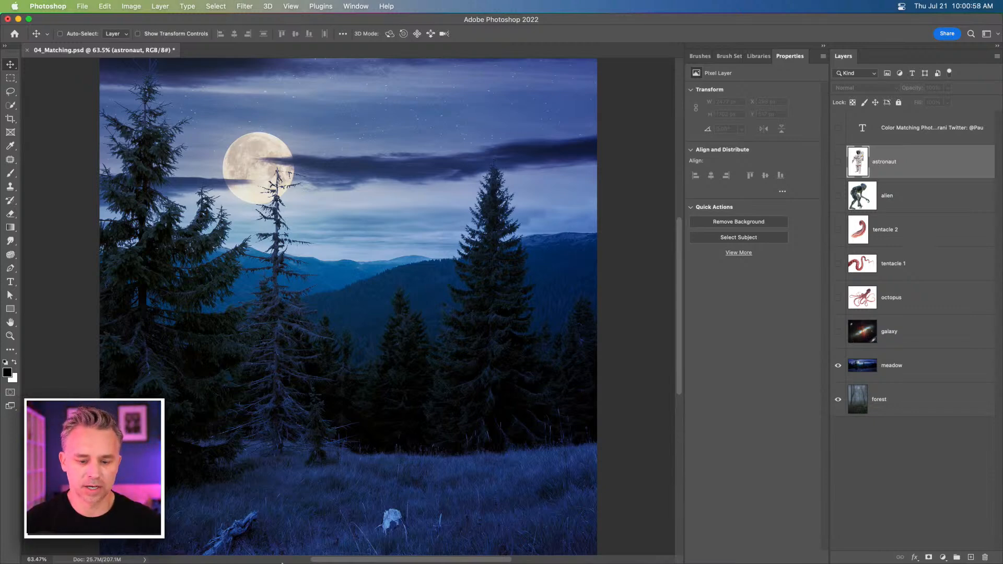
# Step: Switch to Chrome, review the Color Matching Photos challenge description with its starter-file and community links, and return to Photoshop
pyautogui.click(570, 550)
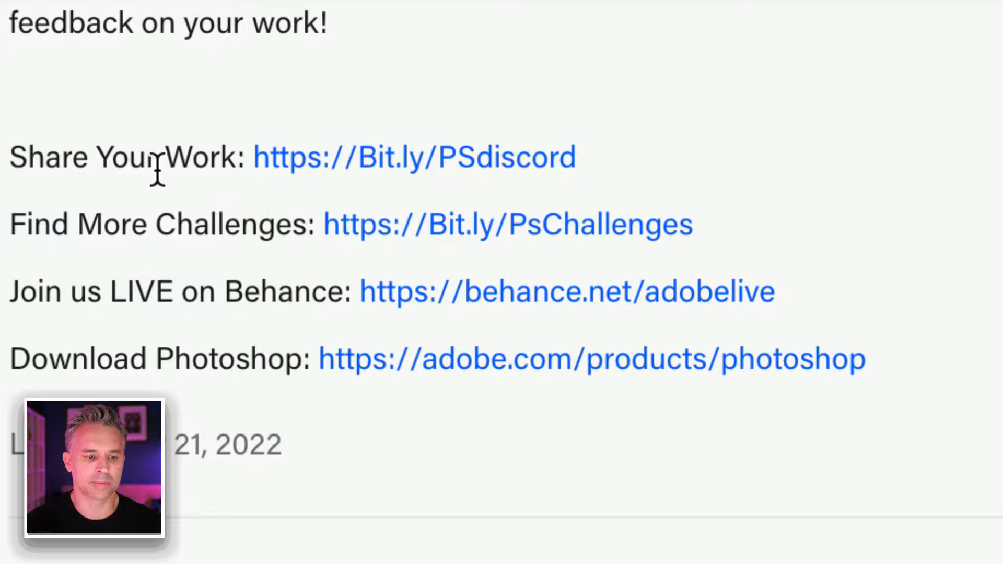
pyautogui.scroll(3, 29, 37)
pyautogui.scroll(6, 74, 280)
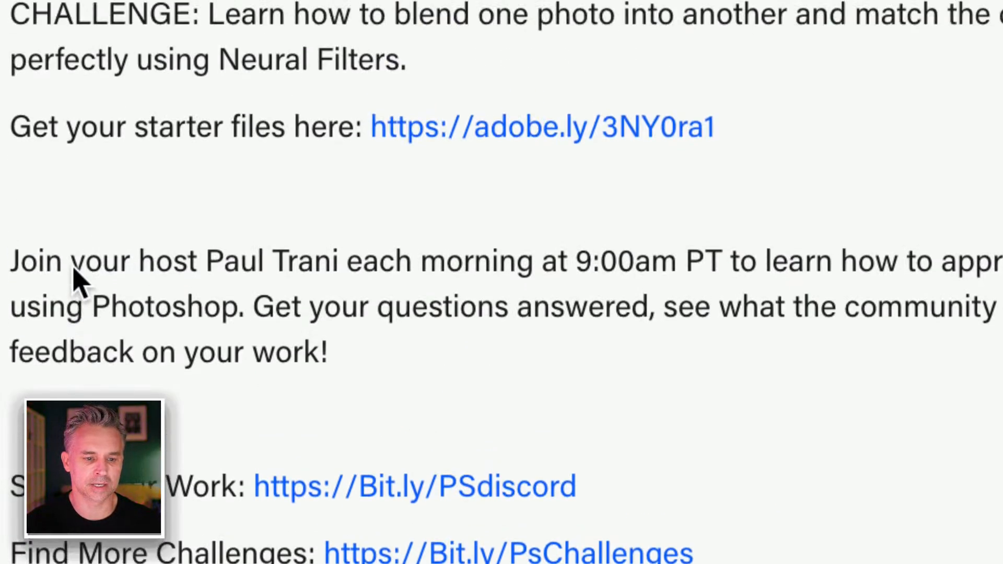
pyautogui.scroll(1, 496, 323)
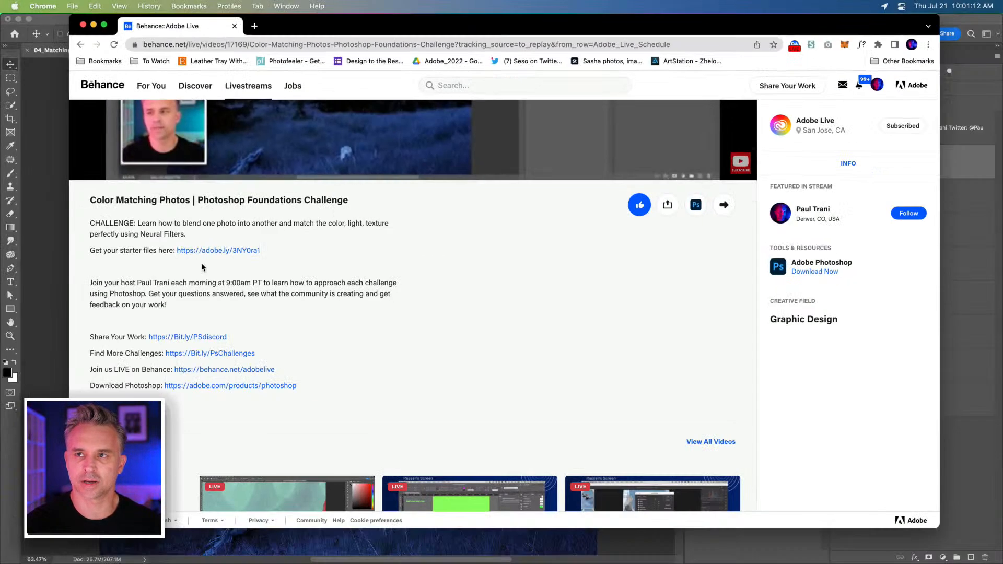
pyautogui.click(93, 25)
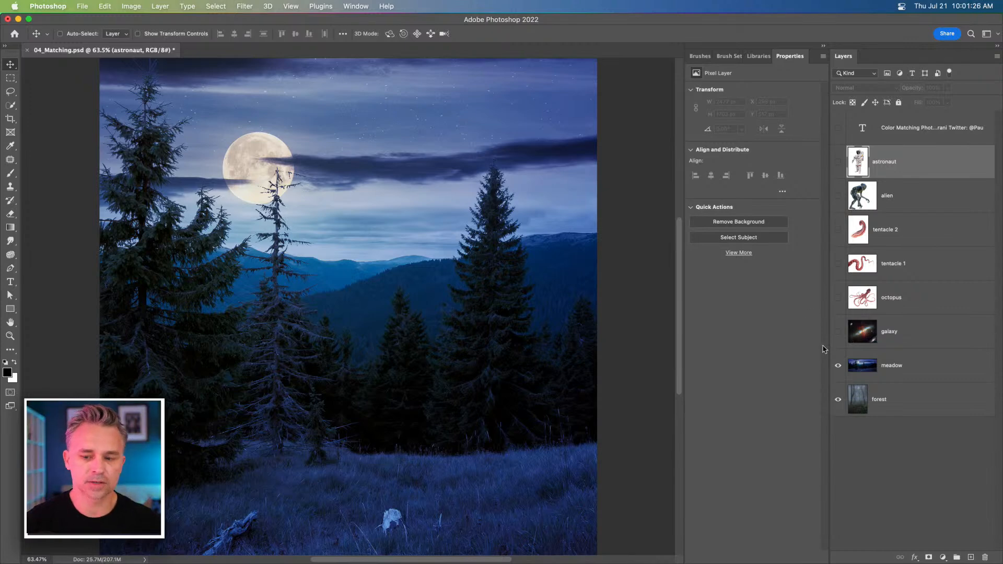
# Step: Preview the galaxy layer briefly and hide the meadow layer so the forest background shows
pyautogui.click(838, 331)
pyautogui.click(837, 331)
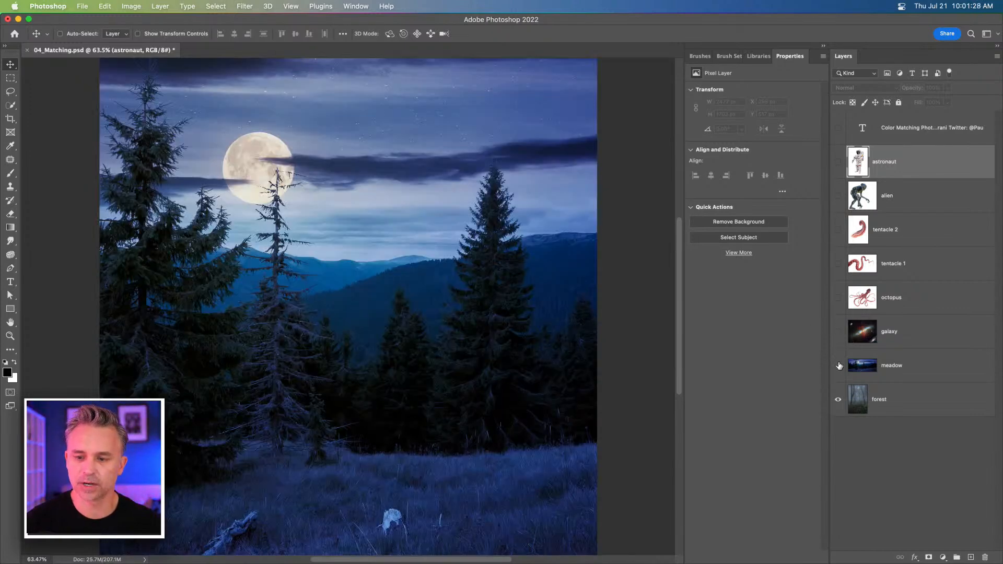
pyautogui.click(838, 365)
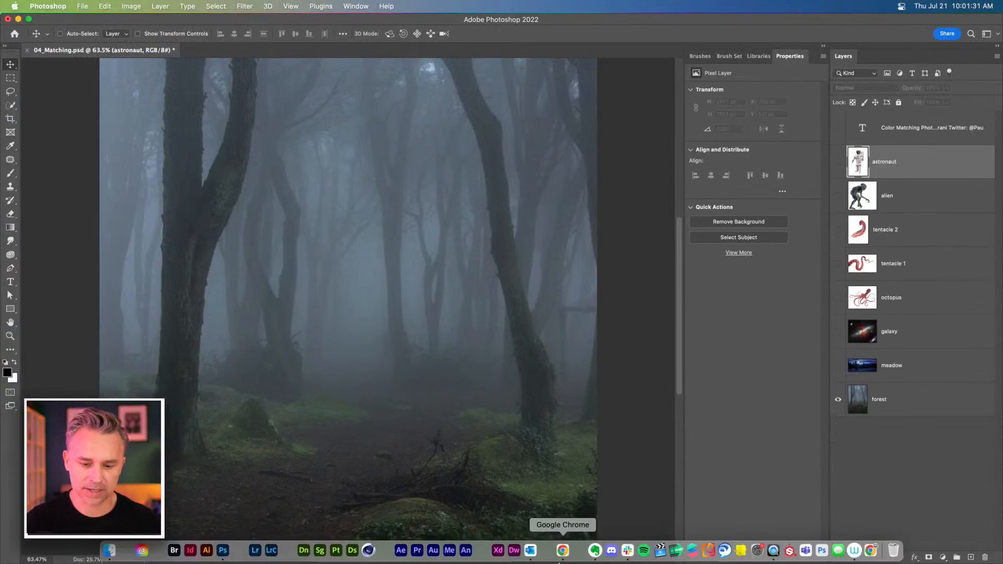
# Step: Switch to Chrome and load the stock.adobe.com home page
pyautogui.click(563, 552)
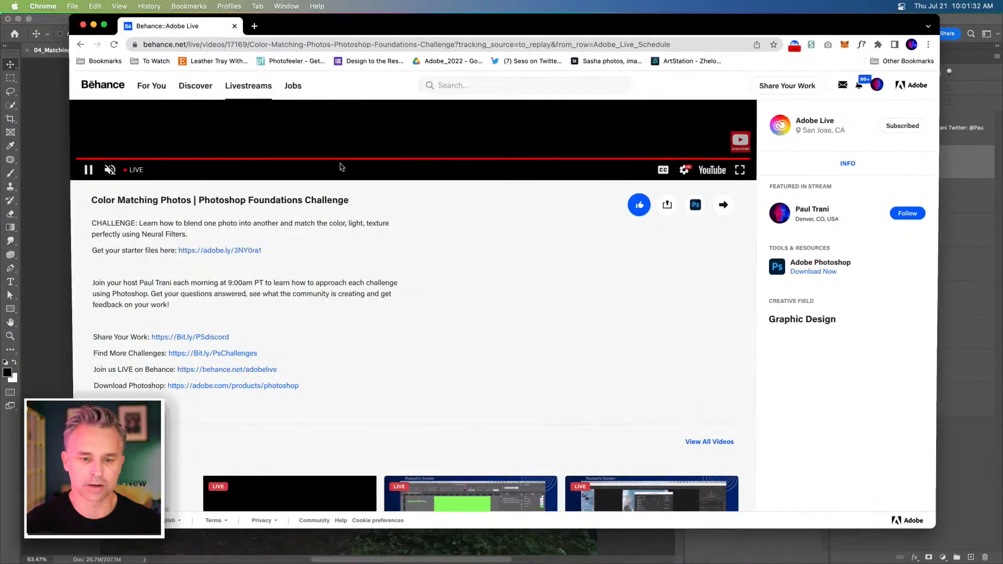
pyautogui.click(275, 44)
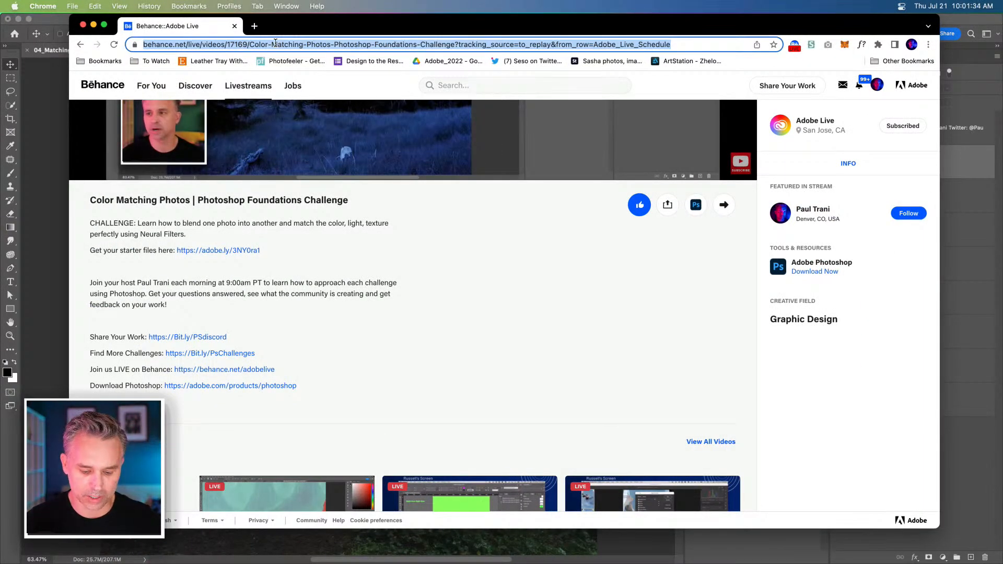
pyautogui.write('stock')
pyautogui.press('Return')
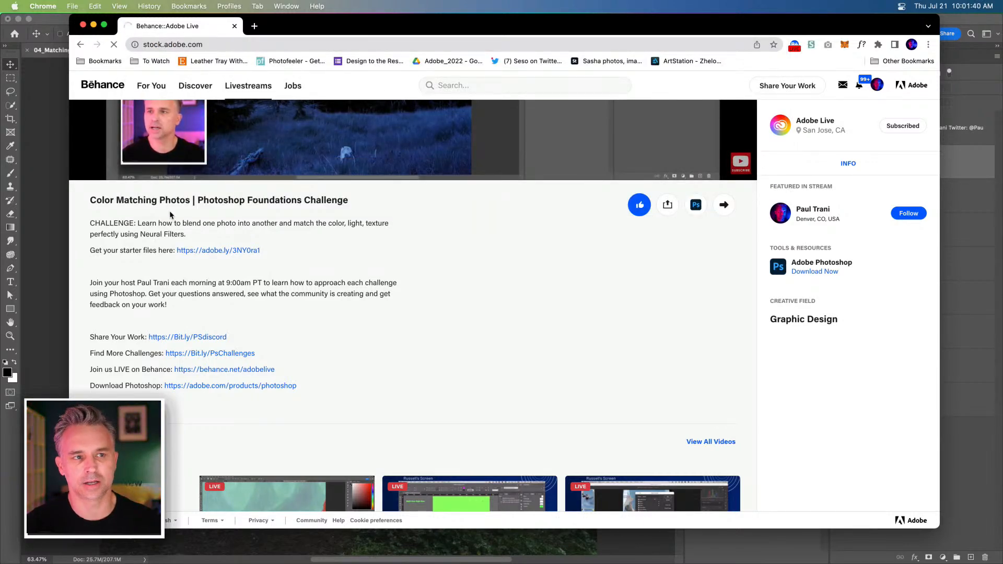
pyautogui.scroll(-3, 170, 214)
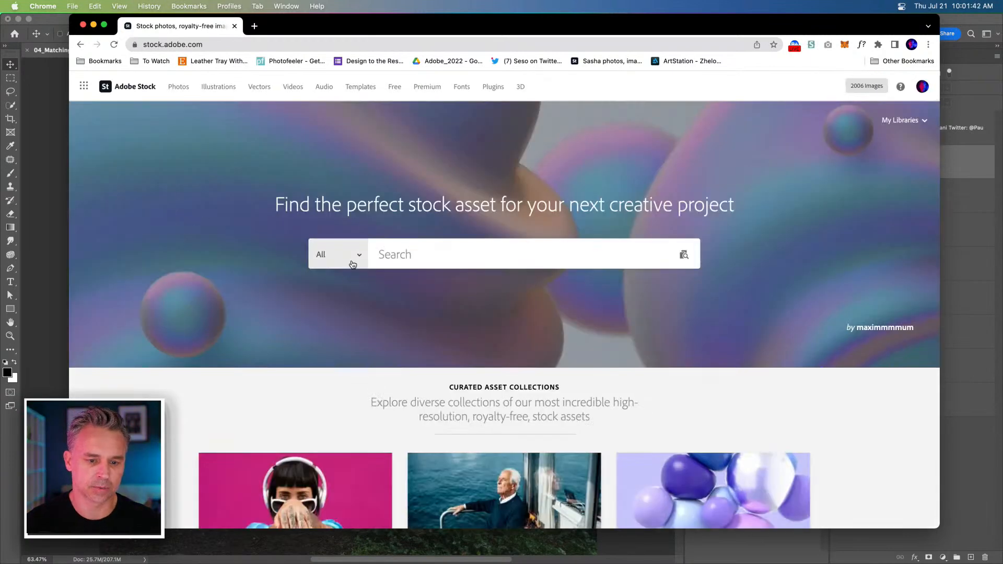
# Step: Limit the Adobe Stock search to Free assets and search for "earth"
pyautogui.click(334, 254)
pyautogui.click(331, 335)
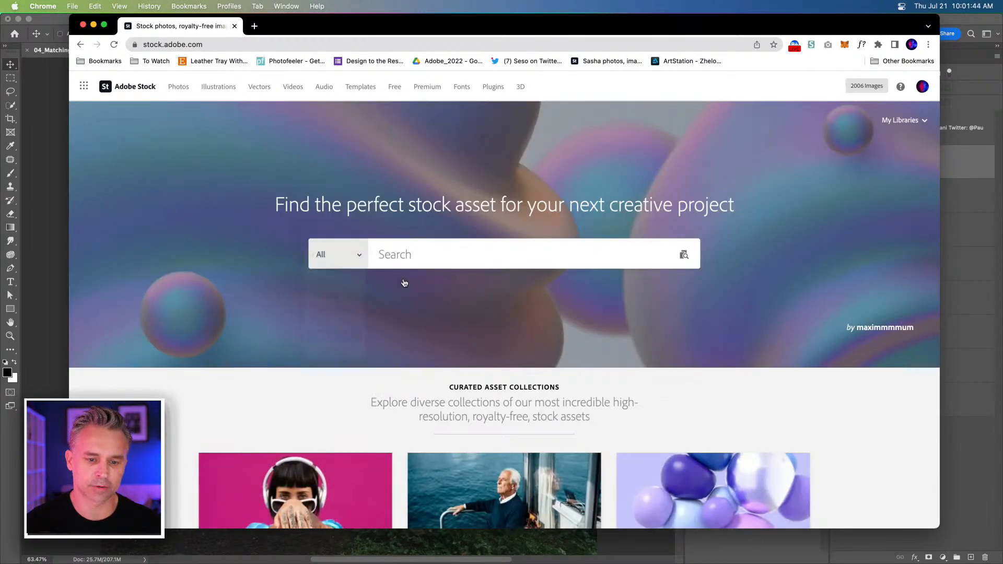
pyautogui.click(424, 257)
pyautogui.write('earth')
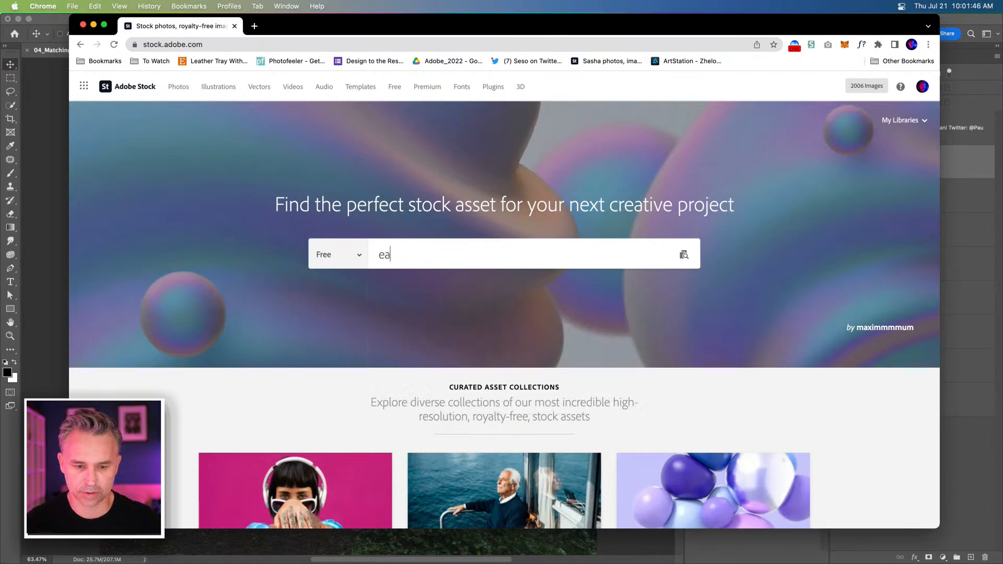
pyautogui.press('Return')
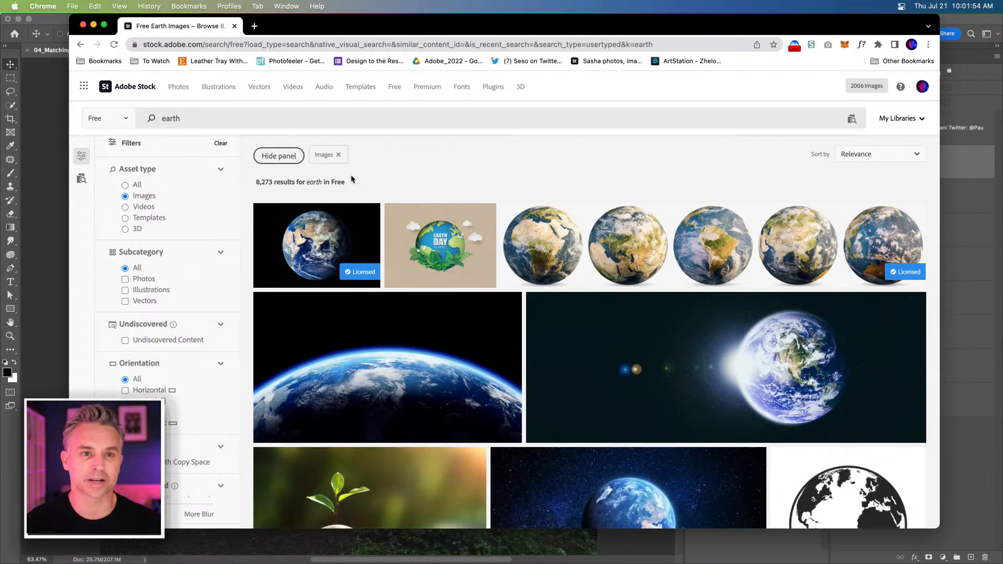
# Step: Download the free image of the Earth globe on a black background from the search results
pyautogui.moveTo(341, 224)
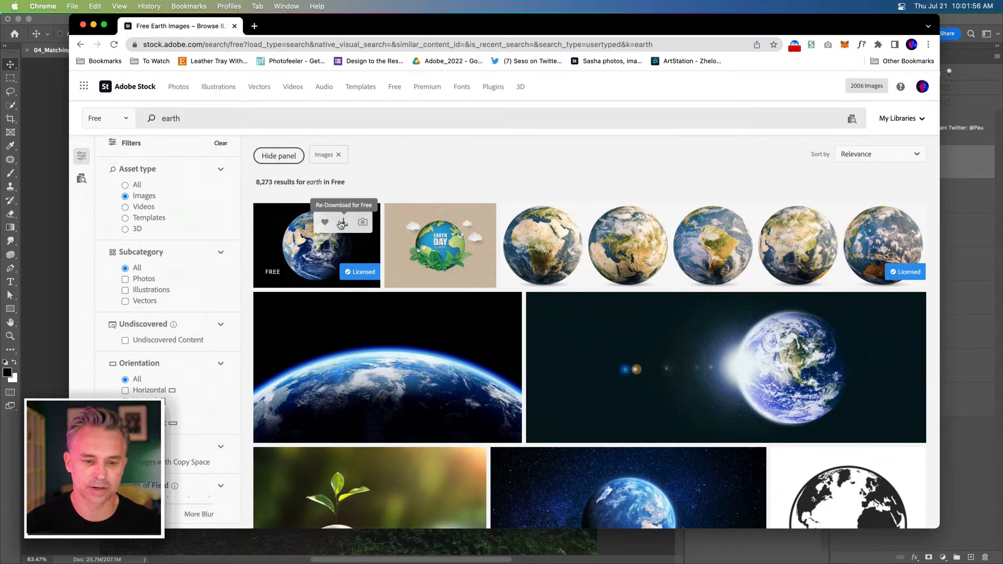
pyautogui.click(341, 224)
pyautogui.moveTo(891, 224)
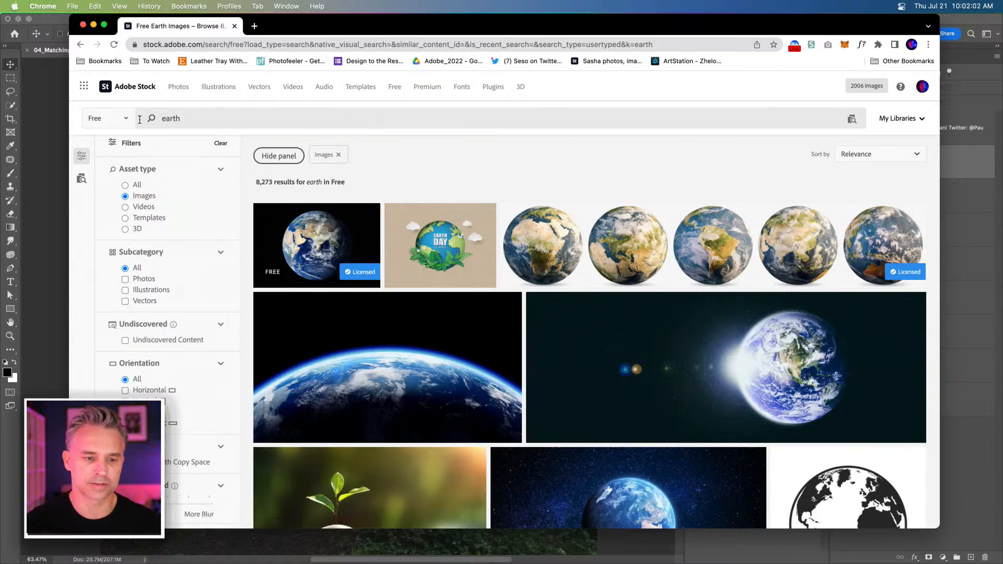
# Step: Search the free stock assets for "alien", browse the resulting images and return to Photoshop
pyautogui.click(195, 112)
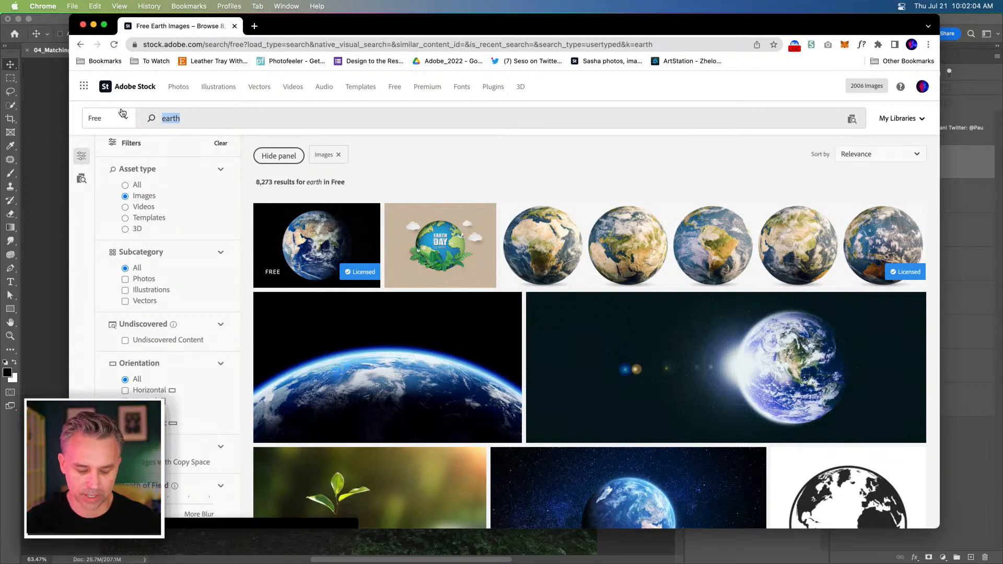
pyautogui.write('alien')
pyautogui.press('Return')
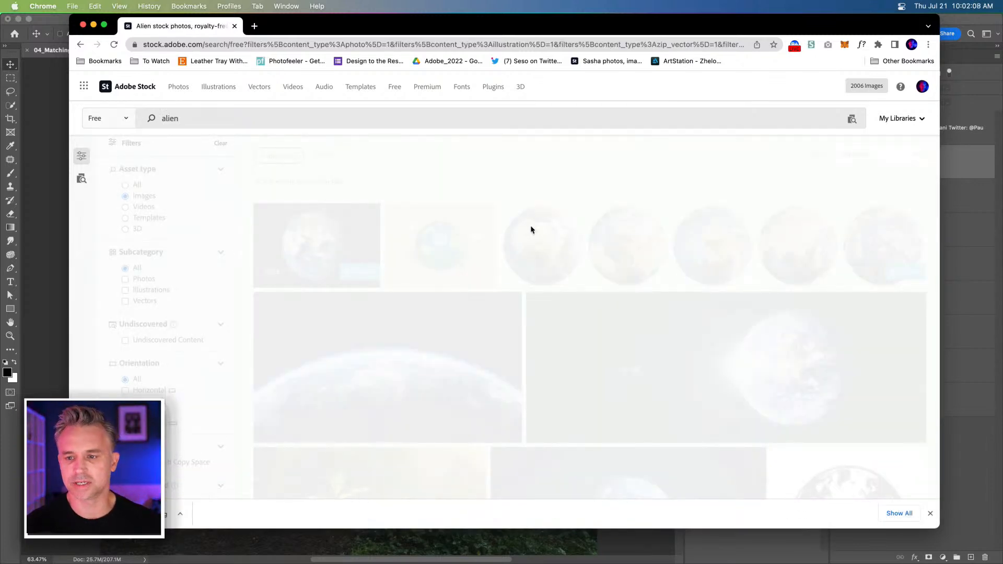
pyautogui.scroll(-3, 611, 357)
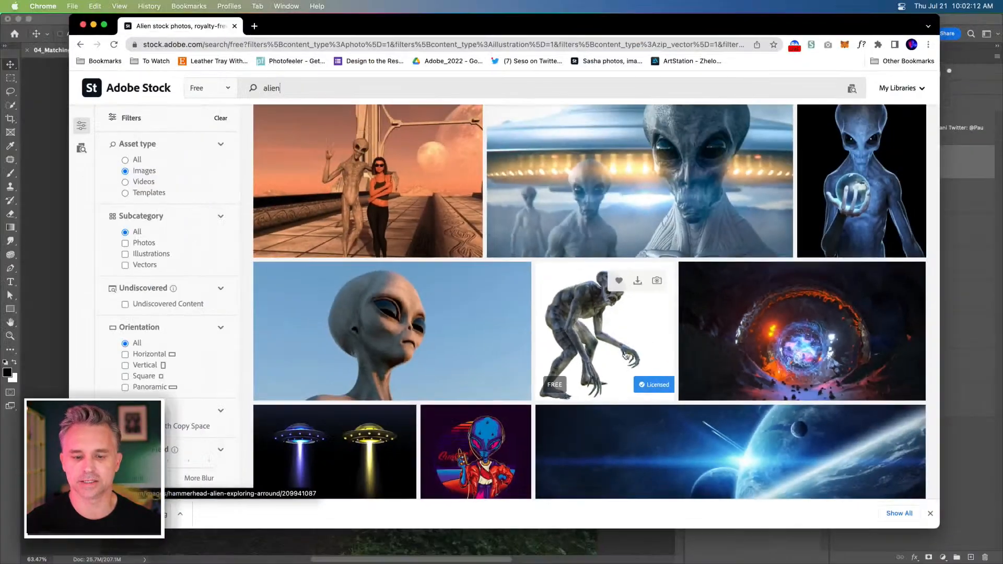
pyautogui.click(93, 26)
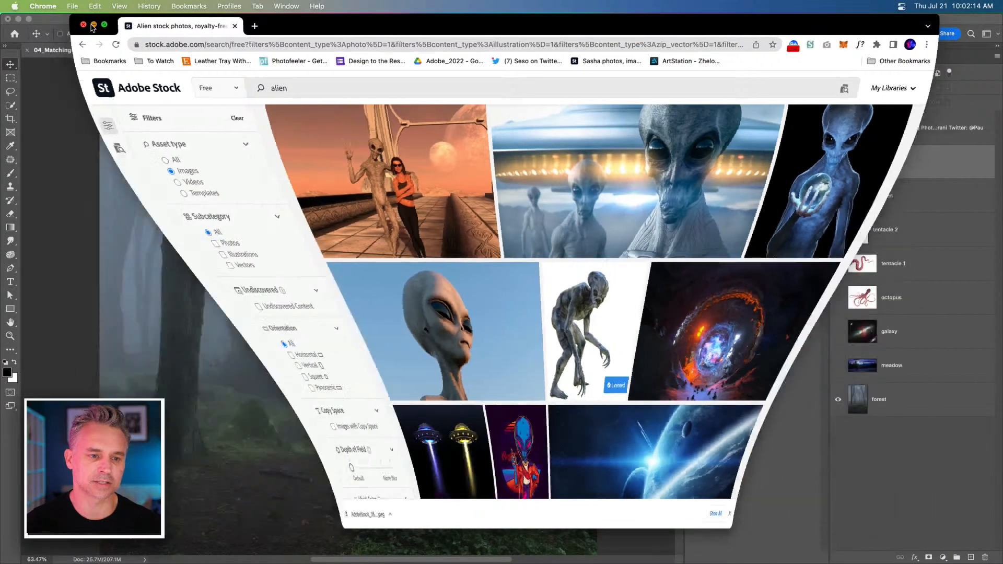
# Step: Preview the meadow layer by toggling its visibility on and off, and make the forest layer active
pyautogui.click(885, 373)
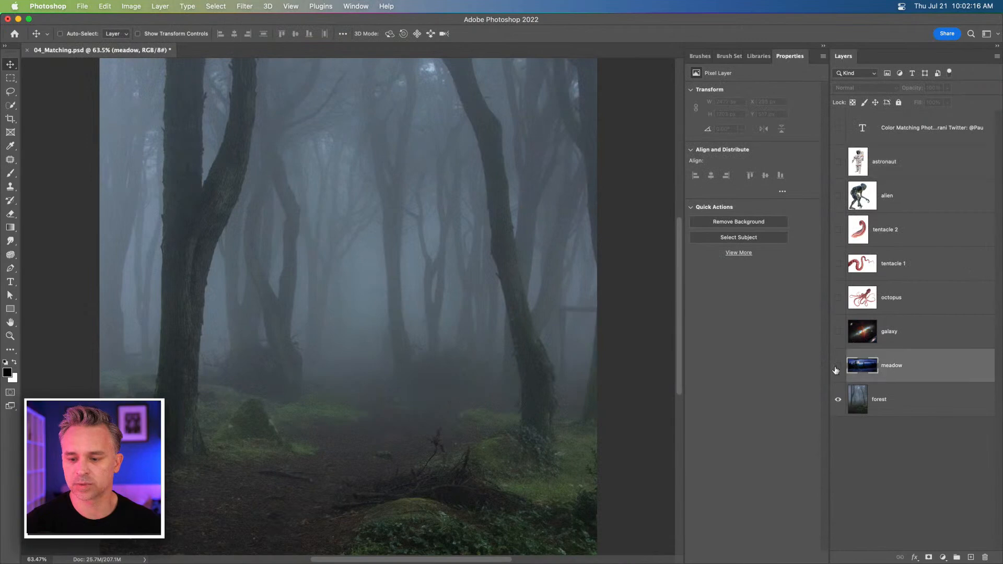
pyautogui.click(837, 365)
pyautogui.moveTo(839, 344); pyautogui.dragTo(837, 367)
pyautogui.click(884, 401)
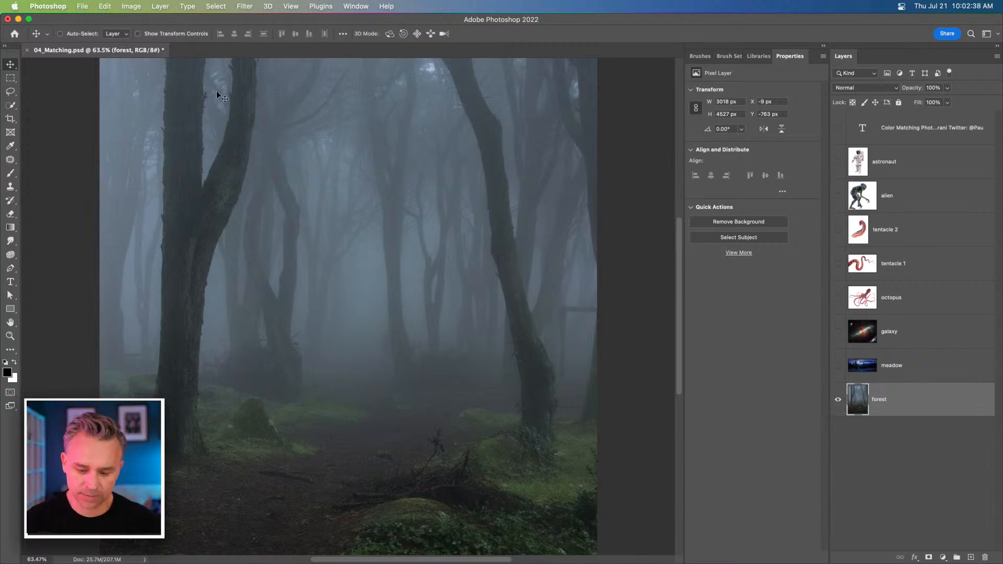
# Step: Try moving the forest layer sideways and downward to check for image content beyond the canvas, undoing each move
pyautogui.press('super+minus')
pyautogui.moveTo(290, 308); pyautogui.dragTo(203, 309)
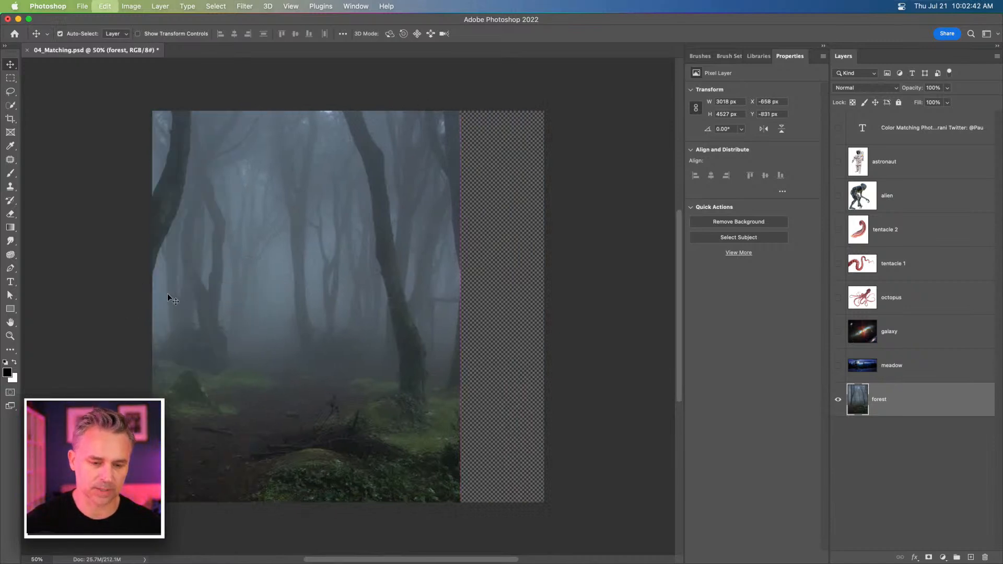
pyautogui.press('super+z')
pyautogui.moveTo(266, 227); pyautogui.dragTo(243, 399)
pyautogui.press('super+z')
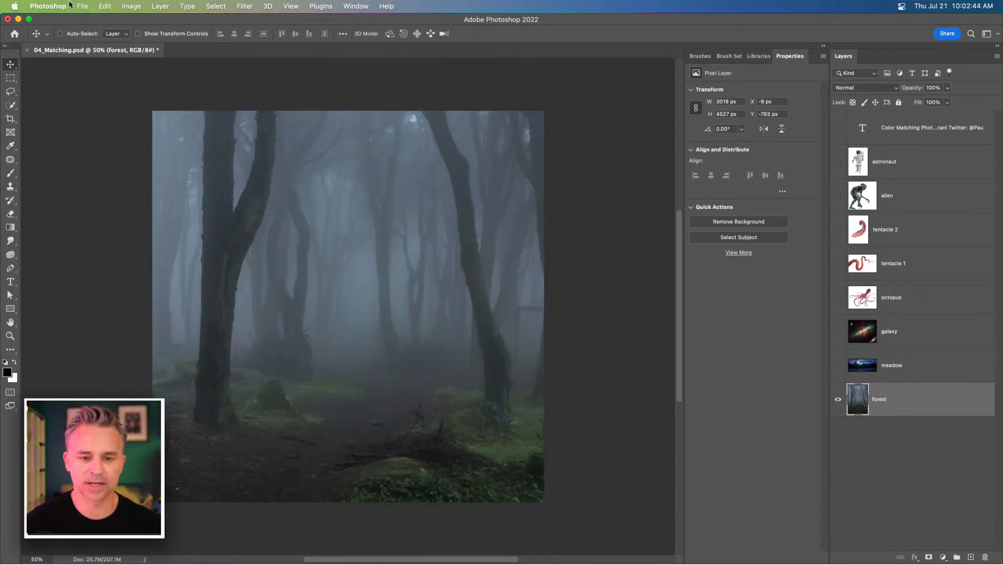
# Step: Enlarge the canvas with Reveal All to include the full extent of every layer
pyautogui.click(128, 6)
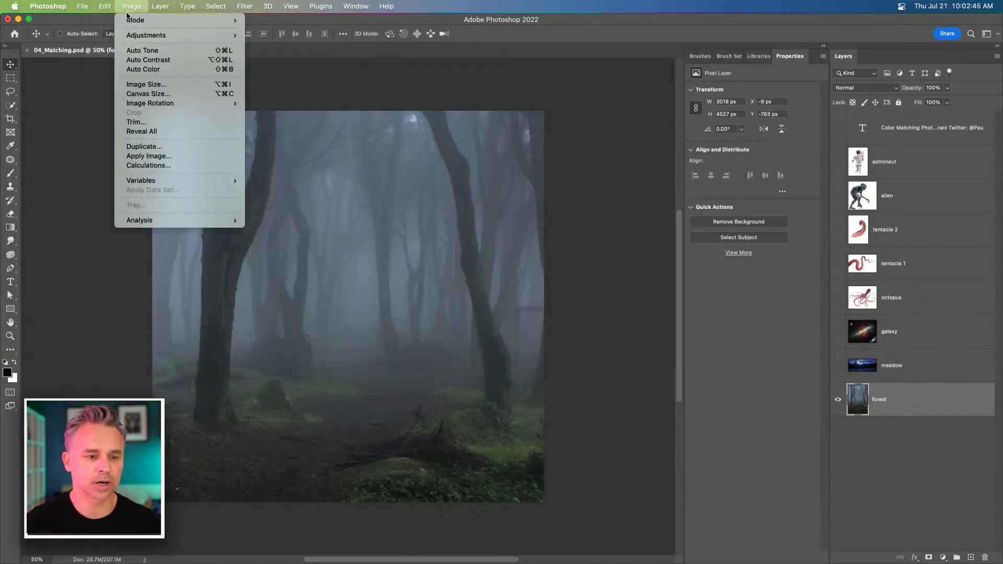
pyautogui.click(135, 132)
pyautogui.press('super+minus')
pyautogui.press('super+minus')
pyautogui.press('super+minus')
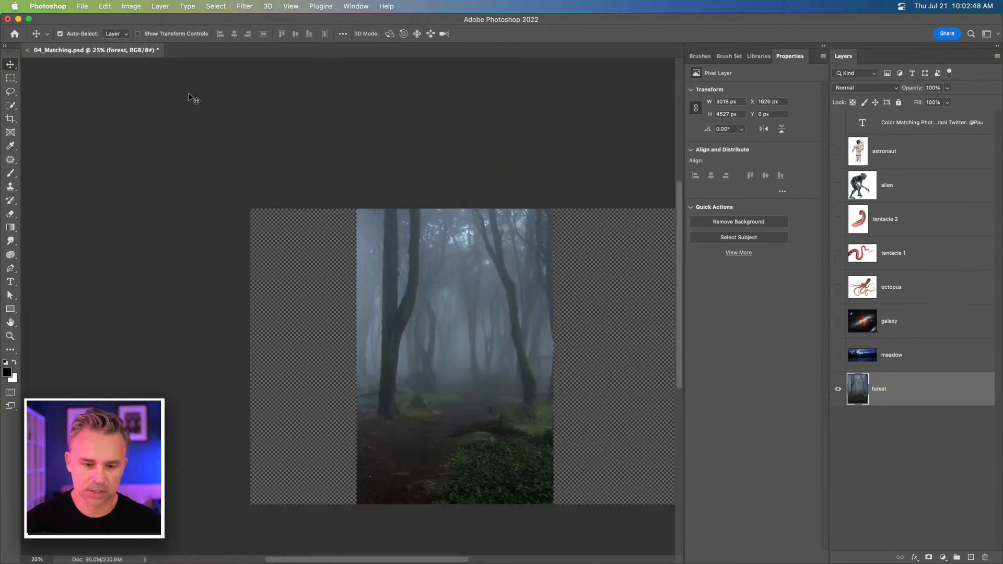
# Step: Show and select the meadow layer, and examine its full-width night landscape up close
pyautogui.click(838, 355)
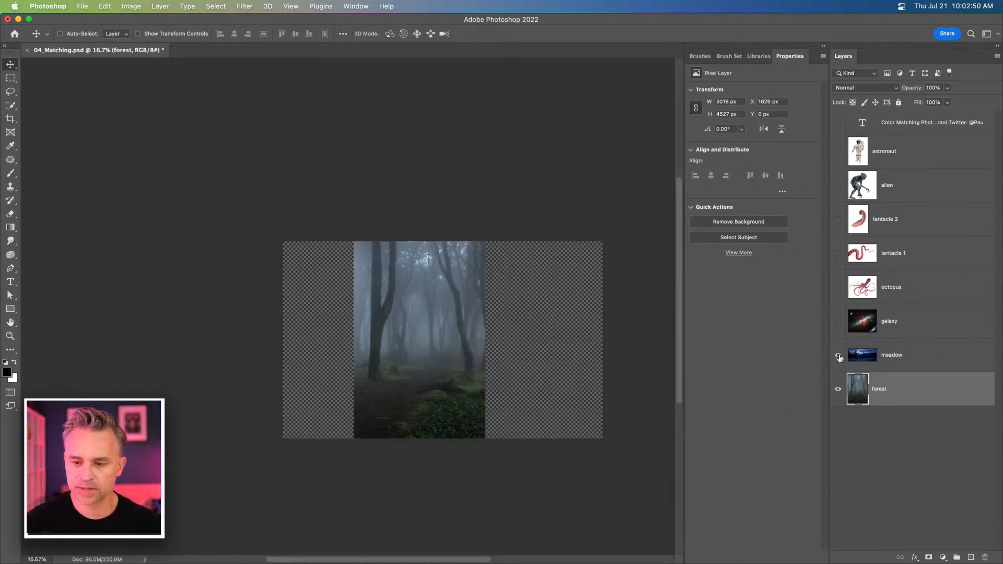
pyautogui.click(890, 356)
pyautogui.press('super+plus')
pyautogui.press('super+plus')
pyautogui.press('super+plus')
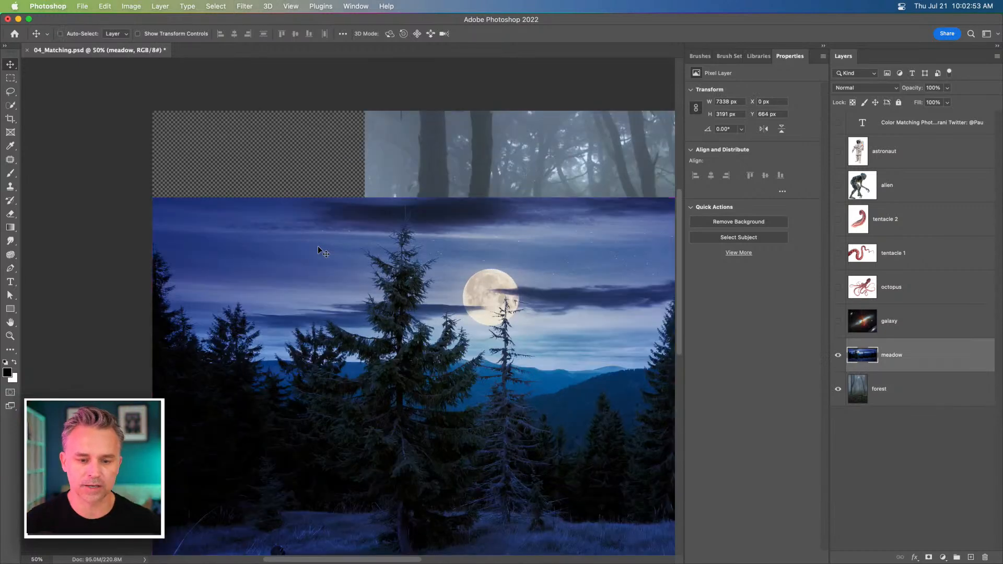
pyautogui.moveTo(282, 258); pyautogui.dragTo(177, 115)
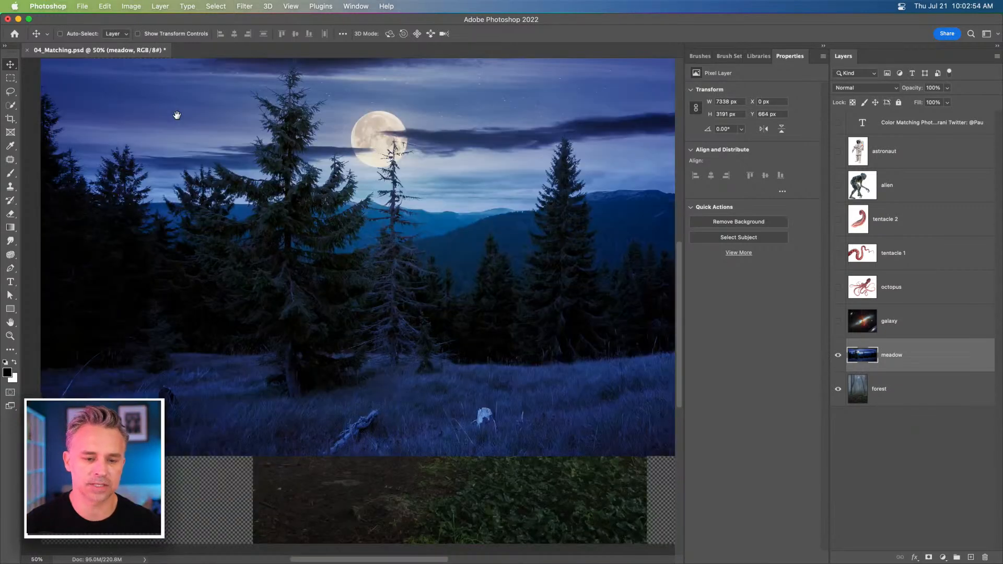
pyautogui.moveTo(428, 340); pyautogui.dragTo(249, 331)
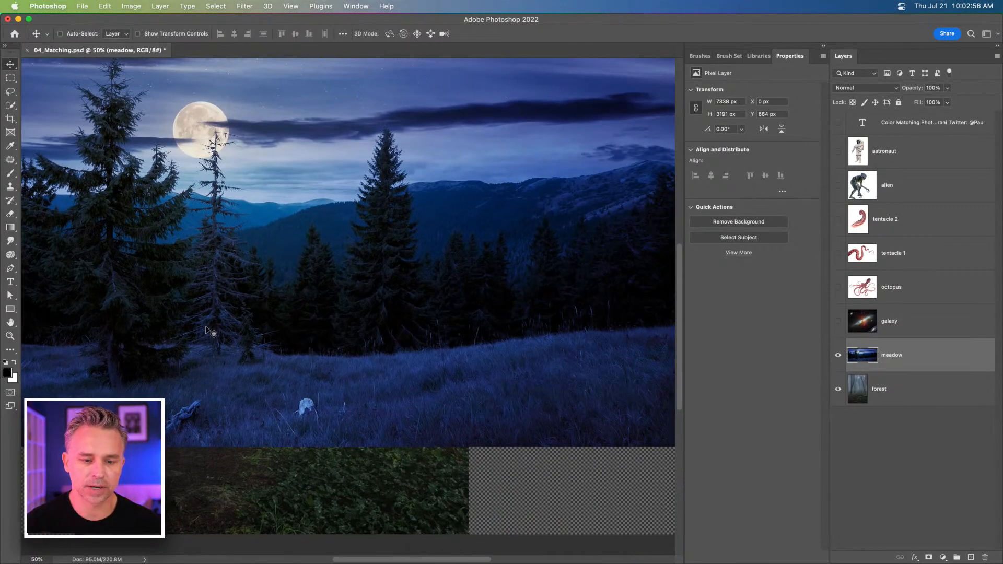
pyautogui.moveTo(404, 209); pyautogui.dragTo(346, 216)
pyautogui.moveTo(266, 222); pyautogui.dragTo(341, 211)
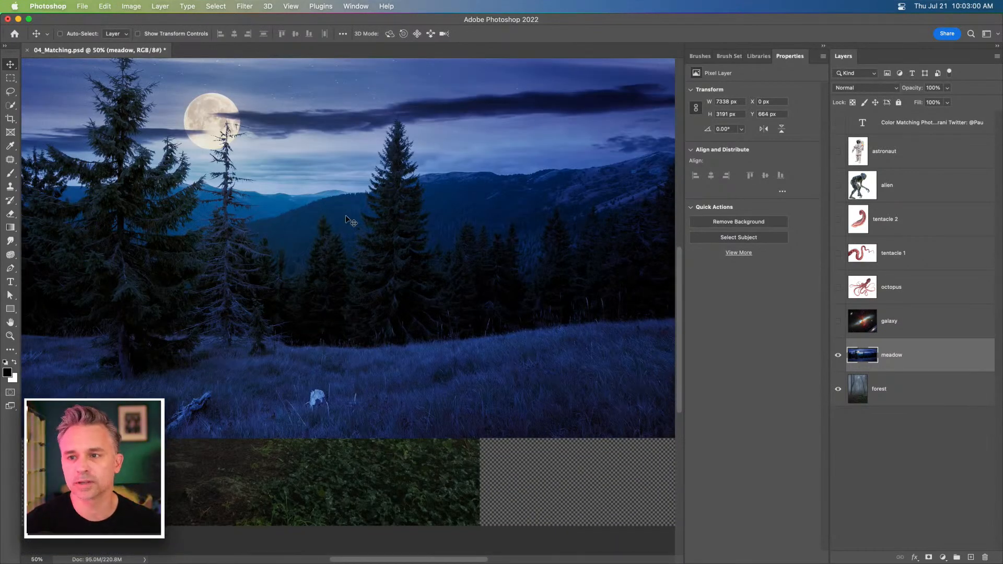
pyautogui.moveTo(304, 269); pyautogui.dragTo(375, 307)
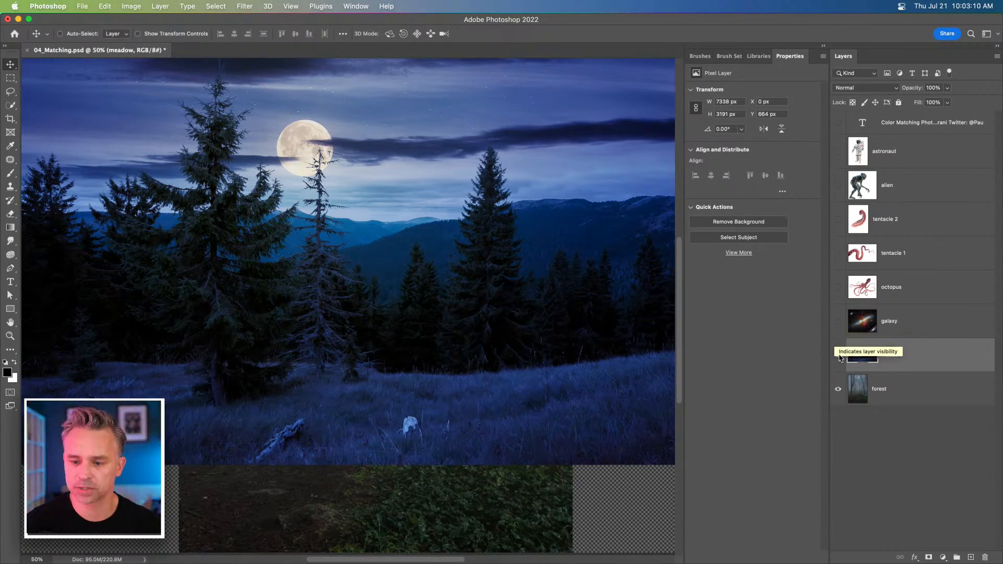
# Step: Hide the meadow layer and preview the alien layer over the forest by turning its visibility on and off
pyautogui.click(883, 396)
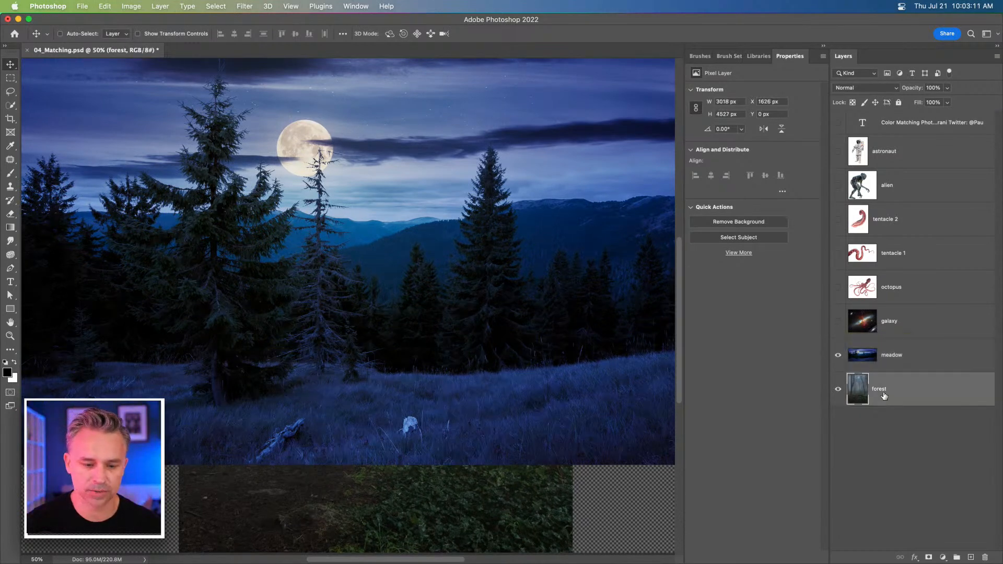
pyautogui.click(837, 355)
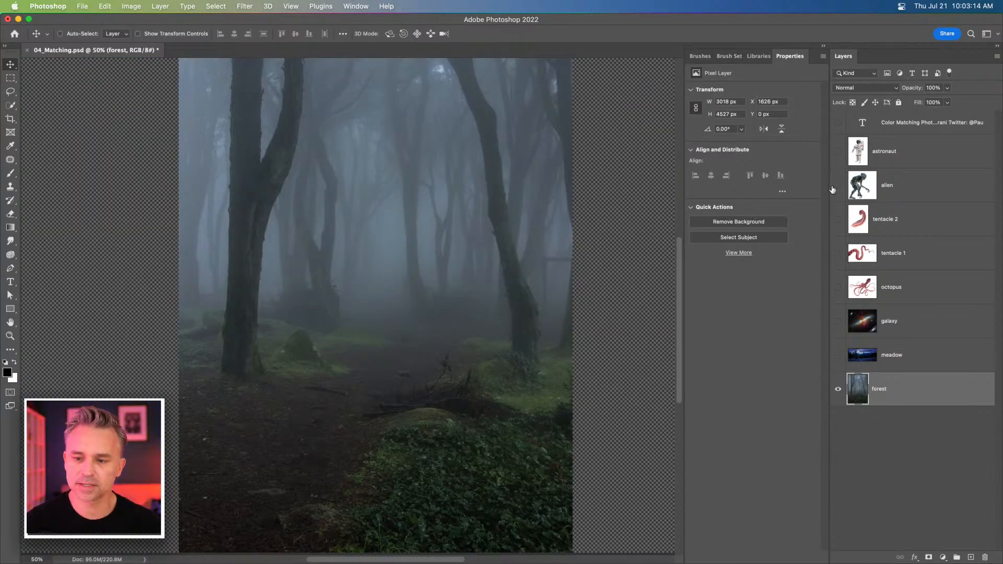
pyautogui.click(838, 186)
pyautogui.click(900, 187)
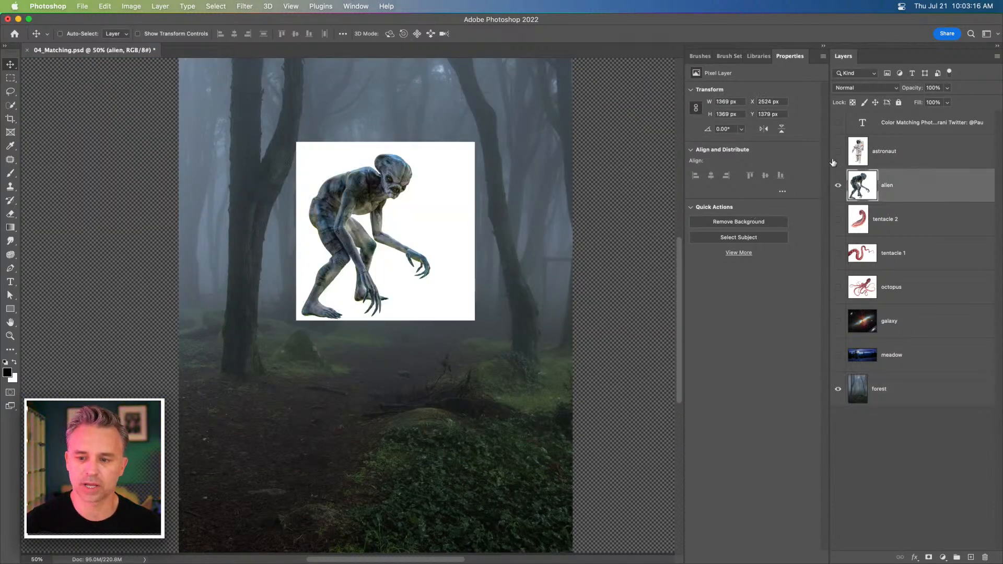
pyautogui.click(838, 187)
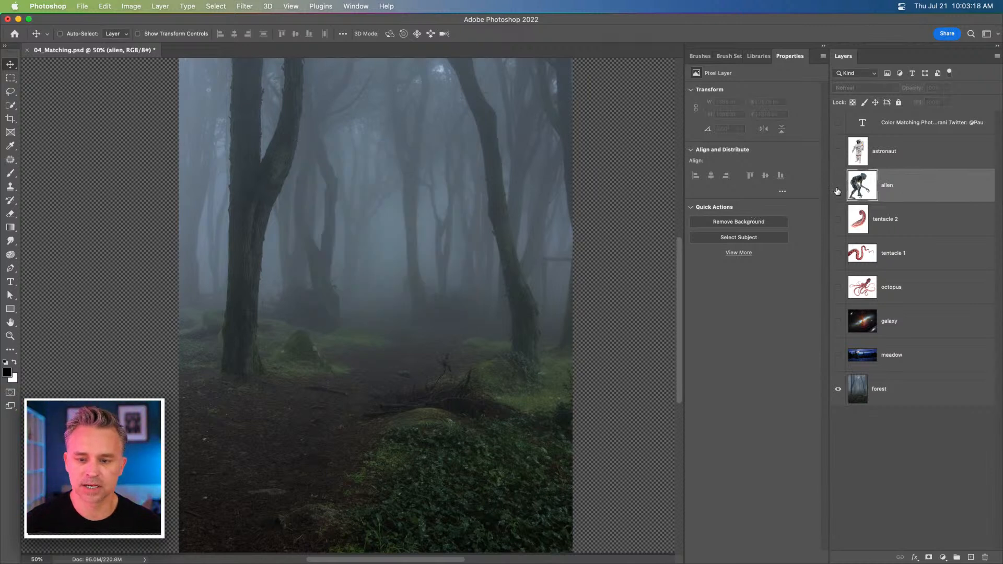
# Step: Trim the canvas on all four sides based on transparent pixels so it fits the visible forest image
pyautogui.click(131, 6)
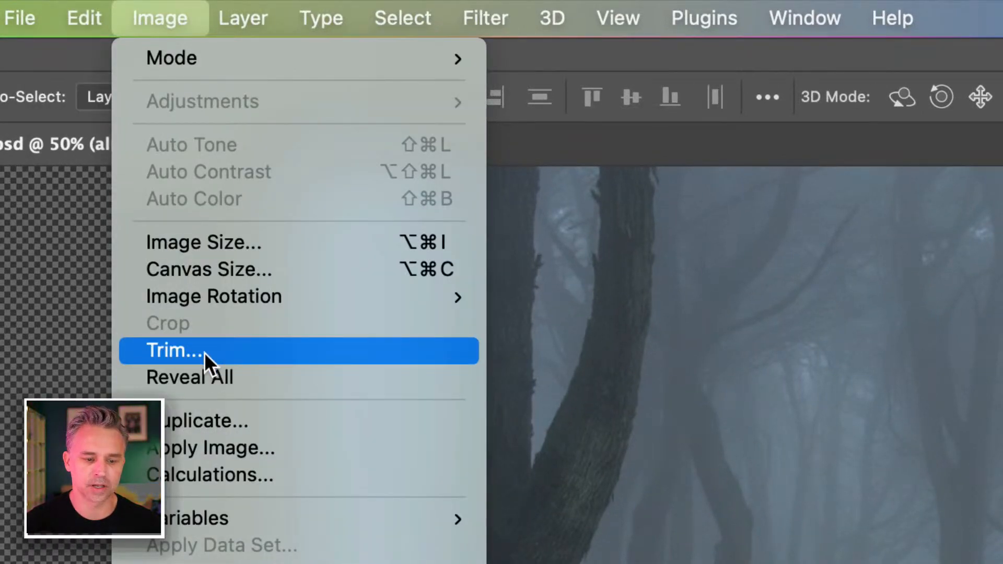
pyautogui.click(205, 352)
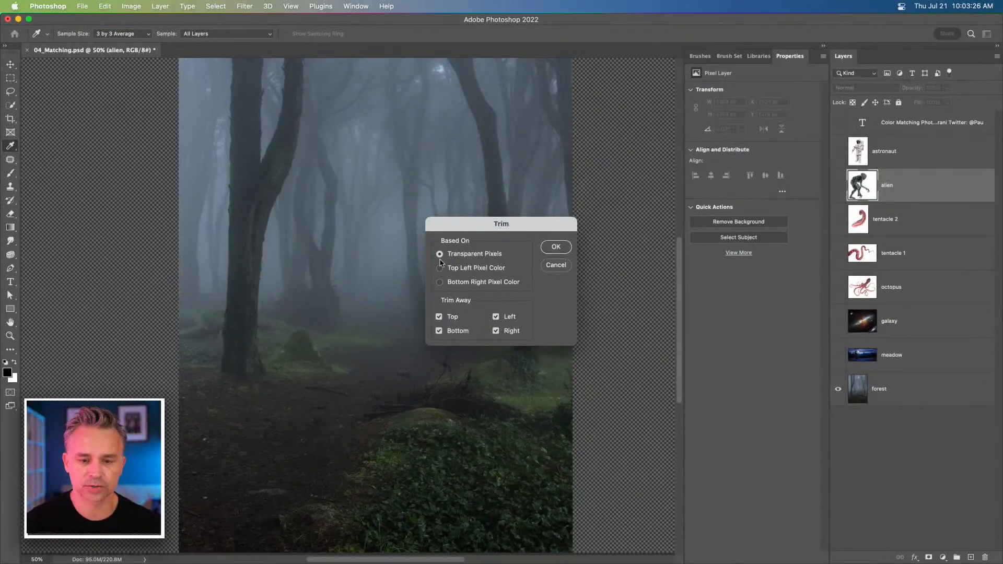
pyautogui.click(555, 247)
pyautogui.press('v')
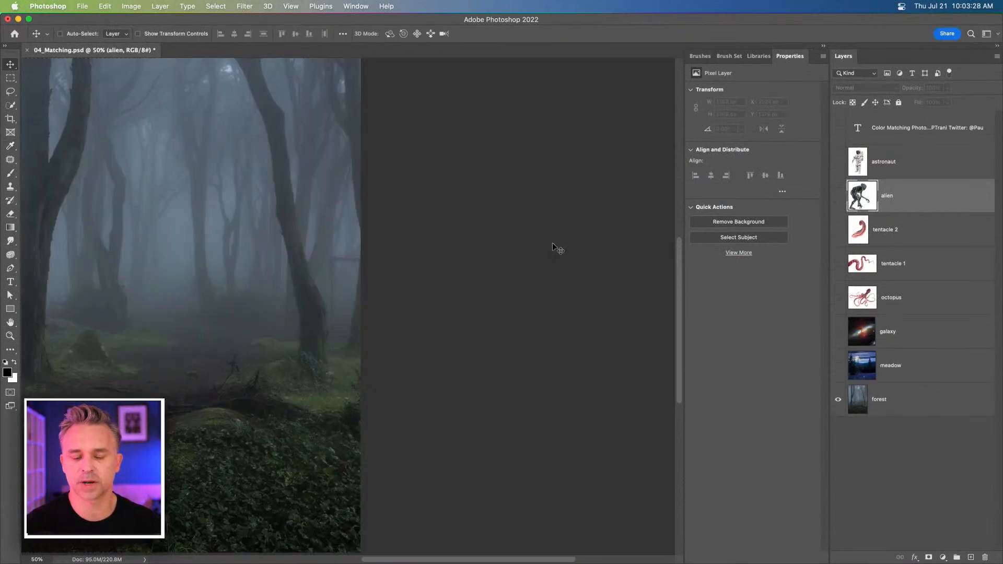
pyautogui.moveTo(140, 184); pyautogui.dragTo(375, 187)
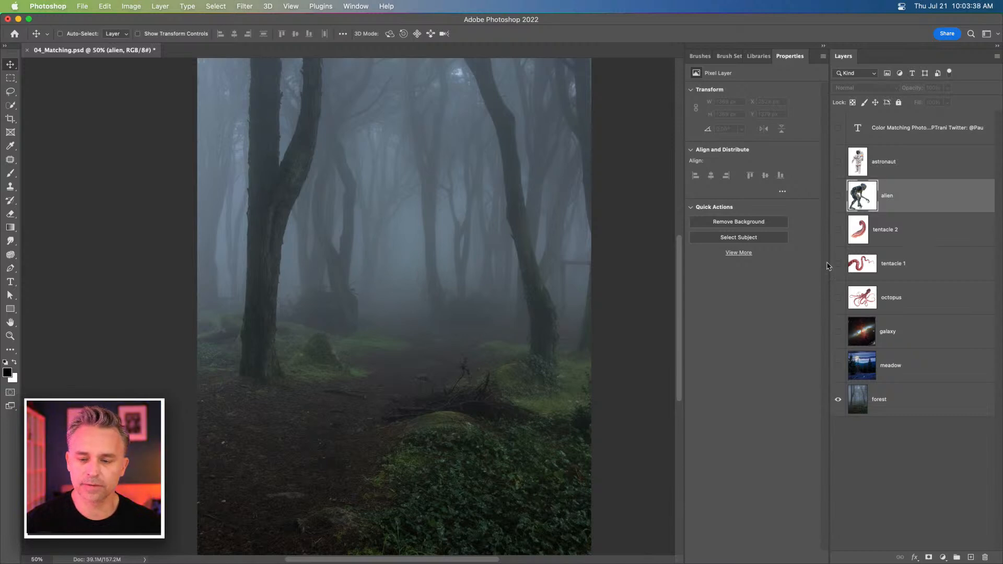
# Step: Preview the meadow layer over the forest, select the octopus layer, and show the octopus, both tentacles, alien and astronaut layers
pyautogui.click(838, 365)
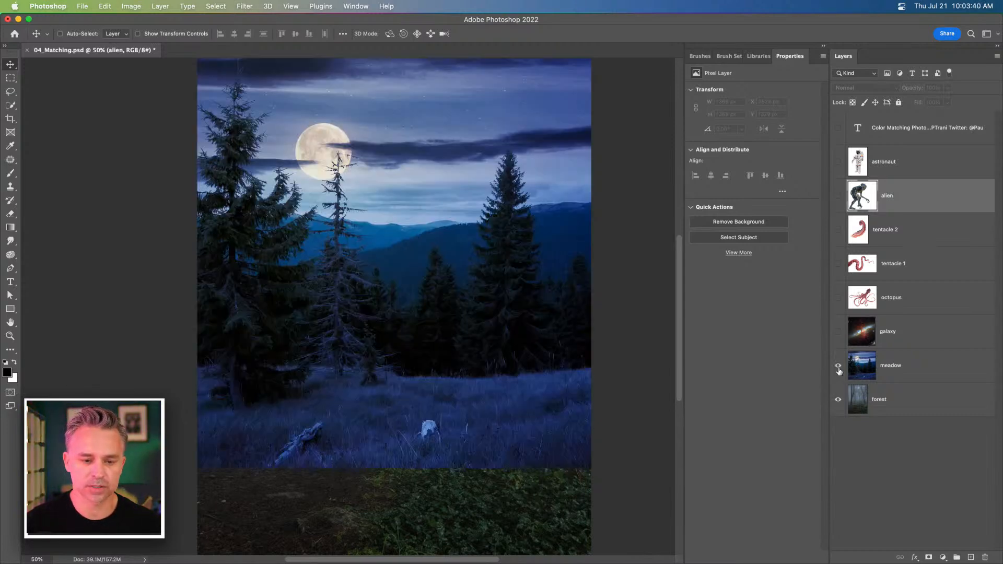
pyautogui.click(838, 366)
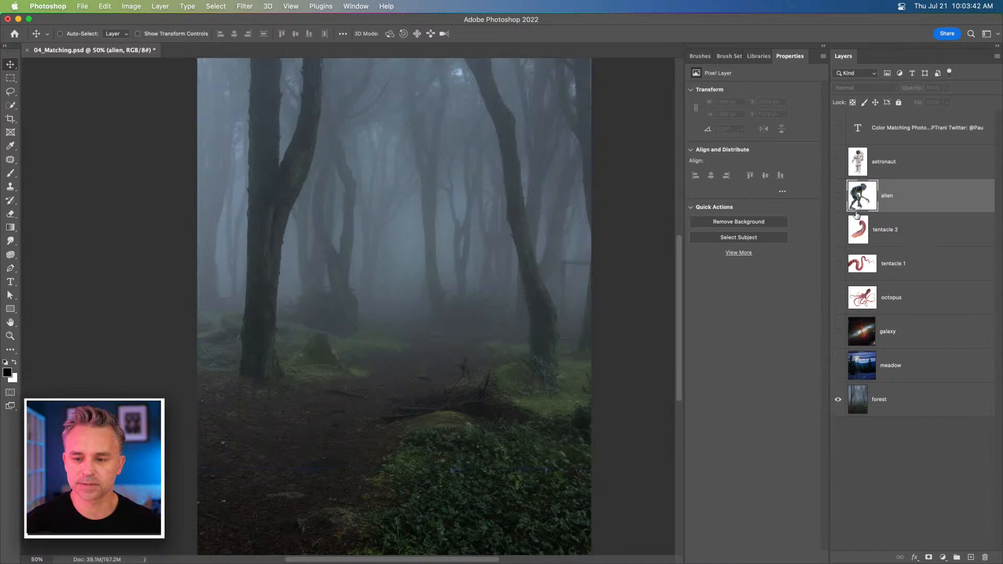
pyautogui.click(835, 303)
pyautogui.click(882, 300)
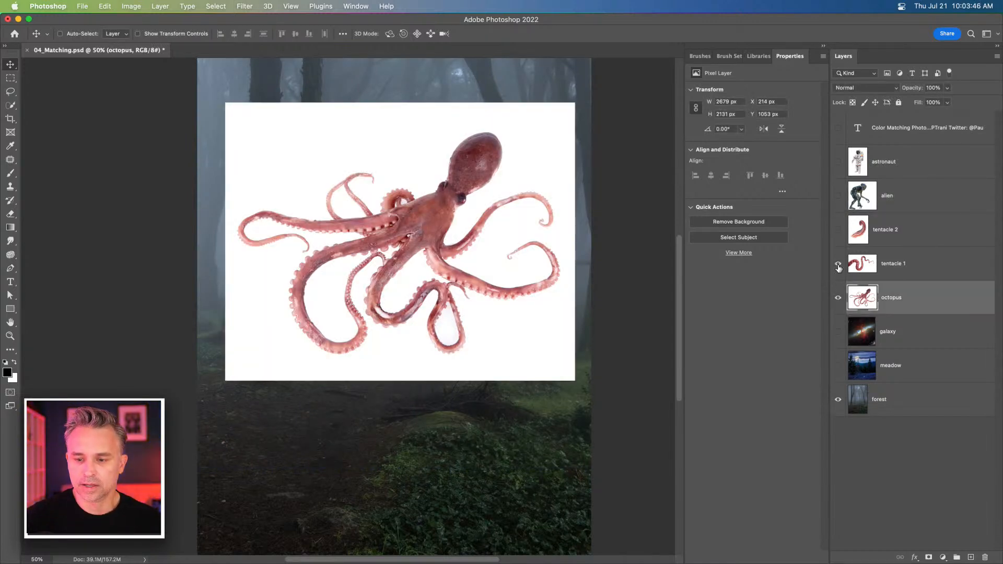
pyautogui.click(838, 264)
pyautogui.click(839, 228)
pyautogui.click(838, 195)
pyautogui.click(838, 161)
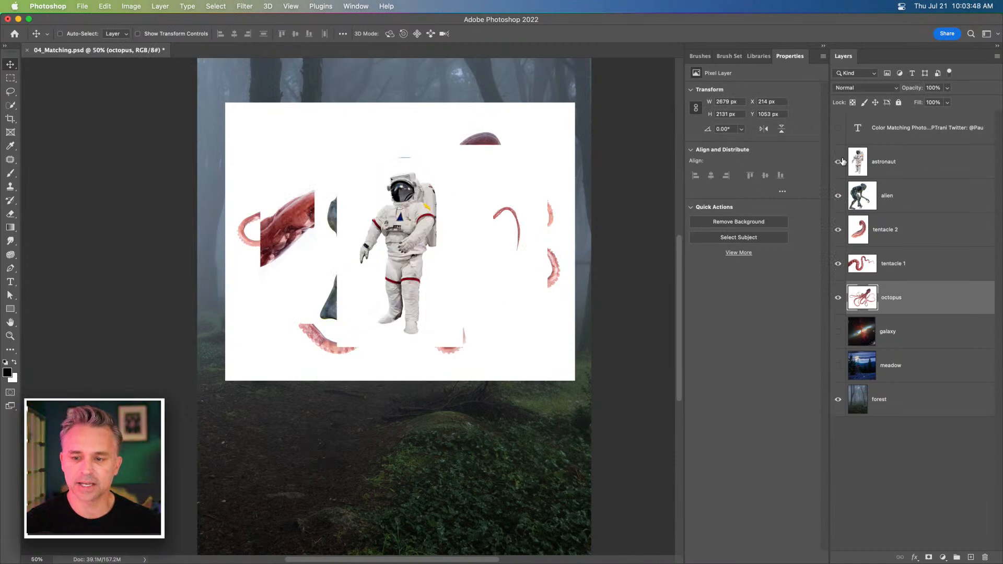
# Step: Hide the astronaut, alien and both tentacle layers, and remove the white background from the octopus layer
pyautogui.moveTo(838, 162); pyautogui.dragTo(838, 297)
pyautogui.click(838, 297)
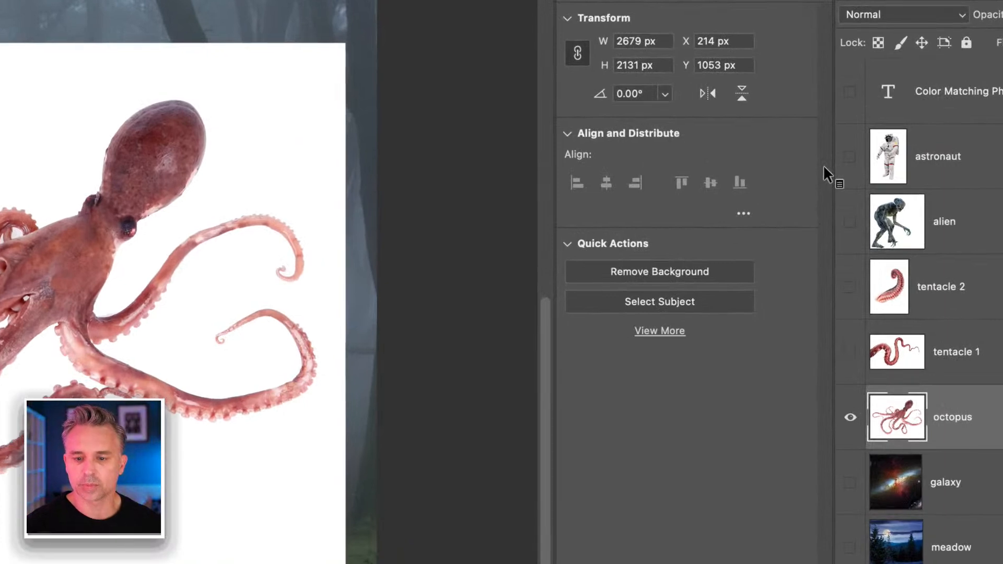
pyautogui.click(675, 276)
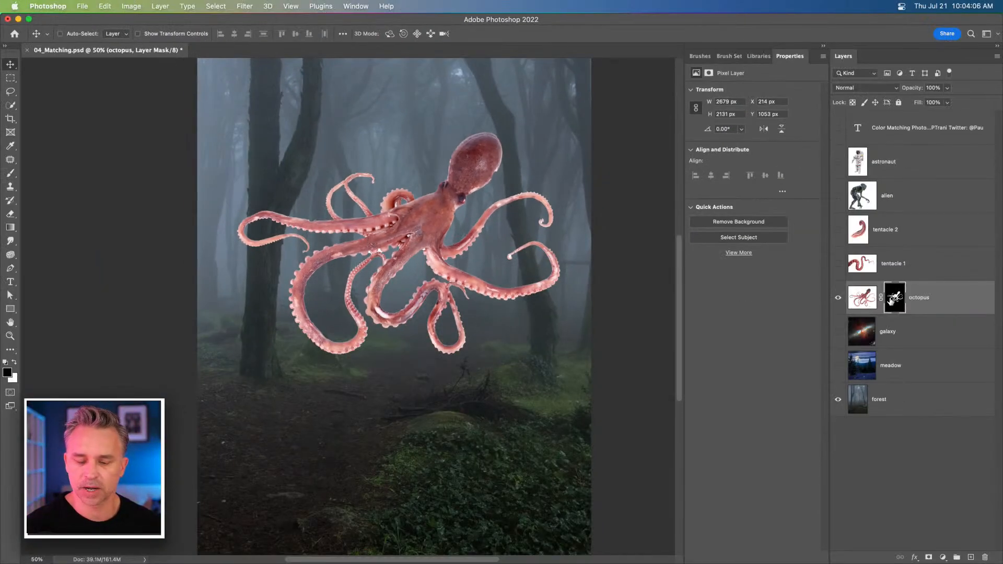
# Step: Target the octopus layer mask and select the leftover white gaps between the tentacles with the Quick Selection tool
pyautogui.click(894, 298)
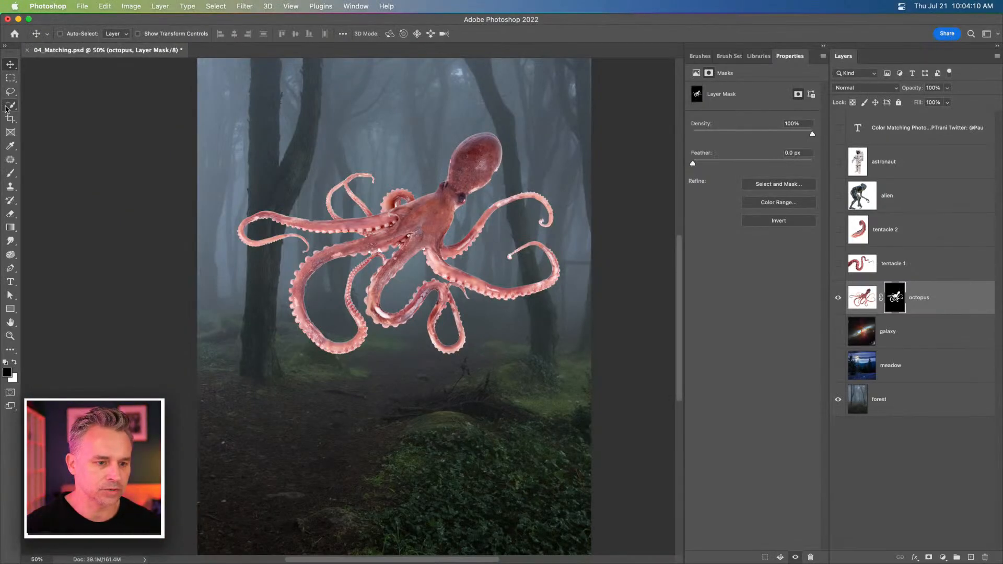
pyautogui.click(11, 105)
pyautogui.press('super+plus')
pyautogui.press('super+plus')
pyautogui.press('super+plus')
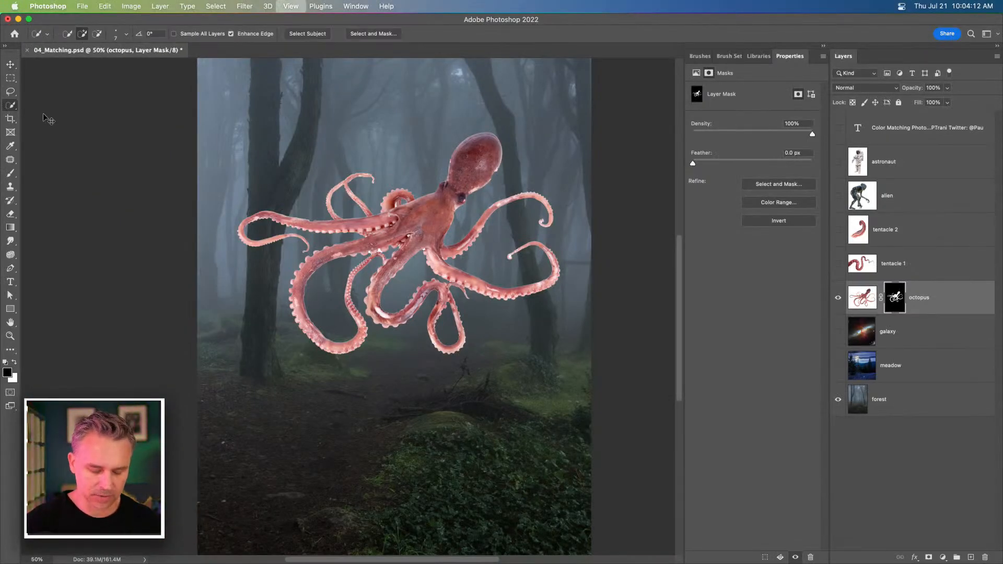
pyautogui.press('super+plus')
pyautogui.moveTo(633, 204); pyautogui.dragTo(370, 374)
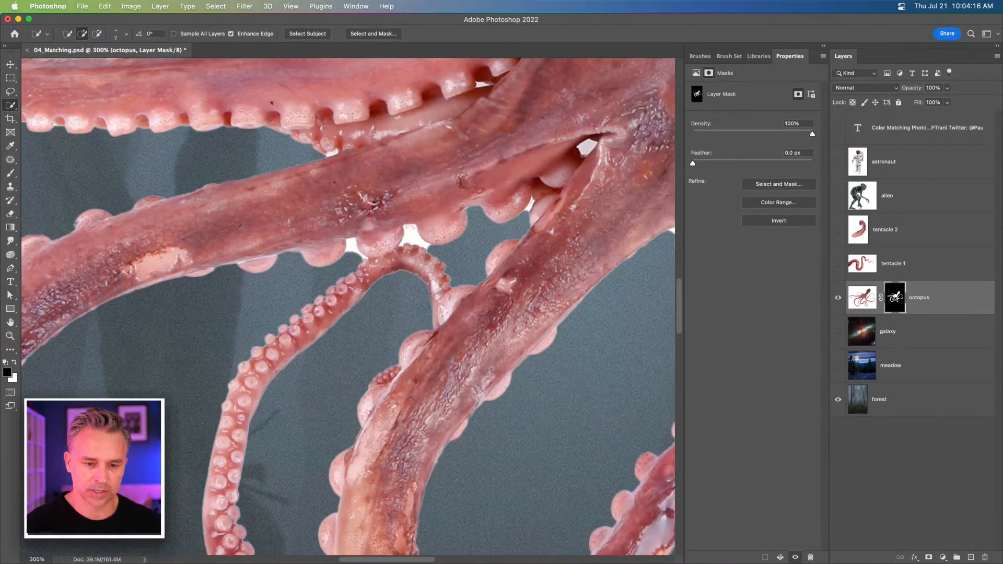
pyautogui.moveTo(351, 258); pyautogui.dragTo(348, 261)
pyautogui.moveTo(411, 230); pyautogui.dragTo(424, 246)
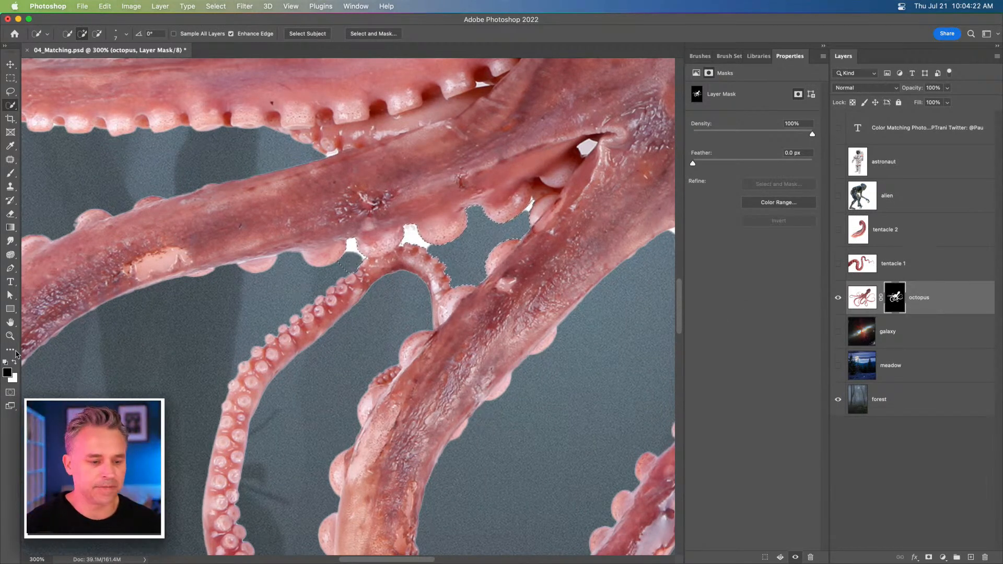
# Step: Fill the selected gaps on the octopus mask with the black foreground color in Normal mode at 100% opacity
pyautogui.click(83, 6)
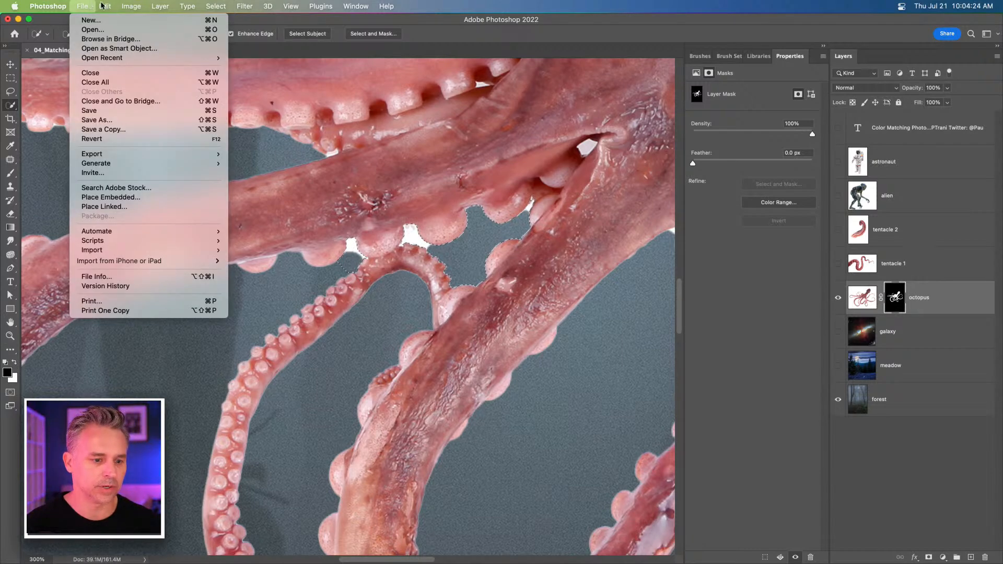
pyautogui.moveTo(107, 6)
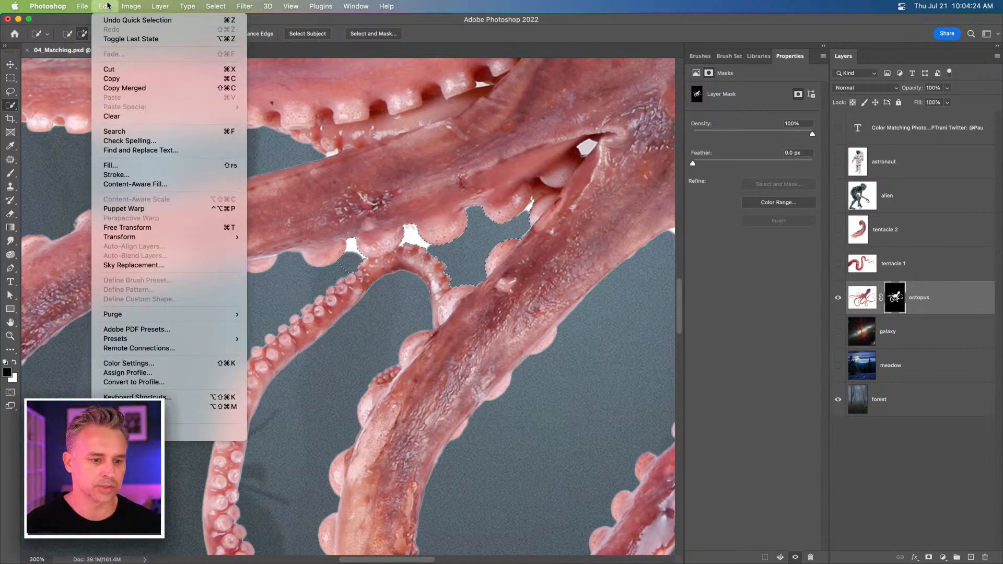
pyautogui.click(116, 167)
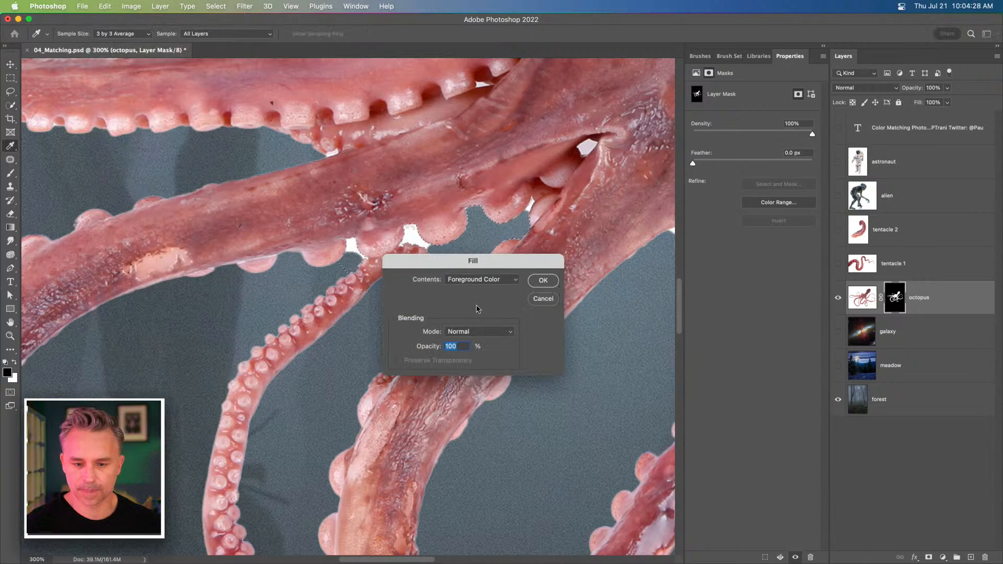
pyautogui.moveTo(447, 267); pyautogui.dragTo(588, 282)
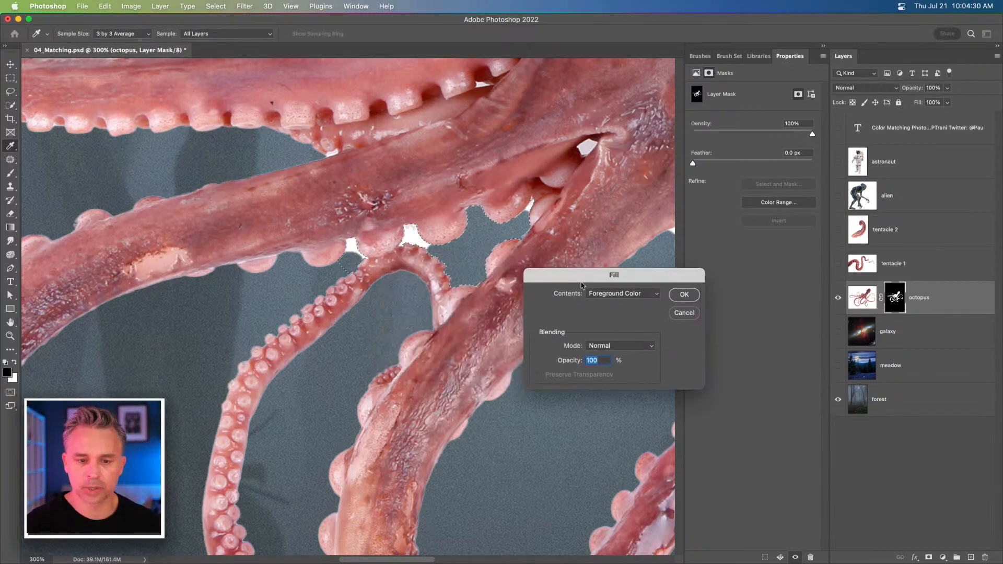
pyautogui.click(636, 294)
pyautogui.click(554, 280)
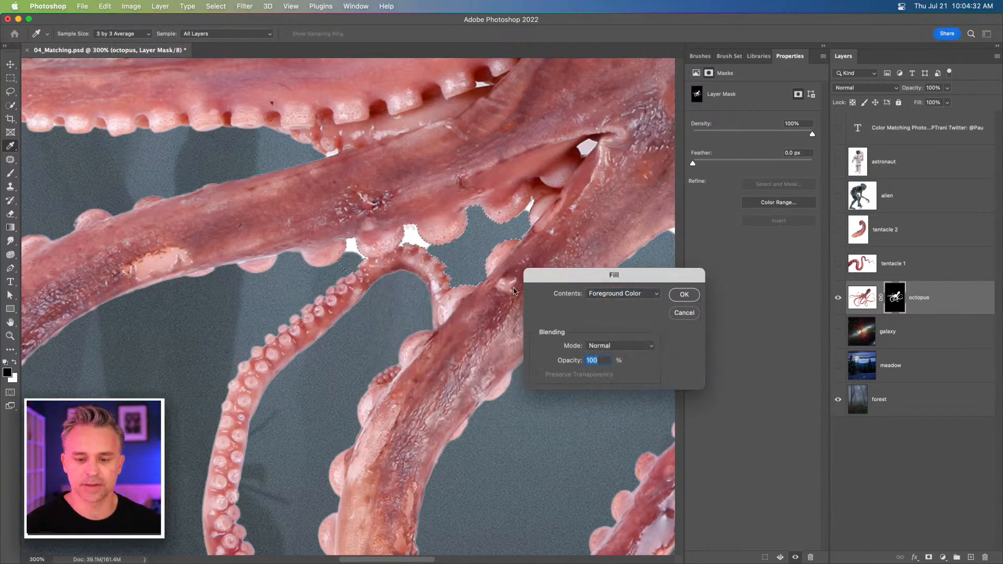
pyautogui.moveTo(575, 283); pyautogui.dragTo(117, 301)
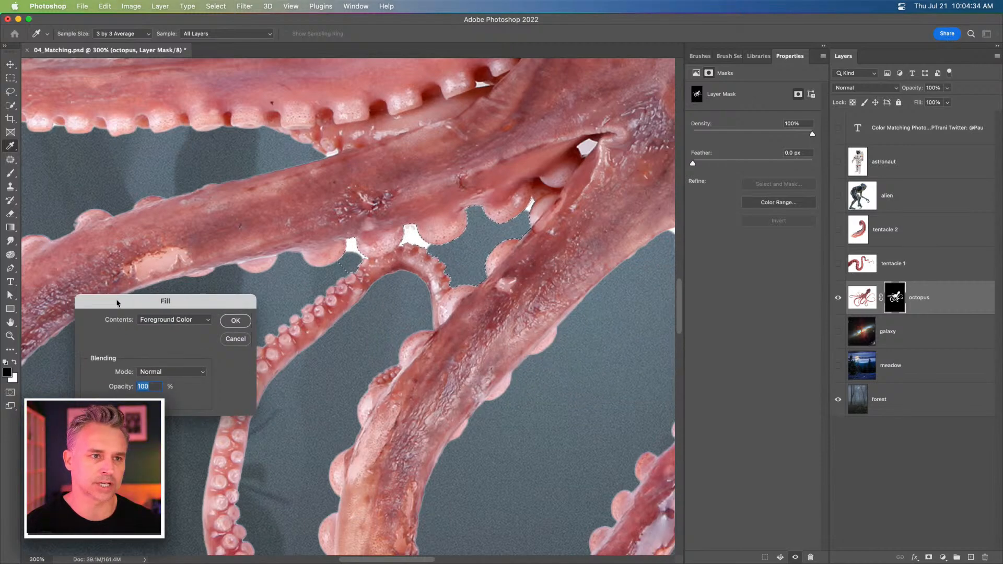
pyautogui.click(235, 321)
# Step: Mask out more leftover white gaps around the octopus's body and tentacles using Quick Selection and foreground-color fills, and clear the selection
pyautogui.press('w')
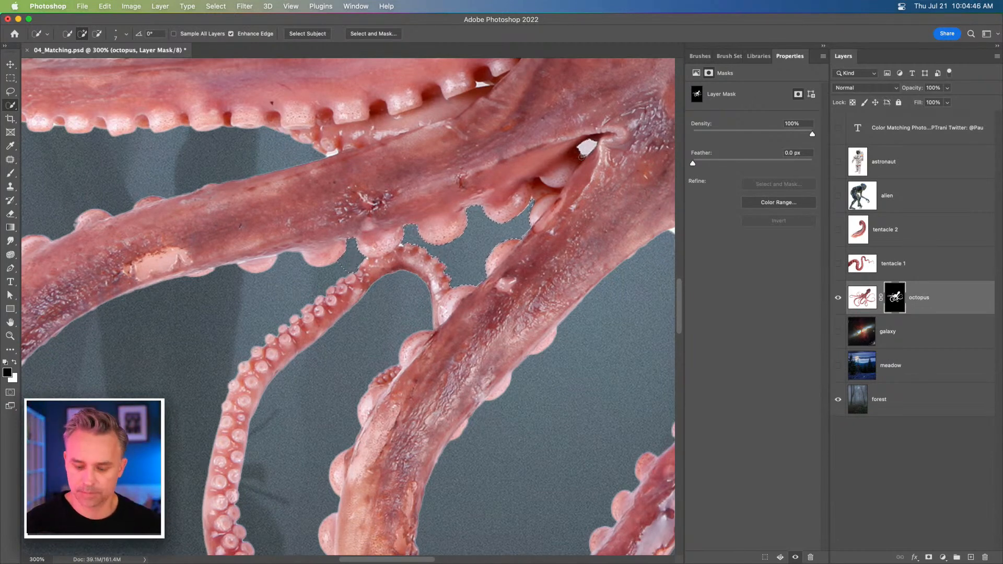
pyautogui.press('alt')
pyautogui.press('alt')
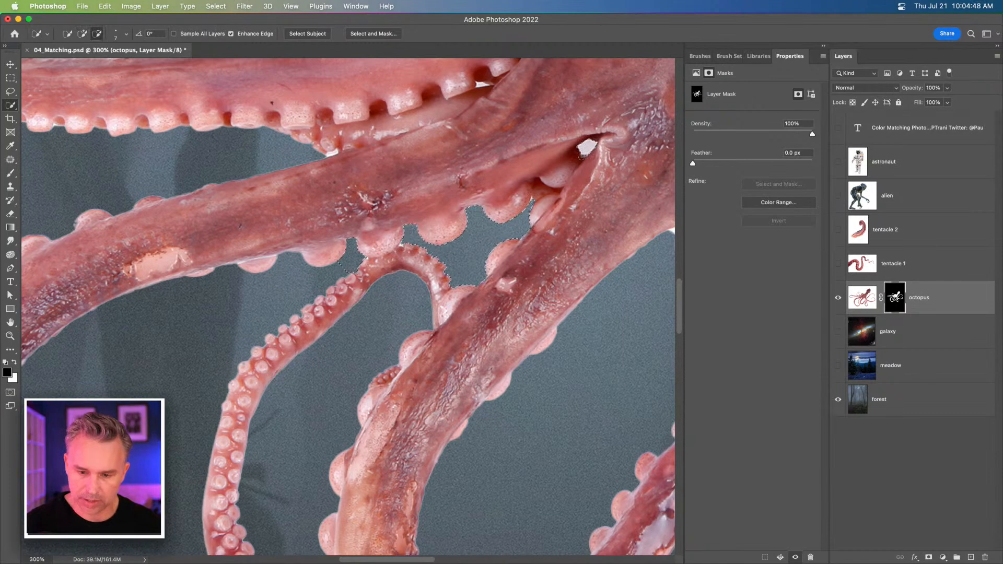
pyautogui.keyDown('alt'); pyautogui.click(582, 157); pyautogui.keyUp('alt')
pyautogui.hscroll(10, 471, 246)
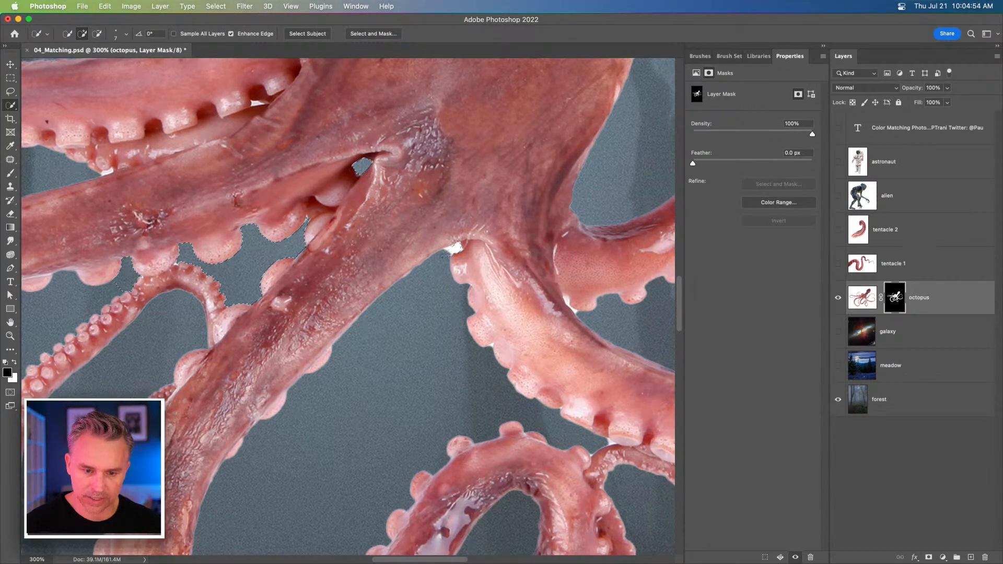
pyautogui.keyDown('alt'); pyautogui.click(454, 249); pyautogui.keyUp('alt')
pyautogui.moveTo(428, 252); pyautogui.dragTo(261, 251)
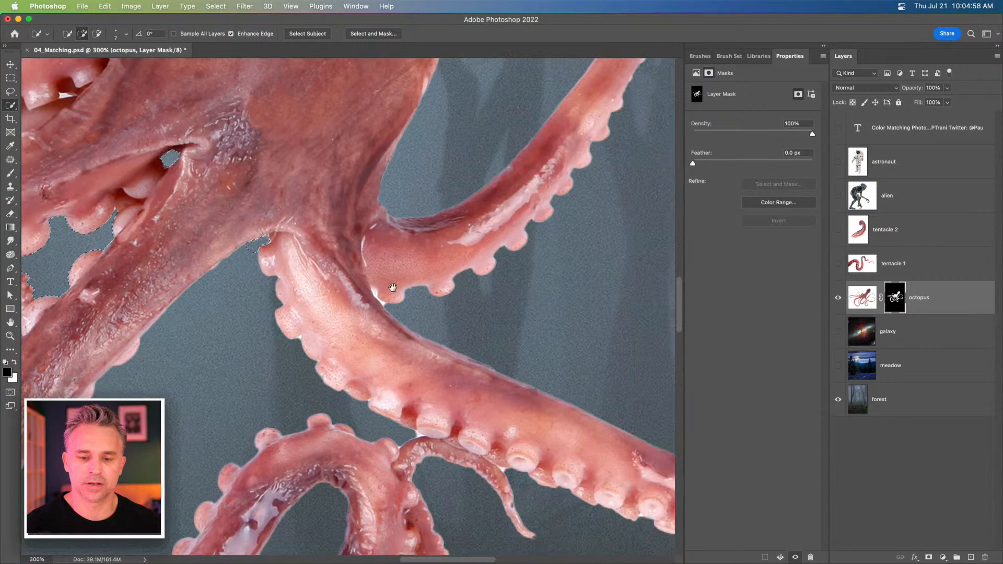
pyautogui.moveTo(407, 287); pyautogui.dragTo(477, 479)
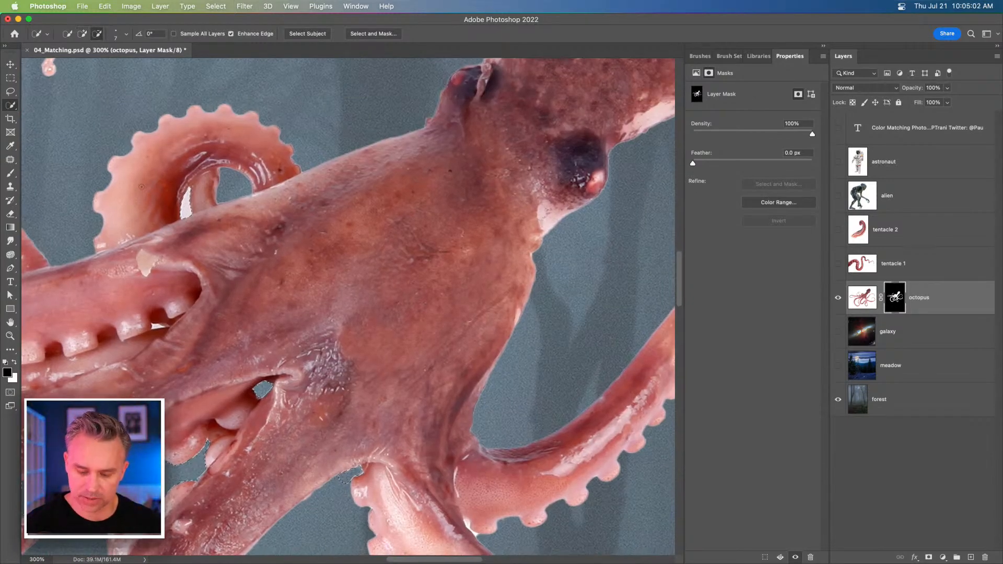
pyautogui.keyDown('alt'); pyautogui.click(187, 204); pyautogui.keyUp('alt')
pyautogui.press('l')
pyautogui.press('super+d')
# Step: Show only the tentacle 1 layer over the forest, with the octopus hidden, and remove its white background
pyautogui.press('super+0')
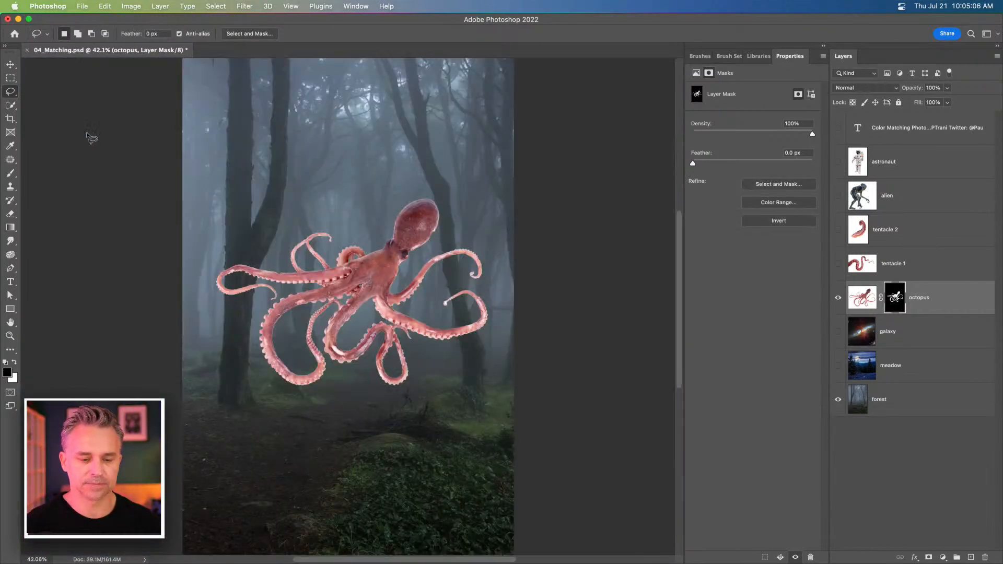
pyautogui.press('super+equal')
pyautogui.press('super+equal')
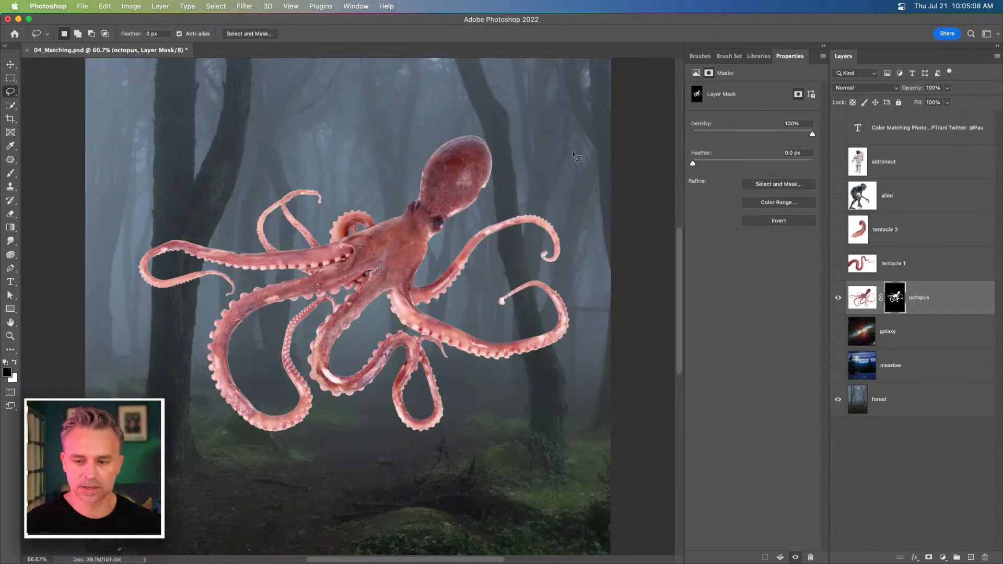
pyautogui.click(837, 263)
pyautogui.click(882, 267)
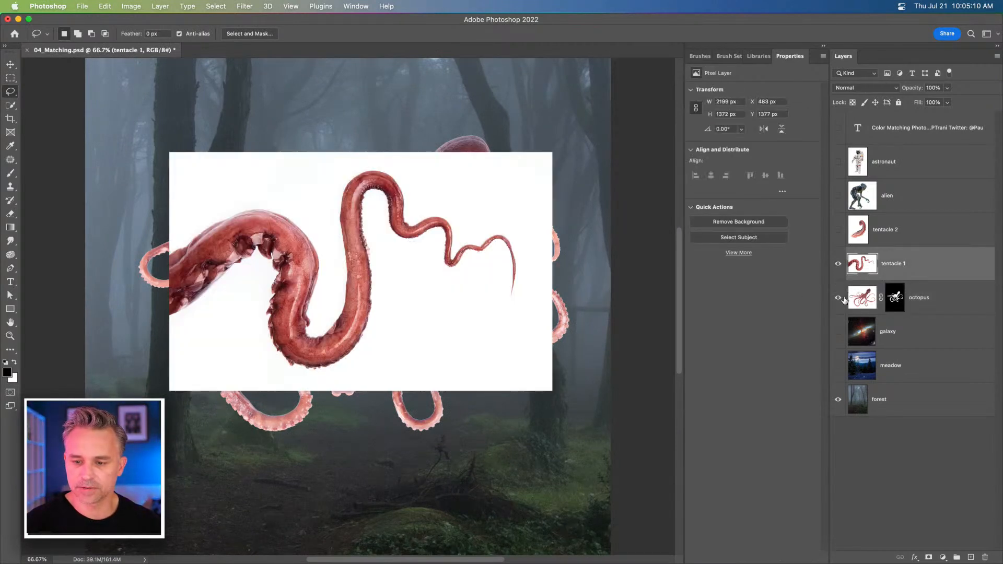
pyautogui.click(759, 222)
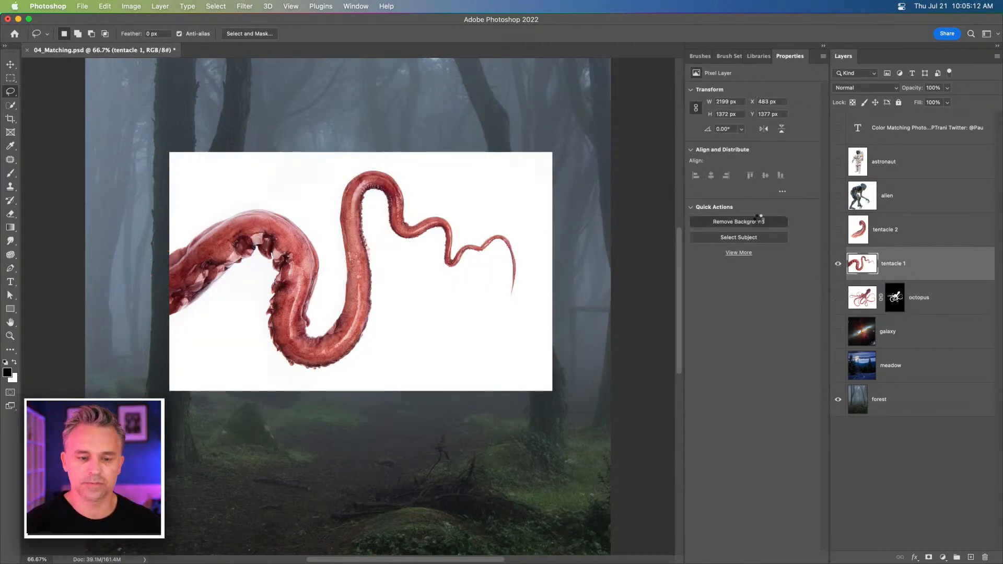
# Step: Show the tentacle 2 layer, hide tentacle 1, and remove the background from tentacle 2
pyautogui.click(838, 229)
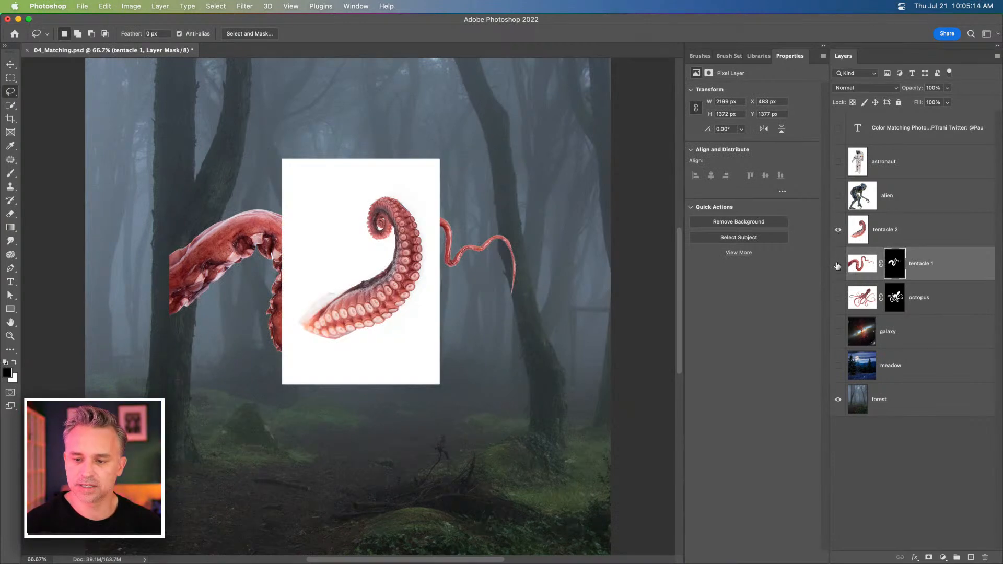
pyautogui.click(838, 264)
pyautogui.click(857, 229)
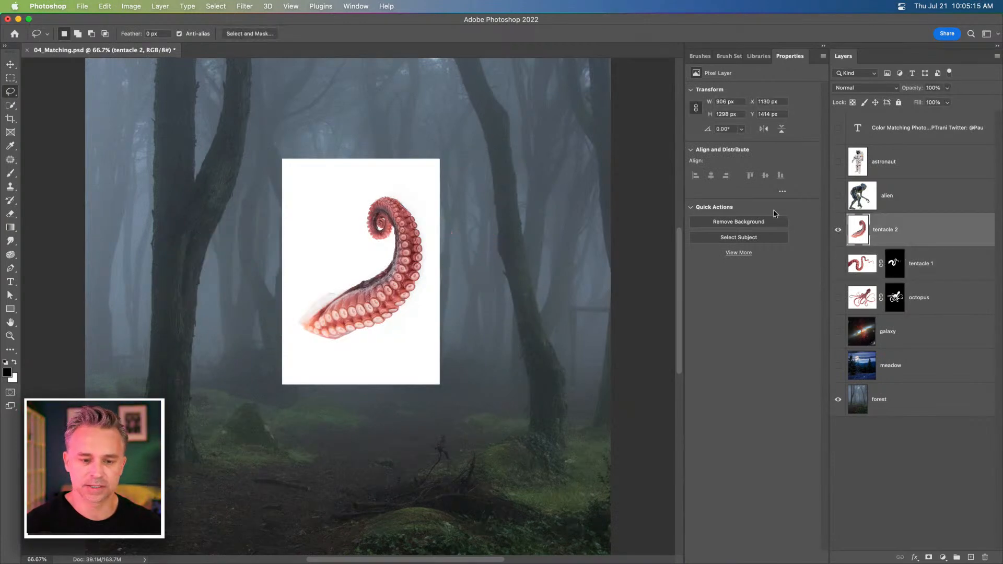
pyautogui.click(708, 220)
# Step: Hide tentacle 2, show the alien layer, and remove the alien's white background
pyautogui.click(838, 230)
pyautogui.click(838, 195)
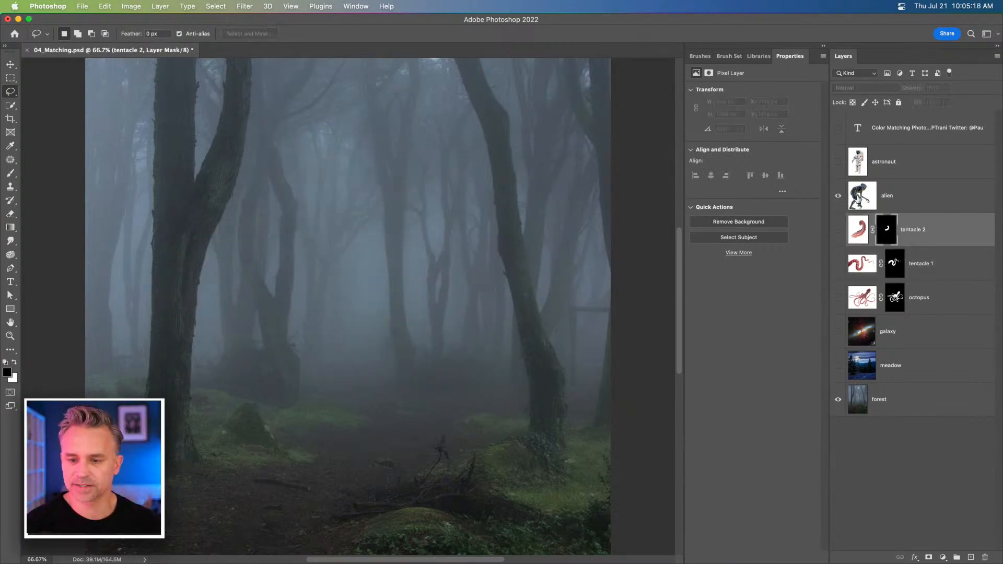
pyautogui.click(887, 198)
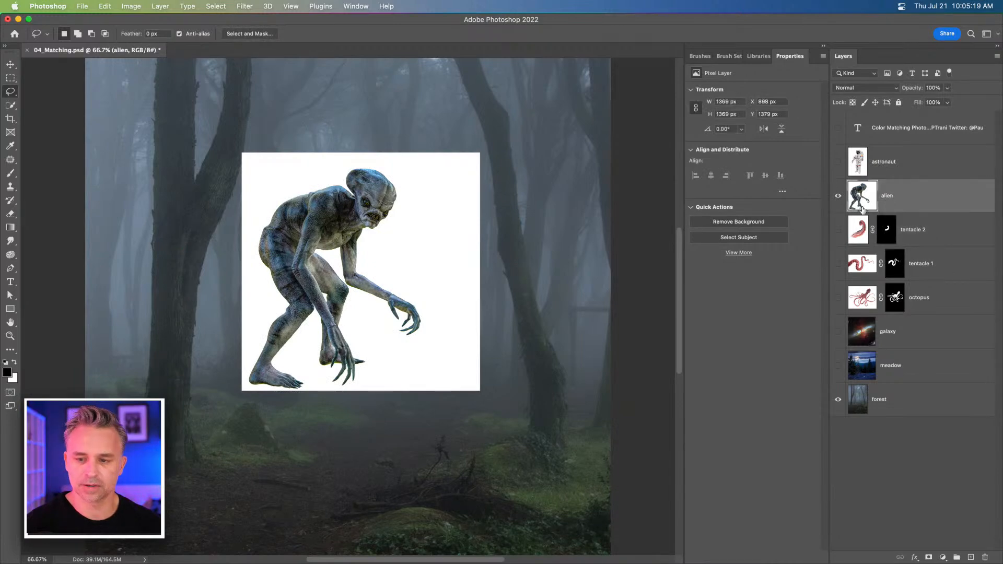
pyautogui.click(755, 221)
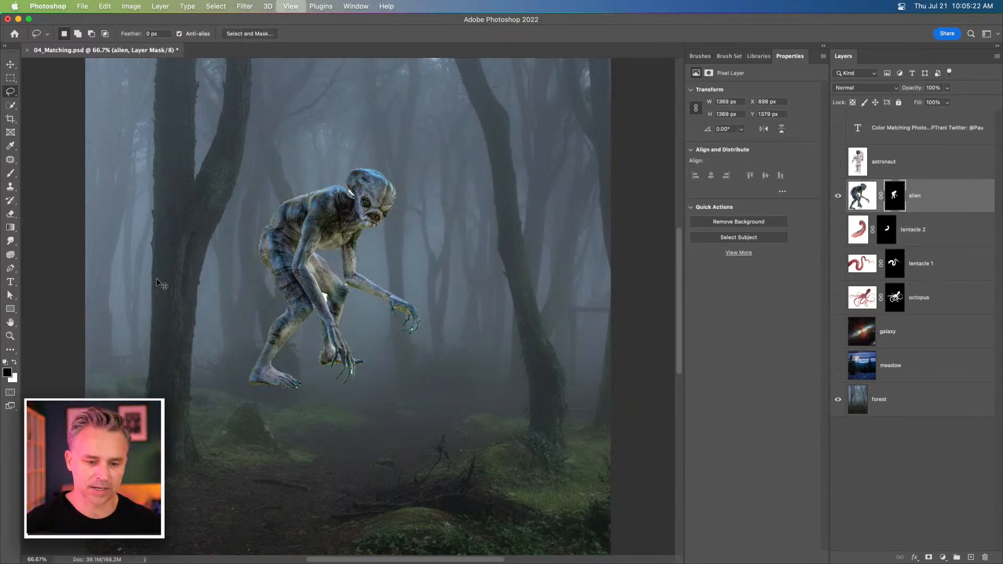
# Step: Mask out the white gaps between the alien's arm and leg and beside its knee using Quick Selection and a foreground-color fill, and deselect
pyautogui.press('super+plus')
pyautogui.press('super+plus')
pyautogui.press('super+plus')
pyautogui.press('super+plus')
pyautogui.moveTo(157, 279); pyautogui.dragTo(343, 364)
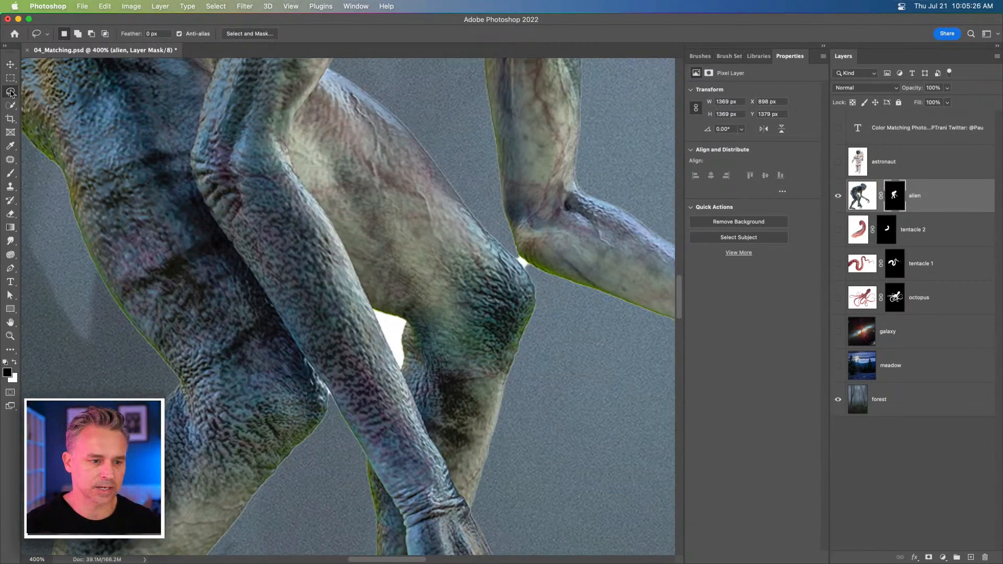
pyautogui.moveTo(11, 105); pyautogui.dragTo(38, 116)
pyautogui.click(39, 115)
pyautogui.moveTo(394, 335); pyautogui.dragTo(395, 349)
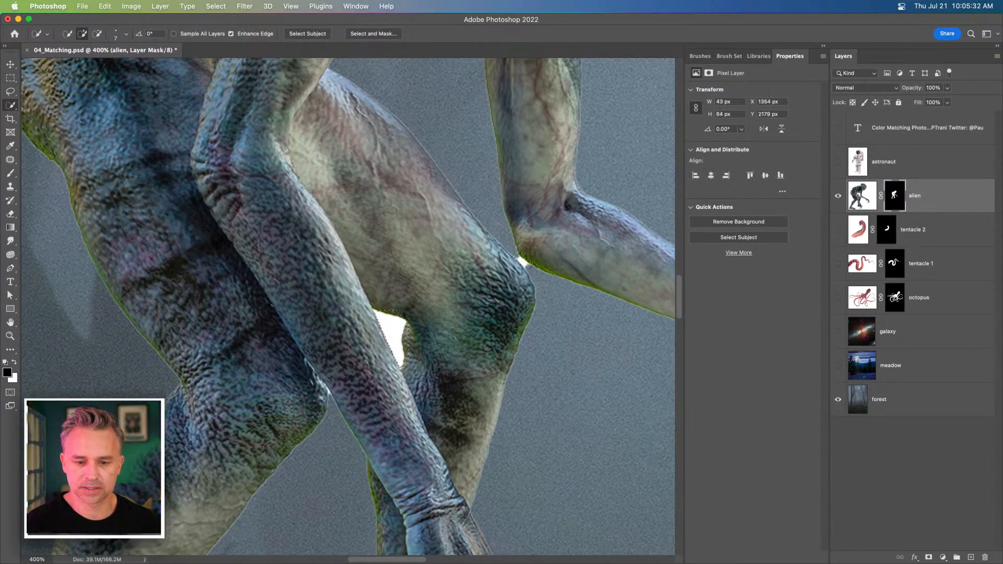
pyautogui.click(528, 269)
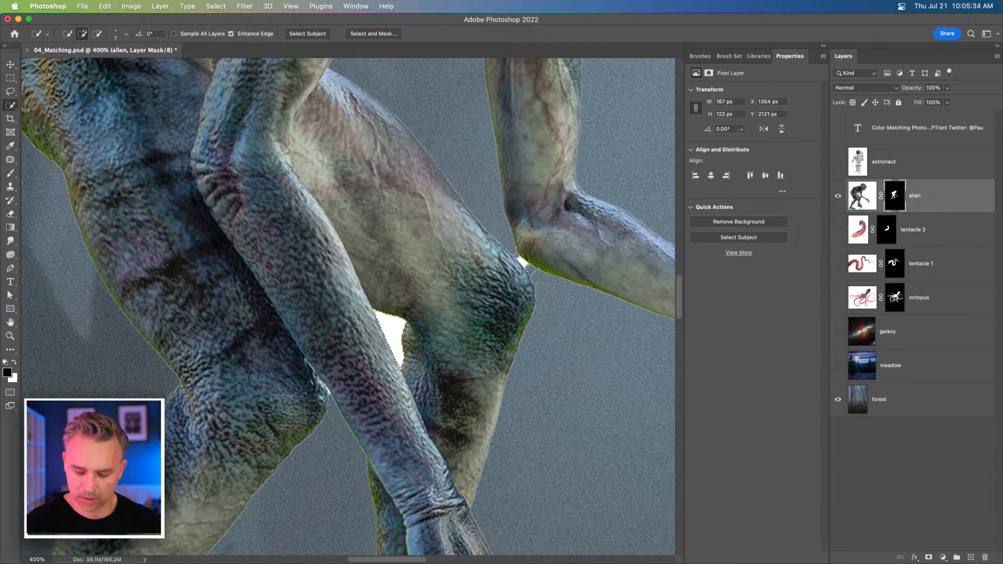
pyautogui.hotkey('alt', 'BackSpace')
pyautogui.press('super+d')
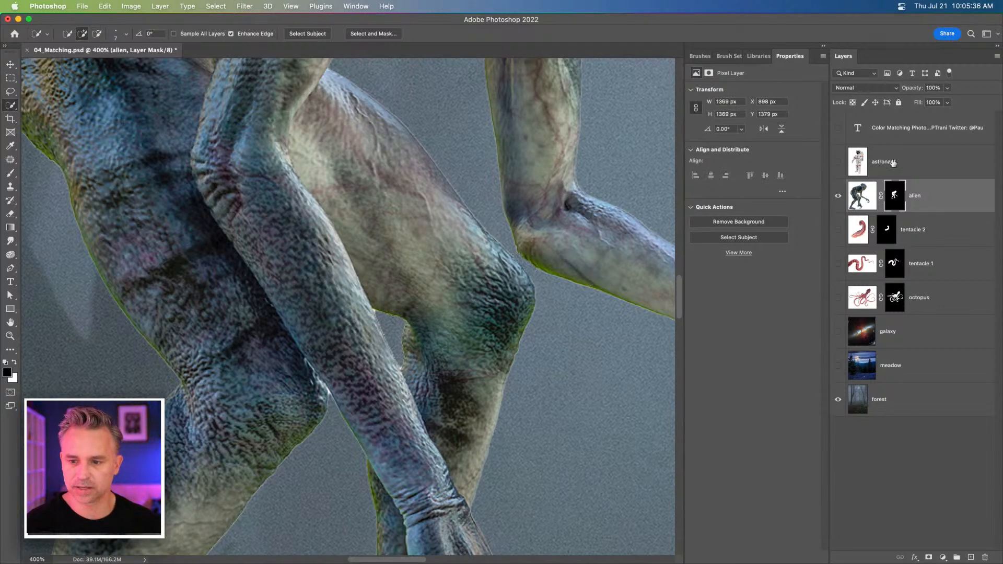
# Step: Show the astronaut layer and remove its white background
pyautogui.click(838, 161)
pyautogui.click(881, 164)
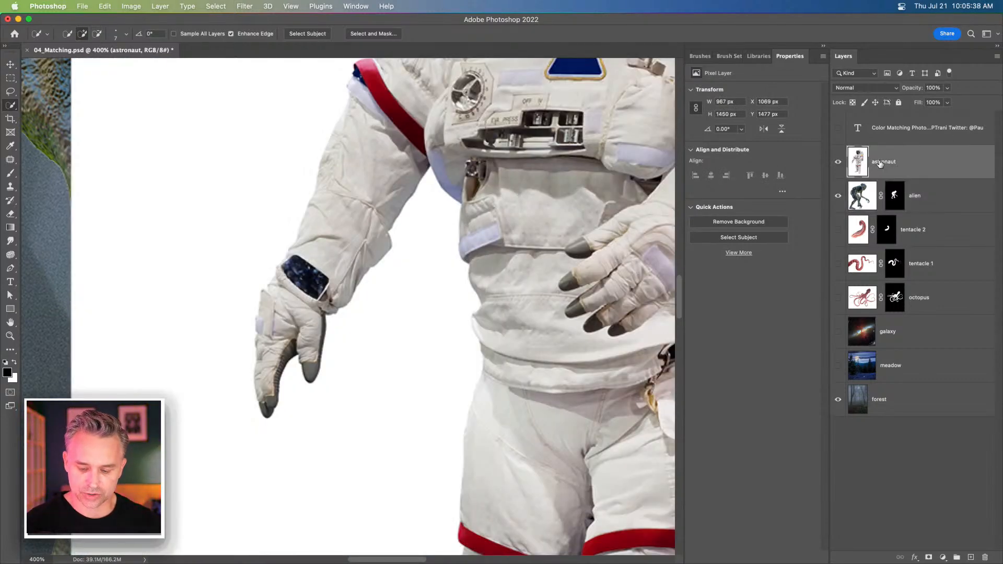
pyautogui.press('super+0')
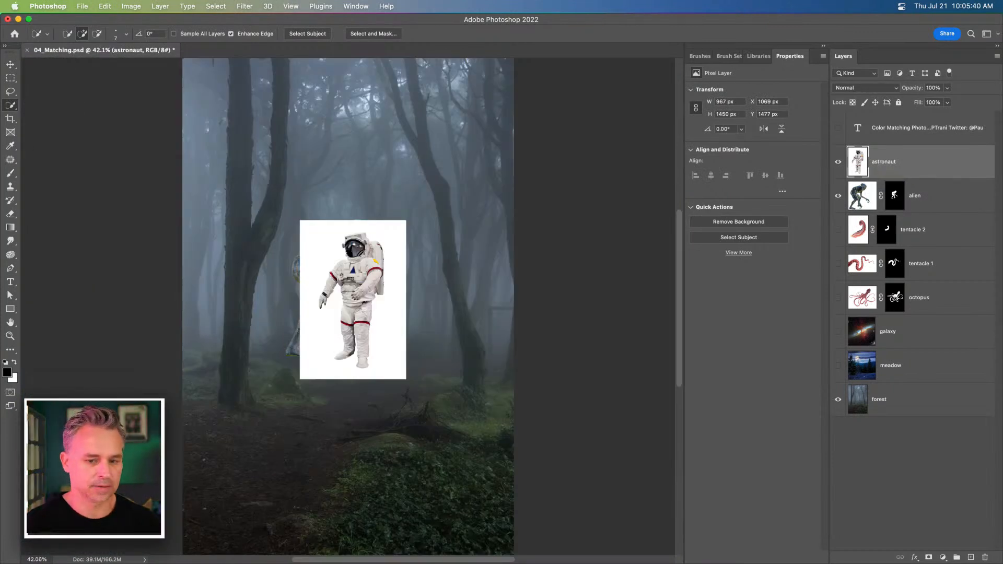
pyautogui.click(717, 223)
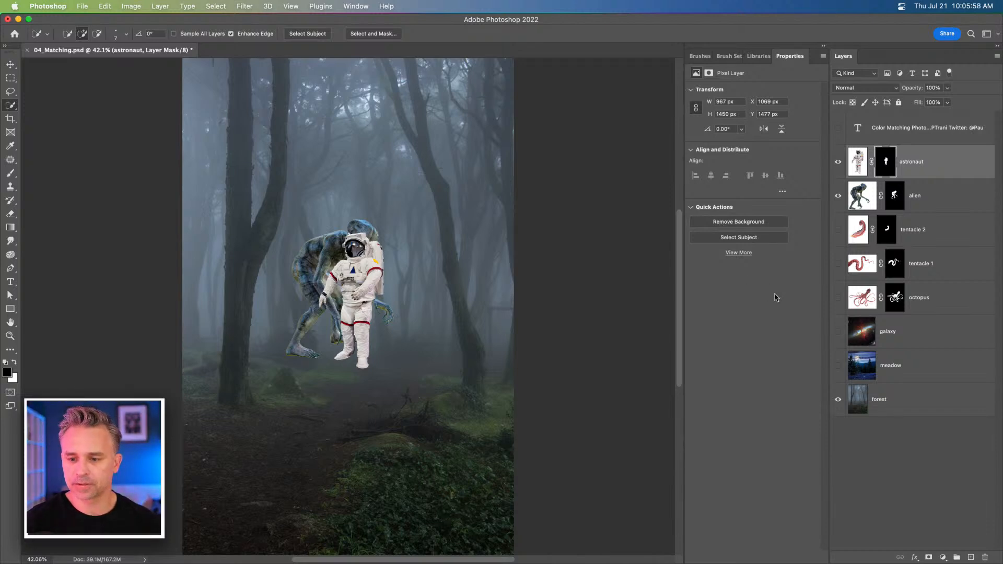
# Step: Show only the octopus over the forest, with the alien and astronaut hidden, and convert the octopus layer to a smart object
pyautogui.click(837, 308)
pyautogui.click(837, 205)
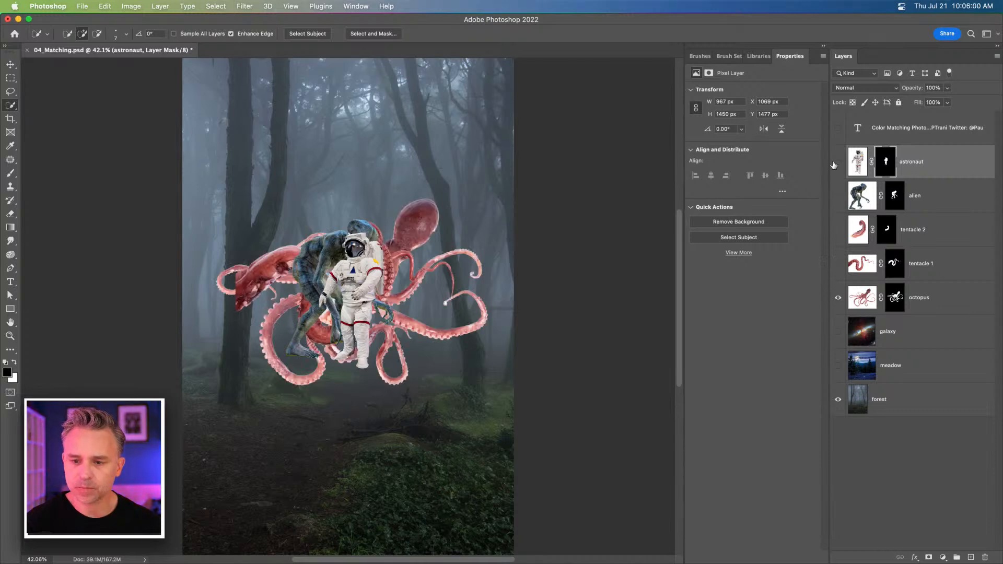
pyautogui.click(837, 162)
pyautogui.click(931, 306)
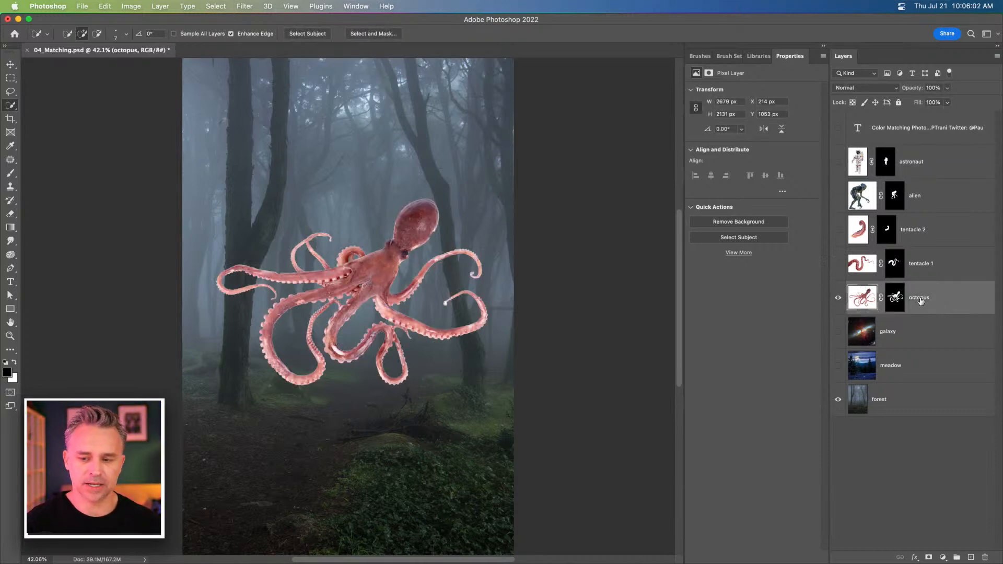
pyautogui.press('super+equal')
pyautogui.press('super+equal')
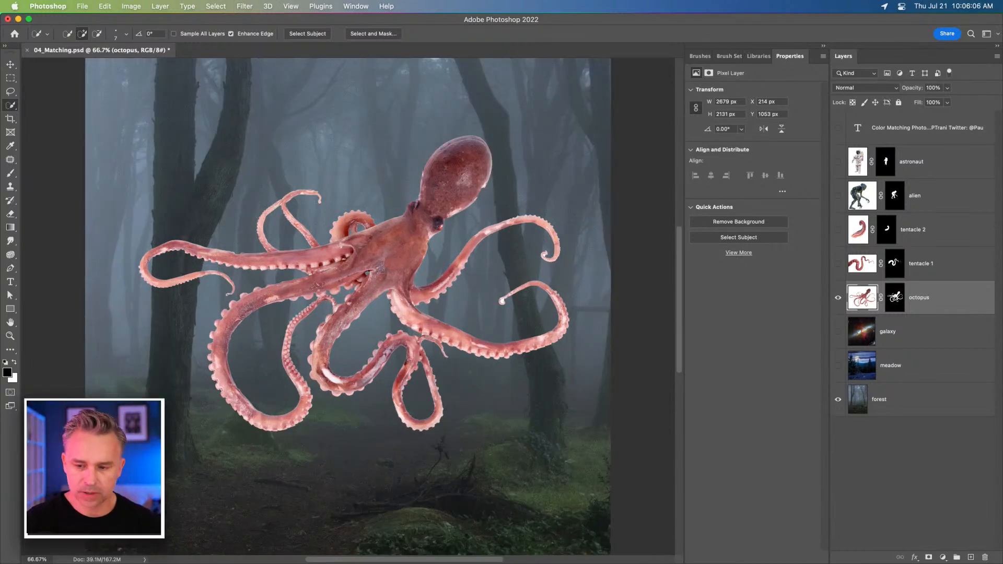
pyautogui.rightClick(938, 302)
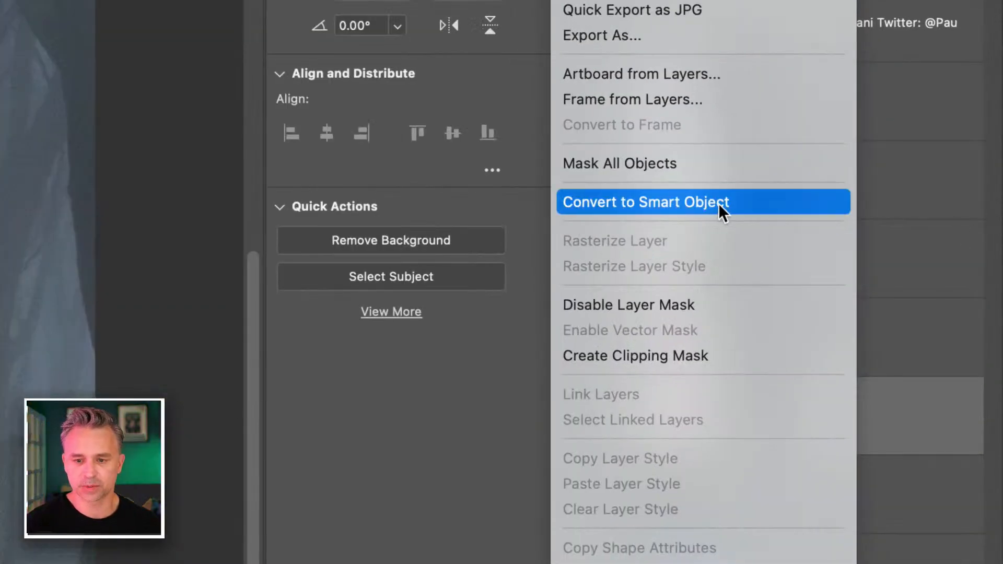
pyautogui.click(716, 201)
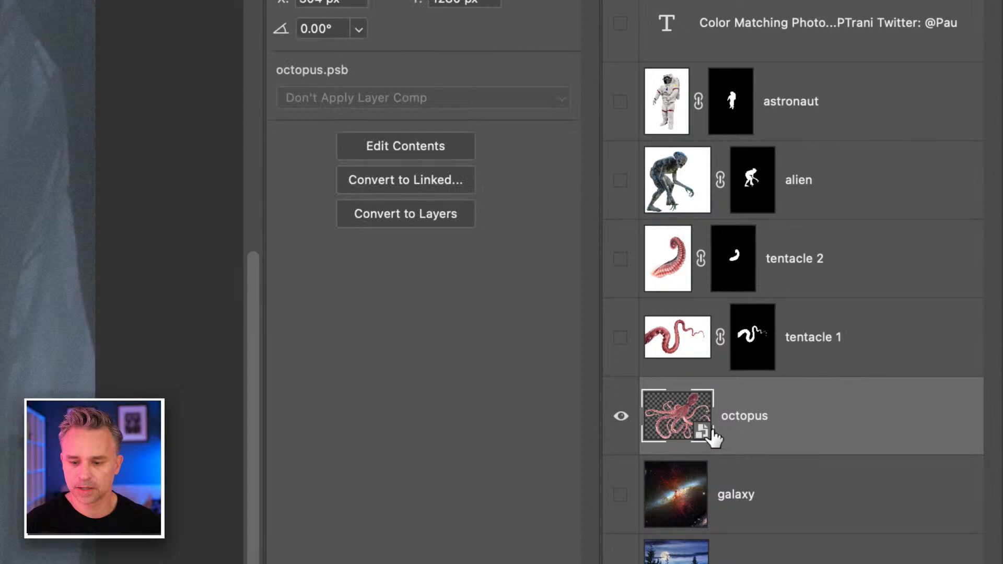
# Step: Show the tentacle 1 layer and convert it to a smart object
pyautogui.click(843, 328)
pyautogui.click(621, 338)
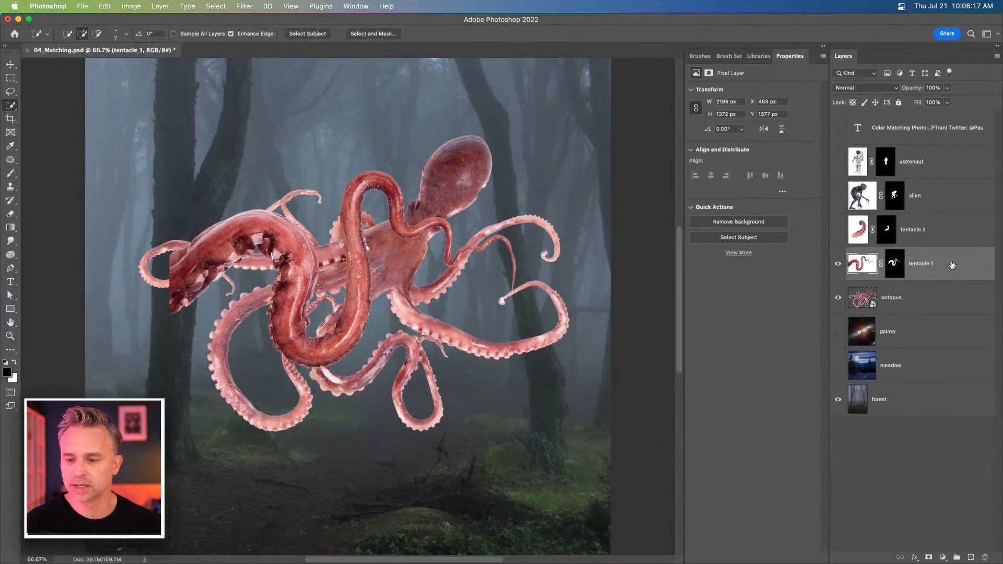
pyautogui.rightClick(891, 328)
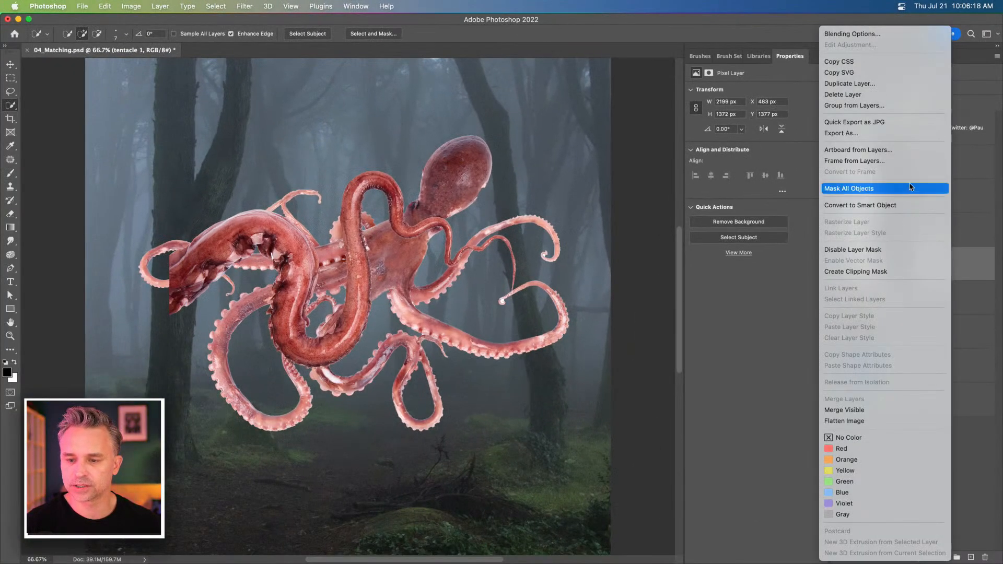
pyautogui.click(899, 210)
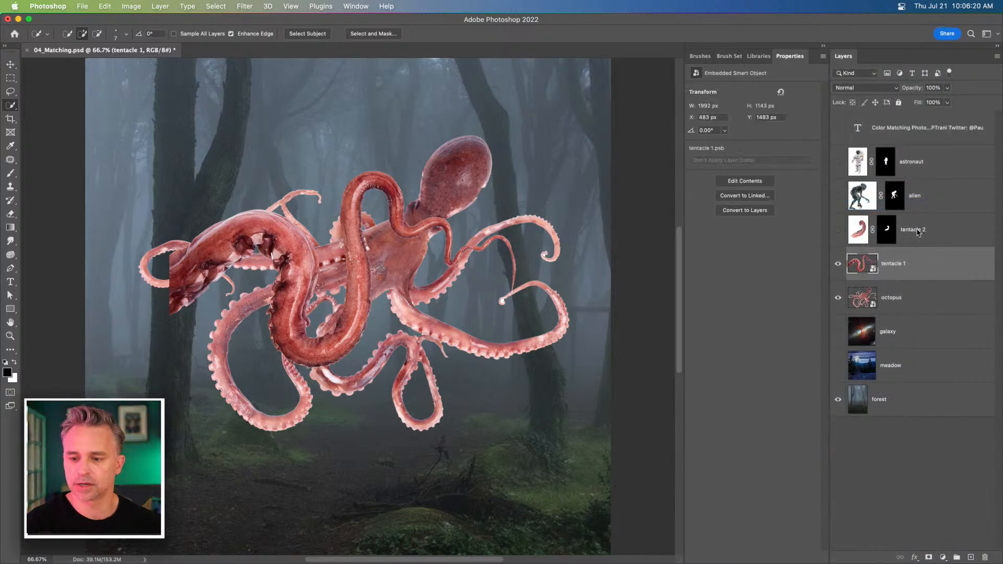
# Step: Hide tentacle 1 and the octopus, and convert the tentacle 2 layer to a smart object
pyautogui.click(919, 231)
pyautogui.moveTo(837, 263); pyautogui.dragTo(837, 297)
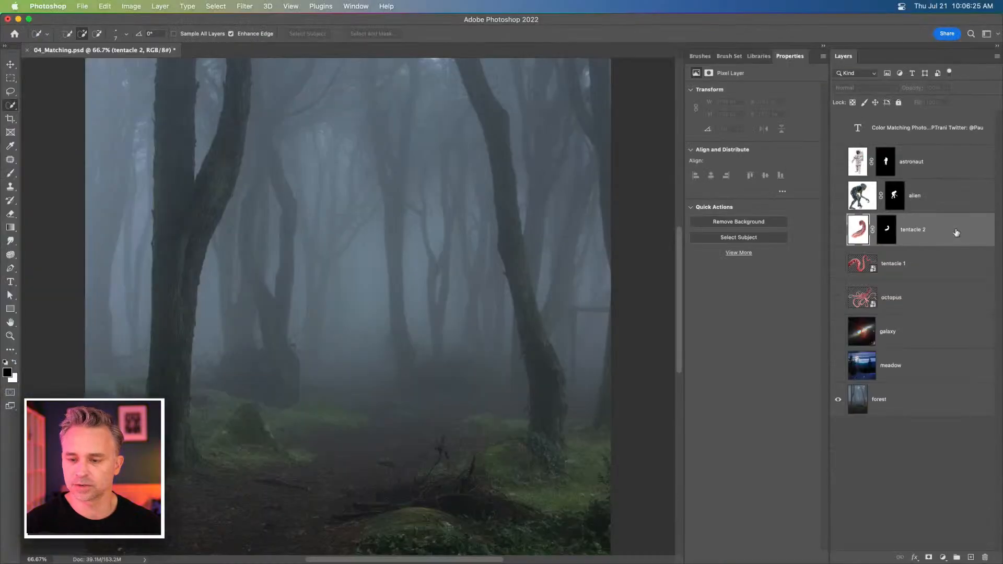
pyautogui.rightClick(835, 258)
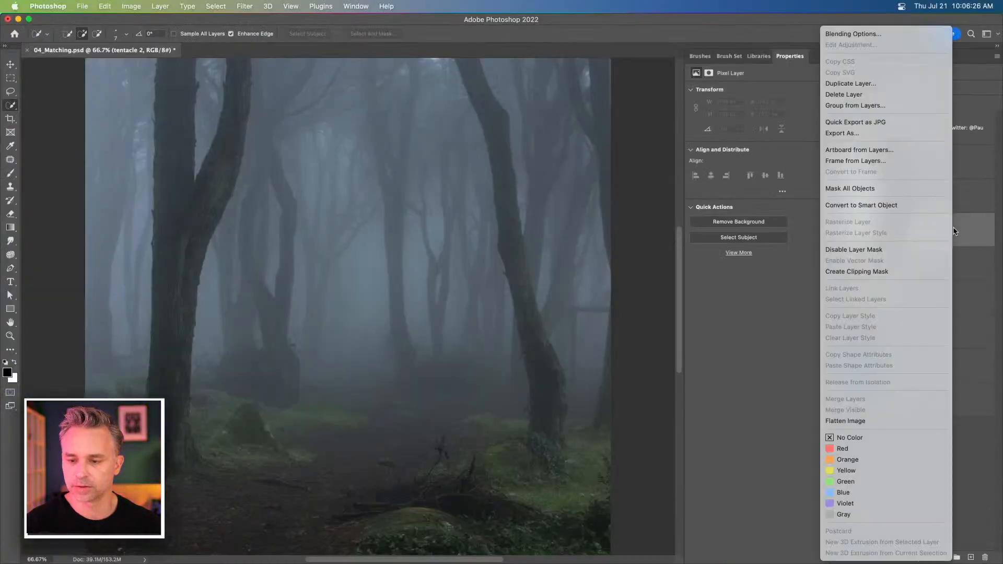
pyautogui.click(898, 205)
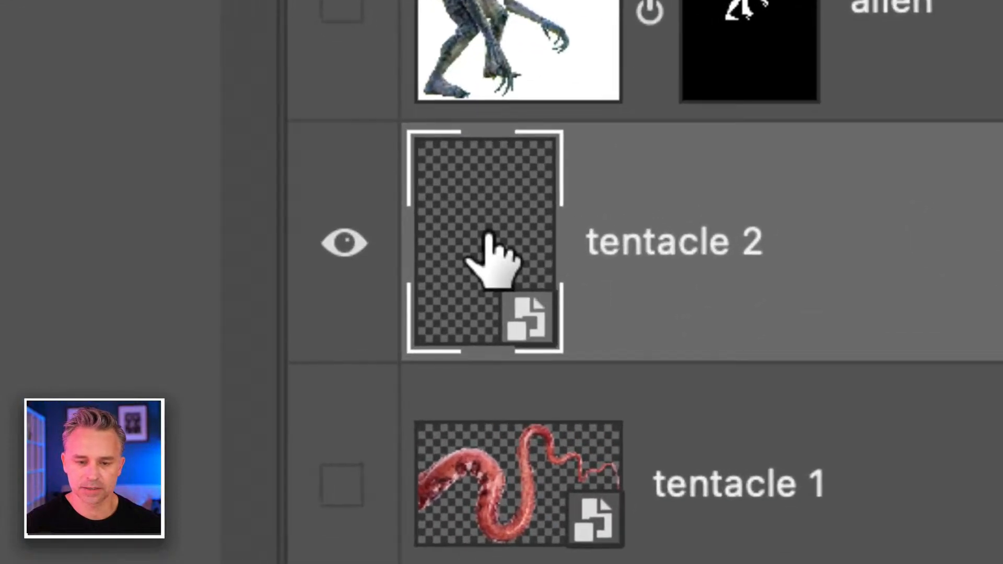
# Step: Open the contents of the tentacle 2 smart object, make its hidden layer visible, and save the contents
pyautogui.doubleClick(483, 242)
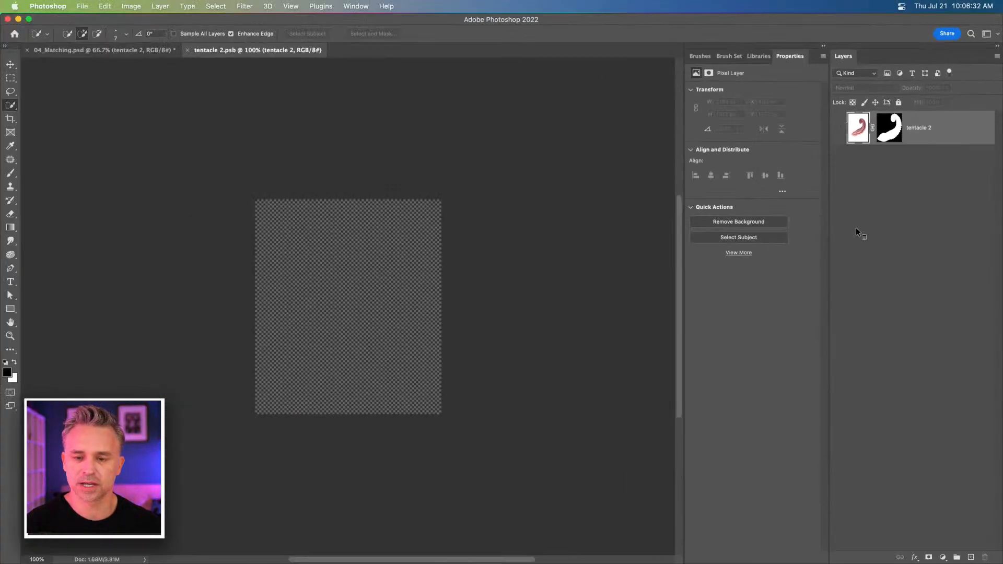
pyautogui.click(839, 129)
pyautogui.press('super+s')
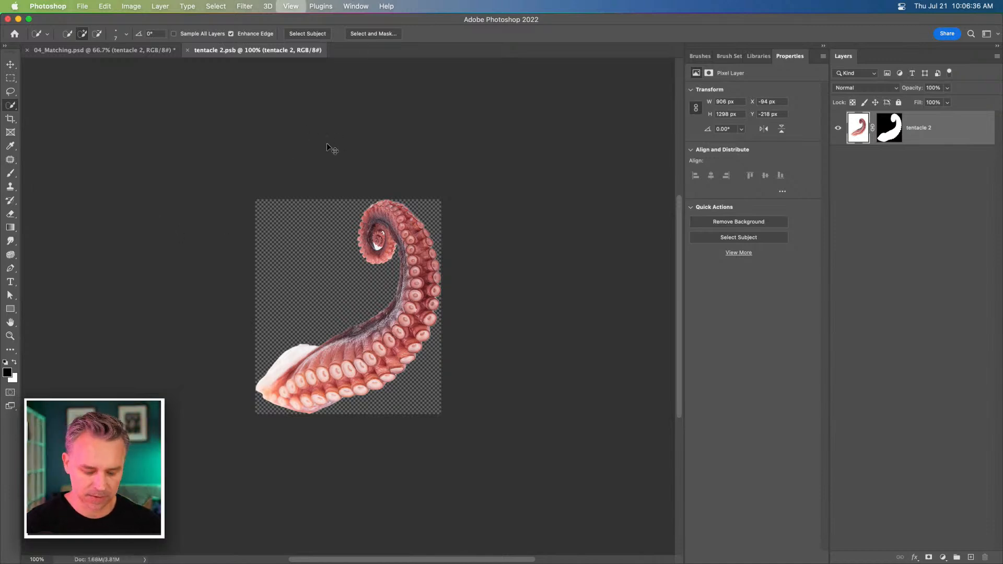
# Step: Select the white gaps inside the tentacle's curled tip with a small Quick Selection brush
pyautogui.press('super+equal')
pyautogui.press('super+equal')
pyautogui.press('super+equal')
pyautogui.moveTo(327, 146); pyautogui.dragTo(272, 423)
pyautogui.moveTo(403, 351)
pyautogui.mouseDown()
pyautogui.moveTo(418, 356)
pyautogui.moveTo(409, 359)
pyautogui.mouseUp()
pyautogui.press('[')
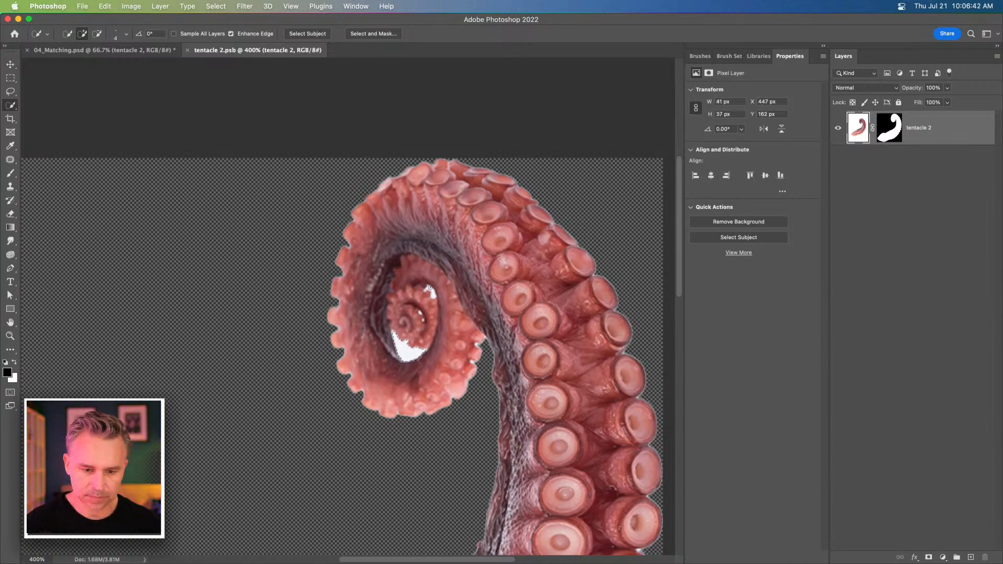
pyautogui.moveTo(433, 297); pyautogui.dragTo(385, 265)
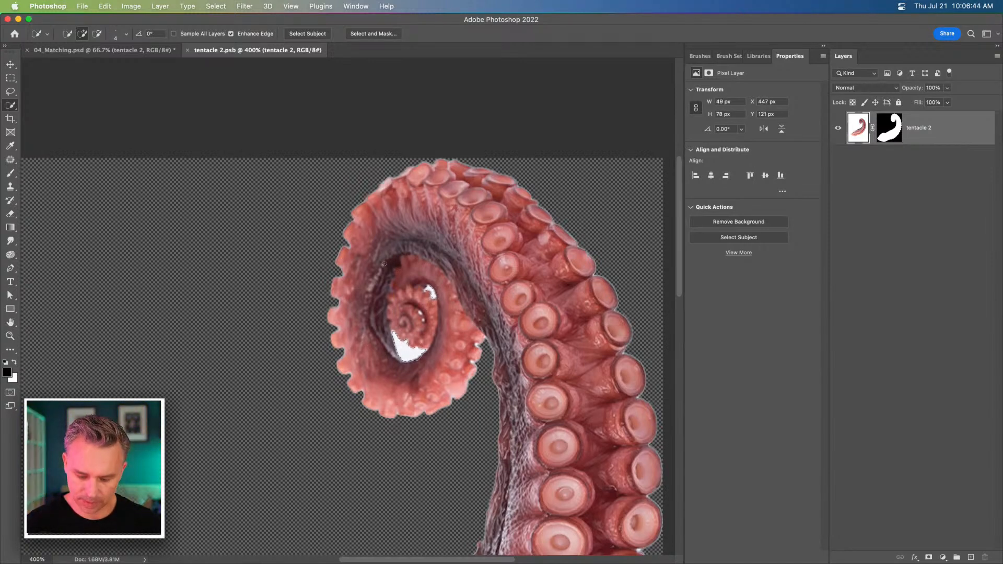
# Step: Fill the selected gaps with black on the tentacle 2 layer mask, clear the selection, and save and close the smart object
pyautogui.hotkey('alt', 'BackSpace')
pyautogui.press('super+z')
pyautogui.click(897, 125)
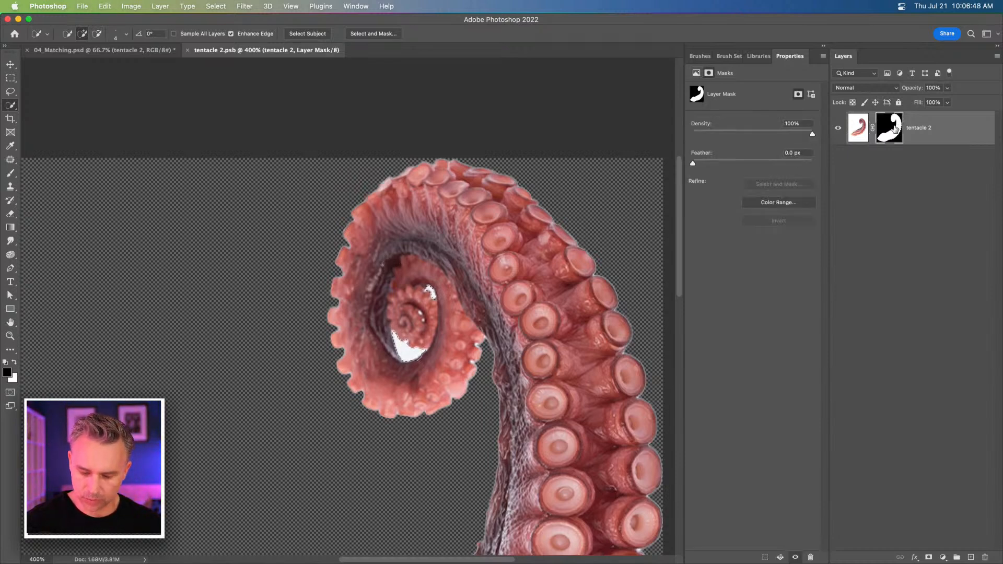
pyautogui.hotkey('alt', 'BackSpace')
pyautogui.press('super+d')
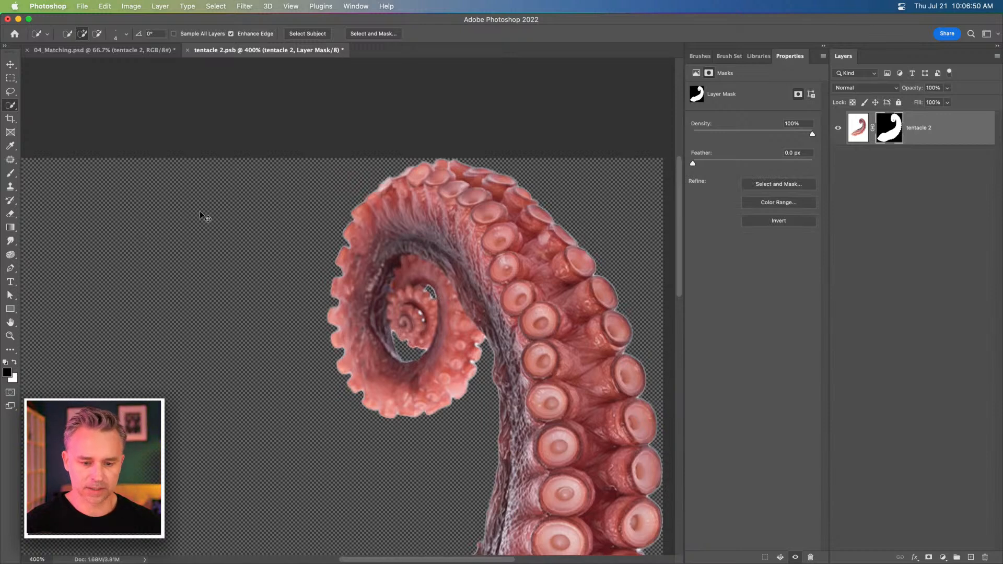
pyautogui.press('super+s')
pyautogui.press('super+w')
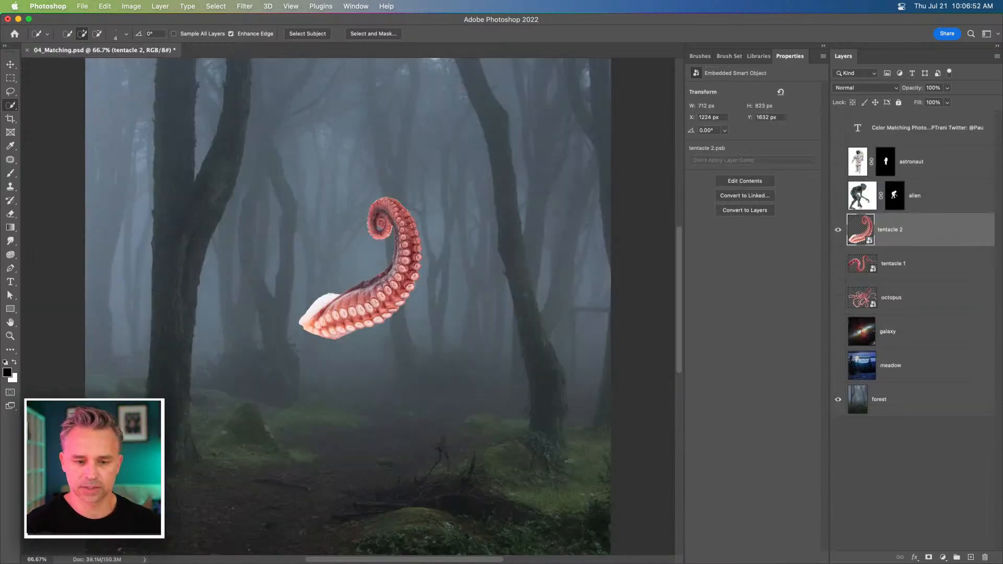
# Step: Show the alien layer and convert it to a smart object
pyautogui.click(838, 196)
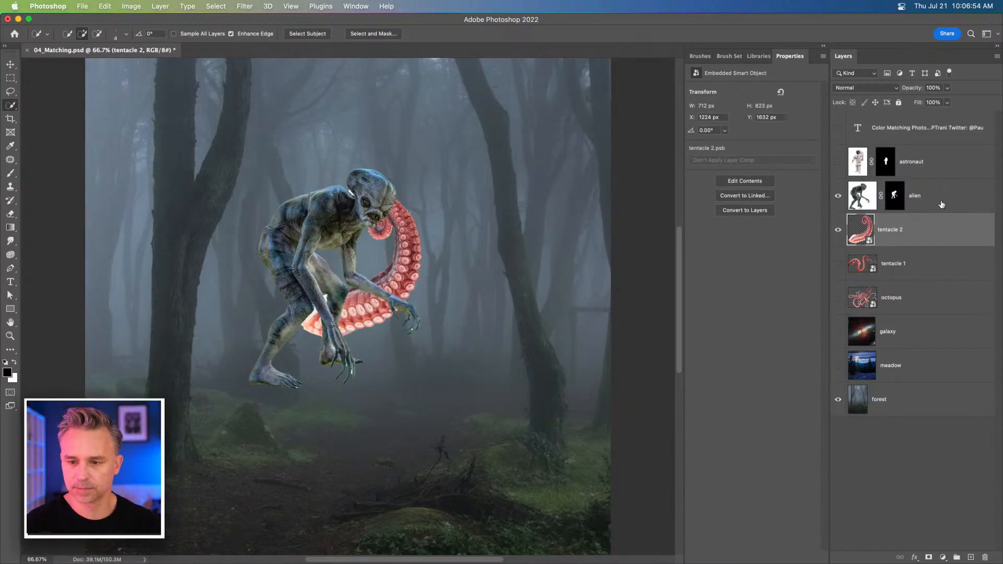
pyautogui.click(941, 204)
pyautogui.press('super+shift+o')
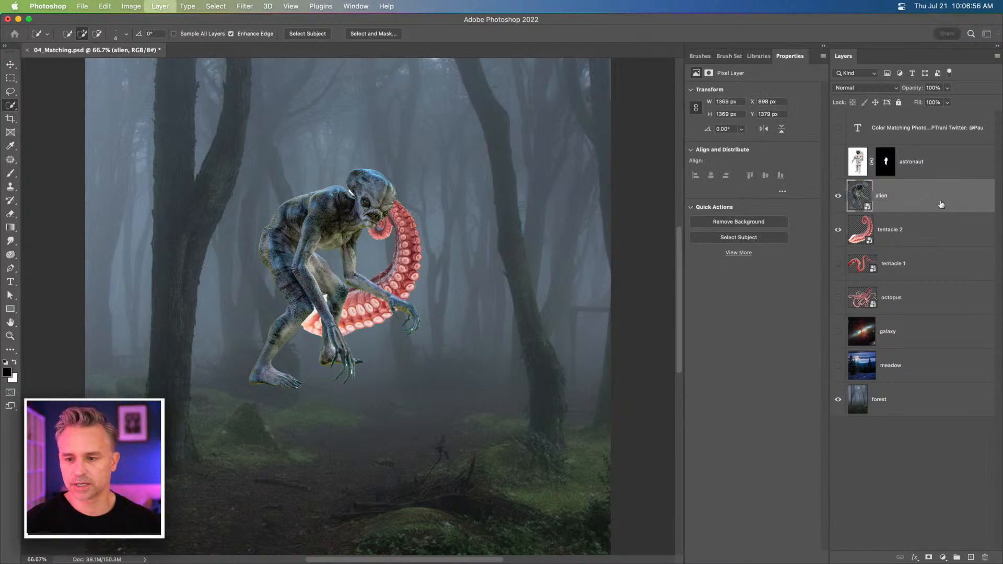
# Step: Show the astronaut layer and convert it to a smart object
pyautogui.click(838, 161)
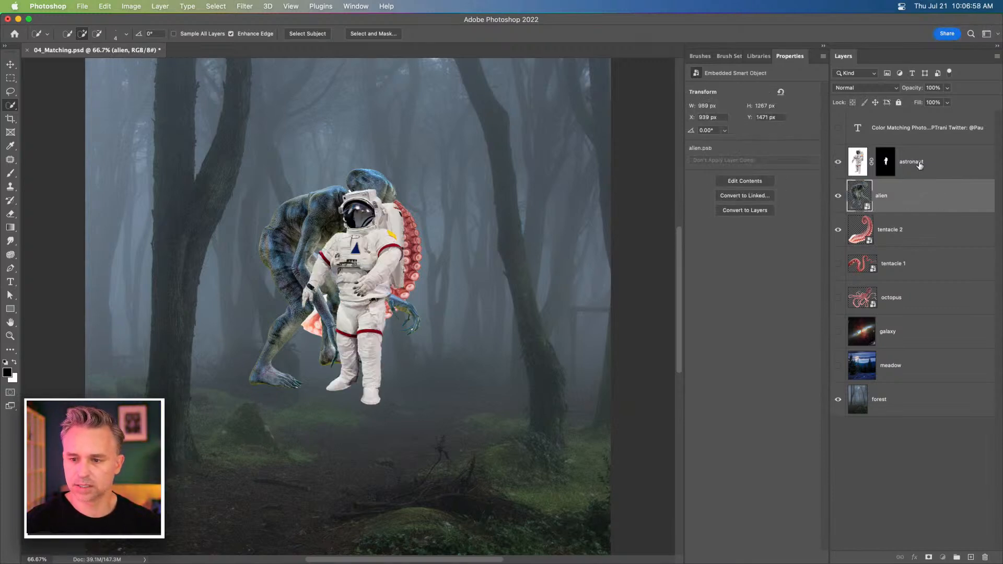
pyautogui.click(918, 161)
pyautogui.press('super+shift+o')
# Step: Hide the alien and tentacle 2, and move the astronaut down onto the forest path at about X 1213 px, Y 2185 px
pyautogui.moveTo(835, 196); pyautogui.dragTo(835, 250)
pyautogui.click(10, 64)
pyautogui.moveTo(423, 277); pyautogui.dragTo(411, 378)
pyautogui.press('space')
pyautogui.moveTo(363, 435); pyautogui.dragTo(403, 327)
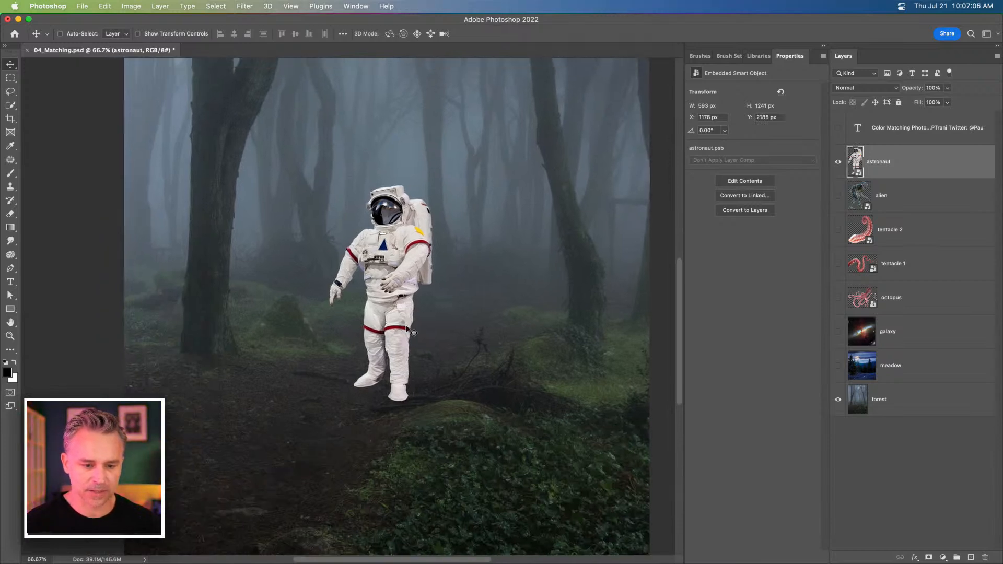
pyautogui.press('super+minus')
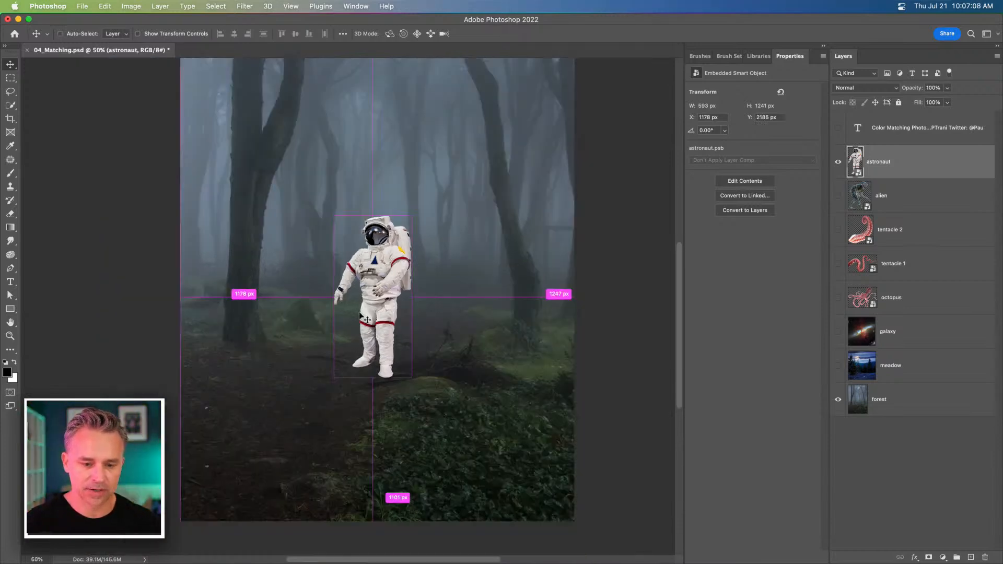
pyautogui.scroll(3, 417, 347)
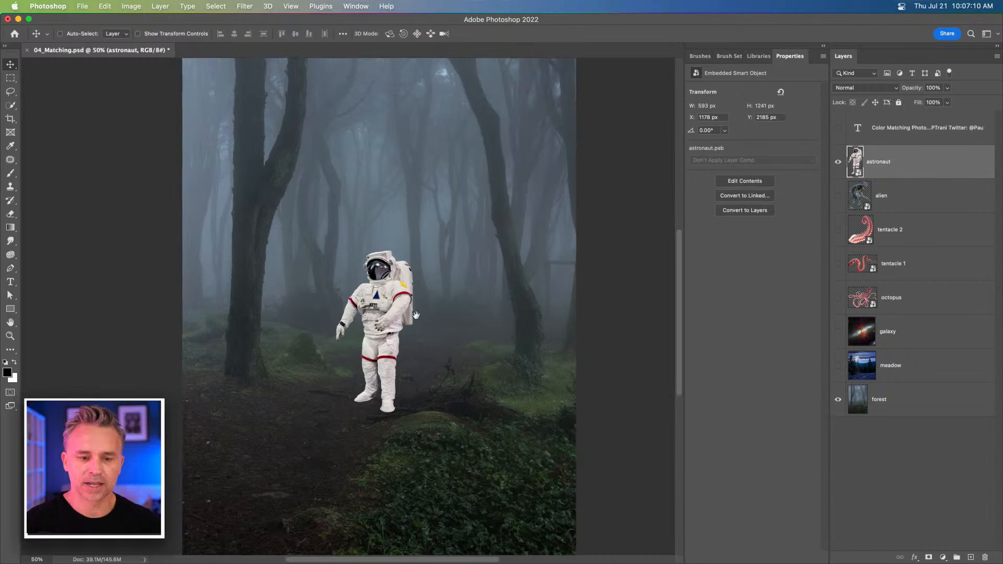
pyautogui.press('super+plus')
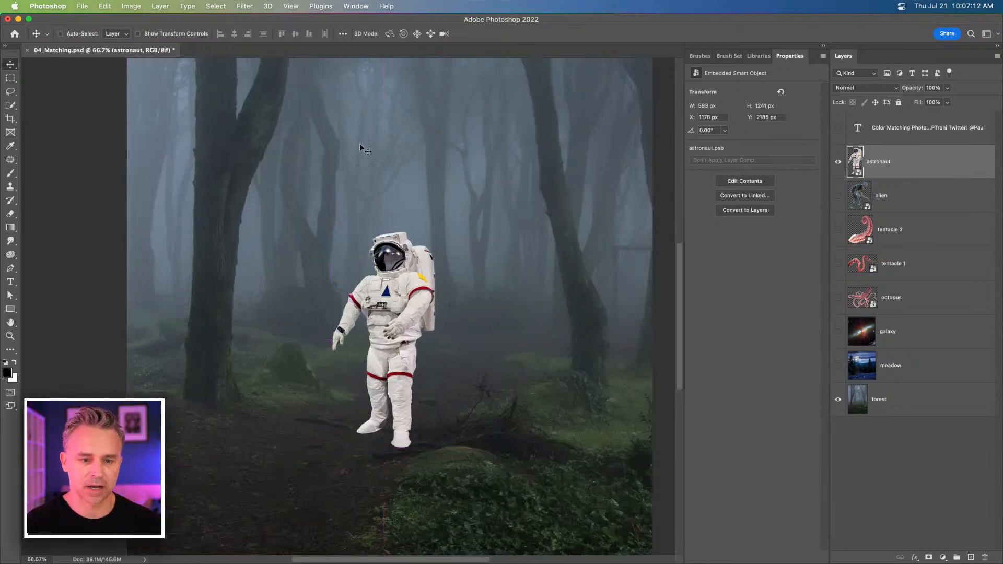
pyautogui.moveTo(397, 358); pyautogui.dragTo(401, 358)
# Step: Examine the astronaut's cutout edges up close, especially around the legs and boots
pyautogui.press('super+plus')
pyautogui.press('super+plus')
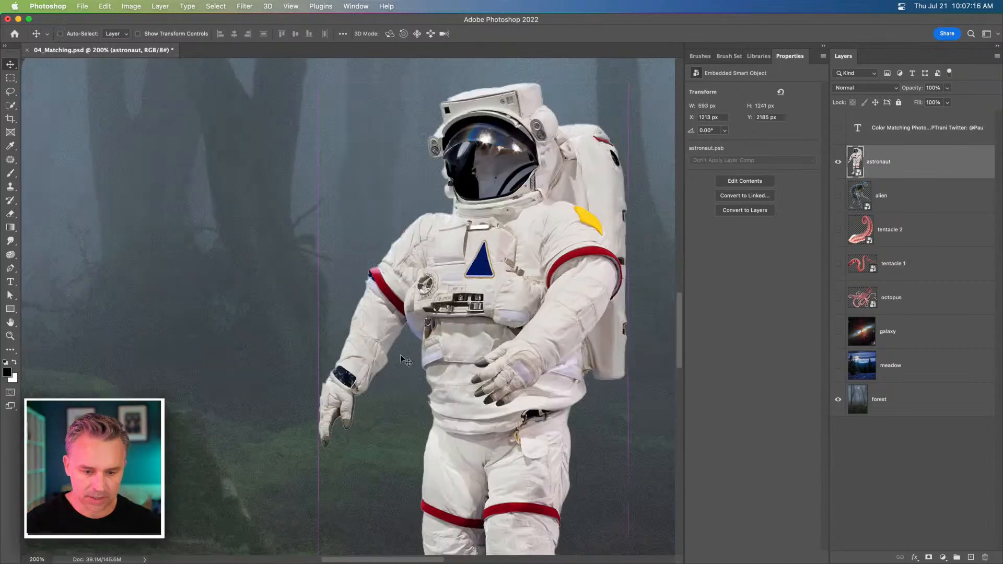
pyautogui.scroll(-10, 386, 386)
pyautogui.hscroll(5, 387, 386)
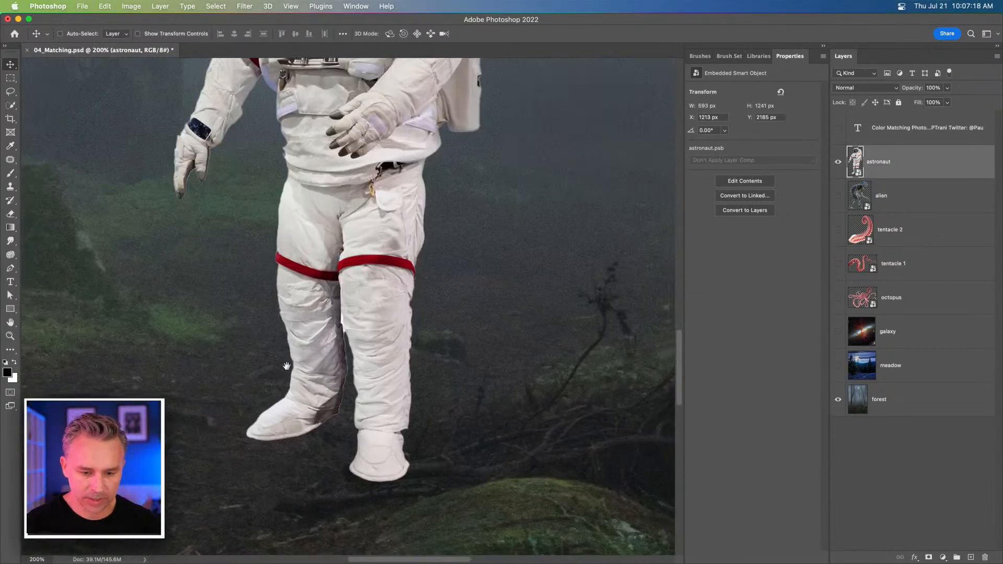
pyautogui.moveTo(310, 339); pyautogui.dragTo(324, 333)
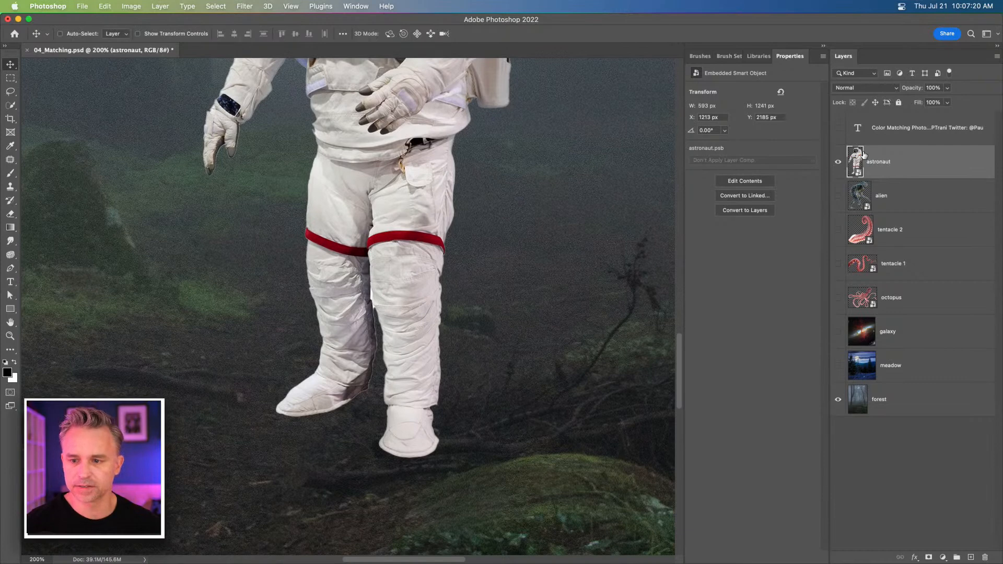
# Step: Hide the astronaut and quick-select the dark log on the forest layer where the boot stands, undoing the excess selection below it
pyautogui.click(838, 163)
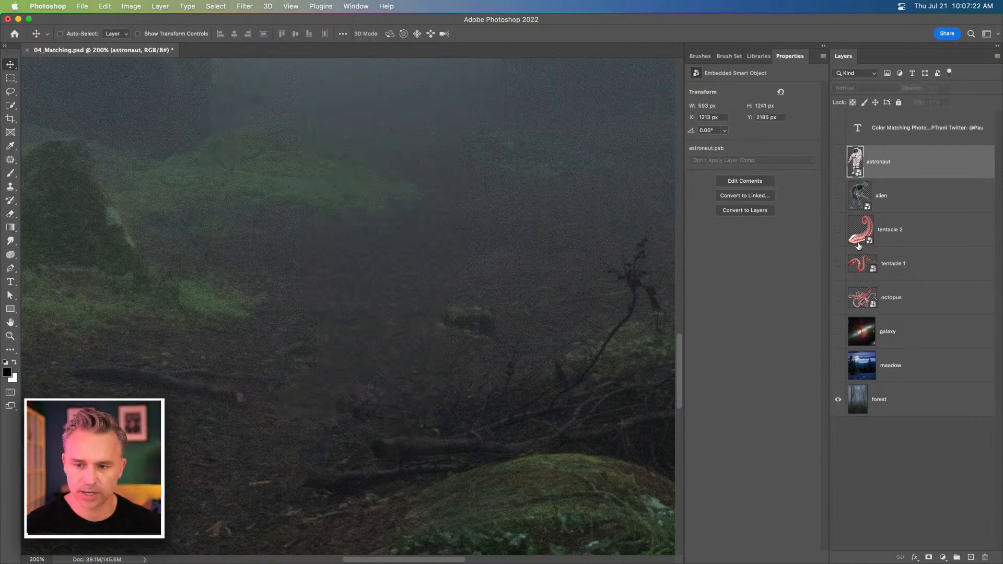
pyautogui.click(887, 401)
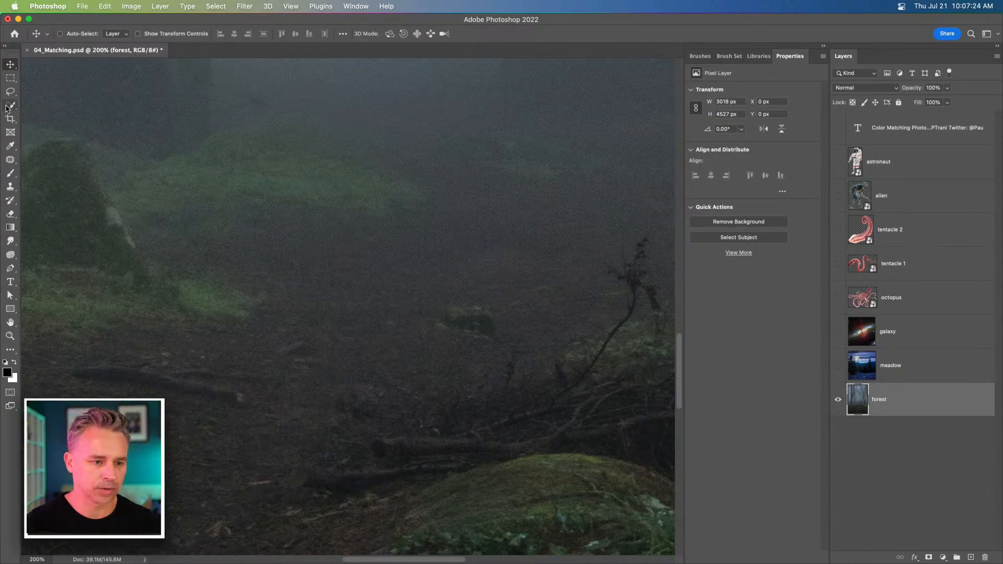
pyautogui.click(10, 106)
pyautogui.moveTo(443, 450)
pyautogui.mouseDown()
pyautogui.moveTo(366, 448)
pyautogui.moveTo(459, 449)
pyautogui.moveTo(425, 440)
pyautogui.mouseUp()
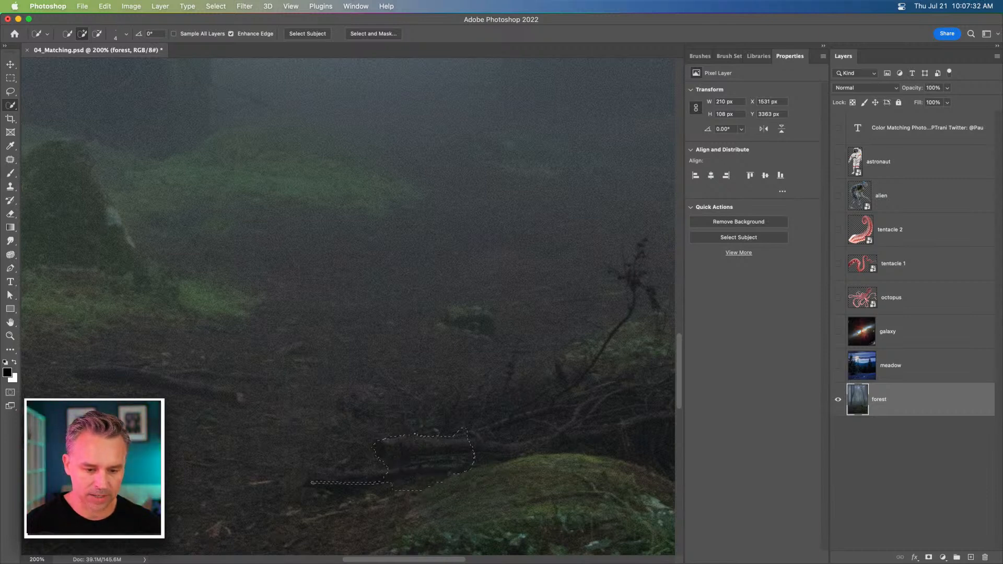
pyautogui.press('super+z')
pyautogui.press('super+z')
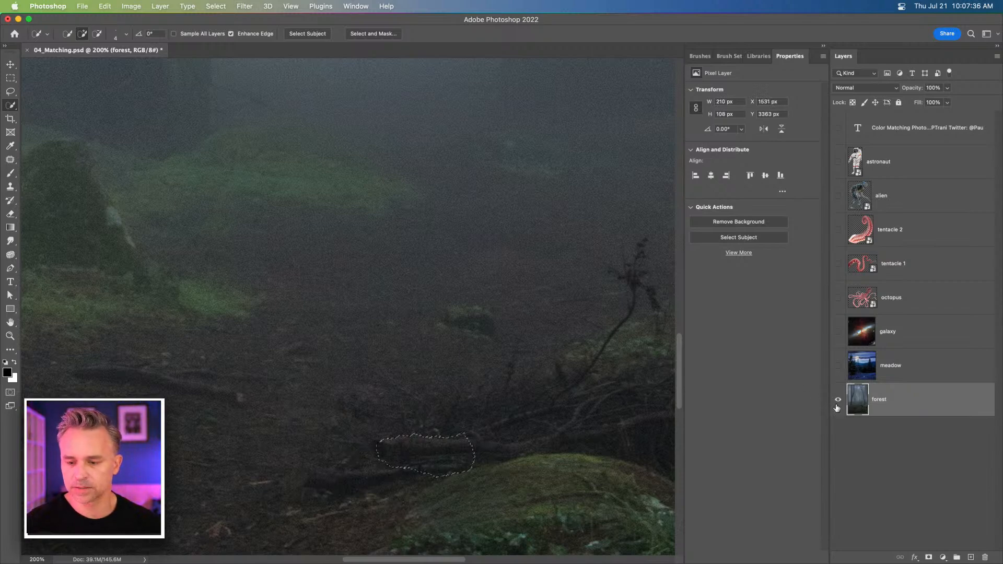
# Step: Show the astronaut and add a layer mask that hides the selected log area, placing the front boot behind the log
pyautogui.click(838, 161)
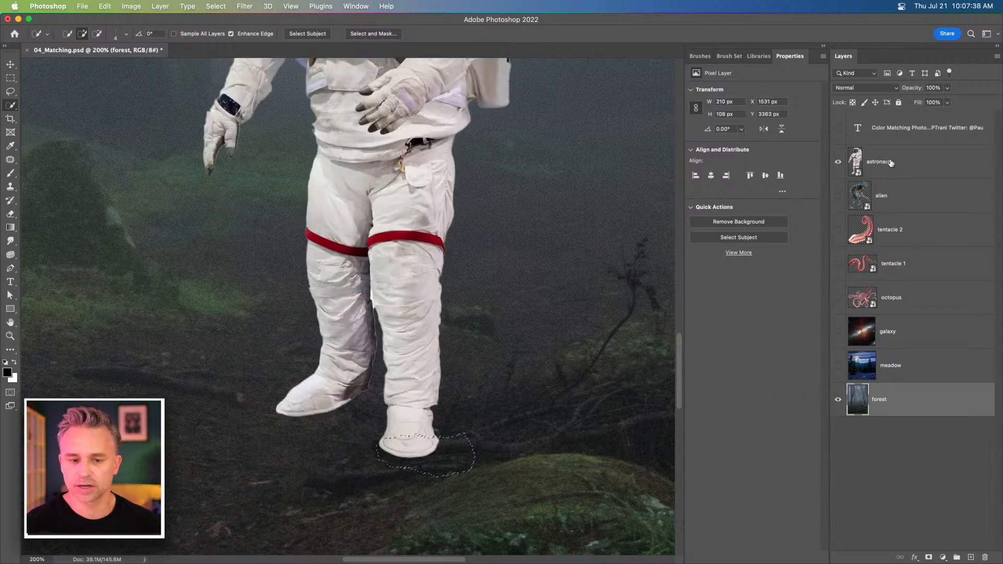
pyautogui.click(892, 164)
pyautogui.click(837, 399)
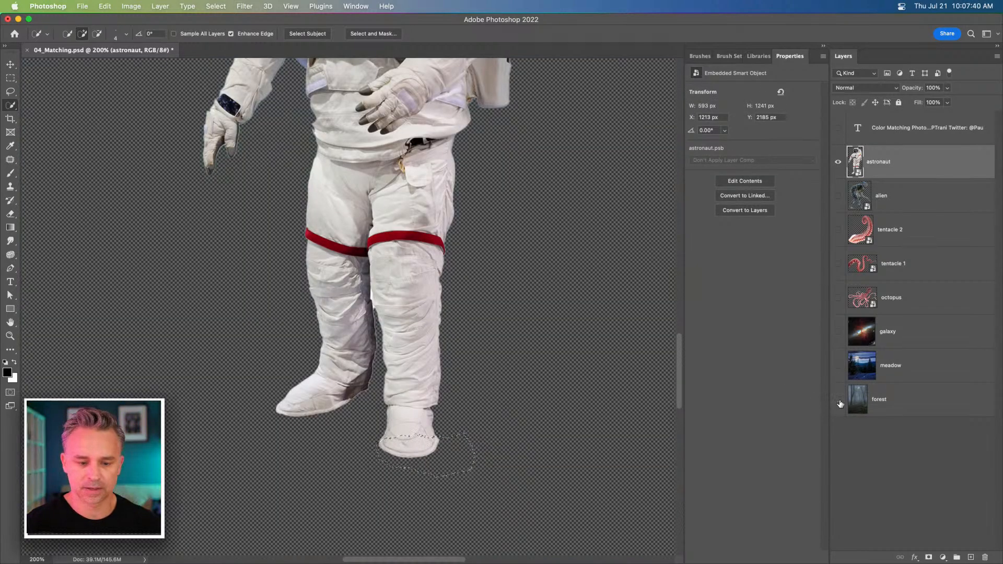
pyautogui.click(837, 400)
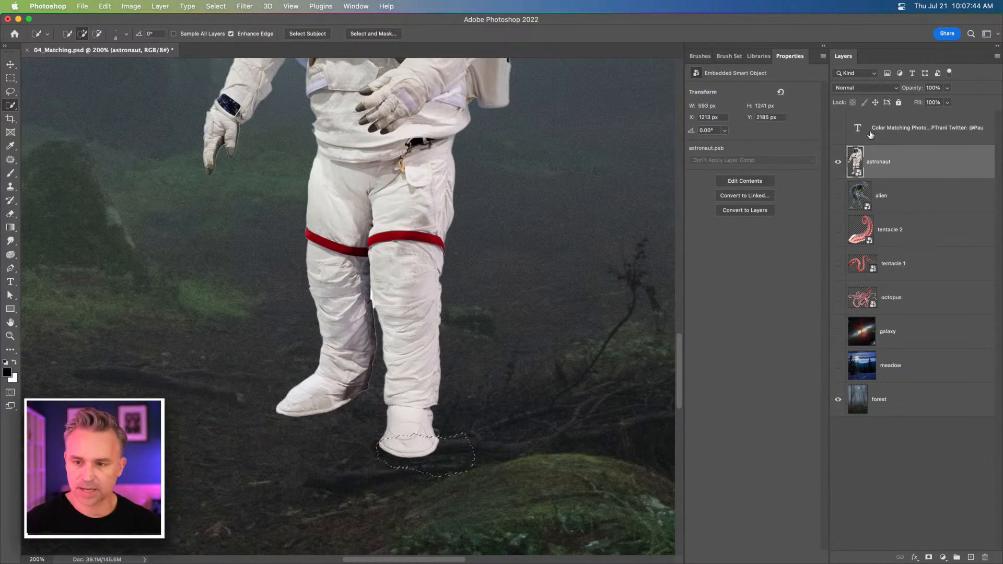
pyautogui.moveTo(843, 56); pyautogui.dragTo(563, 175)
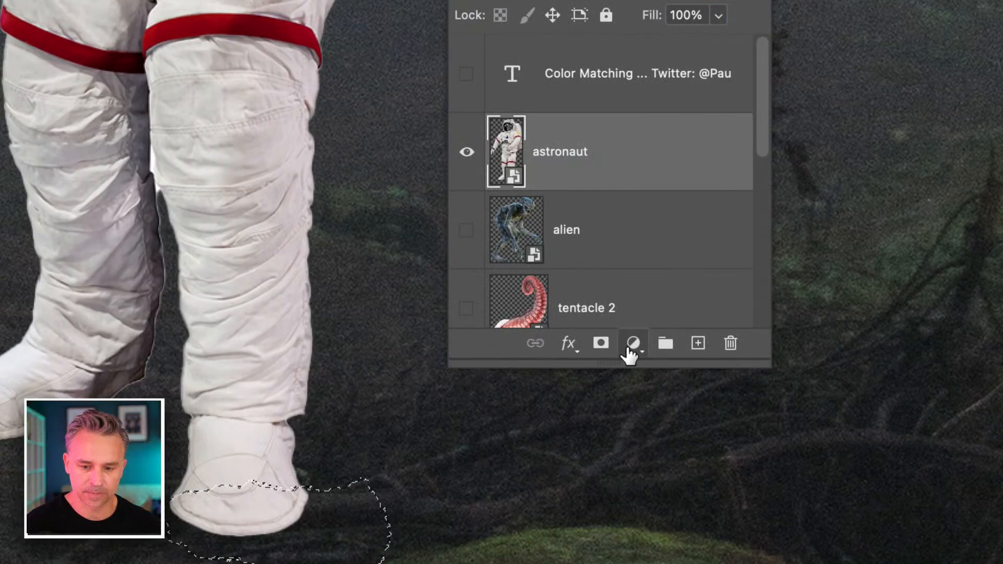
pyautogui.click(632, 345)
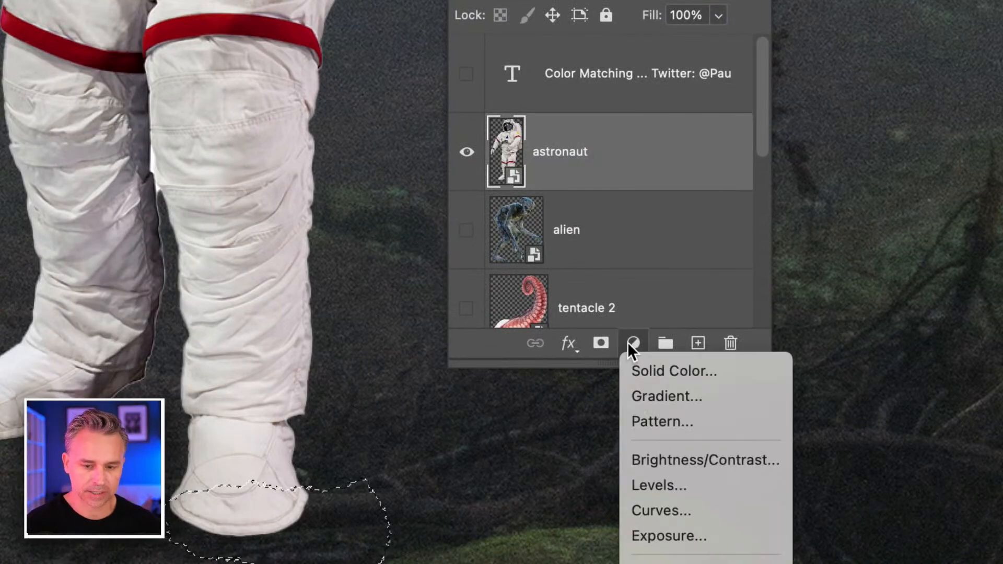
pyautogui.click(625, 341)
pyautogui.click(601, 343)
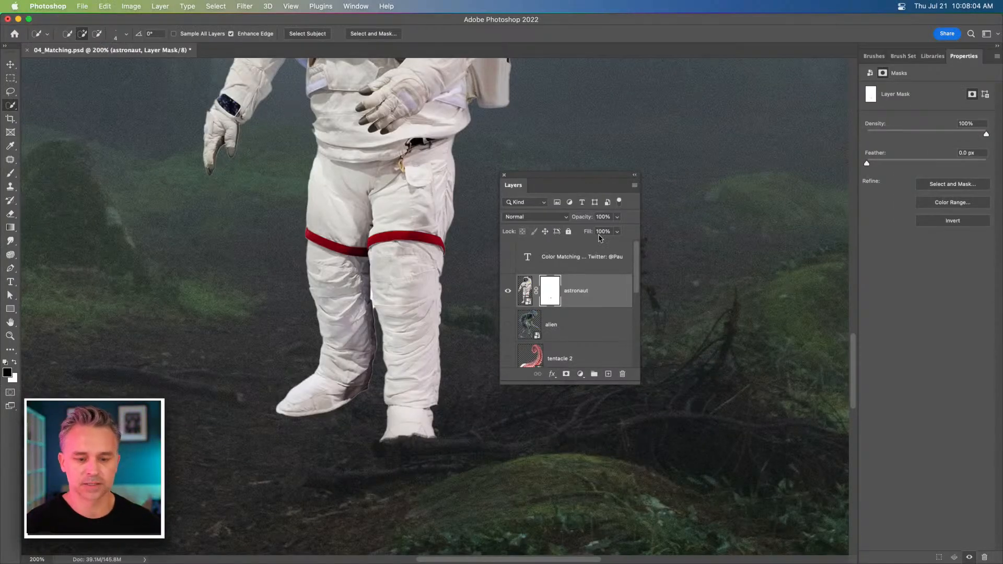
# Step: Widen the floating Layers panel and position it beside the astronaut
pyautogui.press('super+0')
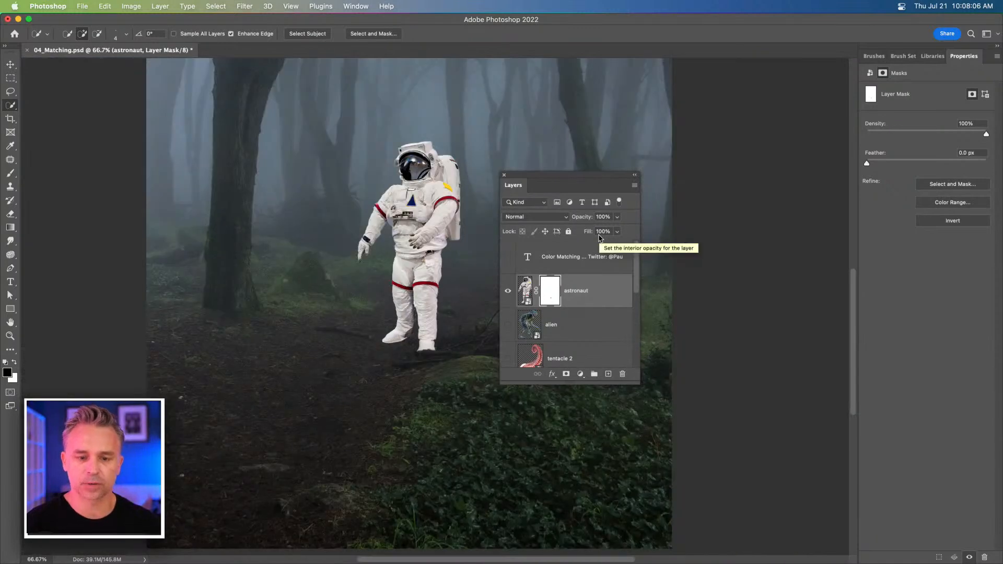
pyautogui.moveTo(511, 188); pyautogui.dragTo(649, 139)
pyautogui.scroll(5, 261, 249)
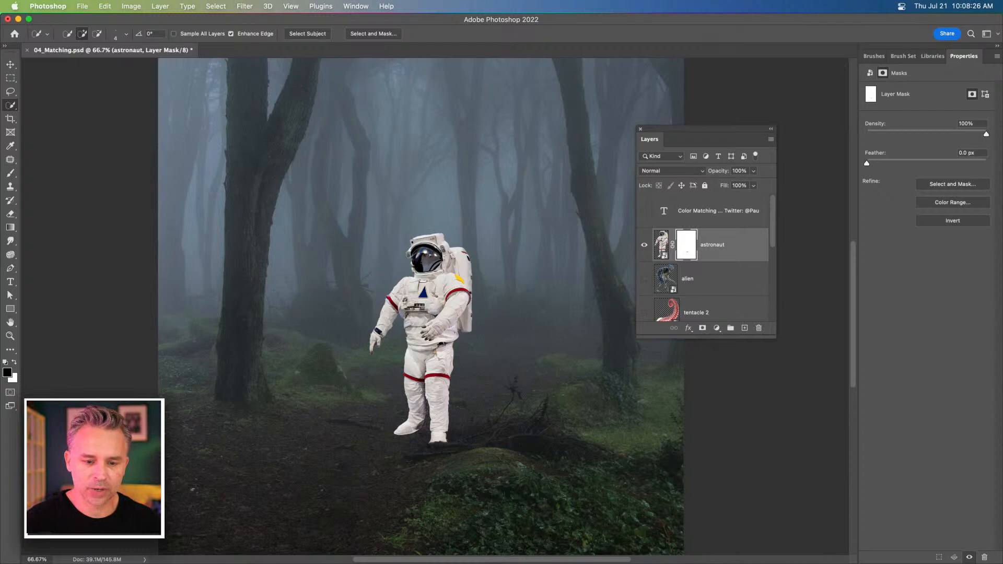
pyautogui.moveTo(642, 341); pyautogui.dragTo(590, 337)
pyautogui.press('super+1')
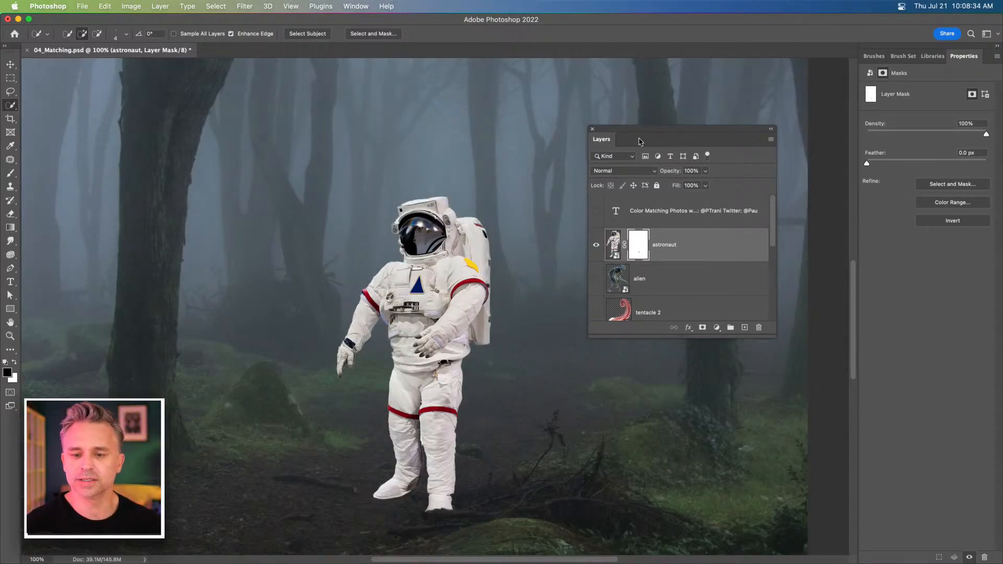
pyautogui.moveTo(641, 141); pyautogui.dragTo(570, 143)
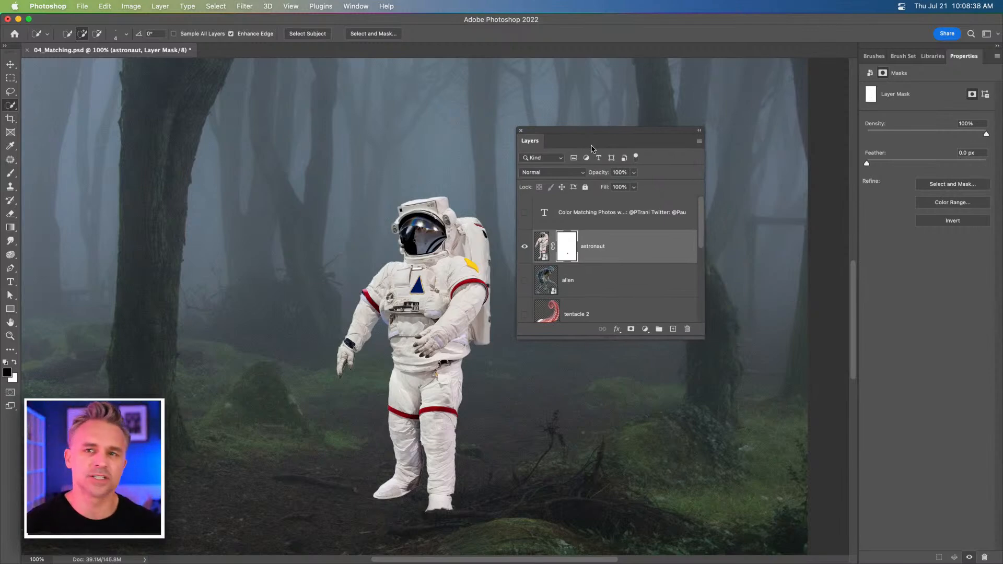
# Step: Open Neural Filters for the astronaut's smart object content instead of its layer mask
pyautogui.click(242, 6)
pyautogui.moveTo(227, 6)
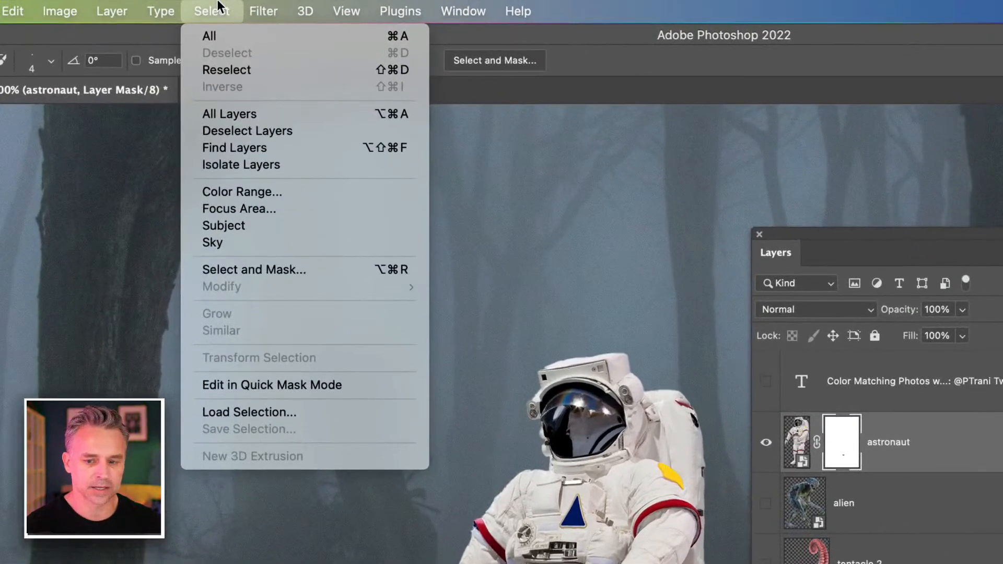
pyautogui.moveTo(271, 6)
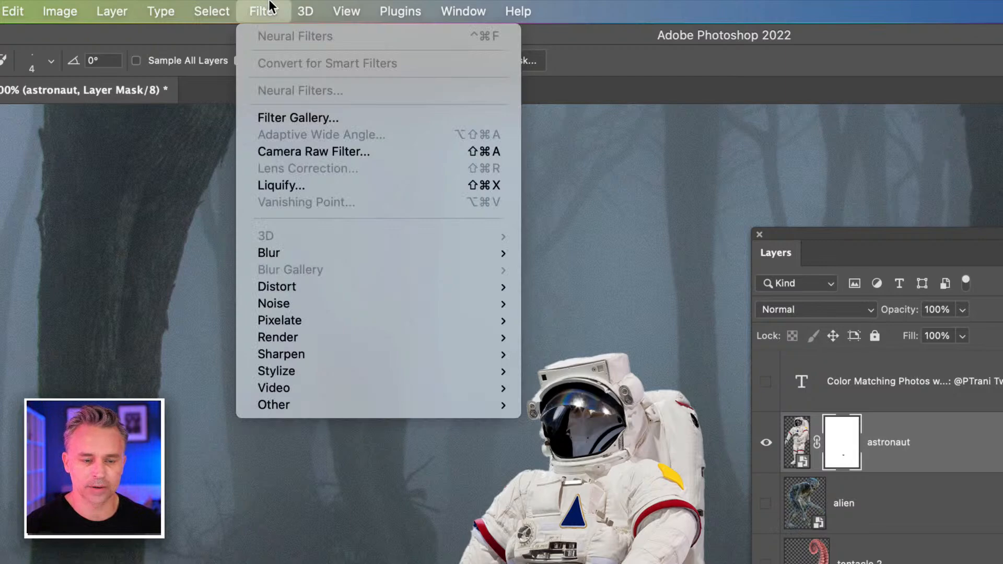
pyautogui.click(804, 448)
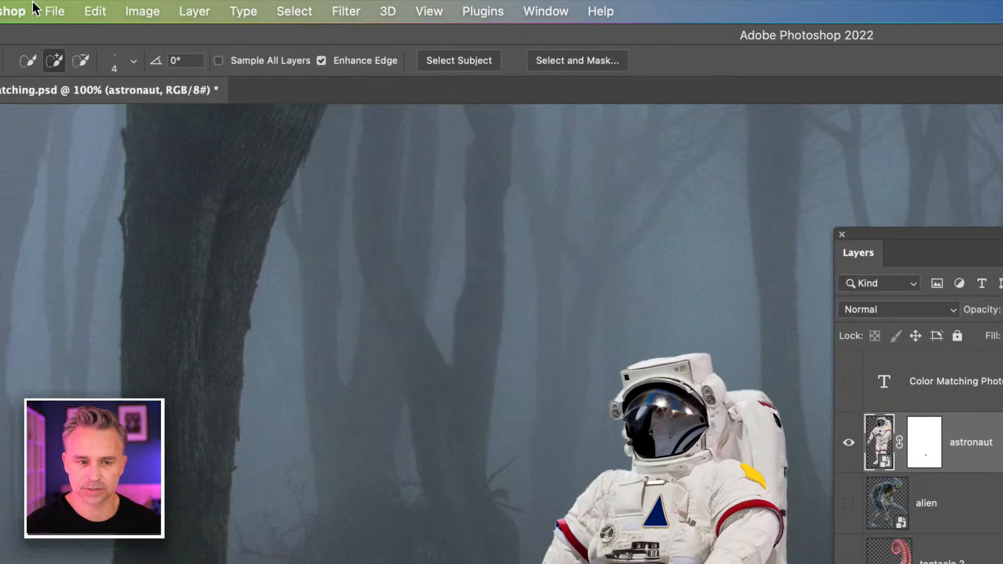
pyautogui.click(264, 12)
pyautogui.click(374, 101)
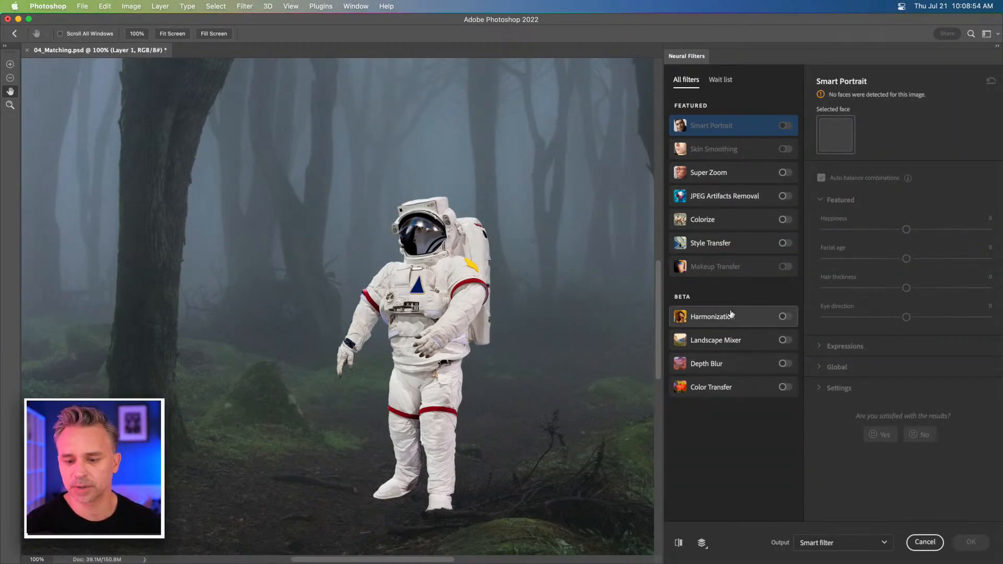
# Step: Enable Harmonization with the forest layer as the reference image and set its Strength to 90
pyautogui.click(780, 318)
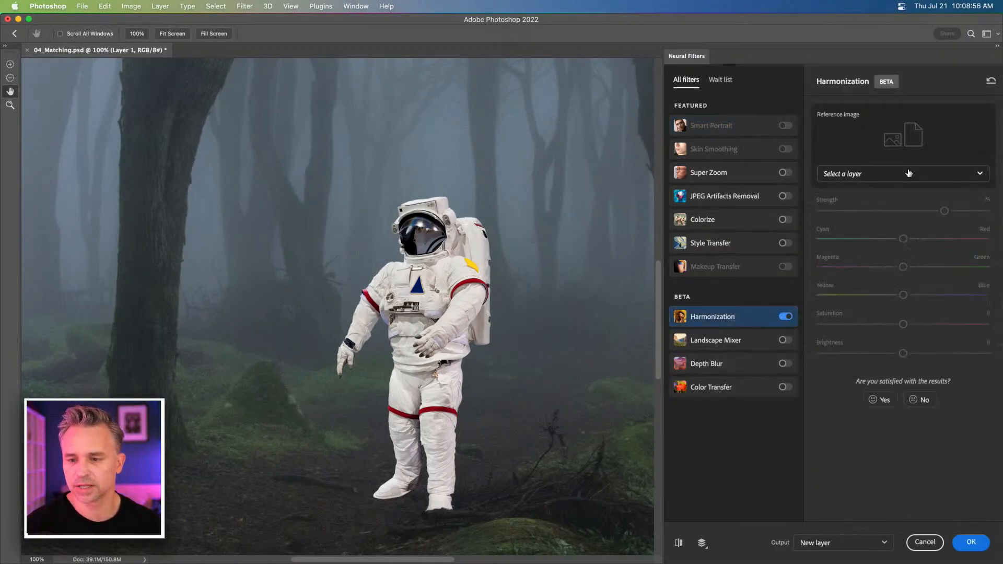
pyautogui.click(908, 174)
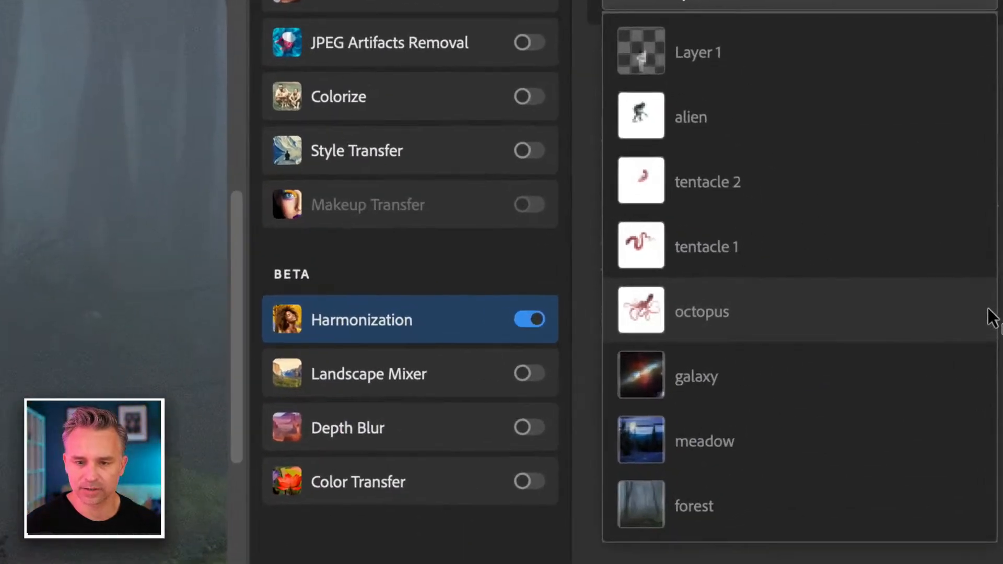
pyautogui.click(682, 506)
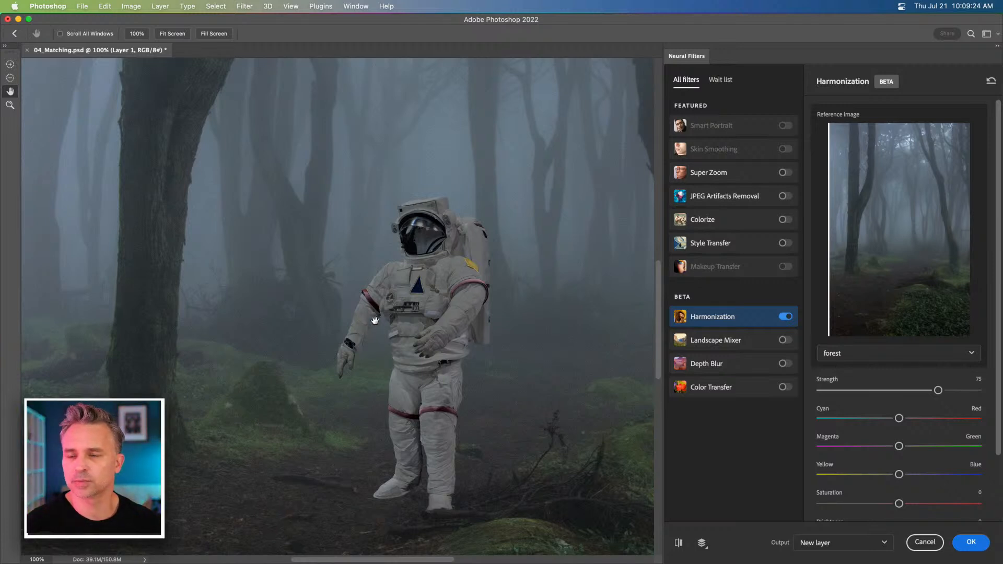
pyautogui.moveTo(938, 390); pyautogui.dragTo(956, 391)
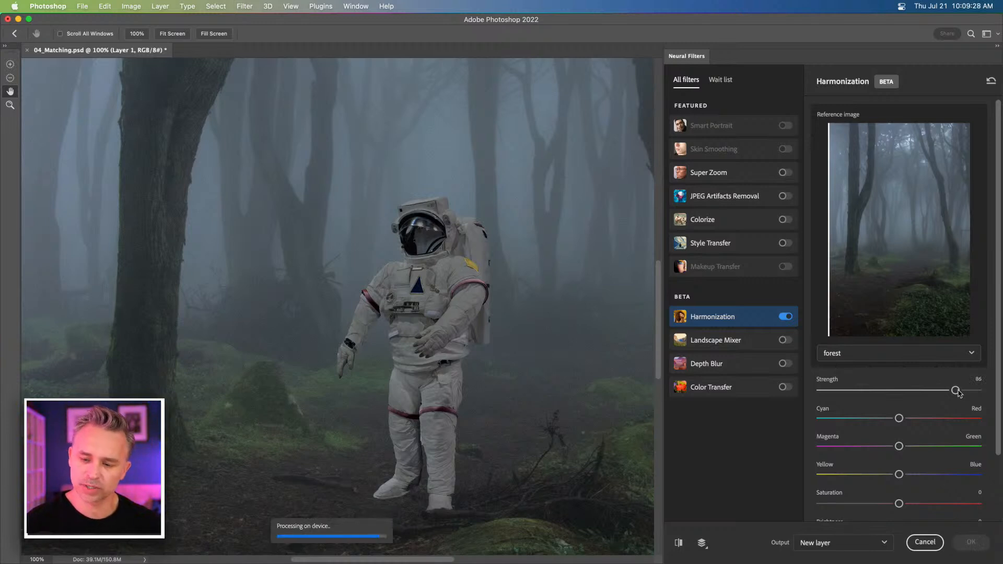
pyautogui.press('super+minus')
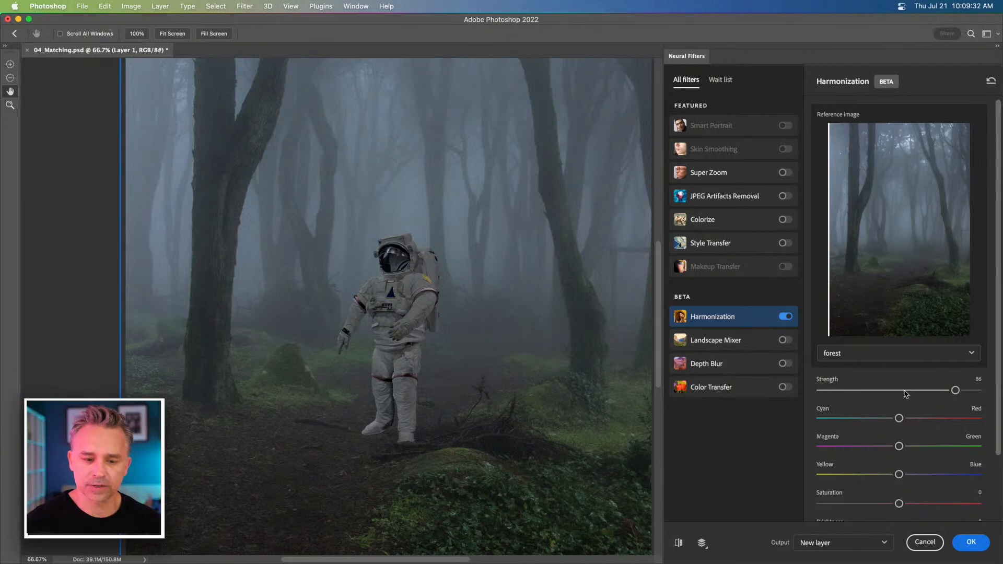
pyautogui.moveTo(962, 393); pyautogui.dragTo(994, 485)
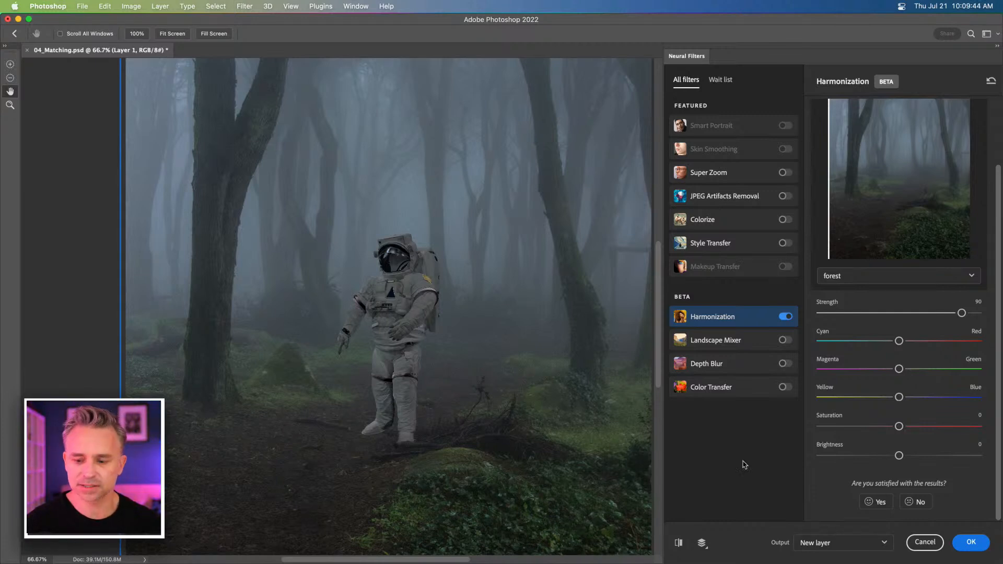
# Step: Set the Neural Filters output to Smart filter and apply the harmonization to the astronaut
pyautogui.click(845, 542)
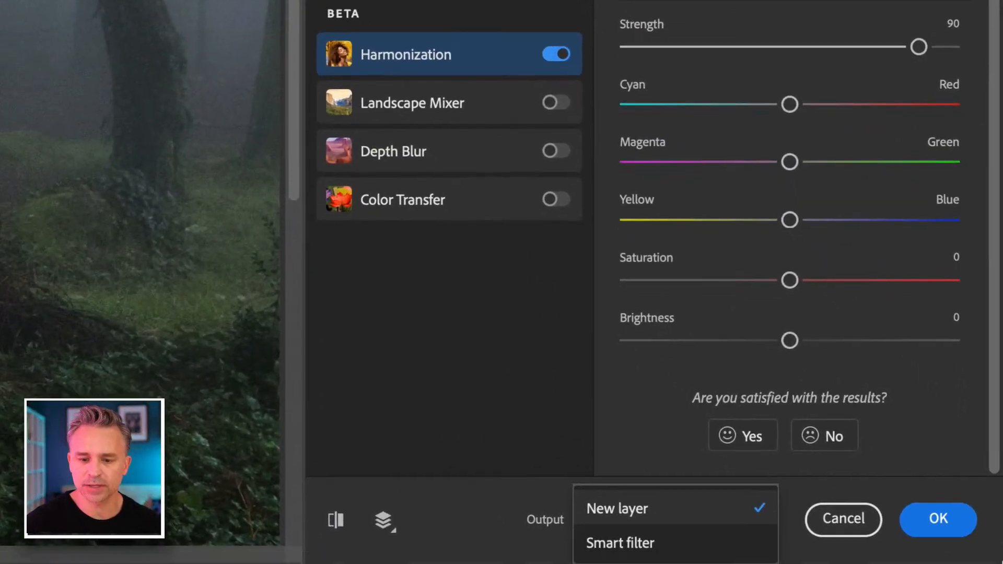
pyautogui.click(654, 544)
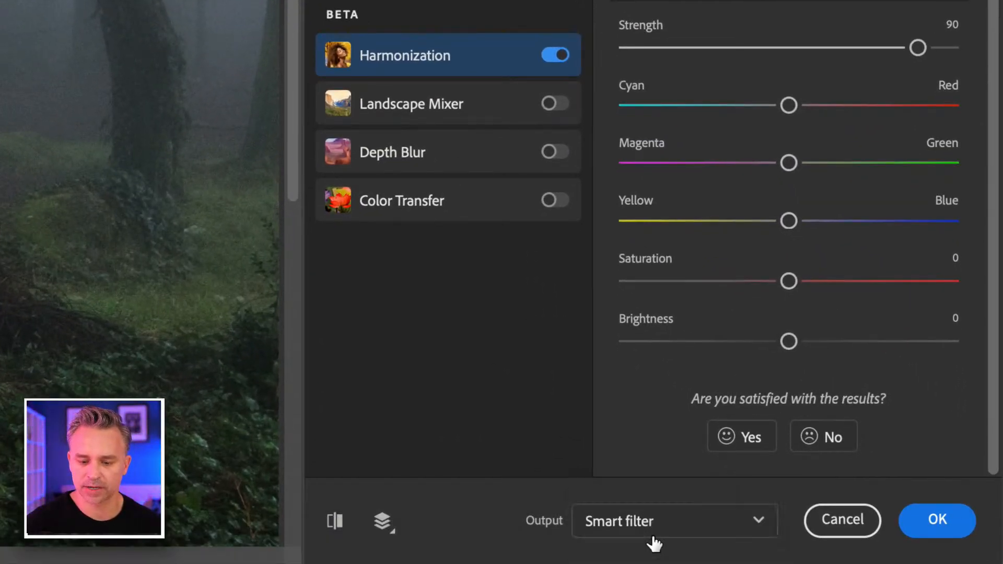
pyautogui.click(930, 522)
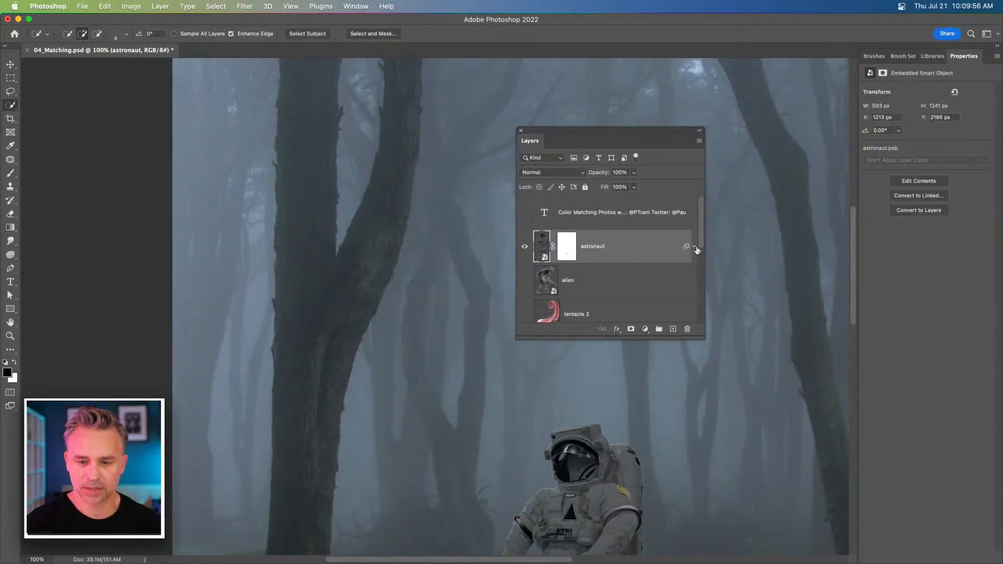
# Step: Expand the astronaut's smart filters and disable the Neural Filters' filter mask
pyautogui.click(693, 246)
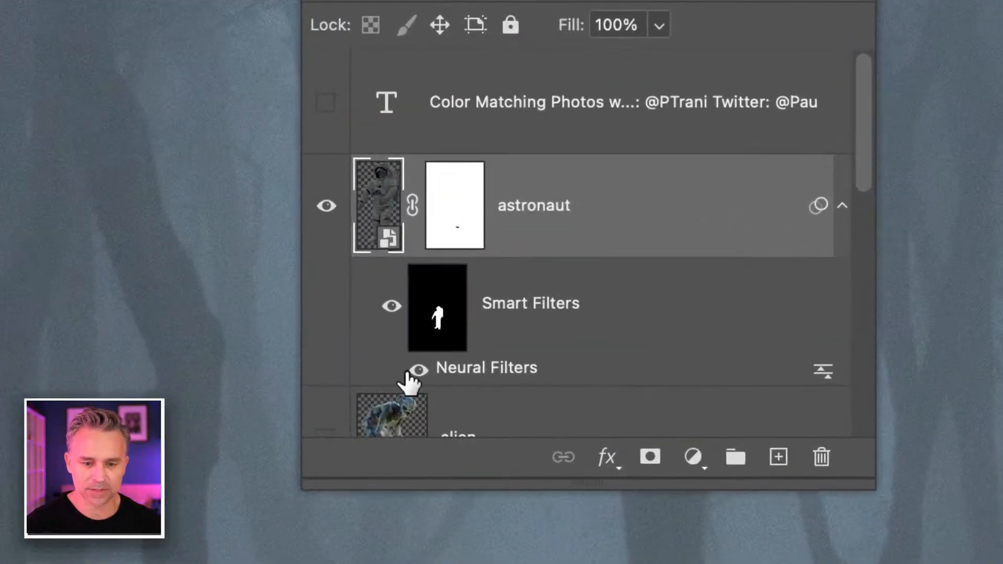
pyautogui.click(437, 323)
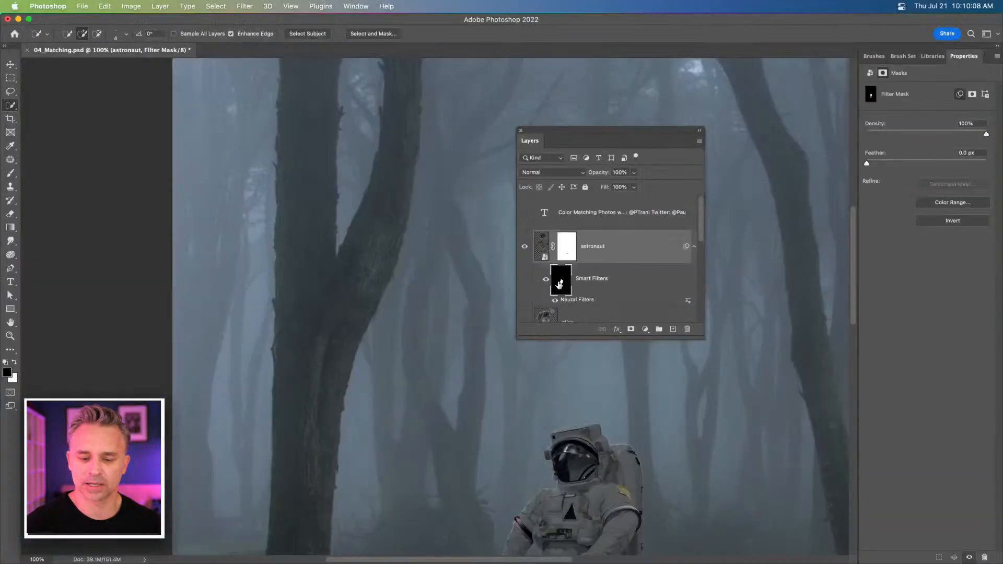
pyautogui.moveTo(459, 465); pyautogui.dragTo(324, 231)
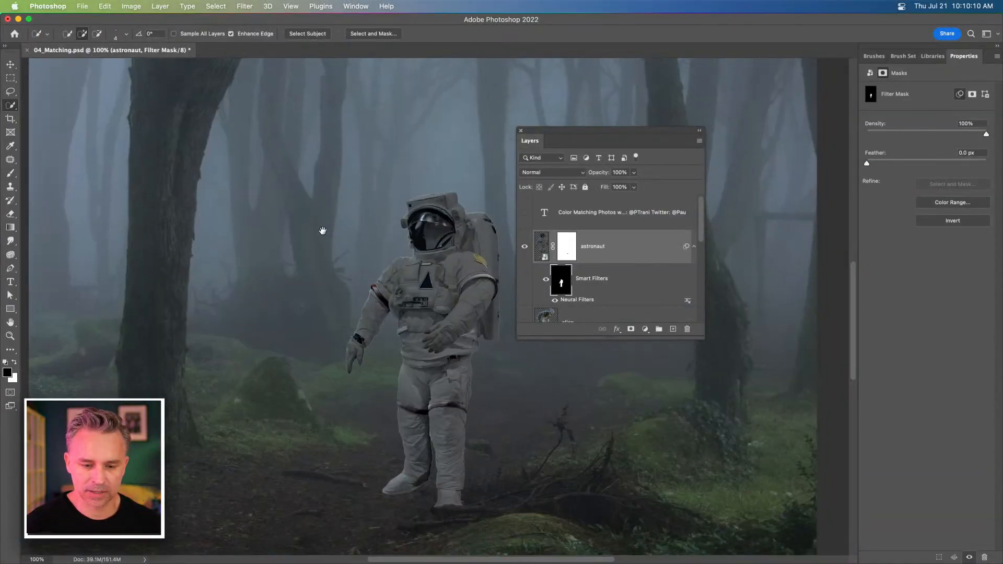
pyautogui.rightClick(561, 282)
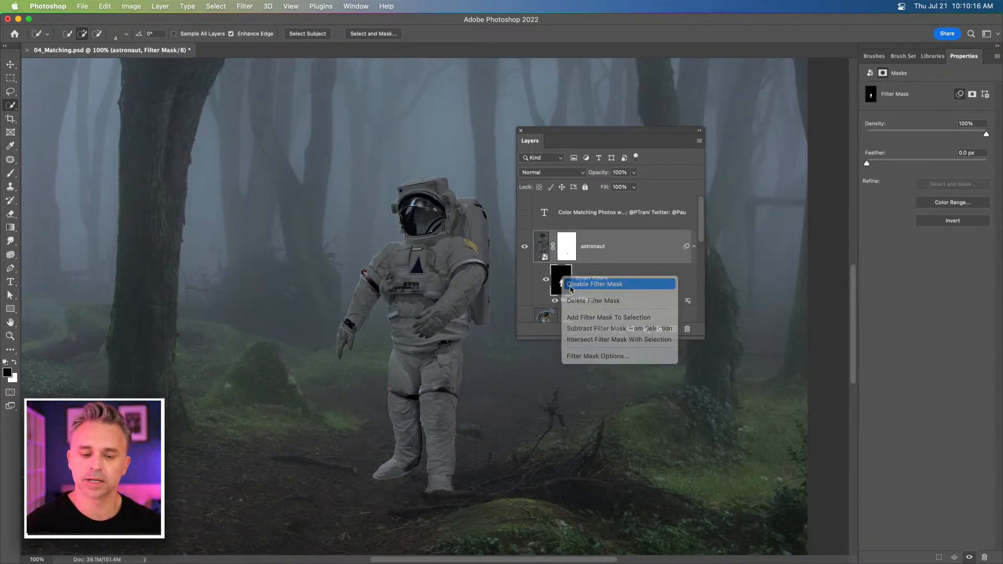
pyautogui.click(570, 286)
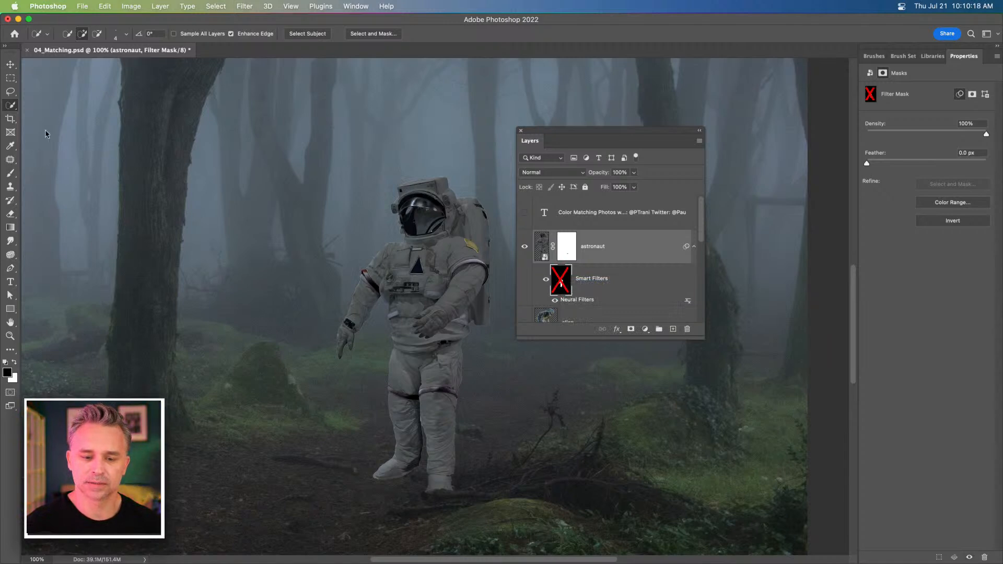
# Step: Try moving the astronaut about 355 px left and 313 px up with its filter mask disabled, and undo the move
pyautogui.press('v')
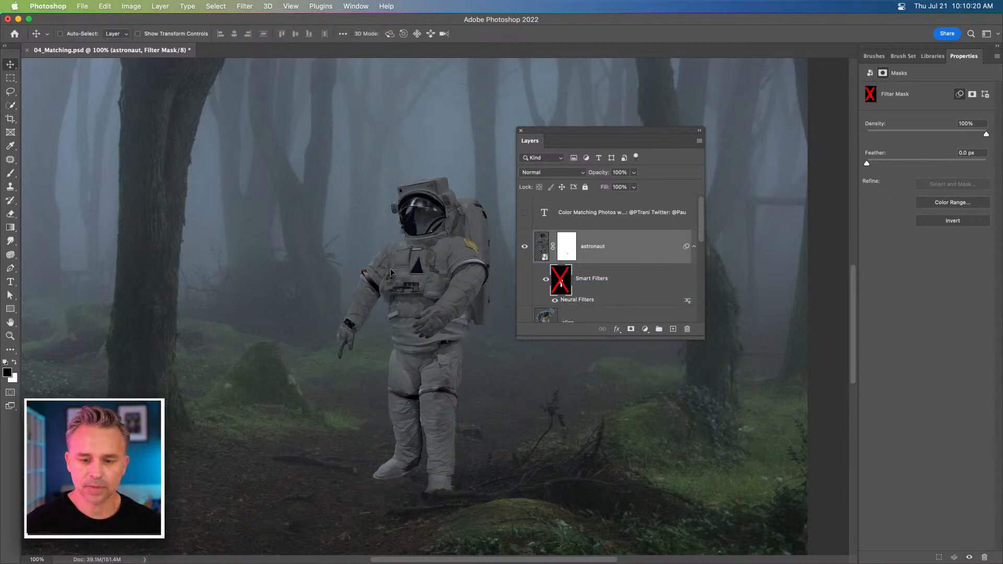
pyautogui.click(544, 246)
pyautogui.moveTo(385, 296); pyautogui.dragTo(289, 210)
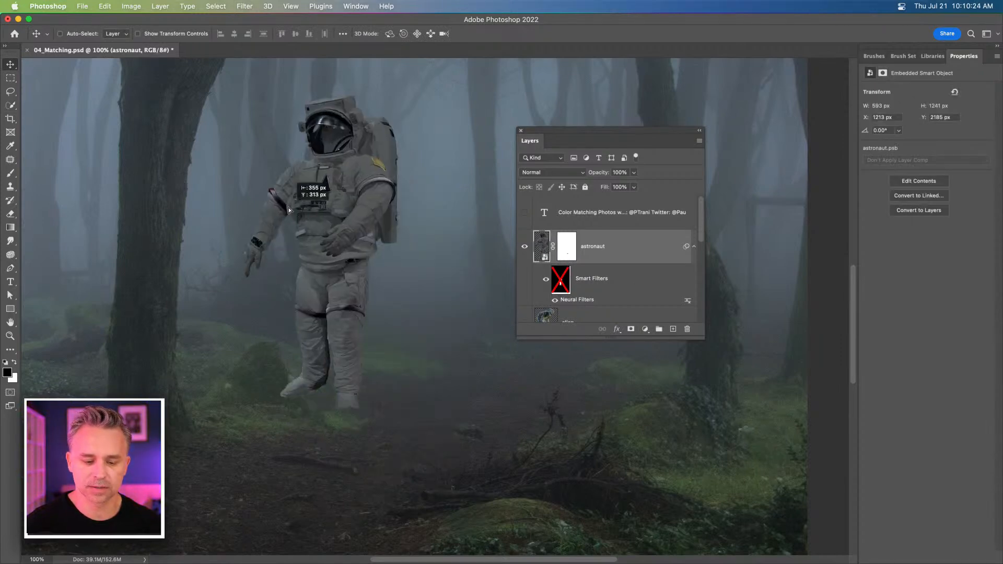
pyautogui.press('super+z')
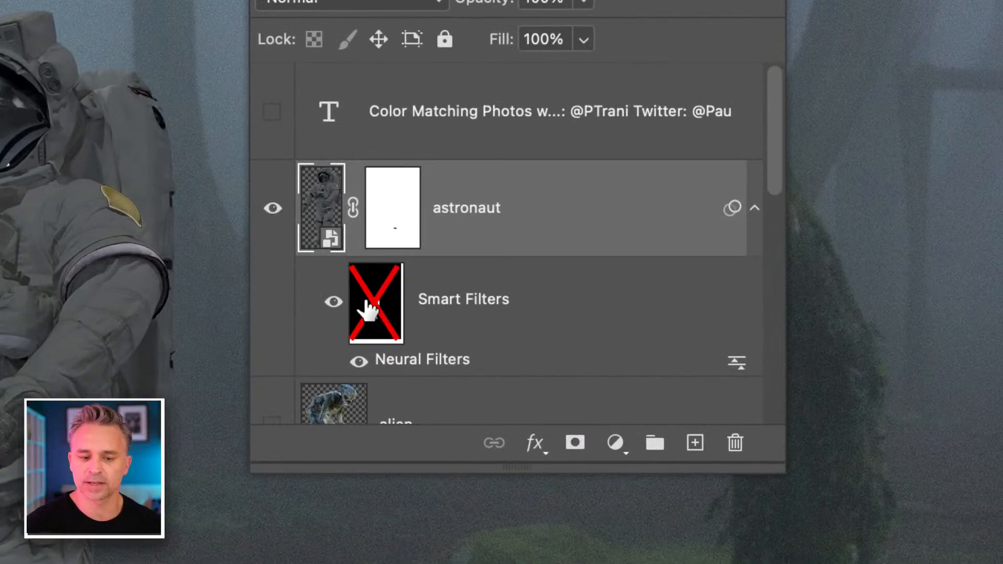
# Step: Delete the filter mask from the astronaut's smart filters
pyautogui.click(368, 303)
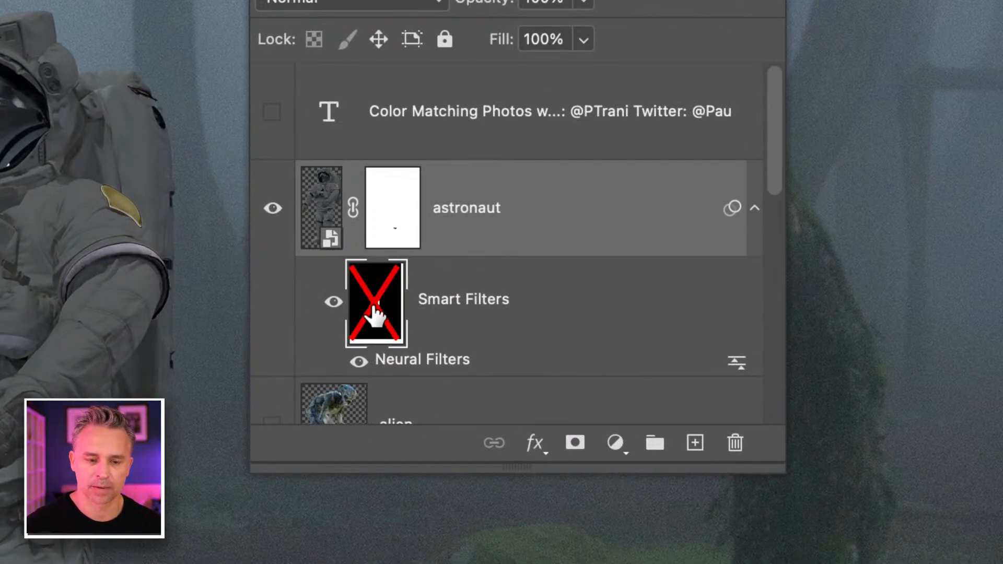
pyautogui.rightClick(370, 298)
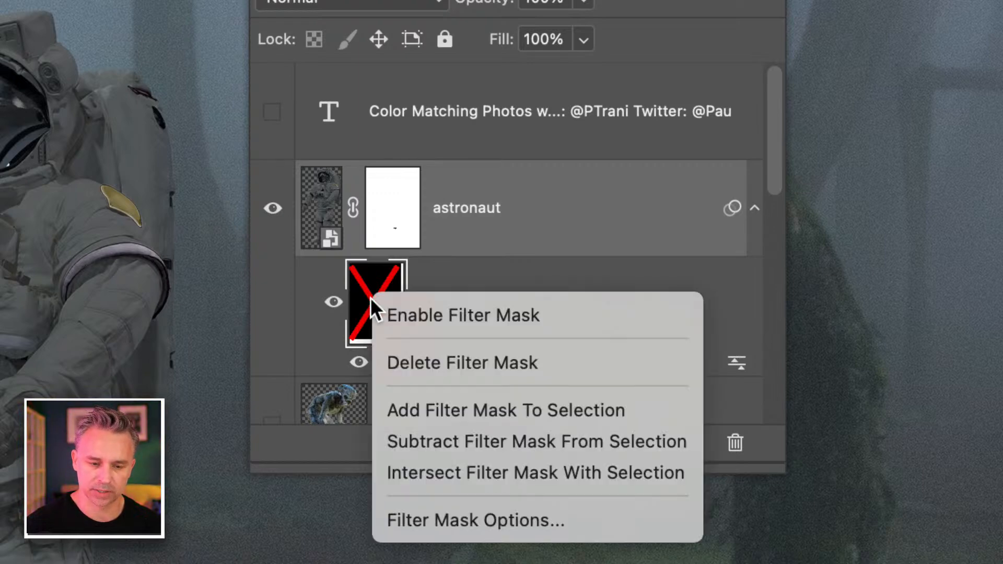
pyautogui.click(422, 358)
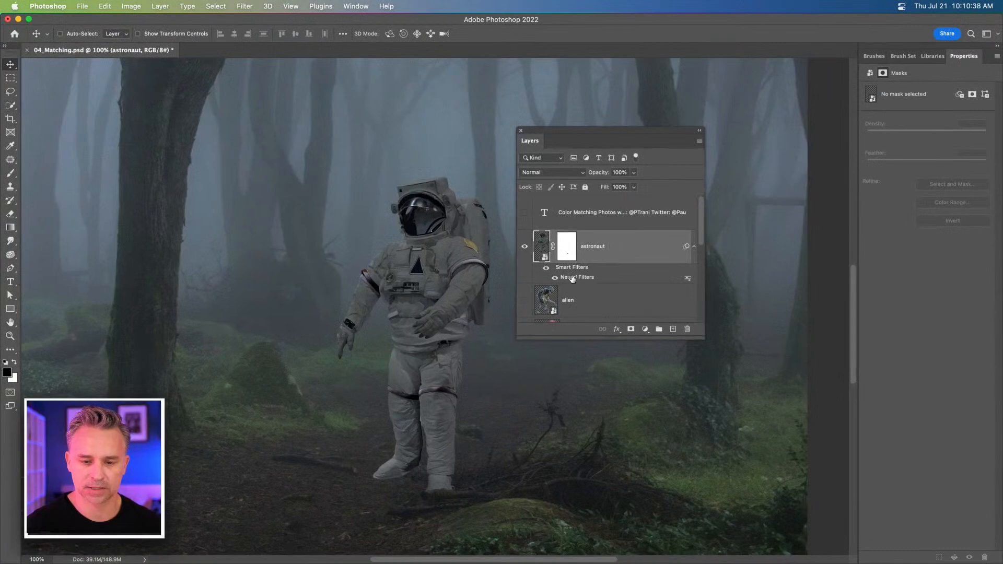
# Step: Enlarge the layer list beside the astronaut, and reopen its Neural Filters settings without applying changes
pyautogui.moveTo(573, 139); pyautogui.dragTo(677, 145)
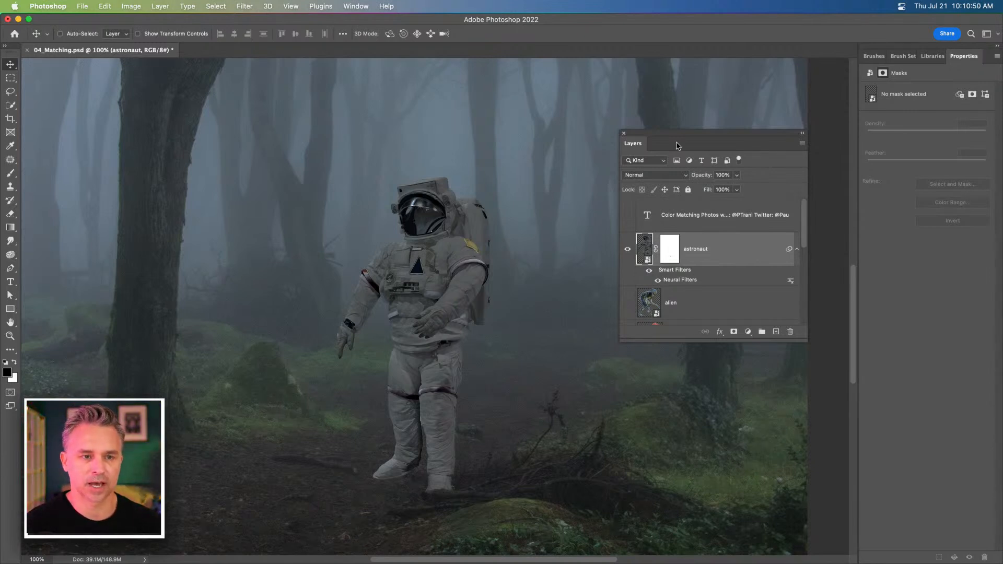
pyautogui.moveTo(765, 339); pyautogui.dragTo(757, 419)
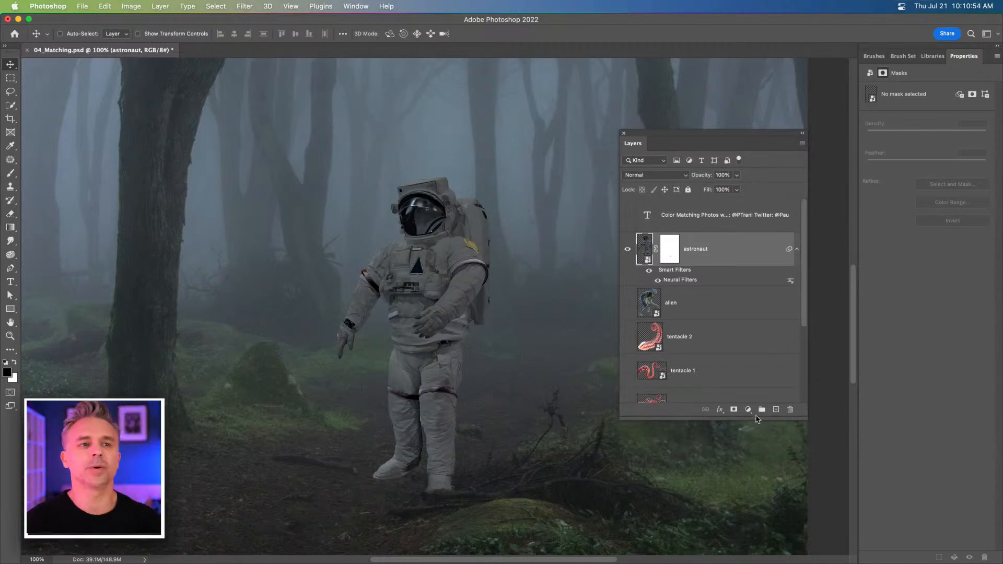
pyautogui.doubleClick(682, 280)
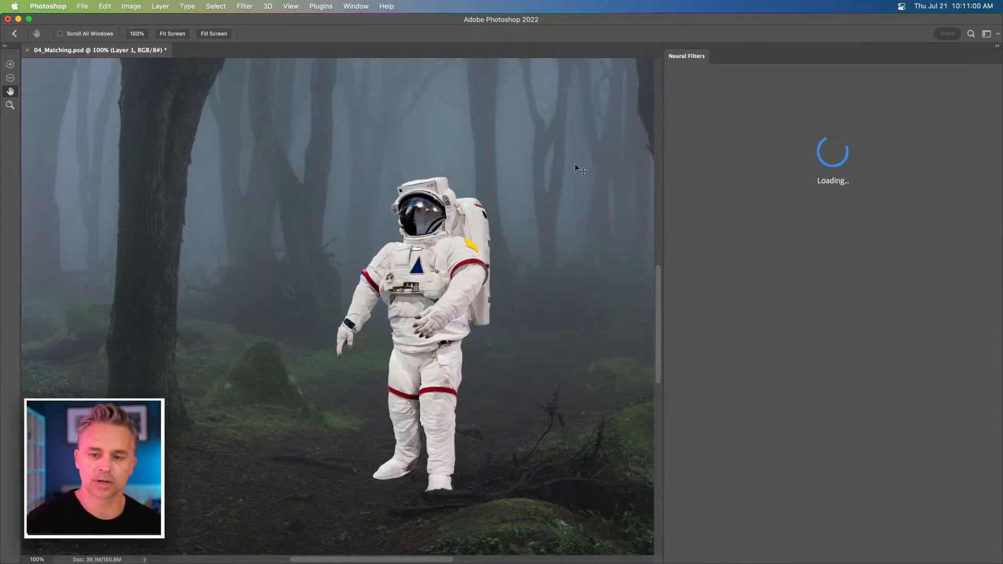
pyautogui.press('Escape')
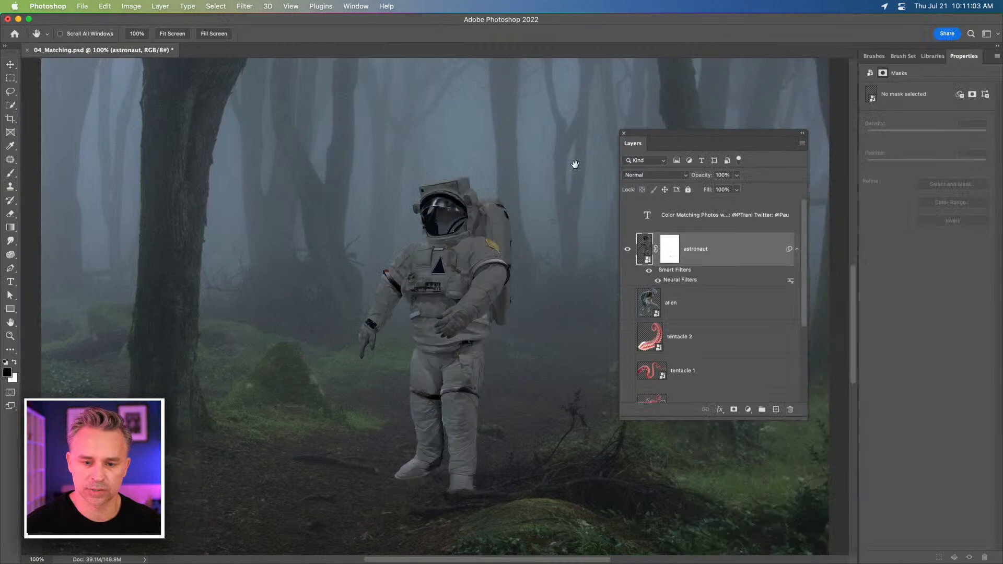
# Step: Add a Brightness/Contrast adjustment layer above the astronaut and clip it to the astronaut layer
pyautogui.click(747, 409)
pyautogui.moveTo(789, 554)
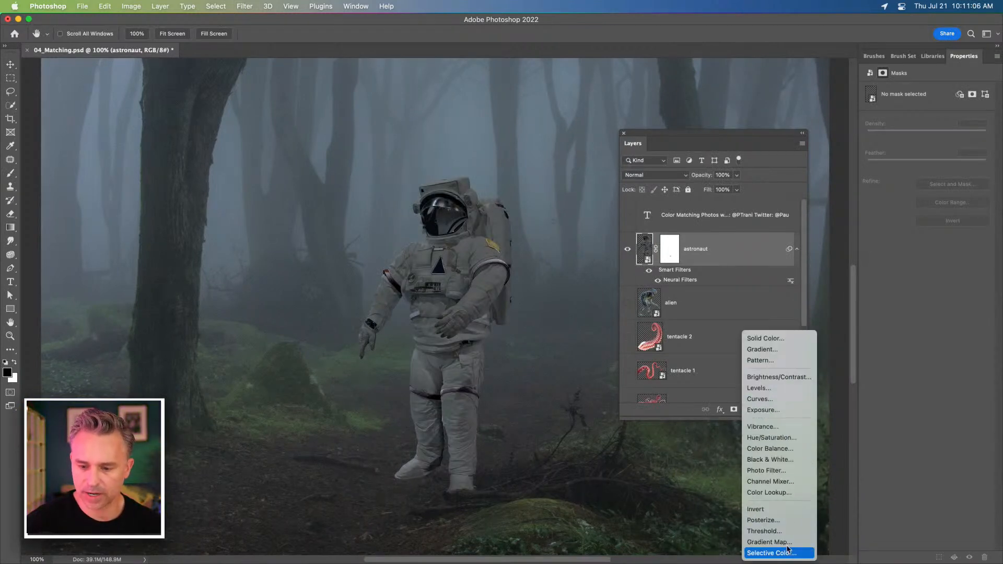
pyautogui.click(786, 383)
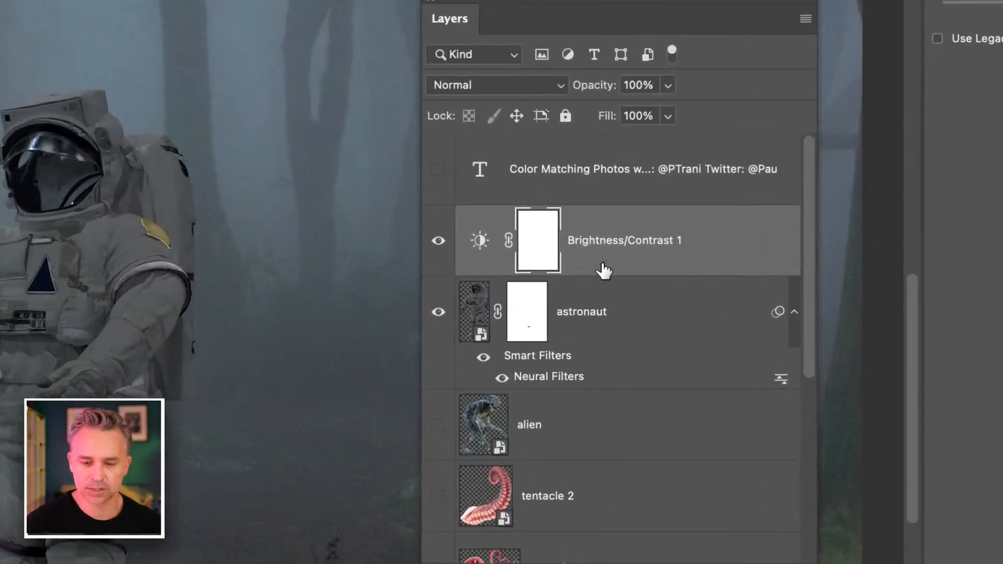
pyautogui.keyDown('alt'); pyautogui.click(622, 267); pyautogui.keyUp('alt')
pyautogui.click(555, 235)
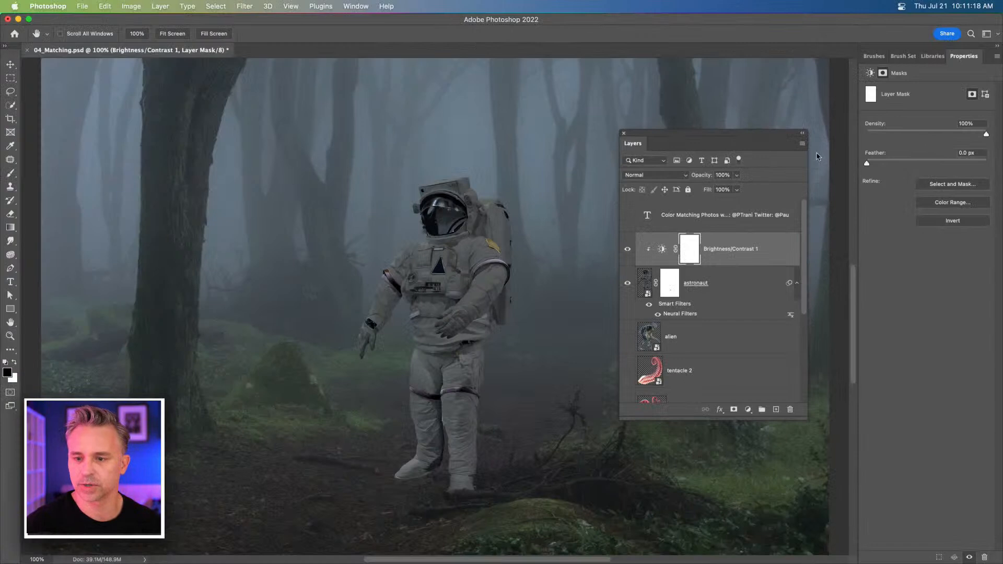
# Step: Set the adjustment's Contrast to -17 and Brightness to -27, and compare the image with and without it
pyautogui.click(662, 249)
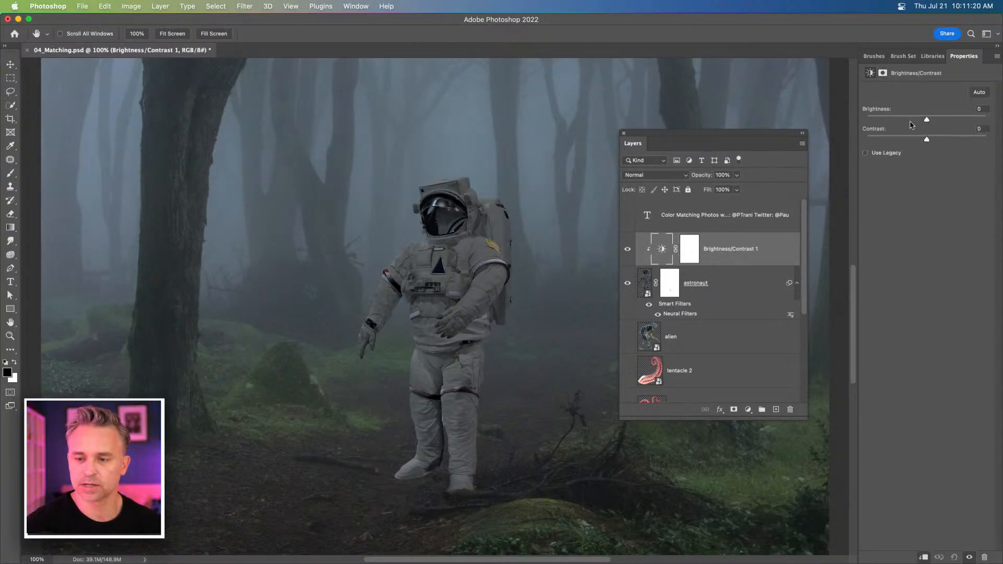
pyautogui.click(906, 139)
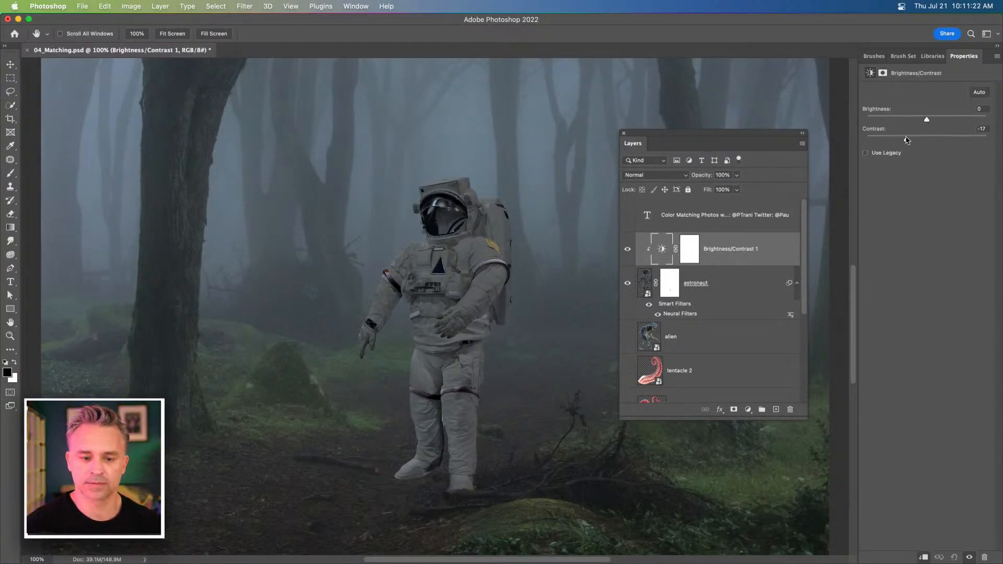
pyautogui.click(916, 119)
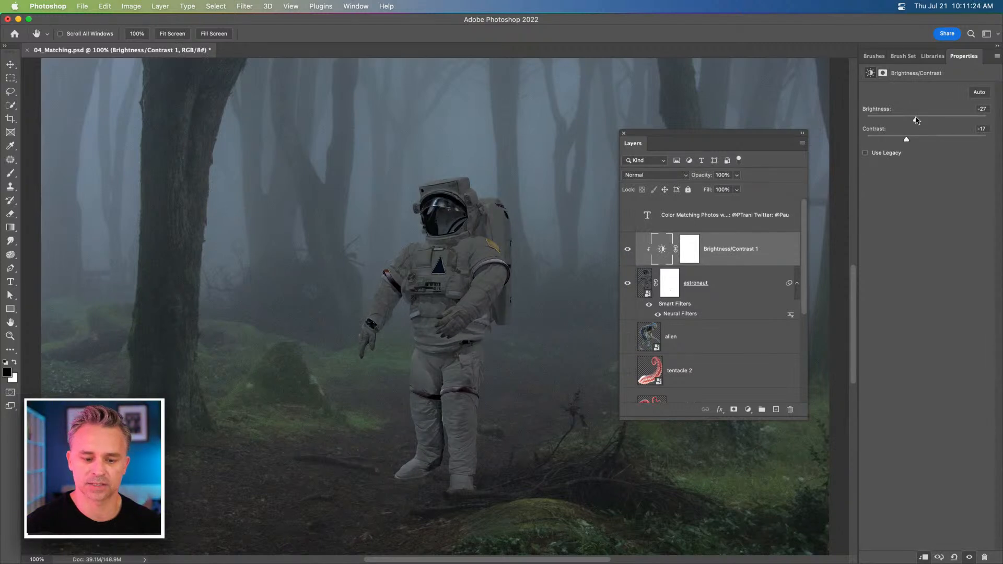
pyautogui.press('super+minus')
pyautogui.press('super+minus')
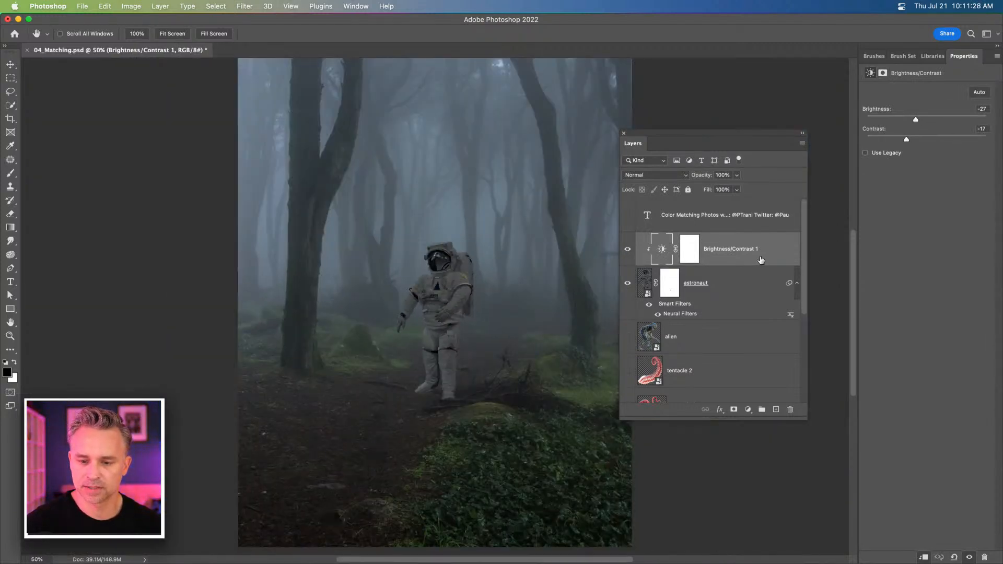
pyautogui.click(628, 250)
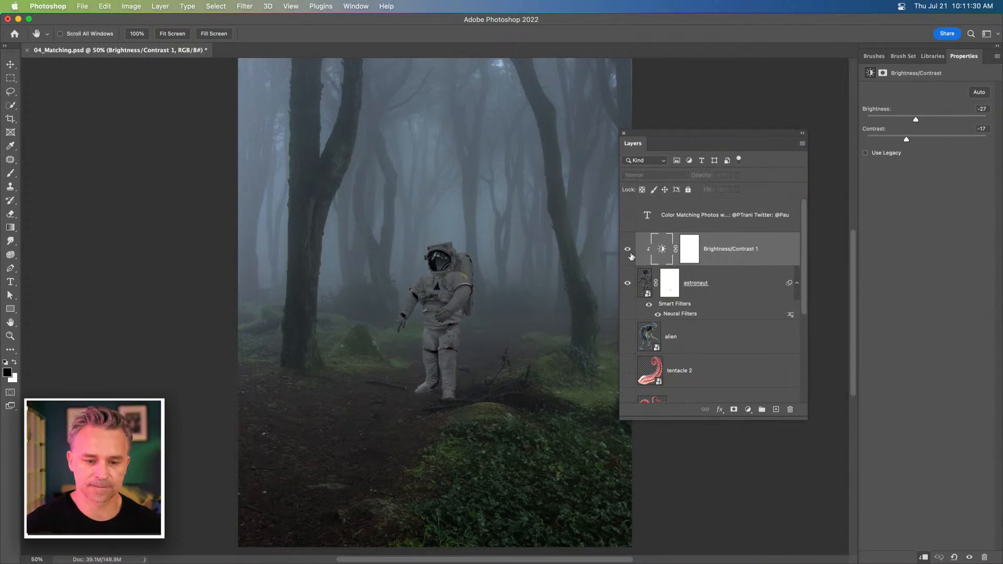
pyautogui.click(630, 255)
pyautogui.click(630, 255)
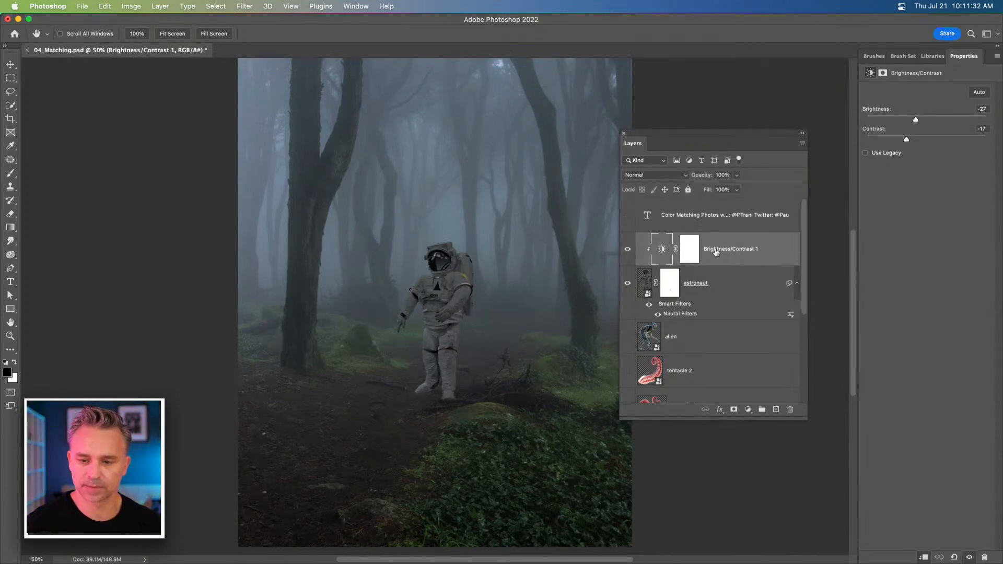
# Step: Delete the Brightness/Contrast adjustment layer and dock the layer list at the edge of the workspace
pyautogui.press('BackSpace')
pyautogui.moveTo(656, 146); pyautogui.dragTo(1000, 182)
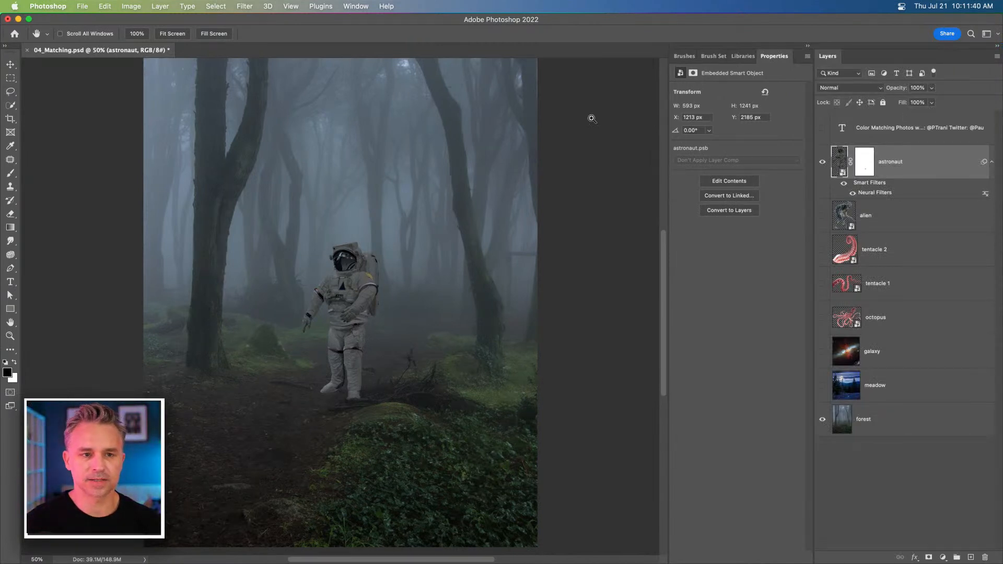
pyautogui.press('super+plus')
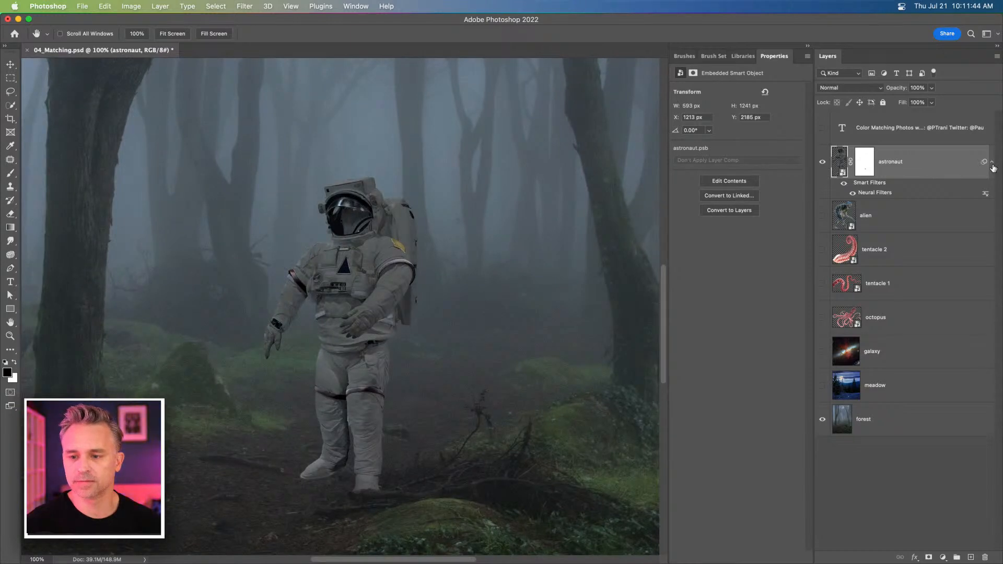
# Step: Collapse the astronaut's smart filters and add a new empty layer clipped to the astronaut
pyautogui.click(992, 162)
pyautogui.click(971, 557)
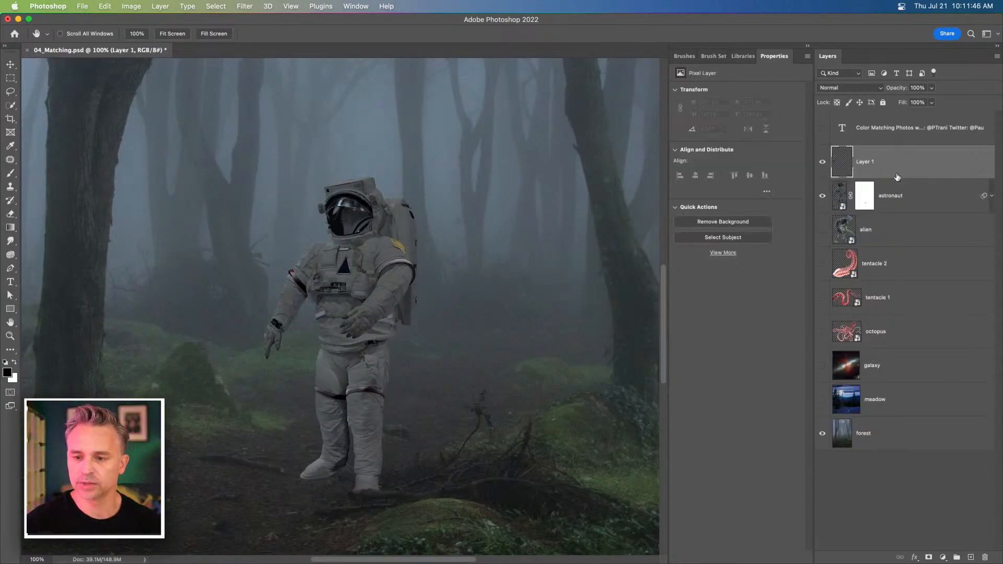
pyautogui.keyDown('alt'); pyautogui.click(897, 178); pyautogui.keyUp('alt')
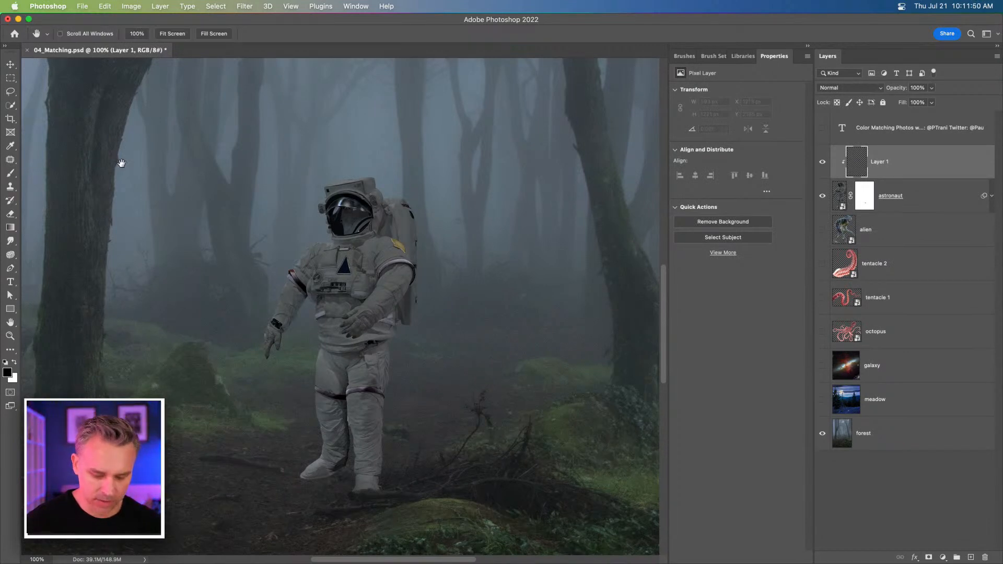
pyautogui.press('space')
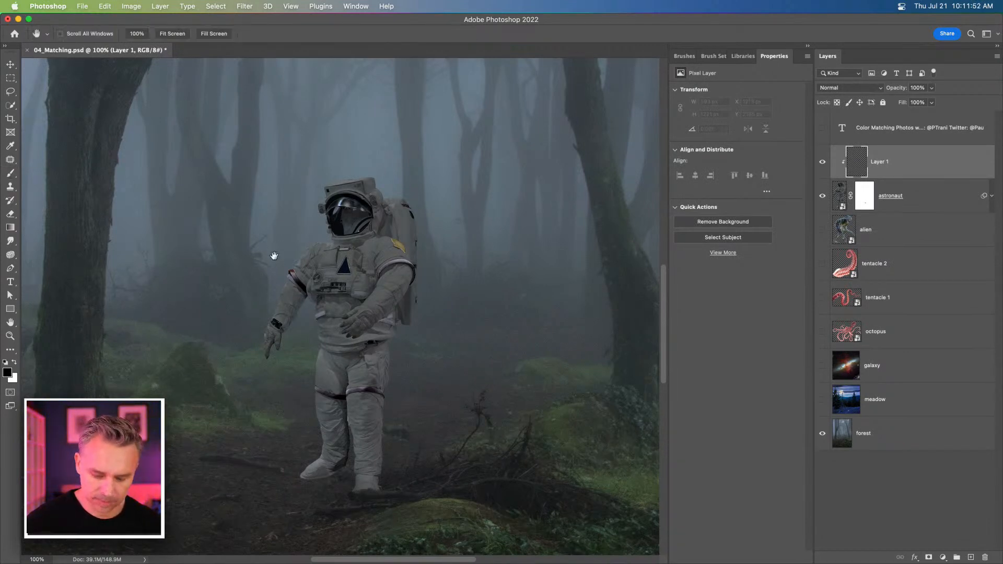
pyautogui.press('space')
pyautogui.press('space')
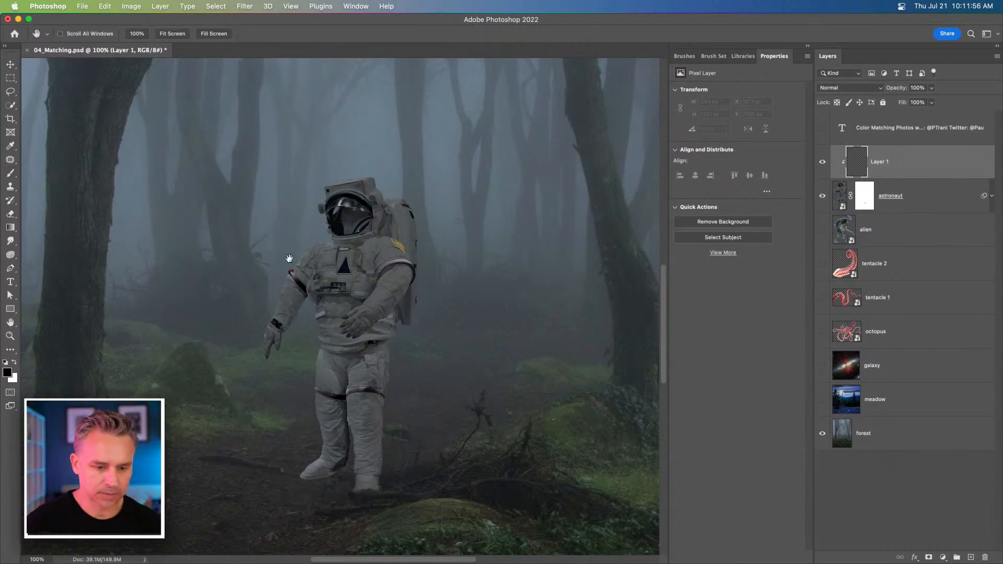
pyautogui.press('space')
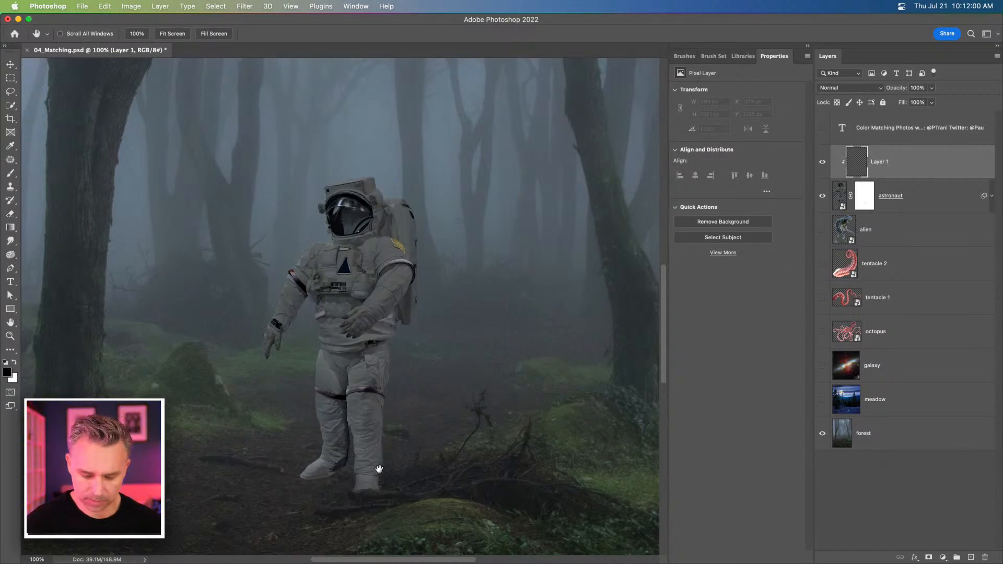
pyautogui.press('space')
pyautogui.press('space')
pyautogui.press('space')
# Step: Choose the Pencil tool with the Soft Round tip at a size of 200 px
pyautogui.click(12, 175)
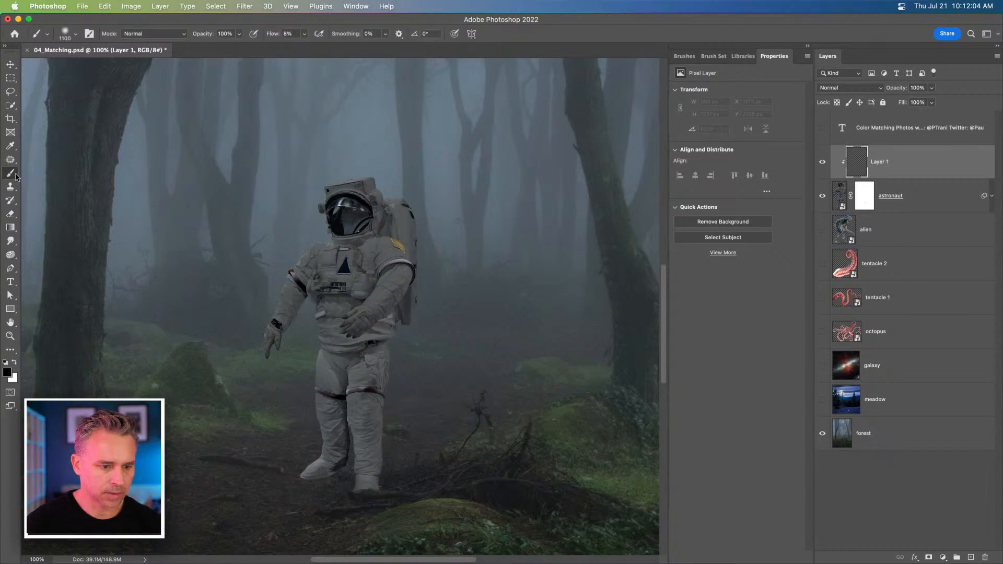
pyautogui.rightClick(16, 178)
pyautogui.click(40, 183)
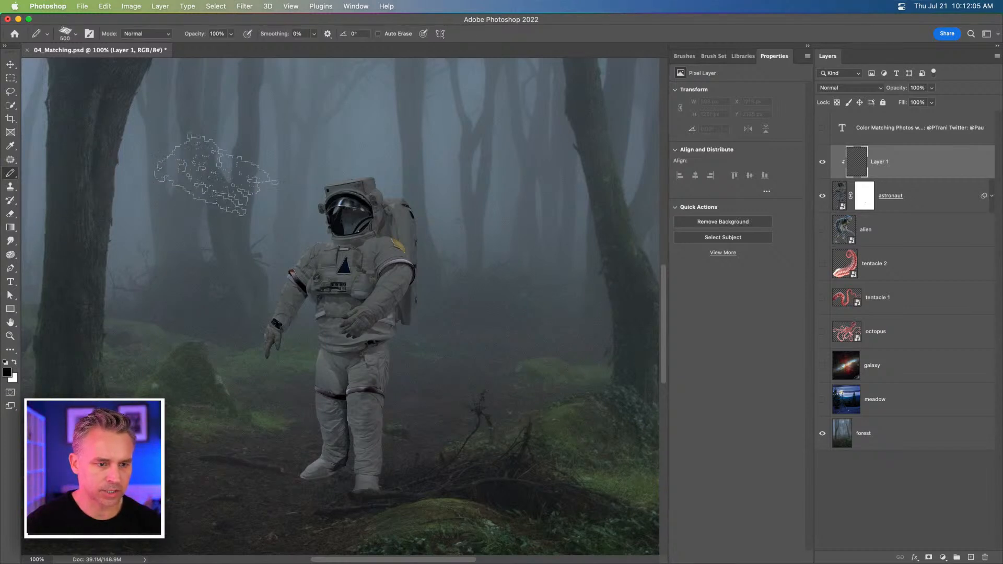
pyautogui.click(70, 33)
pyautogui.click(76, 167)
pyautogui.press('Return')
pyautogui.press('[')
pyautogui.press('[')
pyautogui.press('[')
# Step: Try a 200 px black dab at the astronaut's foot with the new layer clipped and unclipped, undoing both dabs
pyautogui.click(388, 500)
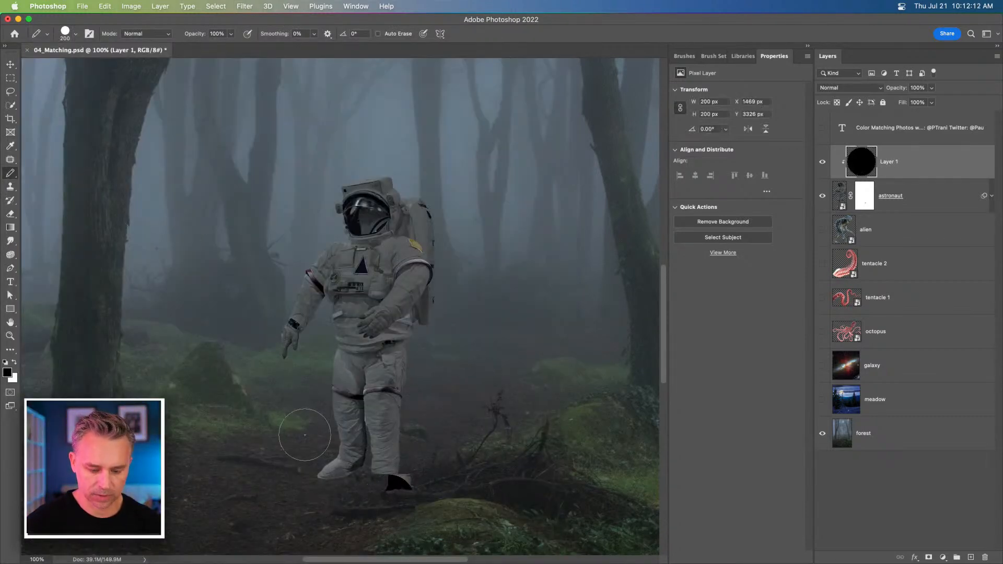
pyautogui.press('super+z')
pyautogui.hscroll(-1, 305, 436)
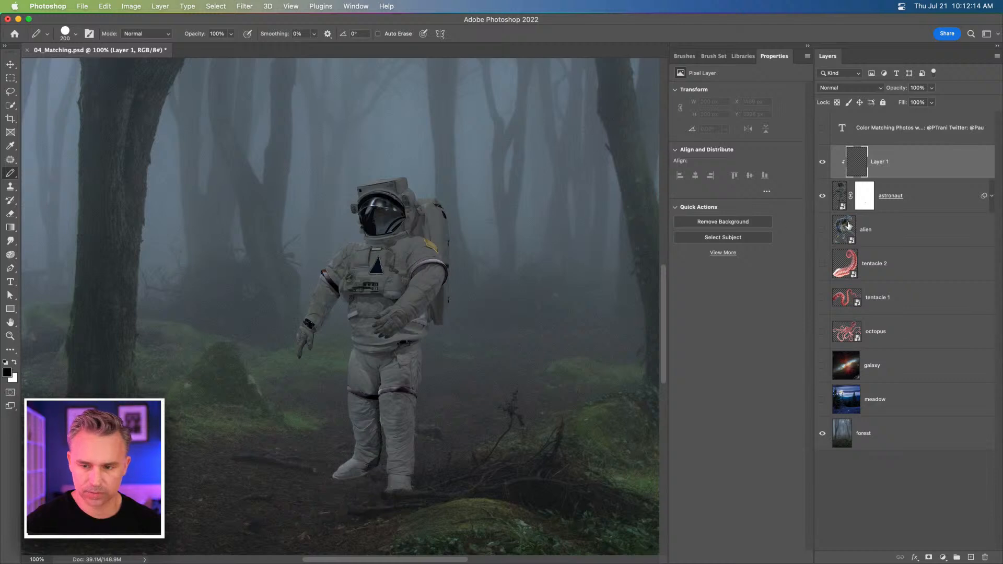
pyautogui.keyDown('alt'); pyautogui.click(907, 176); pyautogui.keyUp('alt')
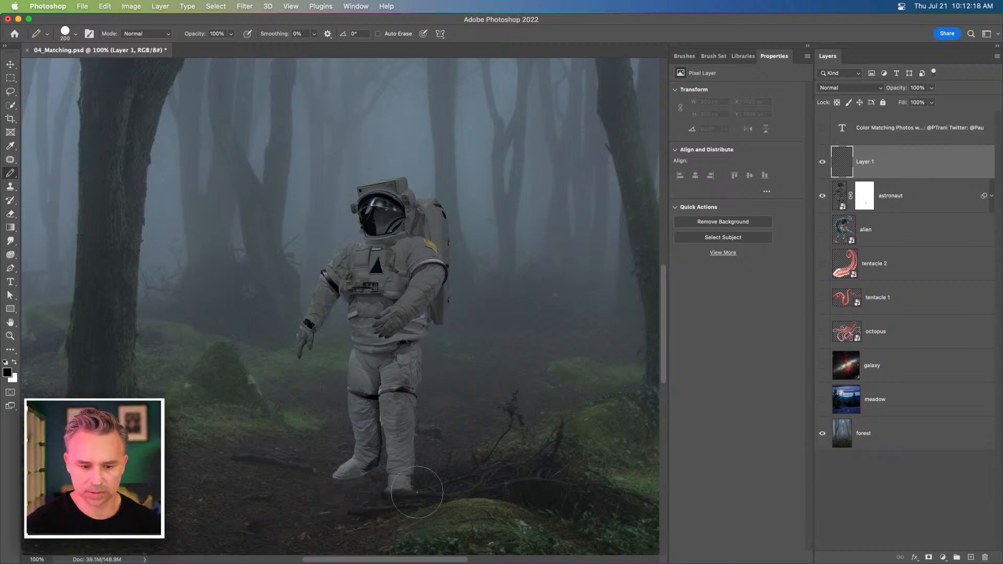
pyautogui.click(395, 504)
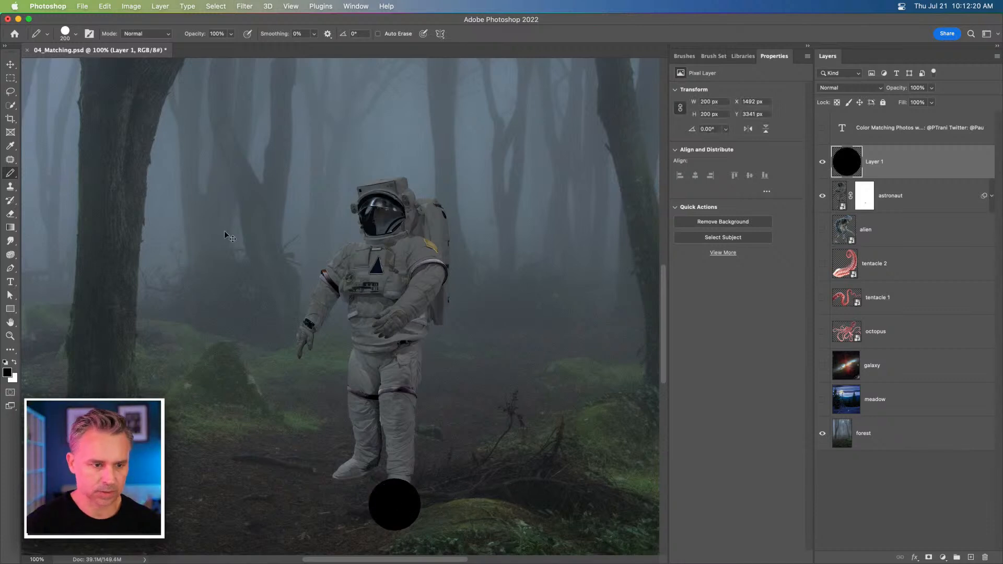
pyautogui.press('super+z')
# Step: Reselect the Soft Round tip, try a pencil stroke across the astronaut's torso, and undo the stroke
pyautogui.rightClick(119, 109)
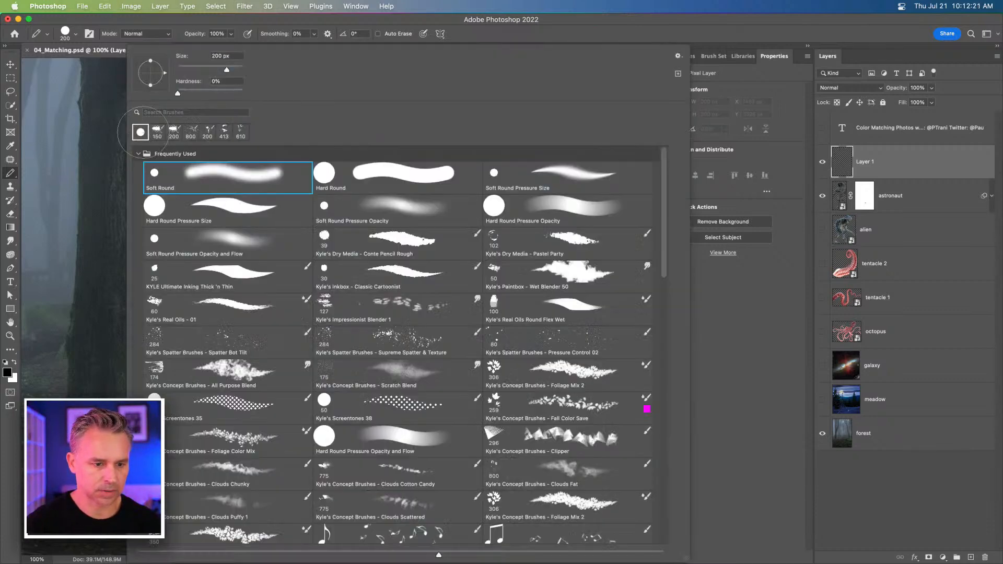
pyautogui.doubleClick(187, 179)
pyautogui.moveTo(272, 323)
pyautogui.mouseDown()
pyautogui.moveTo(307, 286)
pyautogui.moveTo(402, 280)
pyautogui.moveTo(454, 313)
pyautogui.mouseUp()
pyautogui.press('super+z')
# Step: Try a black pencil shadow about 689 by 271 px under the astronaut's feet, undo it, and delete the empty layer
pyautogui.click(75, 34)
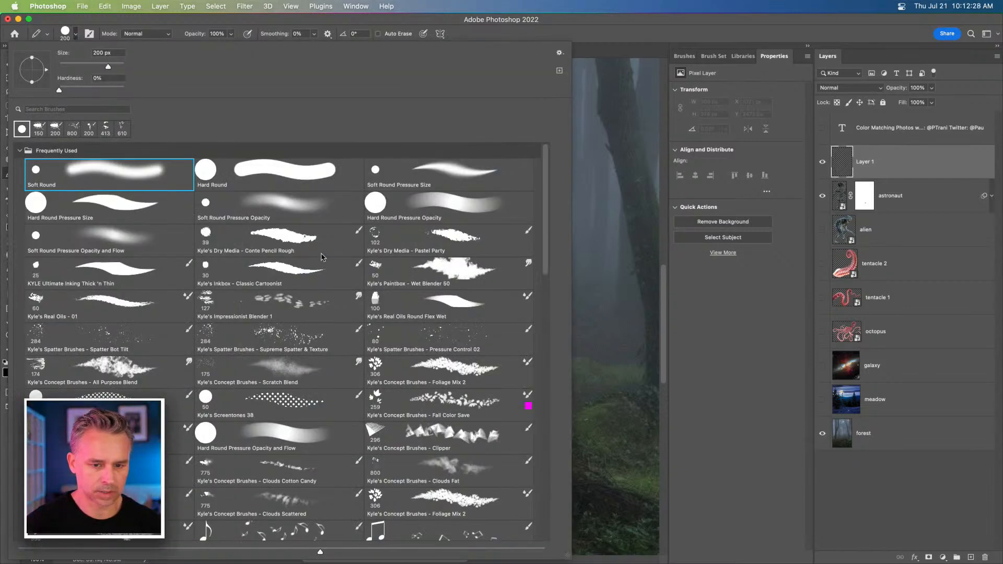
pyautogui.press('Escape')
pyautogui.moveTo(402, 499); pyautogui.dragTo(355, 488)
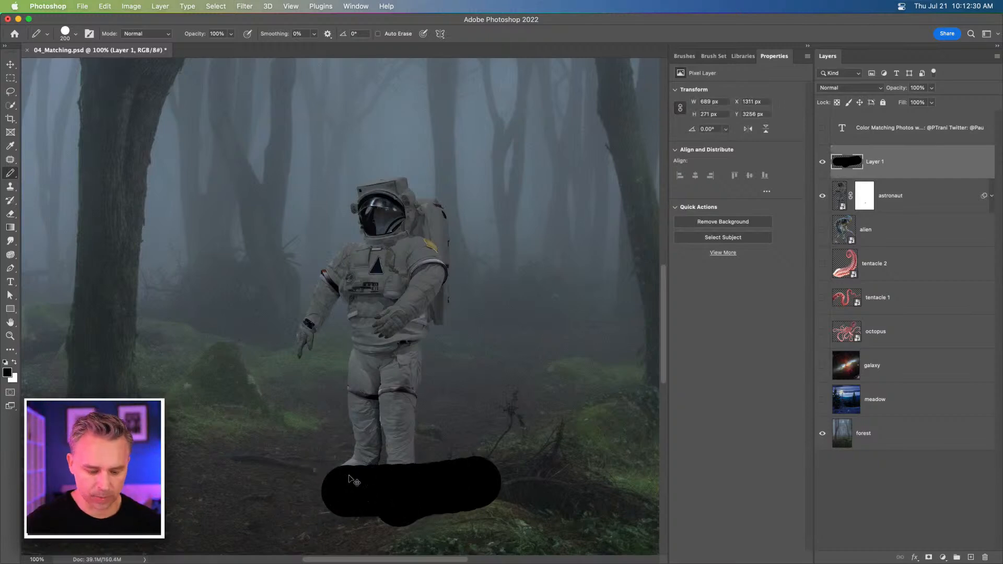
pyautogui.press('super+z')
pyautogui.press('BackSpace')
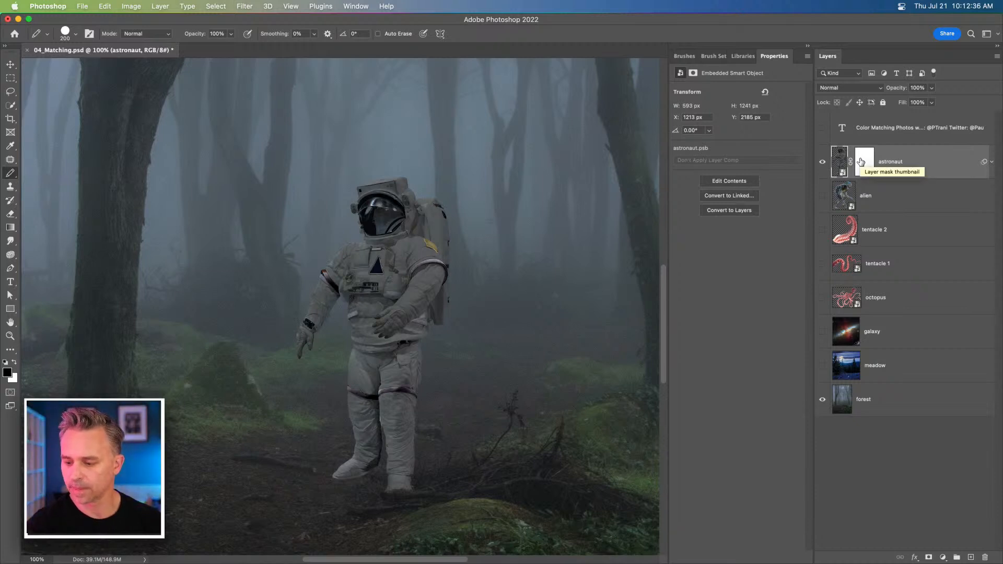
# Step: Show the tentacle 2 layer and move the tentacle up beside the astronaut's helmet
pyautogui.click(823, 234)
pyautogui.click(889, 236)
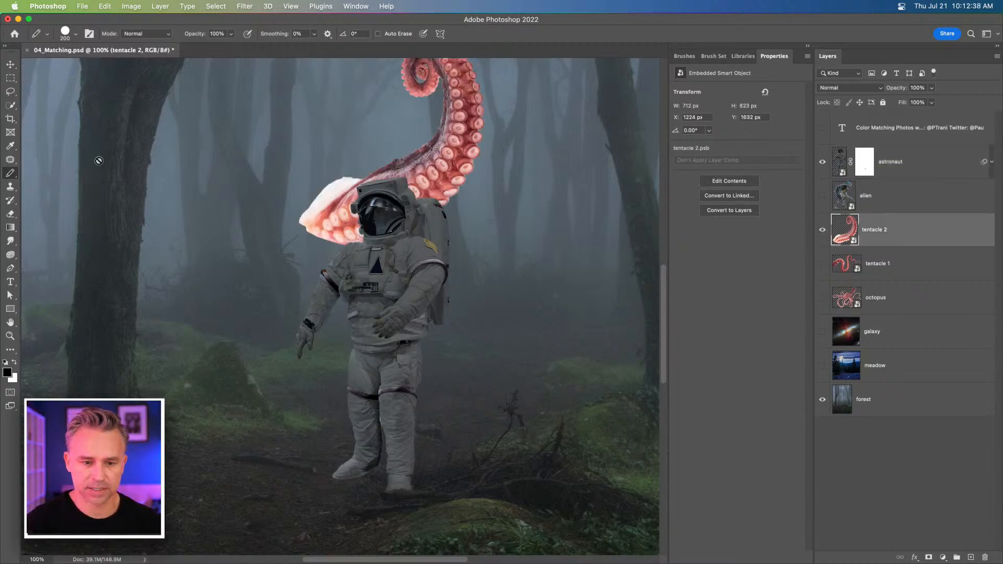
pyautogui.press('v')
pyautogui.scroll(5, 148, 256)
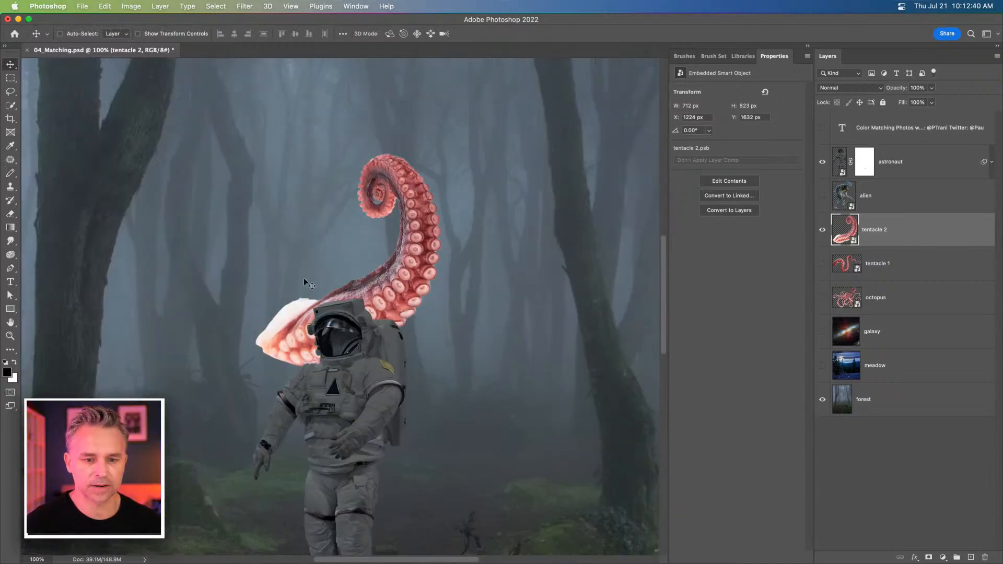
pyautogui.moveTo(477, 220); pyautogui.dragTo(590, 184)
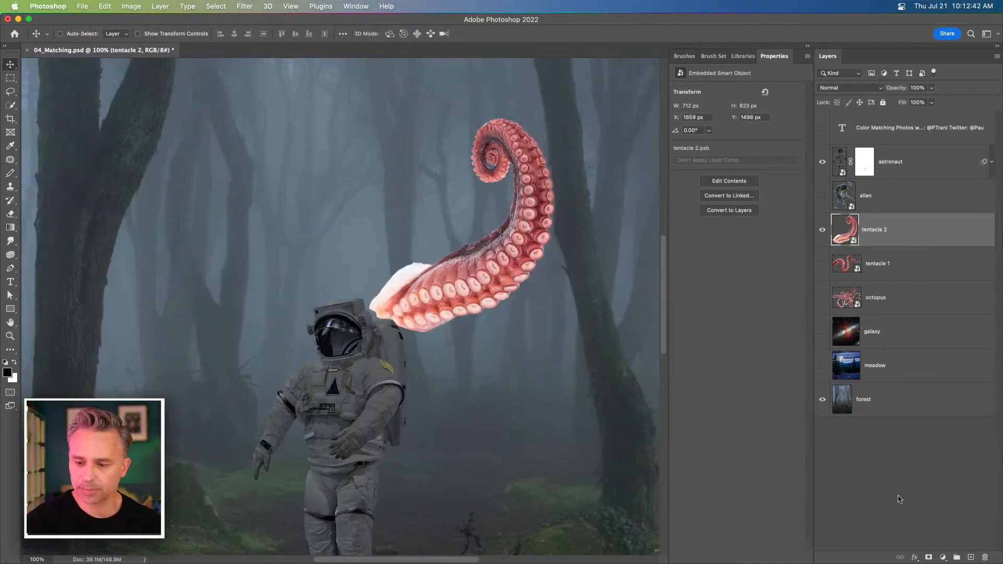
# Step: Add a Black & White adjustment layer directly above tentacle 2
pyautogui.click(943, 557)
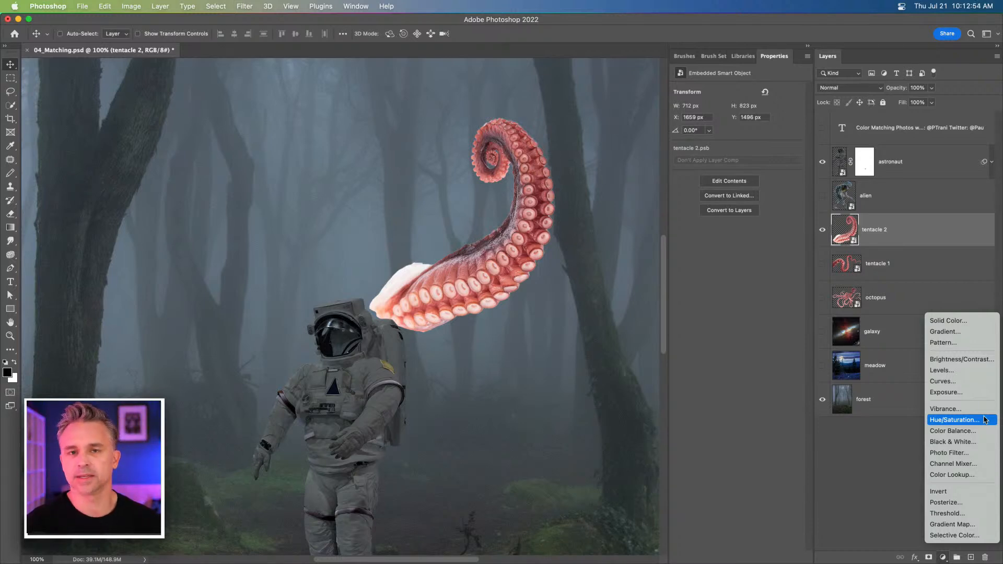
pyautogui.click(885, 230)
pyautogui.click(943, 557)
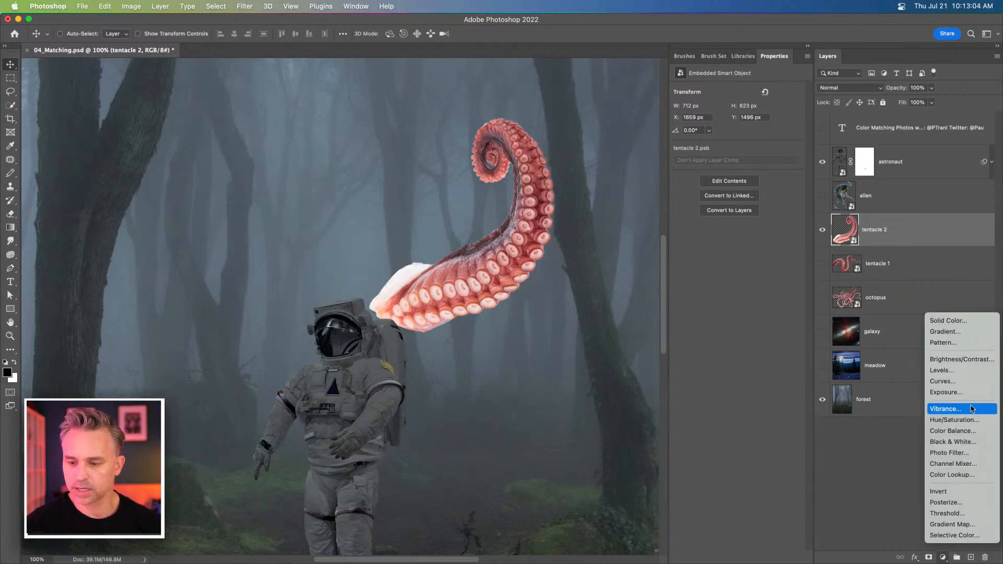
pyautogui.click(976, 443)
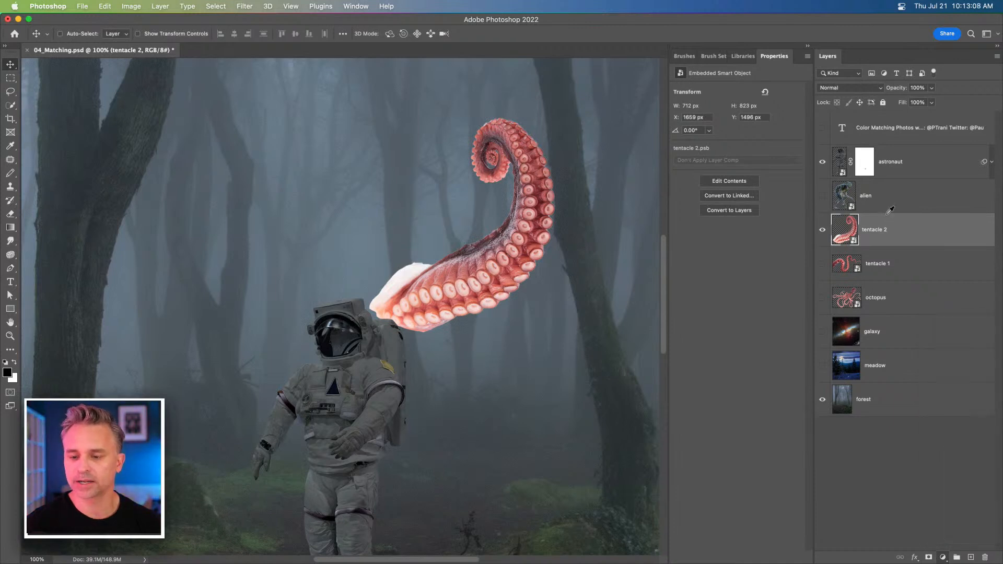
pyautogui.moveTo(896, 229)
pyautogui.mouseDown()
pyautogui.moveTo(912, 238)
pyautogui.moveTo(911, 151)
pyautogui.moveTo(911, 236)
pyautogui.mouseUp()
pyautogui.scroll(-3, 391, 238)
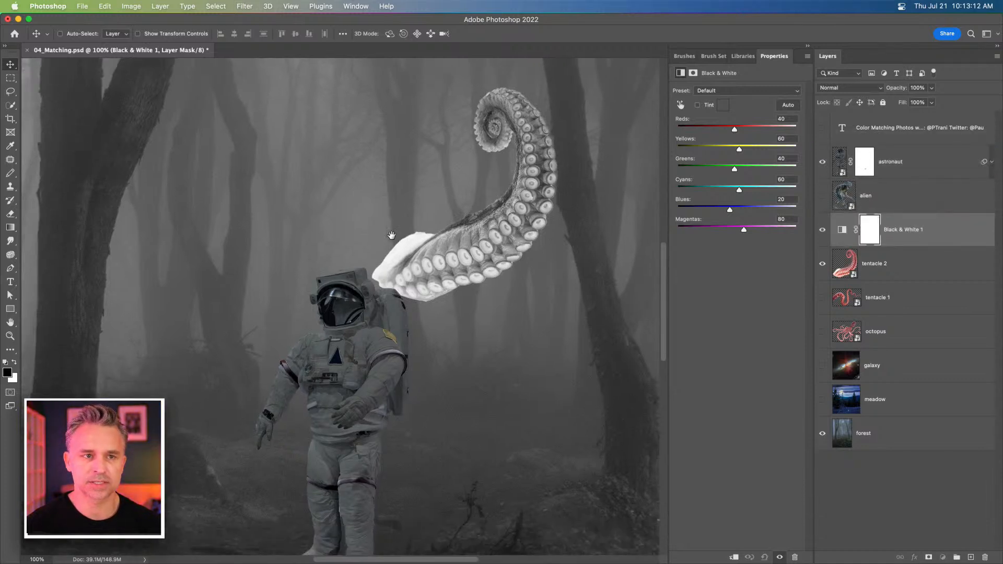
# Step: Add a Curves adjustment layer directly above tentacle 2 and clip it to the tentacle
pyautogui.click(902, 266)
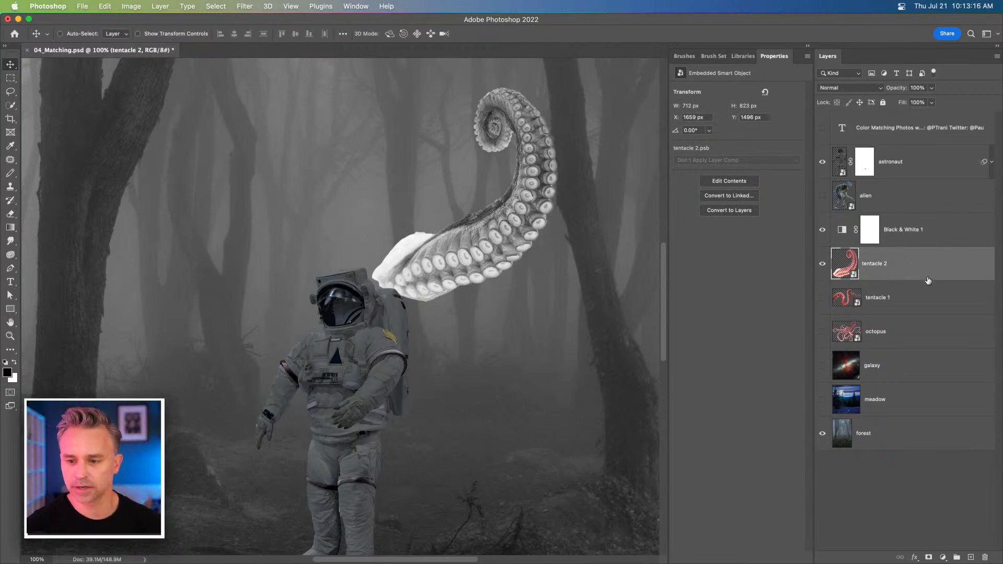
pyautogui.click(943, 556)
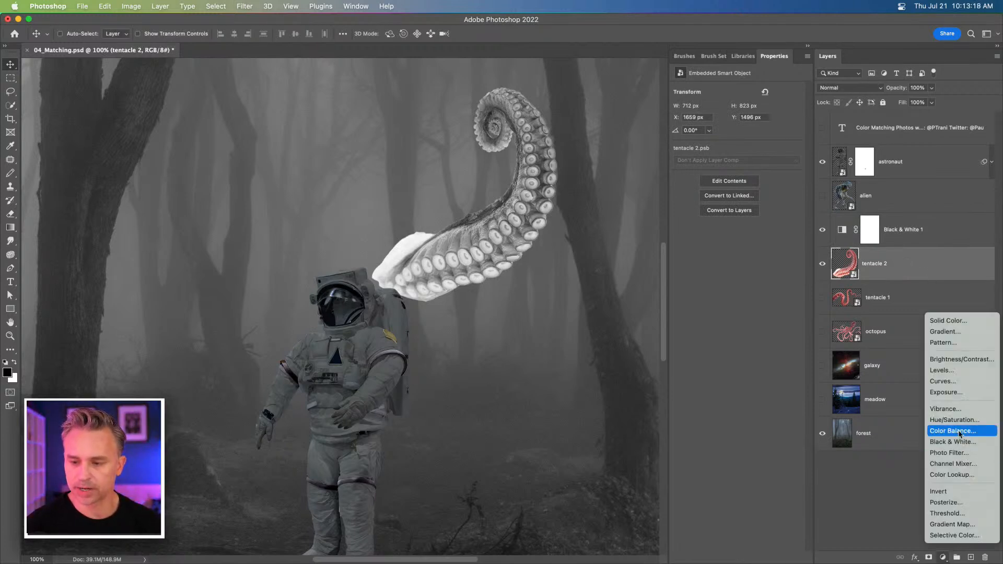
pyautogui.click(968, 380)
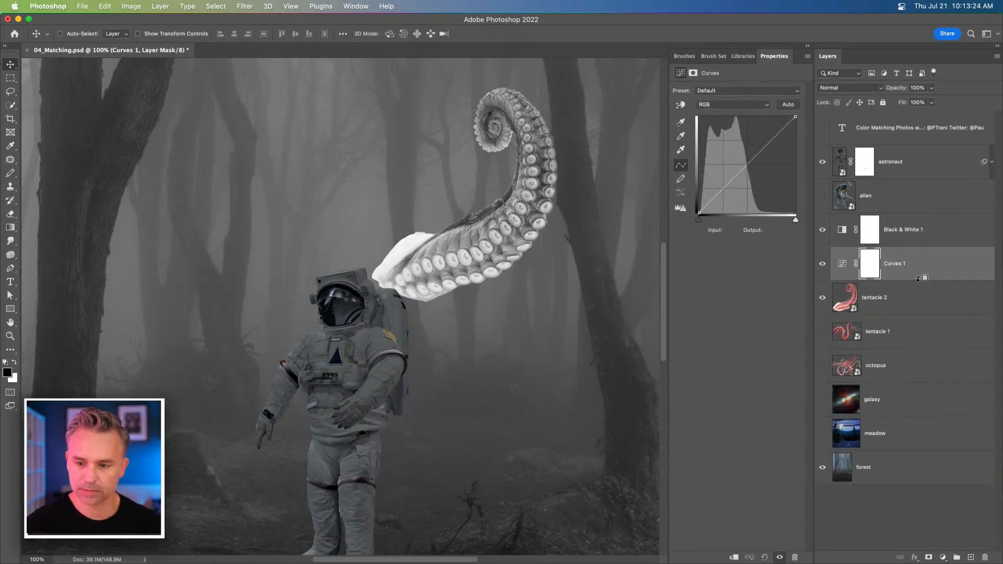
pyautogui.keyDown('alt'); pyautogui.click(915, 282); pyautogui.keyUp('alt')
pyautogui.click(856, 263)
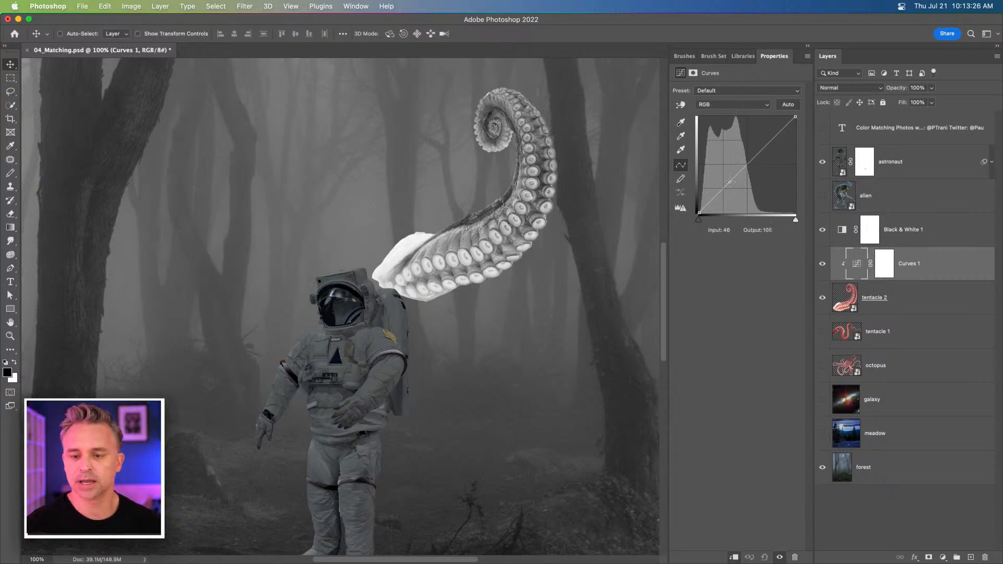
# Step: Try darkening the tentacle with an RGB curve point at input 158 and output 94
pyautogui.moveTo(735, 174); pyautogui.dragTo(760, 178)
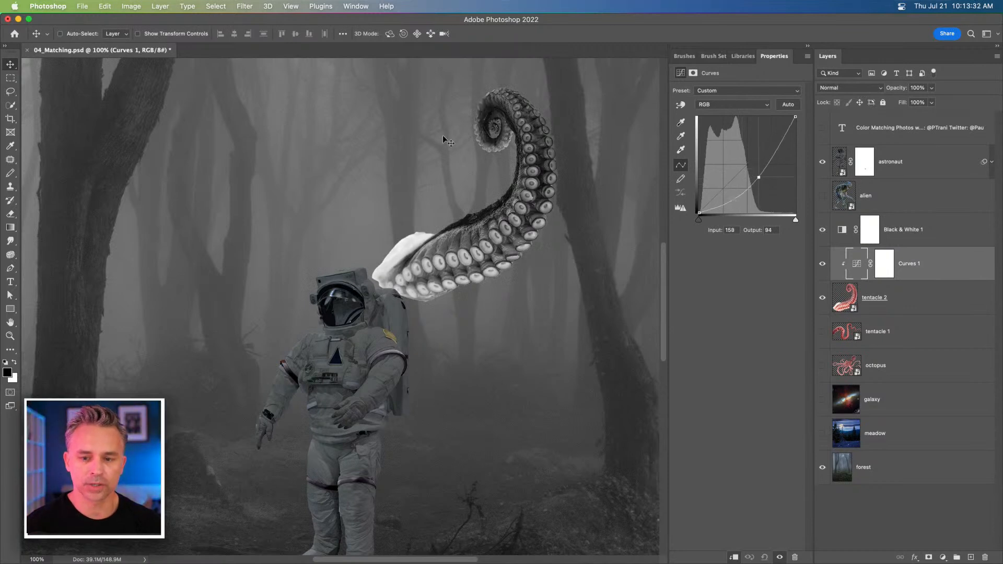
pyautogui.hscroll(-5, 334, 177)
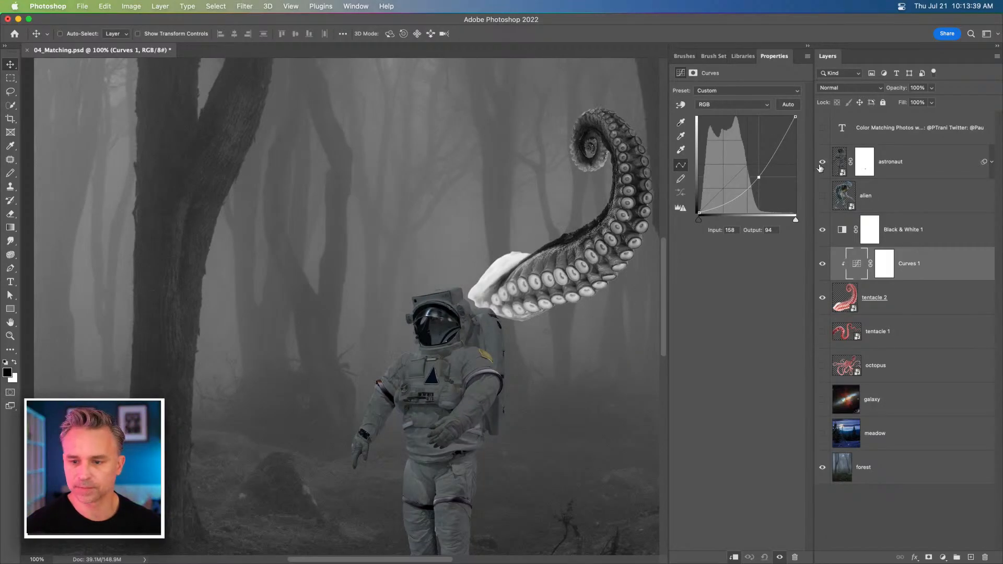
# Step: Hide the astronaut layer and reset the tentacle's Curves adjustment to its default
pyautogui.click(822, 166)
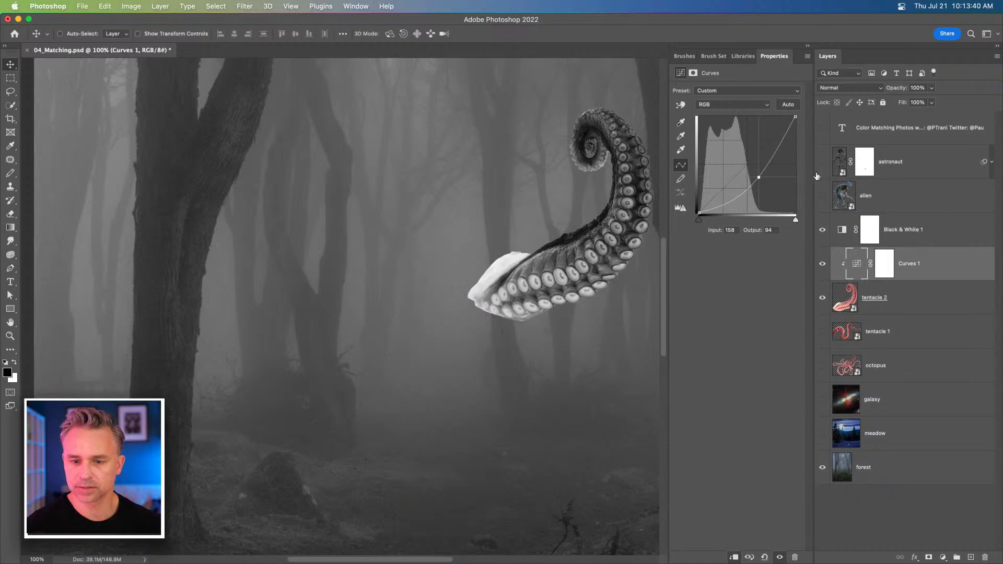
pyautogui.moveTo(498, 215); pyautogui.dragTo(359, 231)
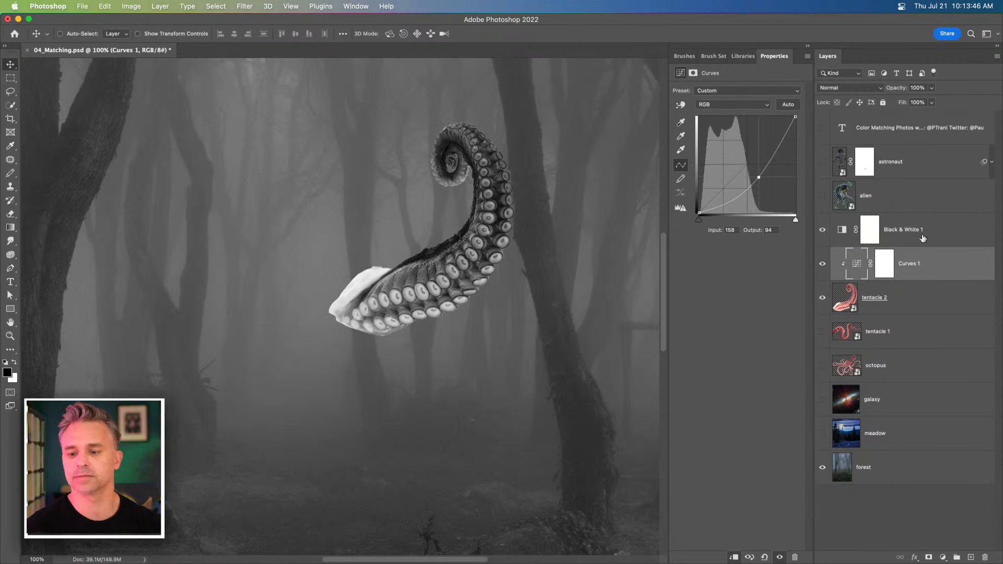
pyautogui.click(862, 262)
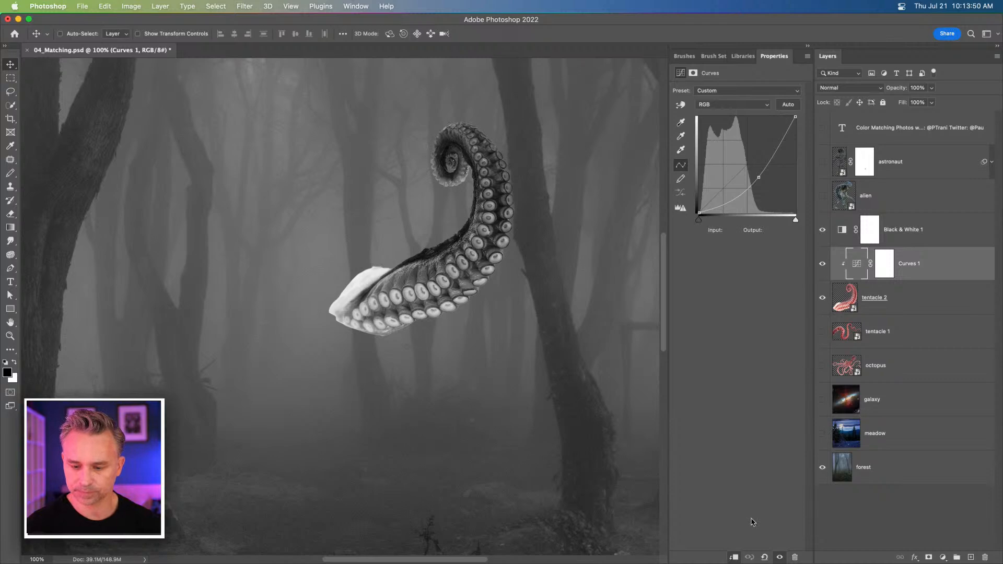
pyautogui.click(764, 557)
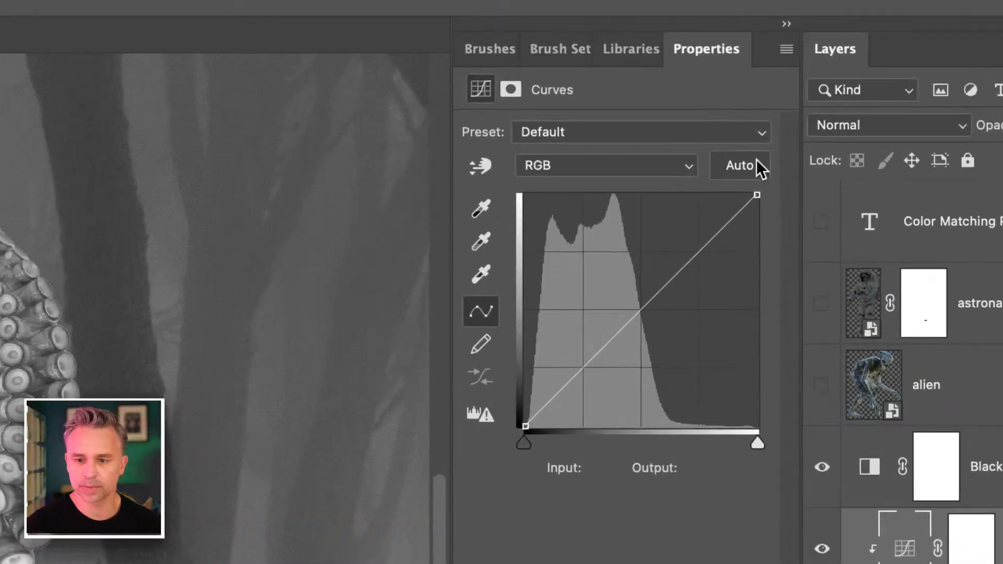
# Step: In the Curves auto color correction options, sample the dark tree trunk (#2e2e2e) as the target shadow color
pyautogui.click(732, 167)
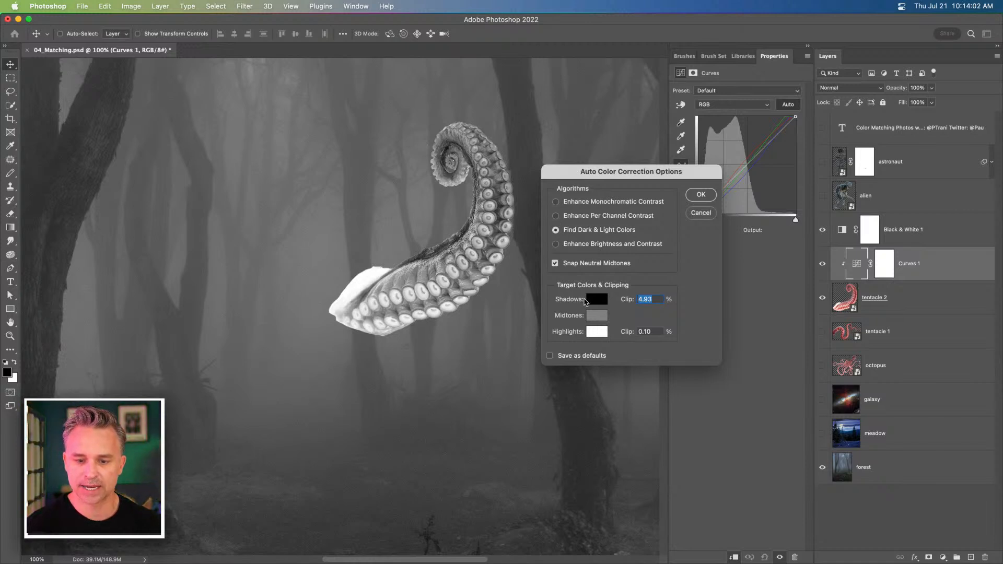
pyautogui.click(591, 300)
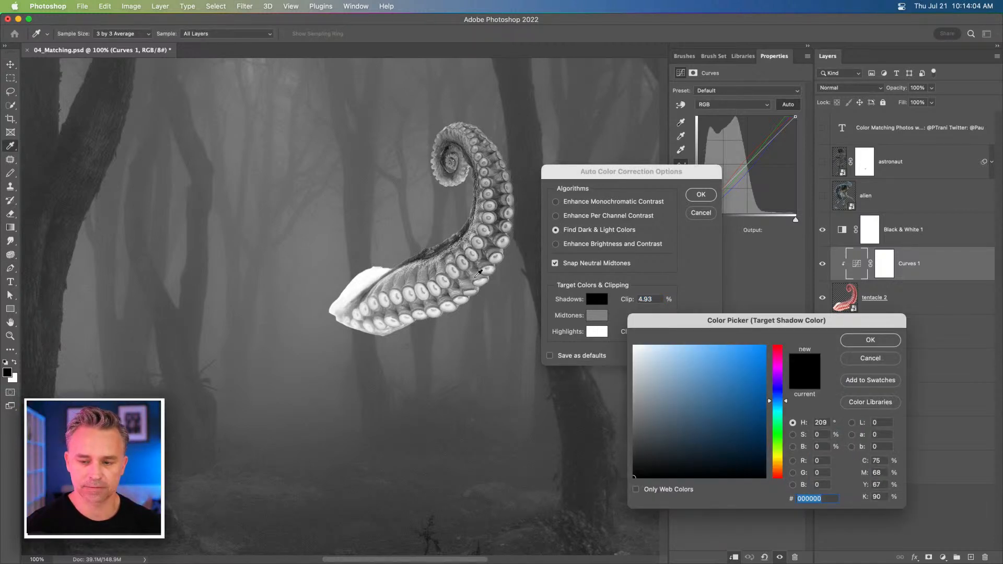
pyautogui.click(66, 208)
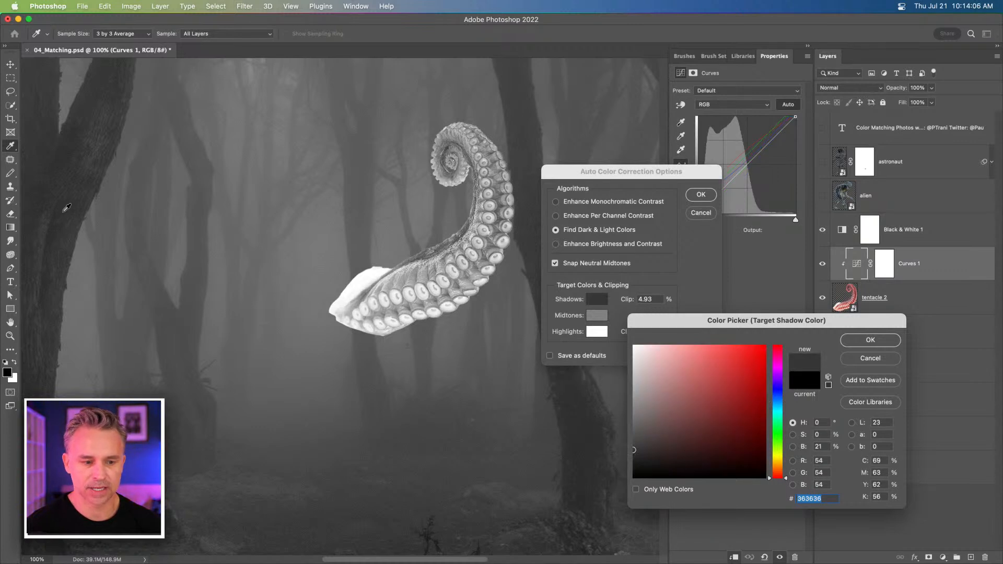
pyautogui.click(50, 192)
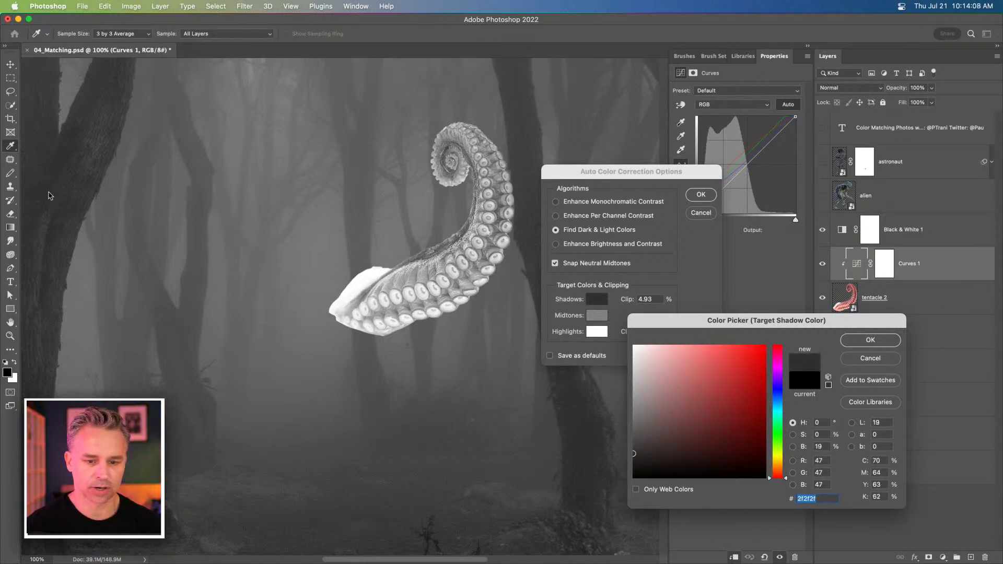
pyautogui.moveTo(50, 192); pyautogui.dragTo(140, 199)
pyautogui.click(130, 208)
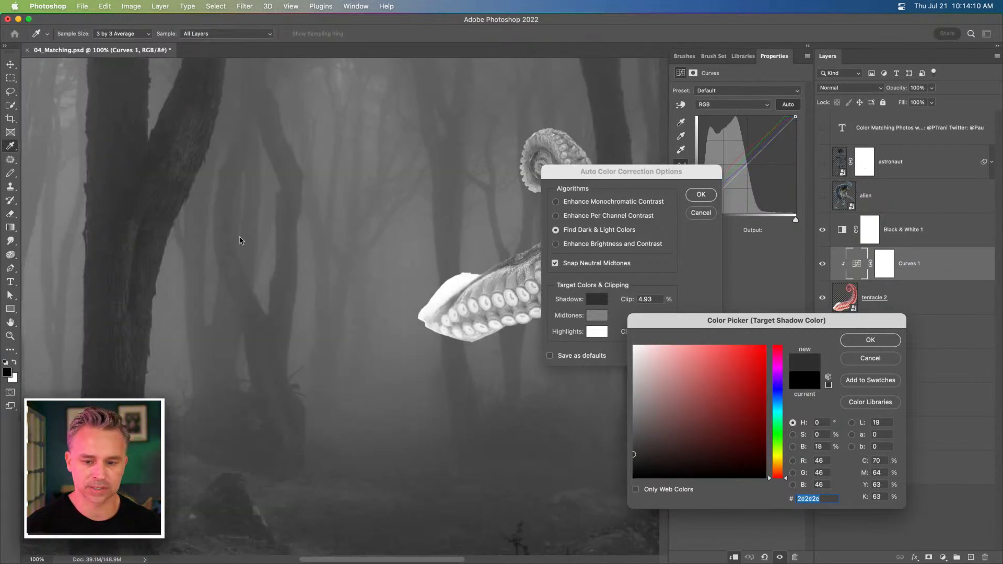
pyautogui.click(869, 340)
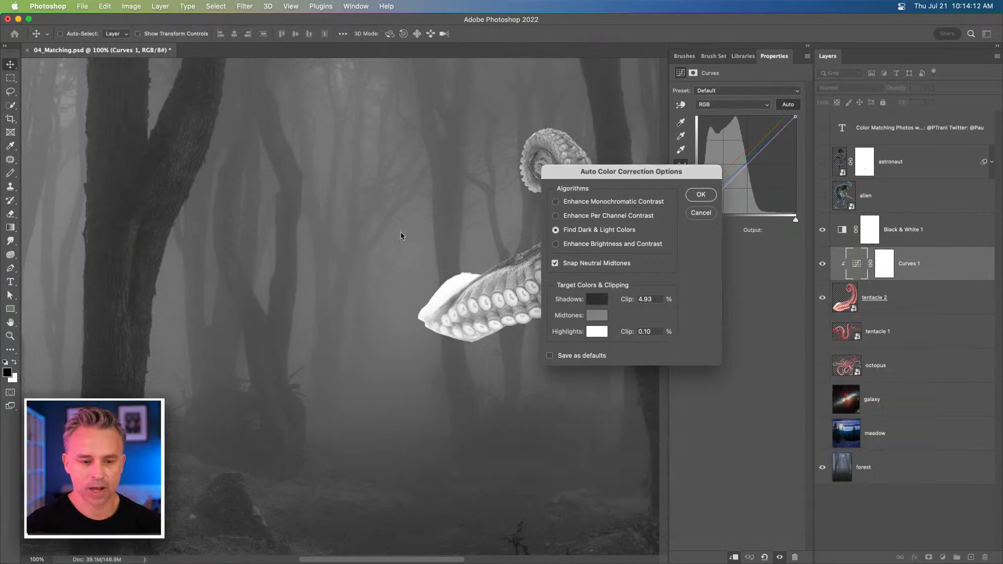
# Step: Sample the misty grey between the trees (#757575) as the target midtone color
pyautogui.click(596, 318)
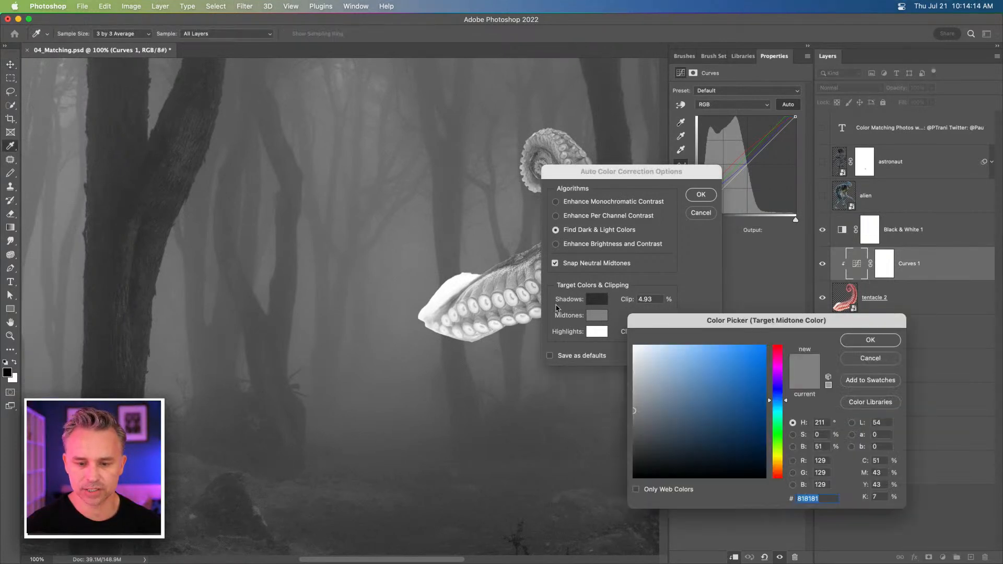
pyautogui.click(394, 270)
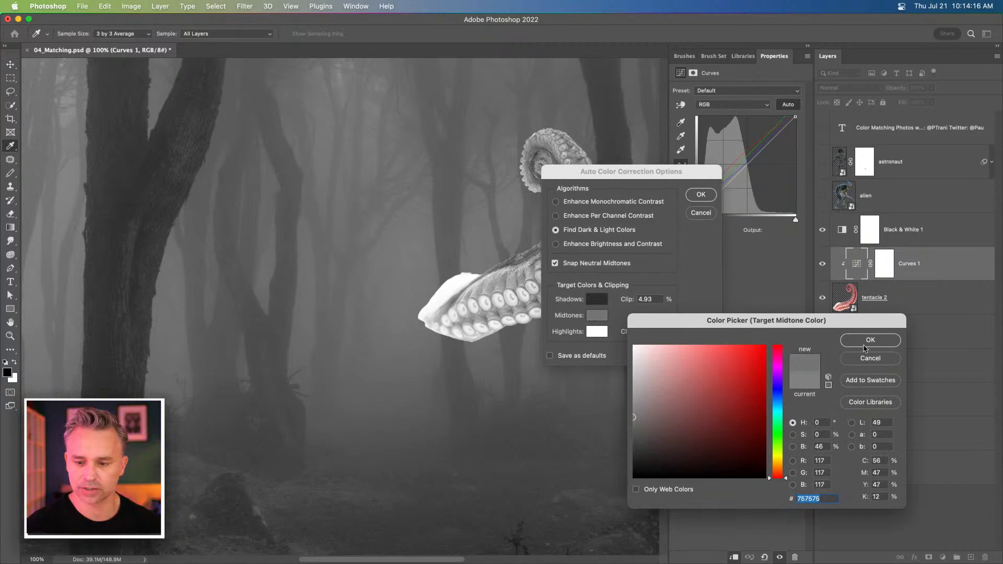
pyautogui.click(868, 340)
# Step: Try a #4b4b4b sample from the mound on the forest floor, and set the target highlight color to grey #7e7d7d
pyautogui.click(592, 333)
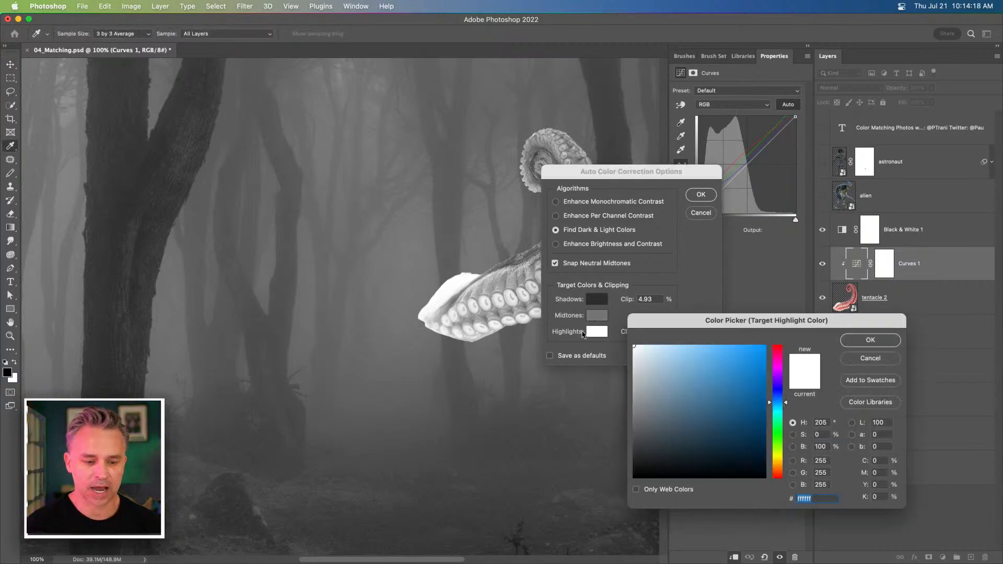
pyautogui.scroll(-10, 271, 314)
pyautogui.hscroll(5, 178, 198)
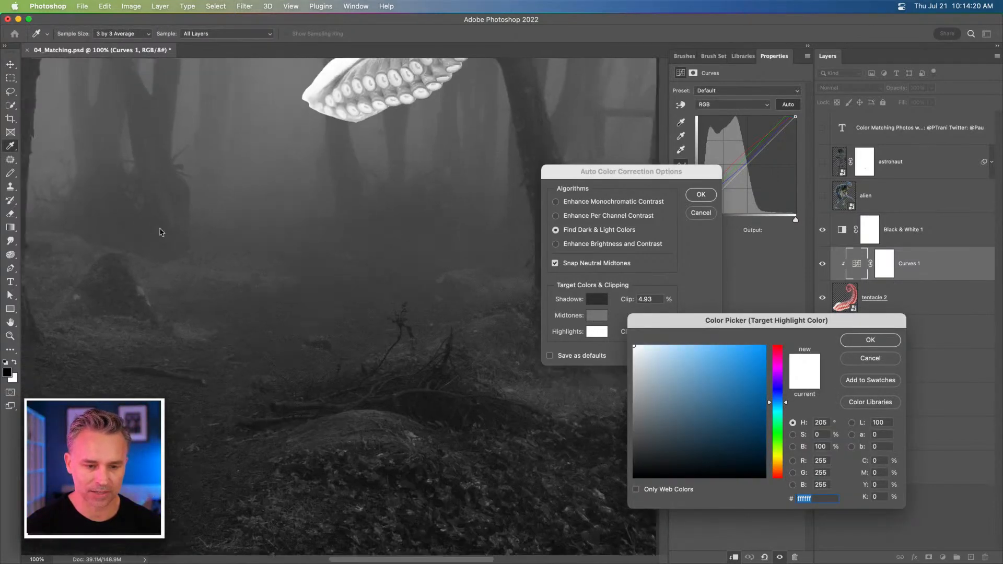
pyautogui.scroll(-2, 160, 182)
pyautogui.scroll(-1, 159, 181)
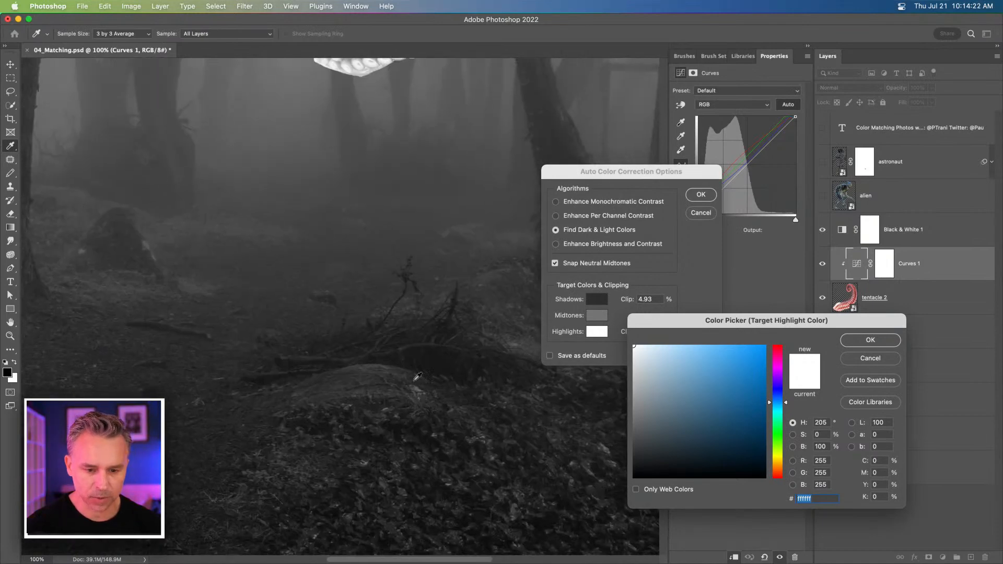
pyautogui.click(420, 386)
pyautogui.click(419, 395)
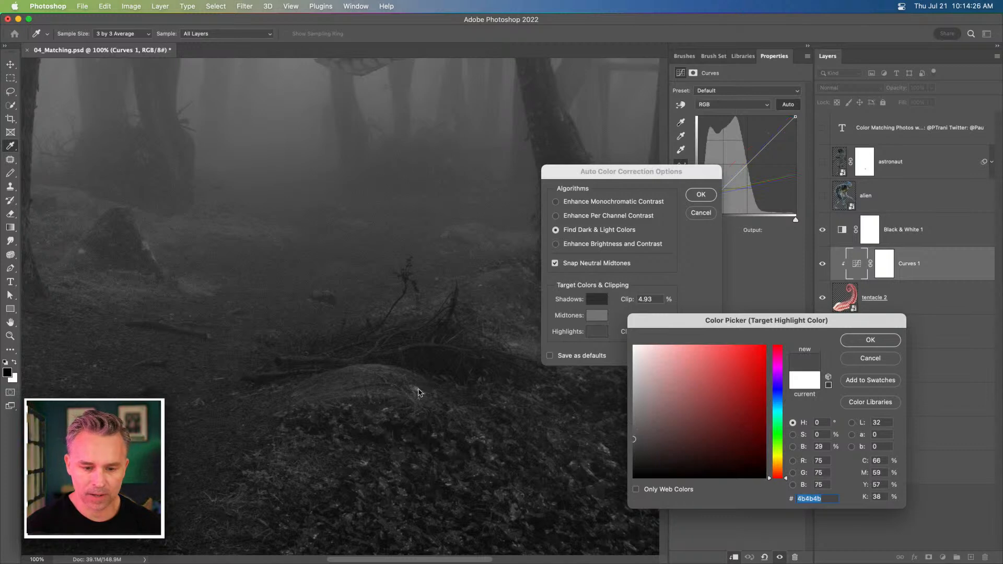
pyautogui.moveTo(633, 392); pyautogui.dragTo(632, 395)
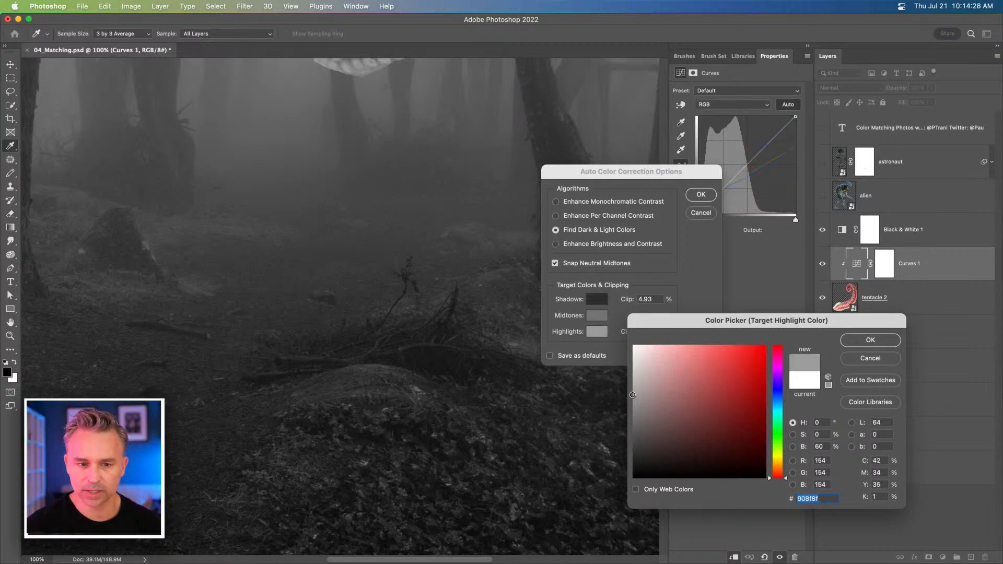
pyautogui.moveTo(286, 141); pyautogui.dragTo(290, 398)
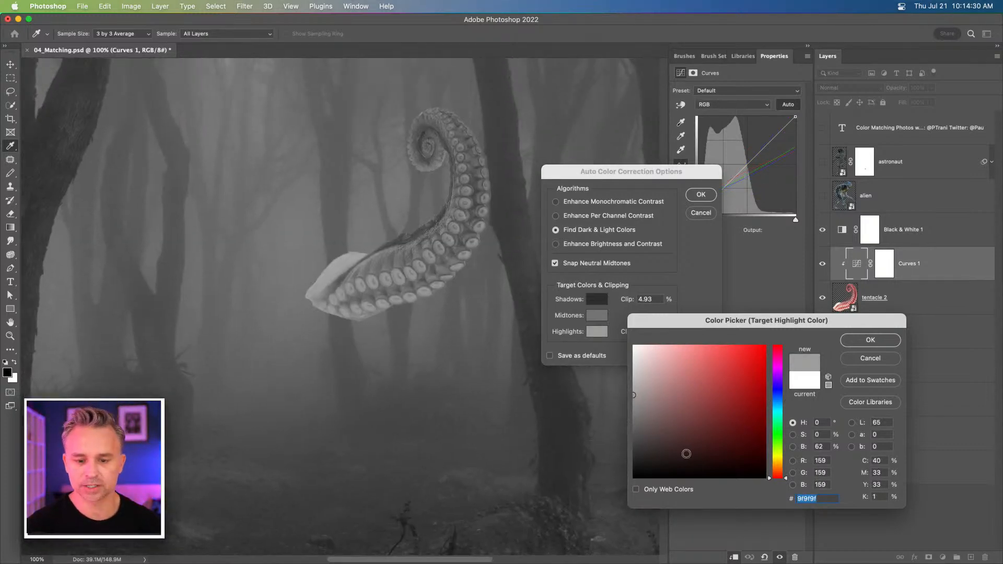
pyautogui.moveTo(640, 418)
pyautogui.mouseDown()
pyautogui.moveTo(624, 414)
pyautogui.moveTo(634, 411)
pyautogui.mouseUp()
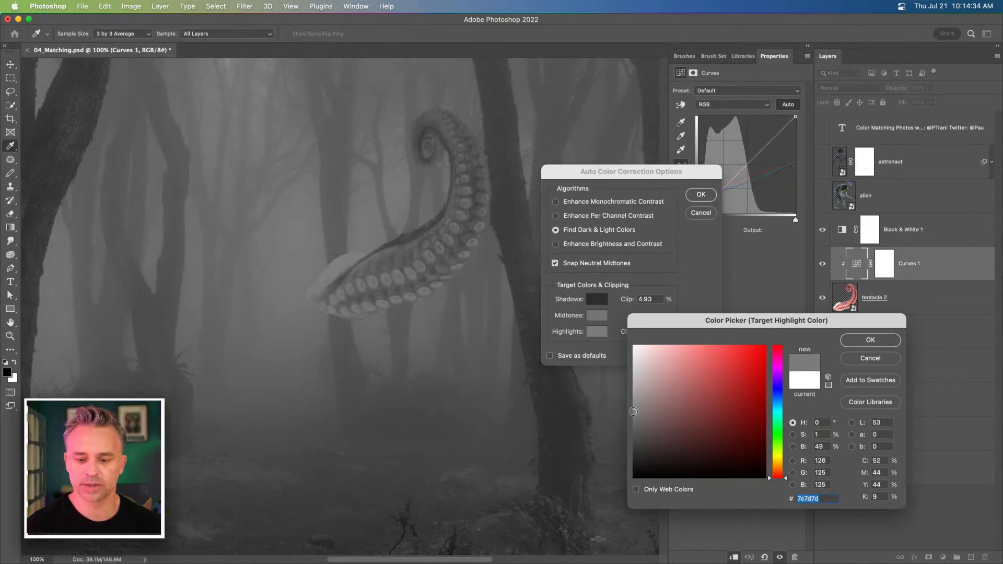
pyautogui.click(870, 339)
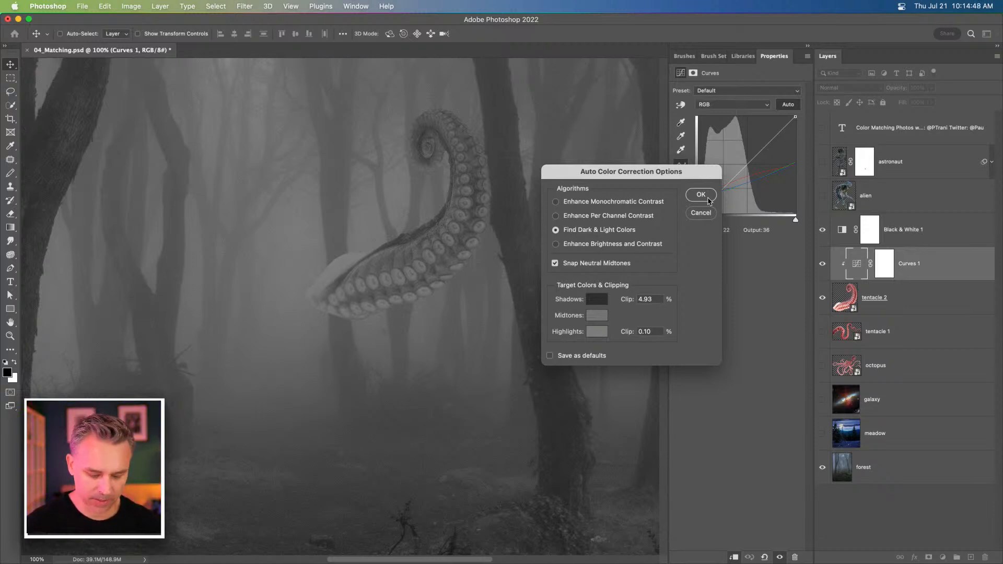
# Step: Apply the sampled target colors to the tentacle's Curves adjustment and save them as the new defaults
pyautogui.moveTo(594, 172); pyautogui.dragTo(567, 102)
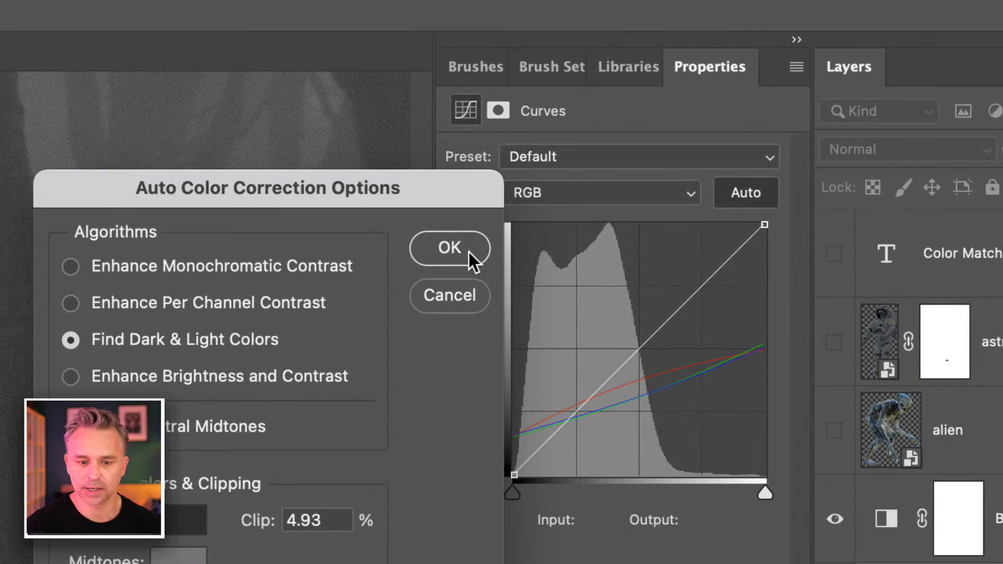
pyautogui.click(470, 246)
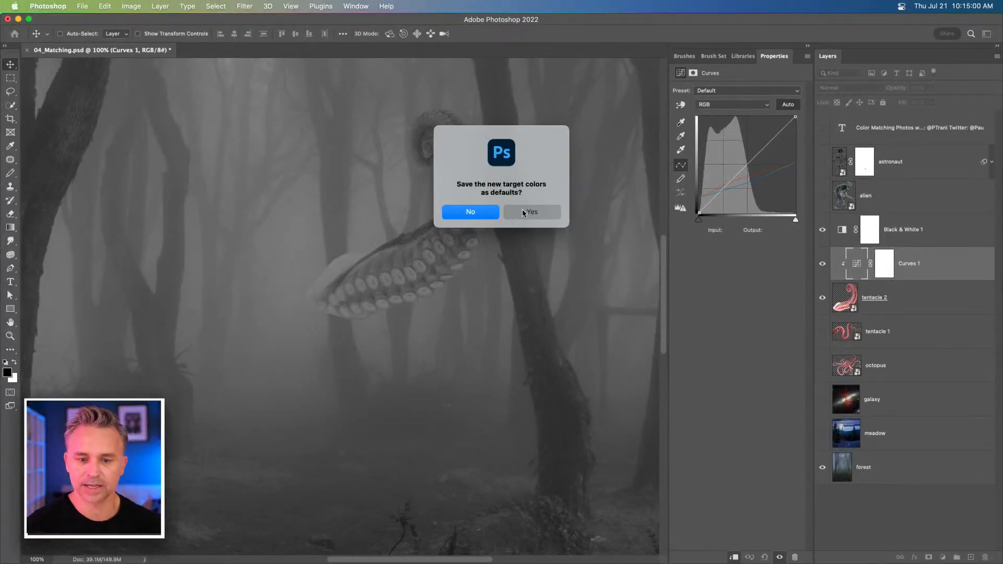
pyautogui.click(524, 212)
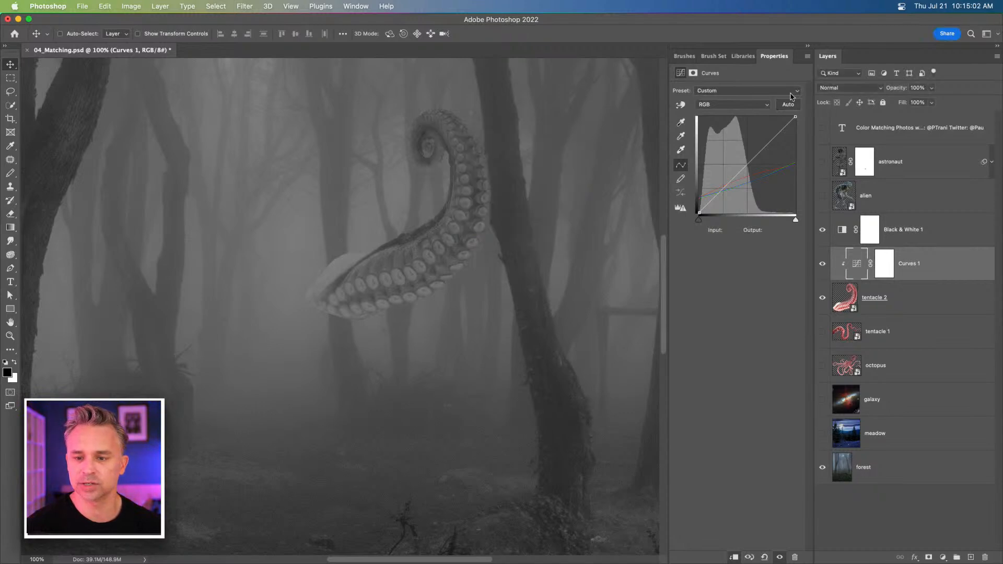
# Step: Review the Curves auto color correction options again and leave them without changes
pyautogui.click(807, 57)
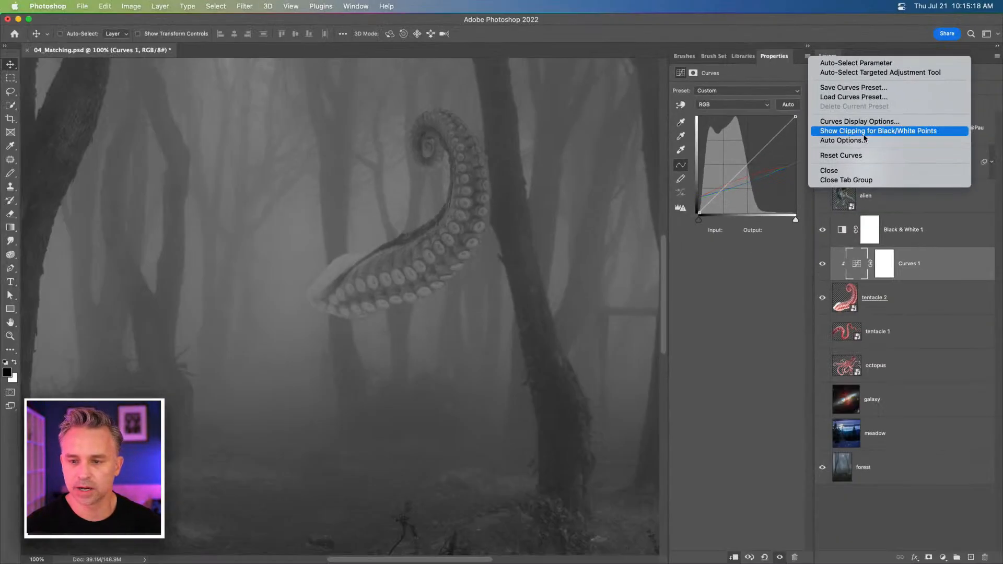
pyautogui.click(857, 142)
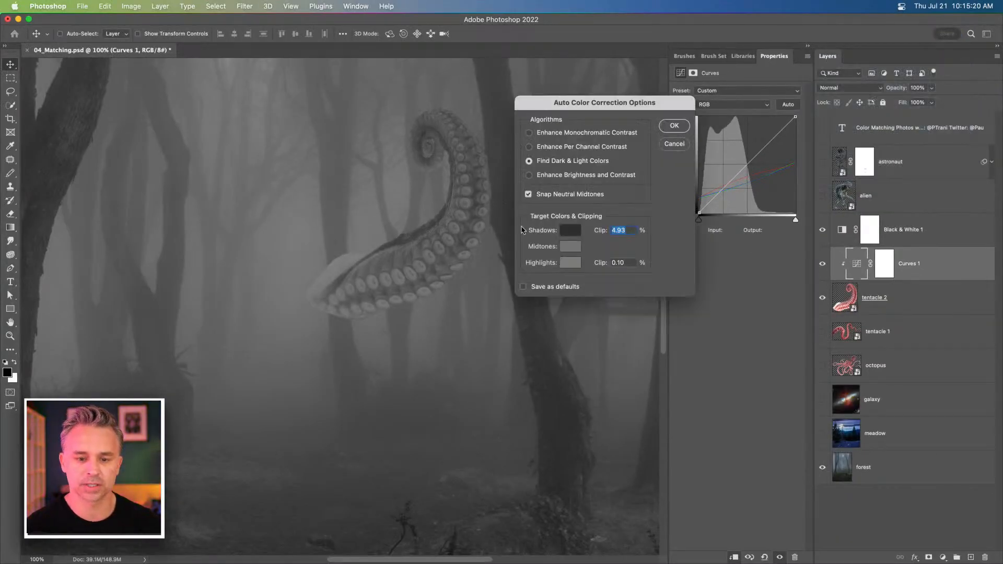
pyautogui.click(674, 145)
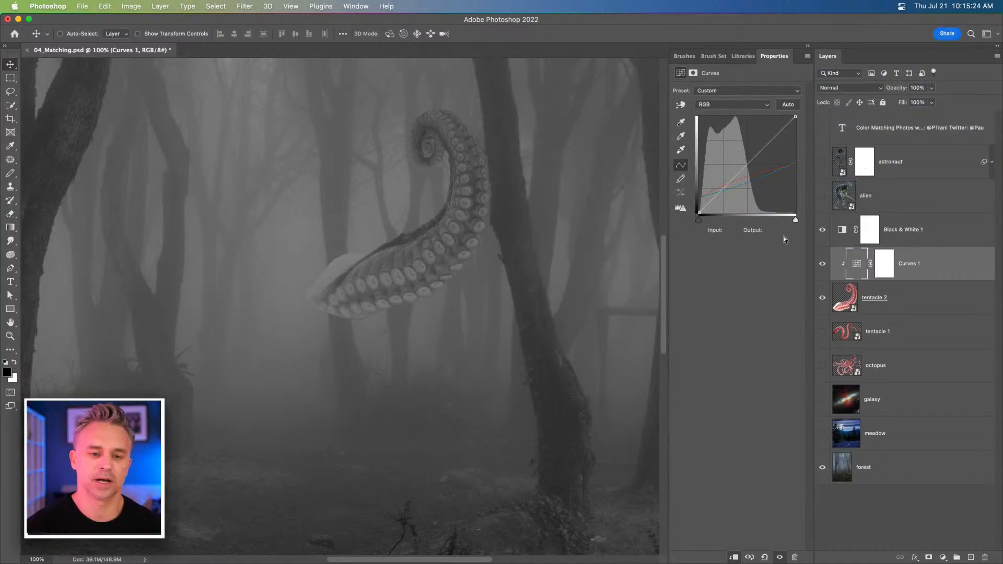
# Step: Compare the tentacle with and without its Curves correction, and hide the Black & White layer to judge it in color
pyautogui.click(823, 272)
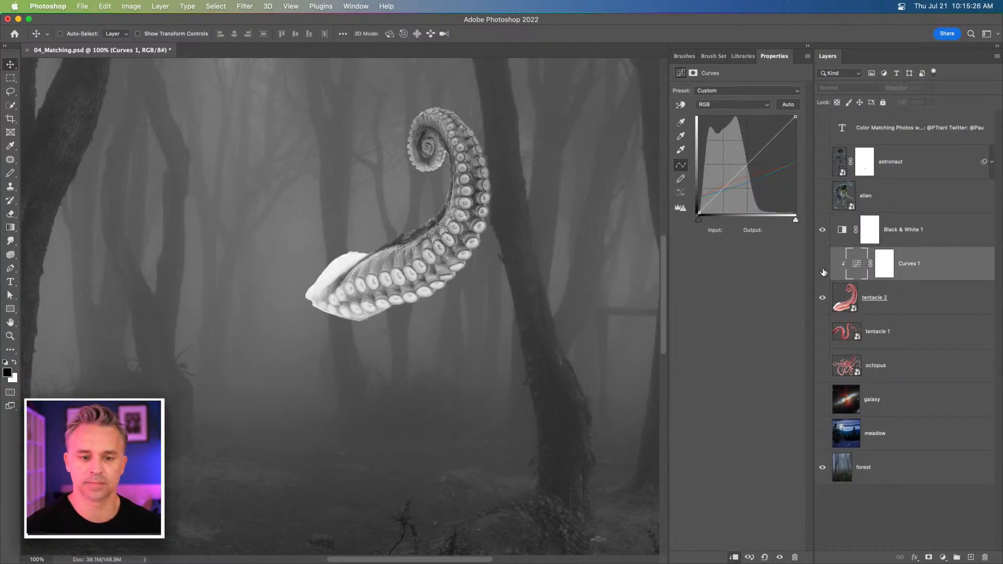
pyautogui.click(823, 272)
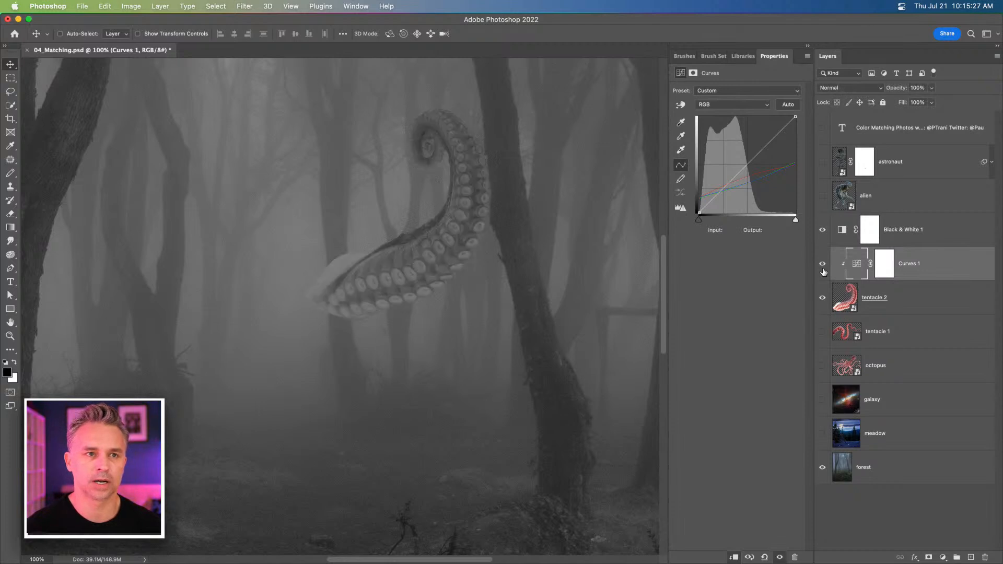
pyautogui.click(822, 231)
pyautogui.click(822, 232)
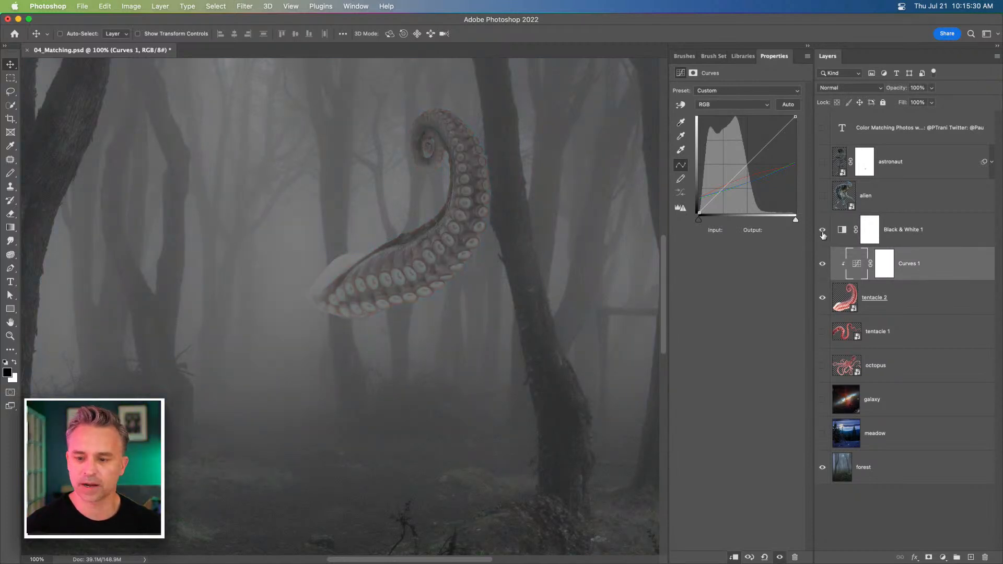
pyautogui.click(823, 234)
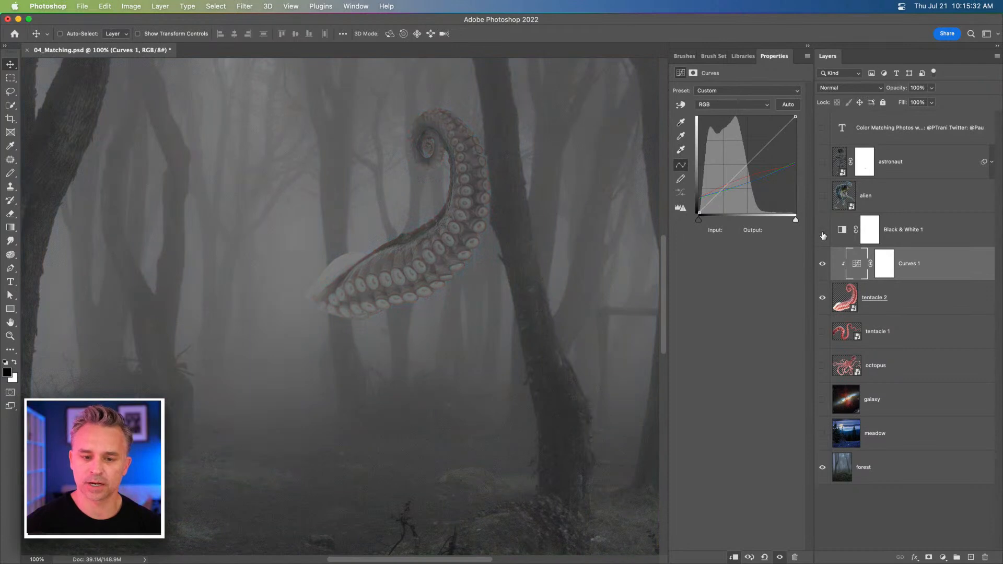
pyautogui.click(822, 234)
pyautogui.click(822, 235)
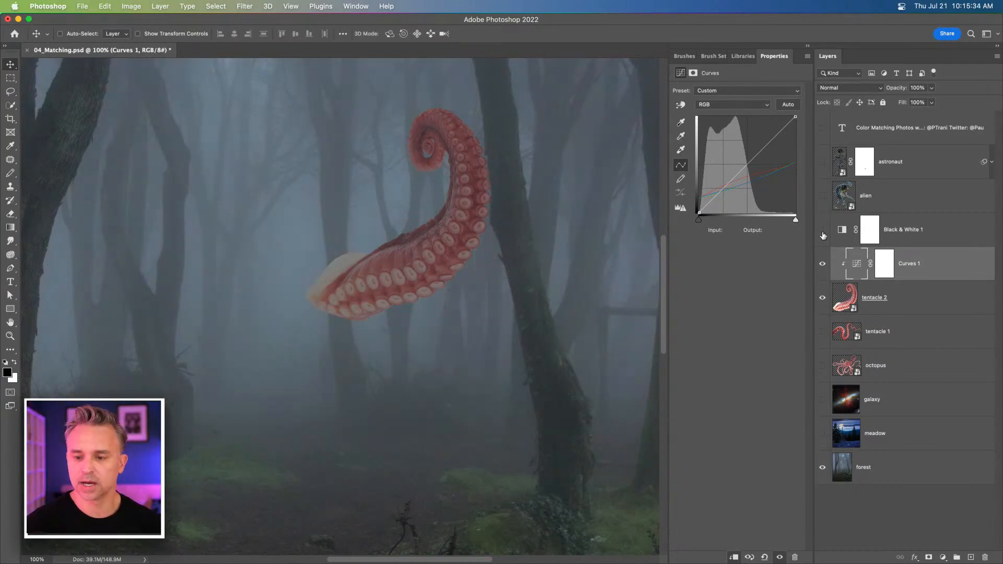
# Step: Show only the tentacle 1 layer in place of tentacle 2 and its Curves, with the Black & White layer visible
pyautogui.click(890, 337)
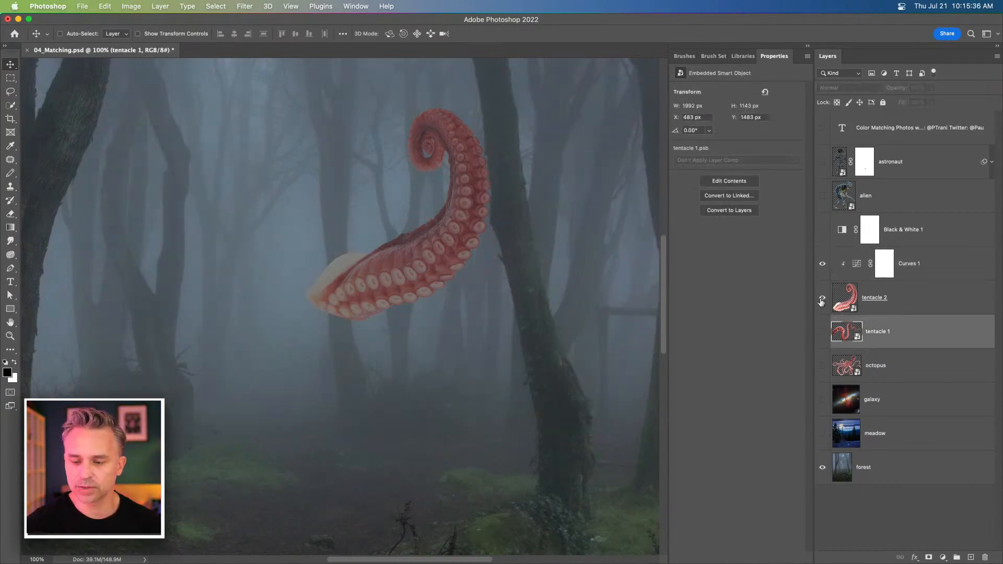
pyautogui.moveTo(822, 299); pyautogui.dragTo(821, 267)
pyautogui.click(822, 334)
pyautogui.moveTo(300, 331); pyautogui.dragTo(423, 319)
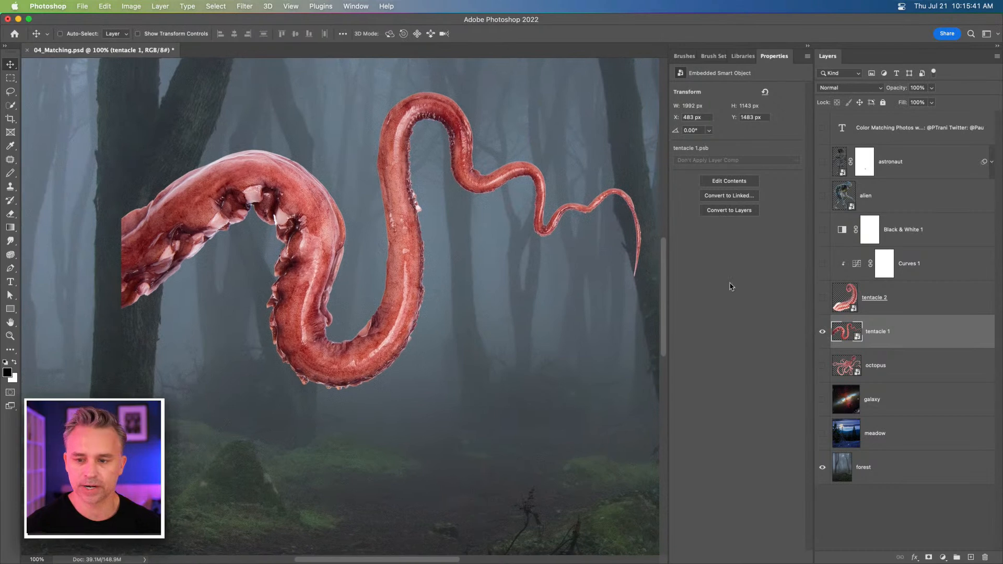
pyautogui.click(823, 230)
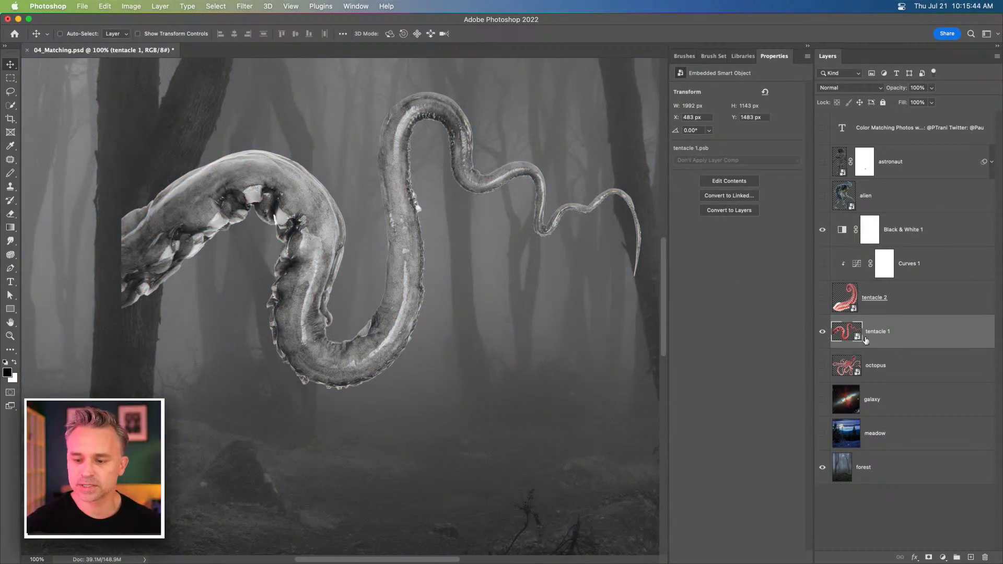
# Step: Add a Curves adjustment clipped to the tentacle 1 layer and apply its auto correction
pyautogui.click(943, 557)
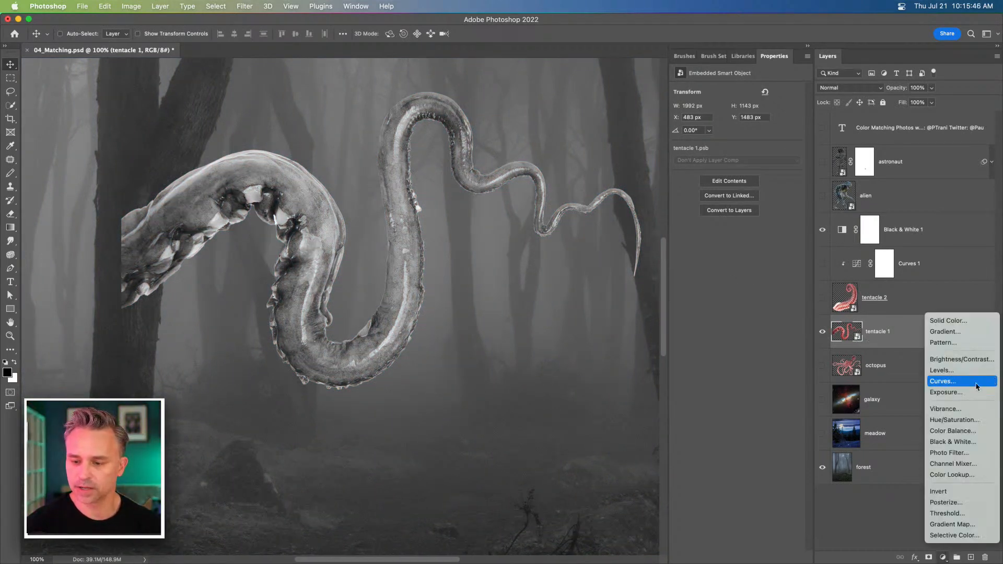
pyautogui.click(957, 382)
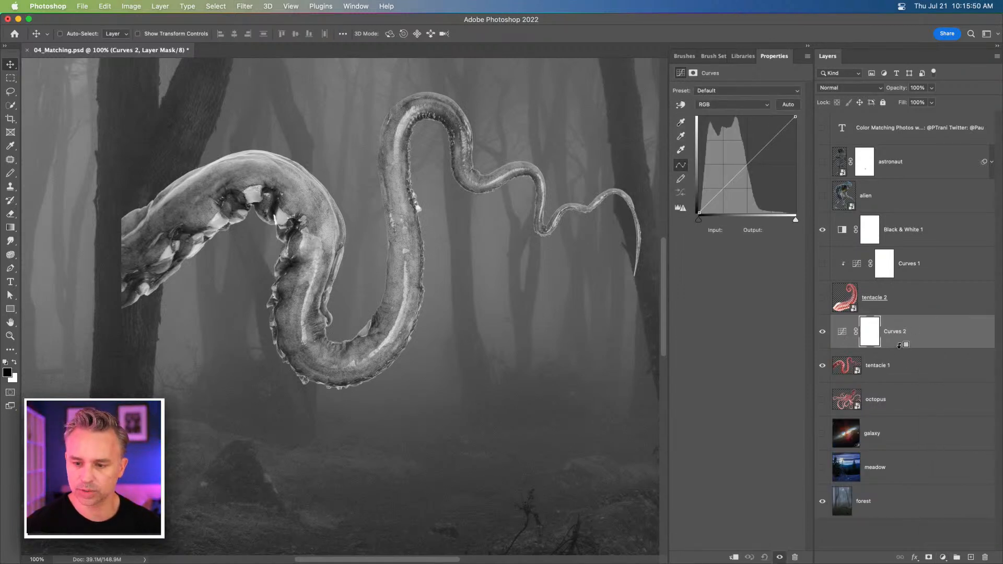
pyautogui.keyDown('alt'); pyautogui.click(903, 347); pyautogui.keyUp('alt')
pyautogui.click(857, 331)
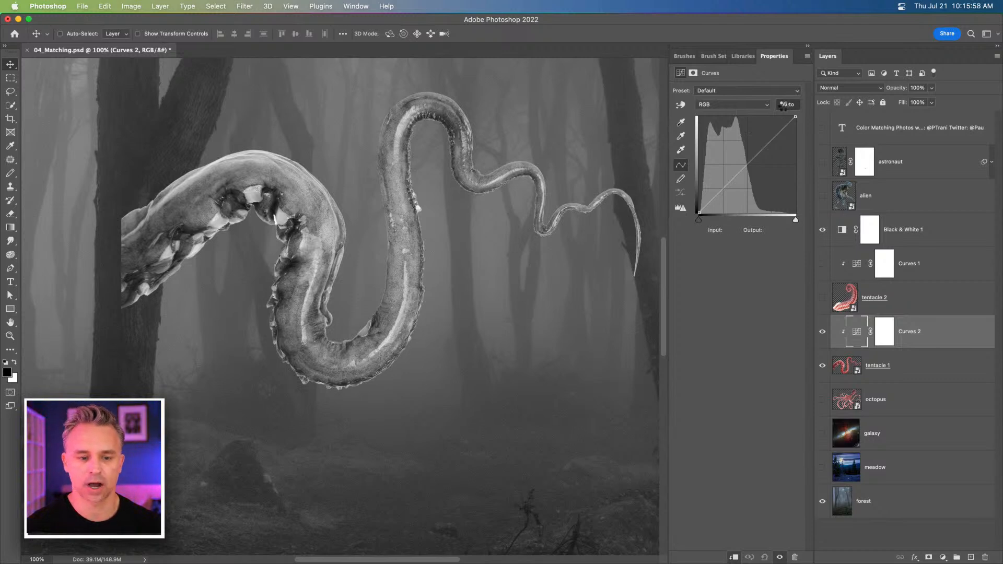
pyautogui.click(787, 104)
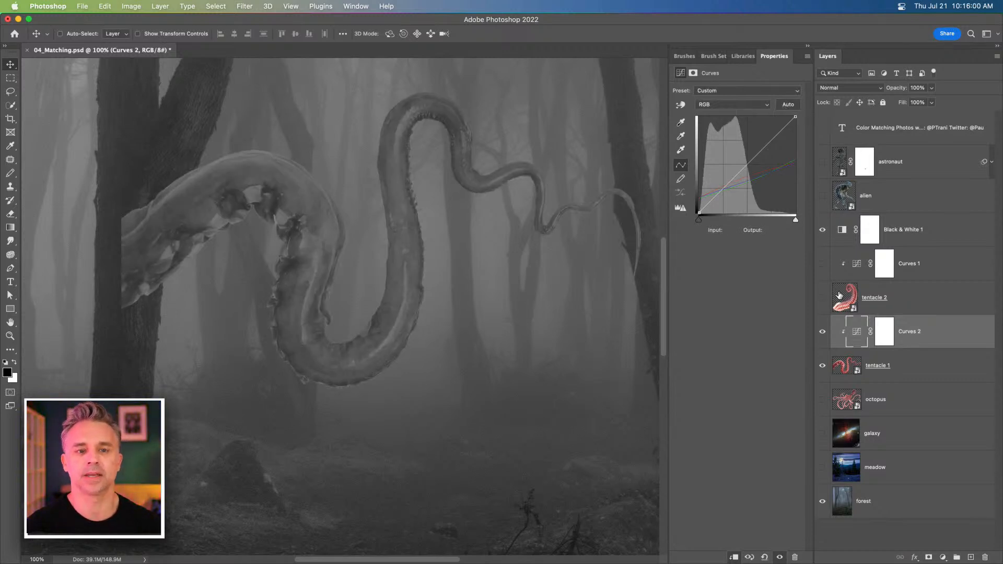
# Step: Hide tentacle 1 with its Curves adjustment and show the octopus layer instead
pyautogui.click(866, 404)
pyautogui.moveTo(822, 367); pyautogui.dragTo(822, 334)
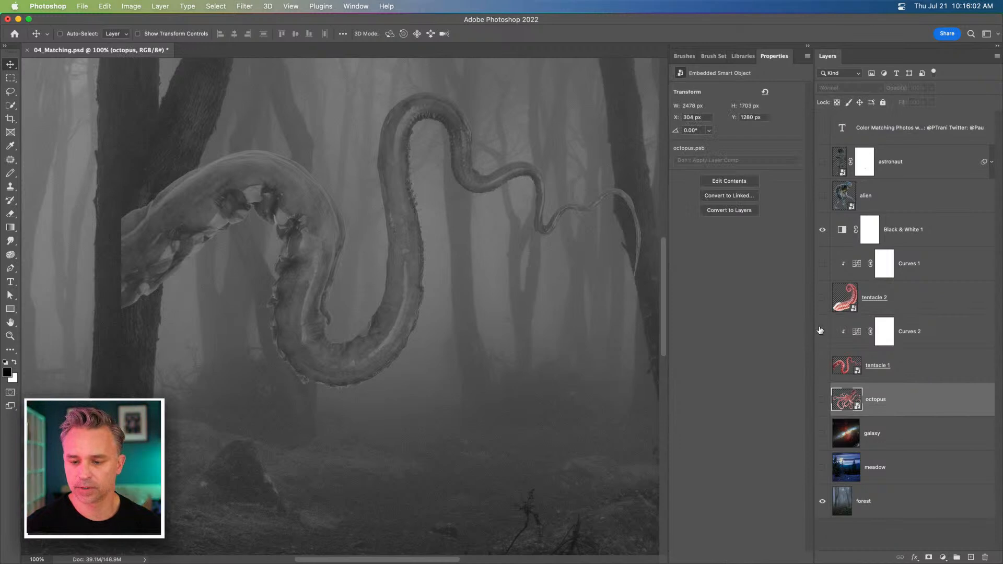
pyautogui.click(822, 402)
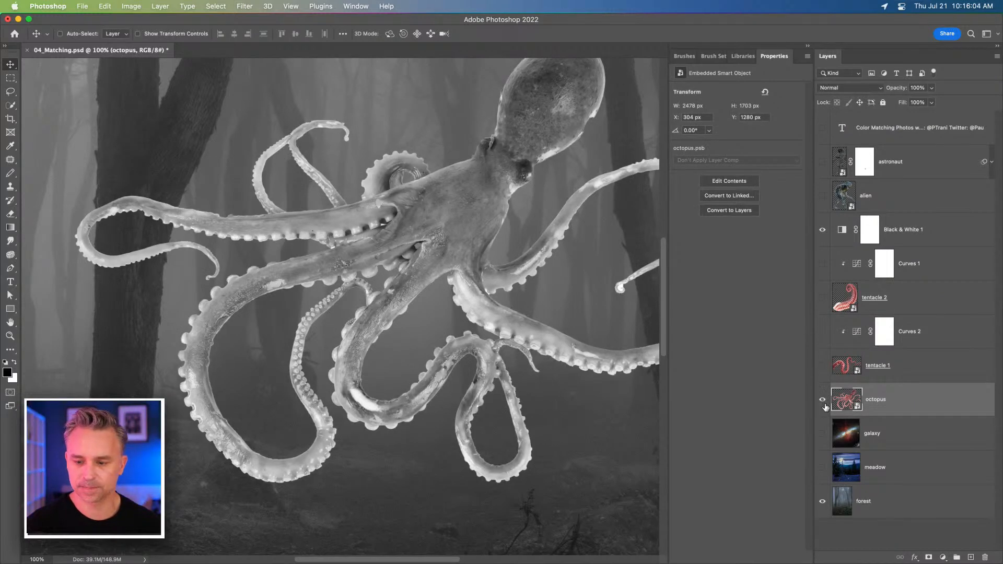
# Step: Add a Curves adjustment clipped to the octopus layer and apply its auto correction
pyautogui.click(943, 557)
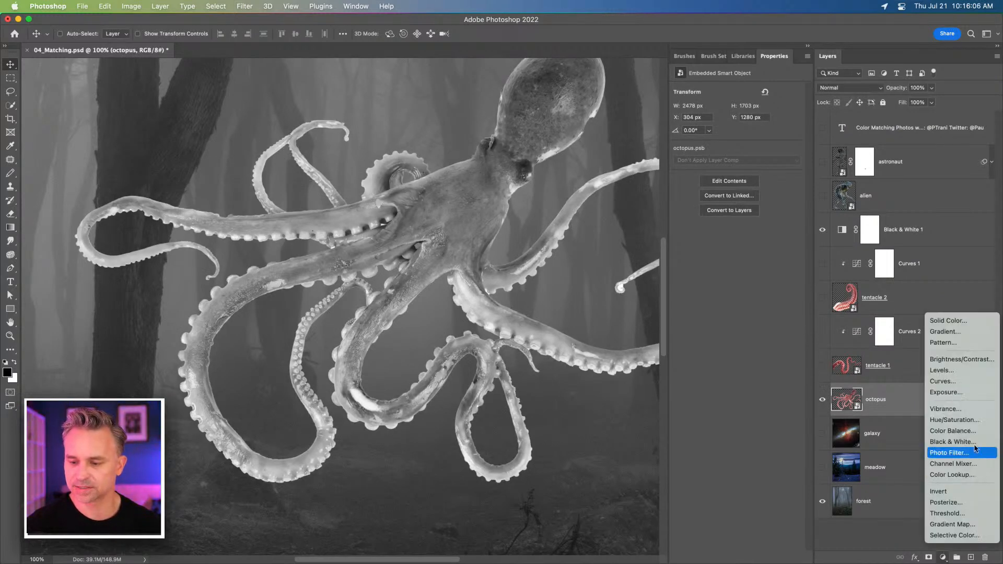
pyautogui.click(962, 386)
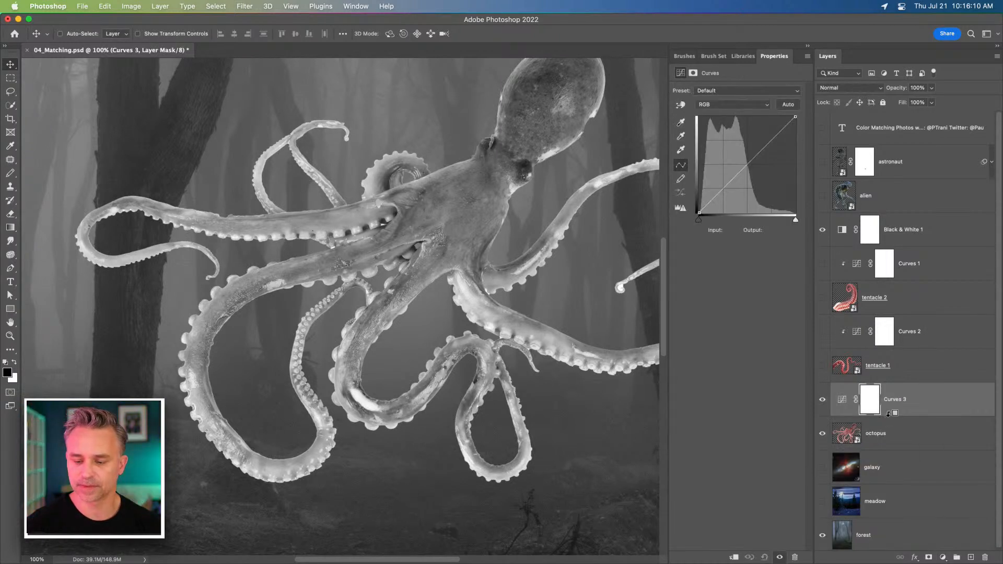
pyautogui.keyDown('alt'); pyautogui.click(888, 414); pyautogui.keyUp('alt')
pyautogui.click(856, 399)
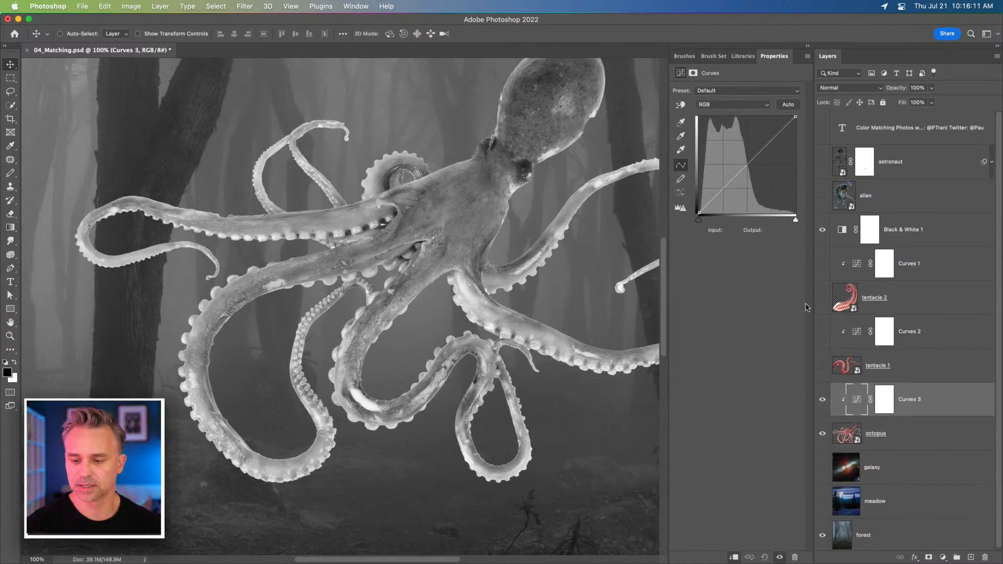
pyautogui.click(784, 105)
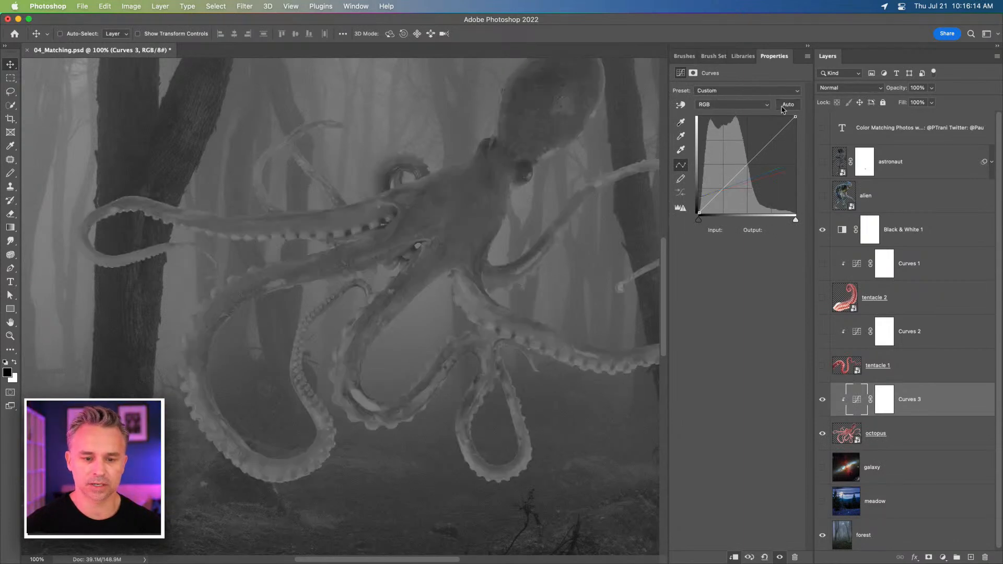
# Step: Show both tentacle layers with their Curves adjustments alongside the octopus, and hide the Black & White layer
pyautogui.click(821, 365)
pyautogui.click(822, 342)
pyautogui.click(822, 302)
pyautogui.click(827, 254)
pyautogui.click(821, 233)
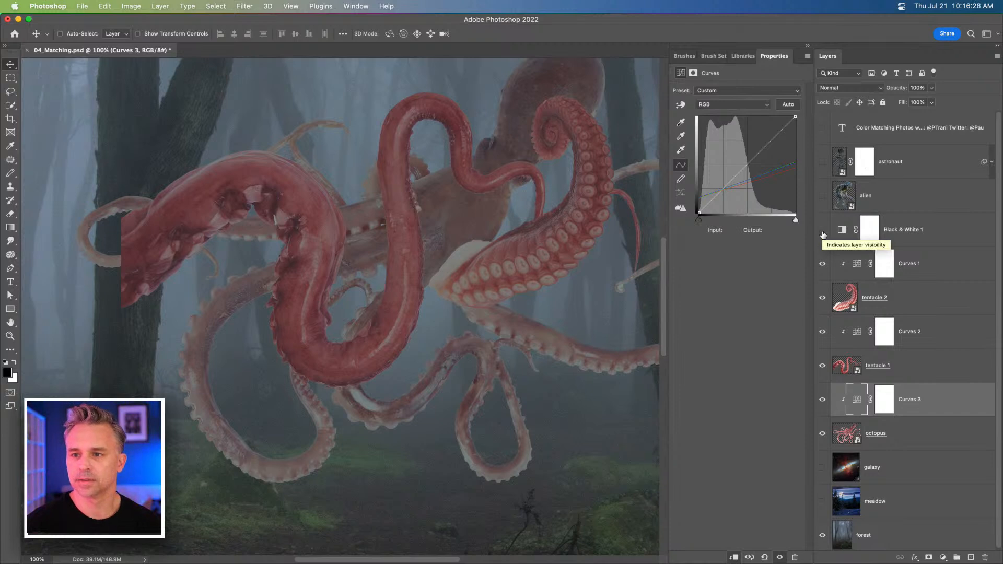
pyautogui.moveTo(454, 284)
pyautogui.mouseDown()
pyautogui.moveTo(387, 282)
pyautogui.moveTo(433, 286)
pyautogui.mouseUp()
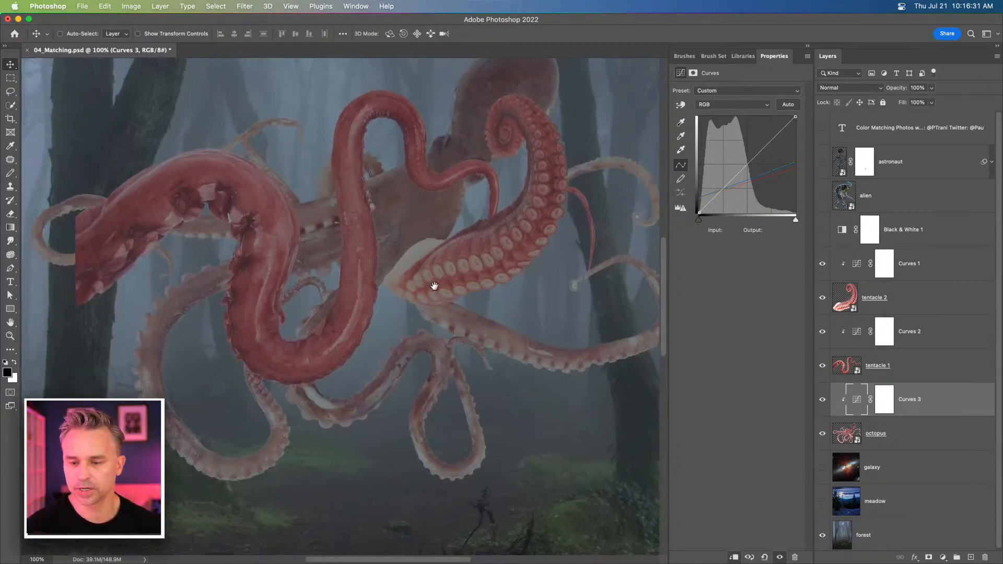
# Step: Show and select the alien layer, and hide the tentacle and octopus layers with their Curves adjustments
pyautogui.click(822, 197)
pyautogui.click(895, 200)
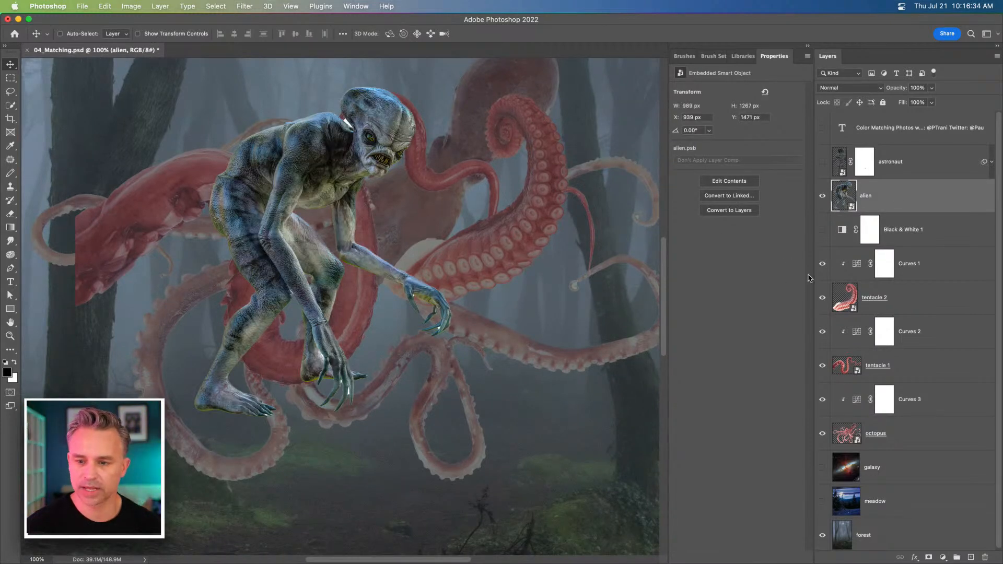
pyautogui.moveTo(822, 264); pyautogui.dragTo(823, 433)
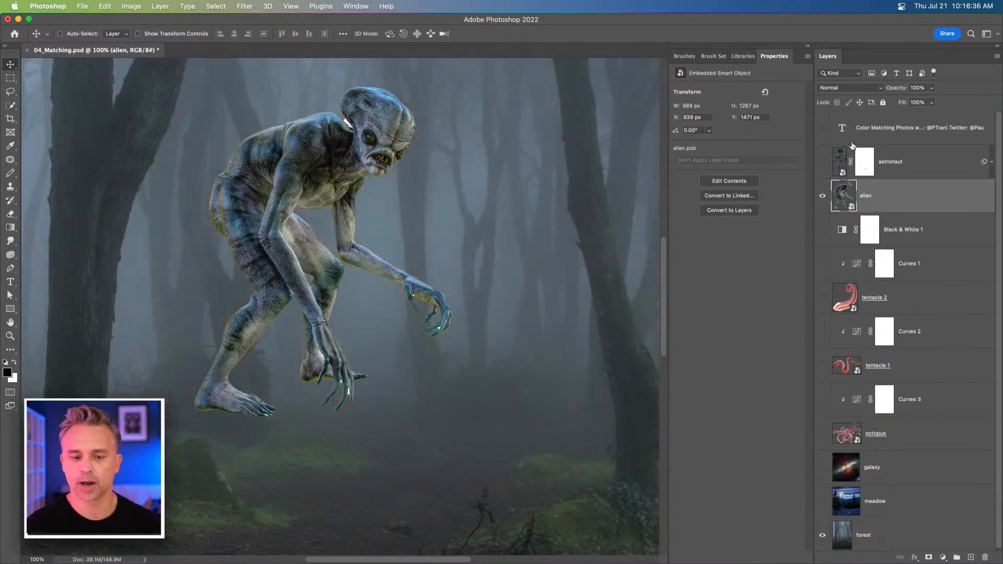
# Step: Move the alien down onto the forest floor near the middle and scale it up to about 102%
pyautogui.moveTo(321, 246); pyautogui.dragTo(408, 321)
pyautogui.press('super+t')
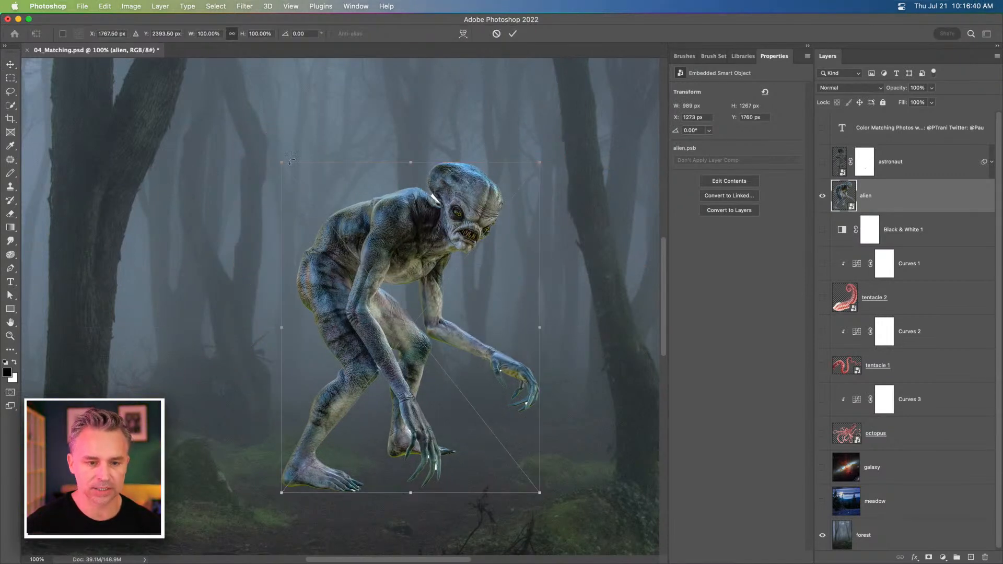
pyautogui.moveTo(292, 190)
pyautogui.mouseDown()
pyautogui.moveTo(310, 214)
pyautogui.moveTo(286, 182)
pyautogui.mouseUp()
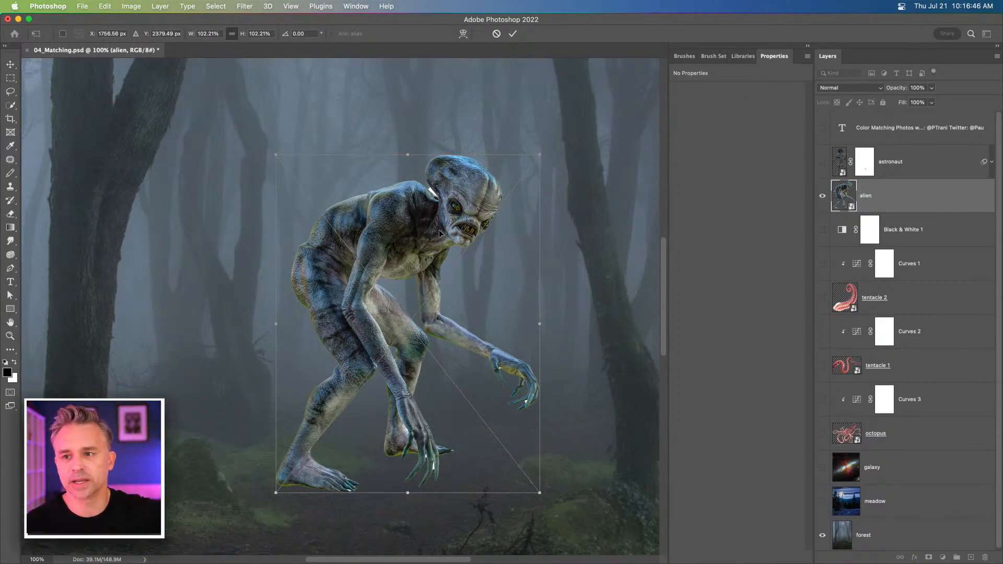
pyautogui.press('Return')
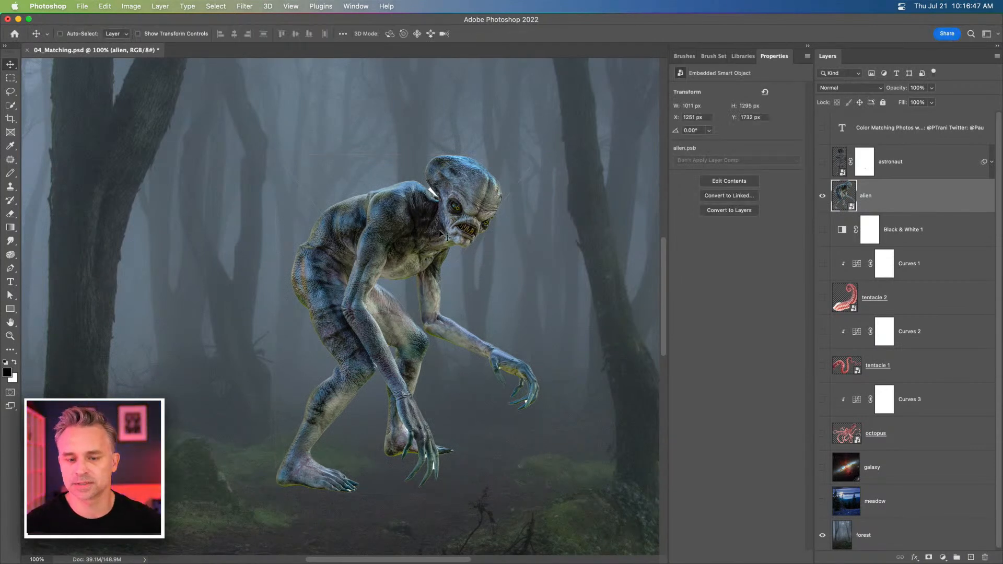
# Step: Add a Curves adjustment clipped to the alien layer and apply its auto correction
pyautogui.click(943, 557)
pyautogui.click(945, 380)
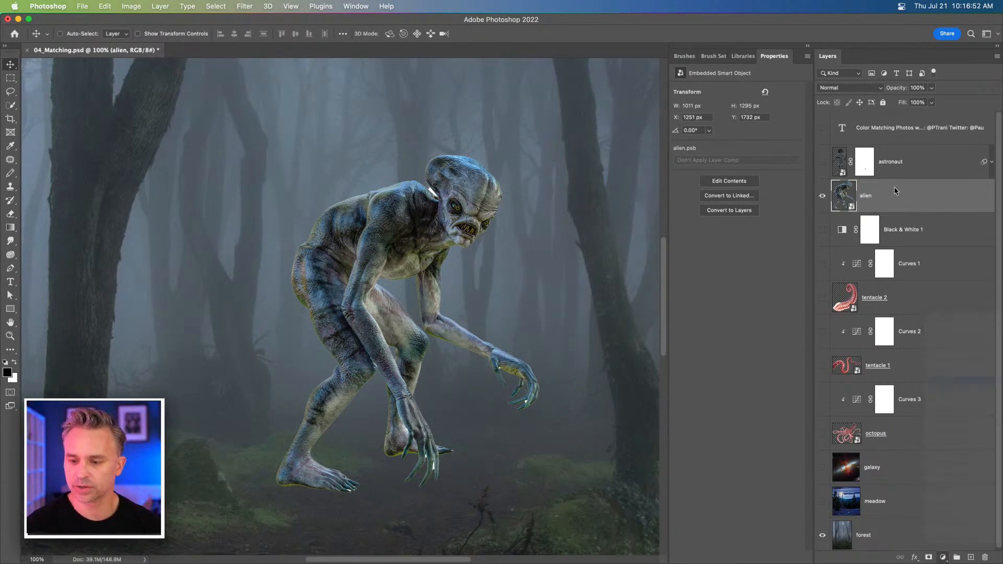
pyautogui.keyDown('alt'); pyautogui.click(910, 212); pyautogui.keyUp('alt')
pyautogui.click(851, 197)
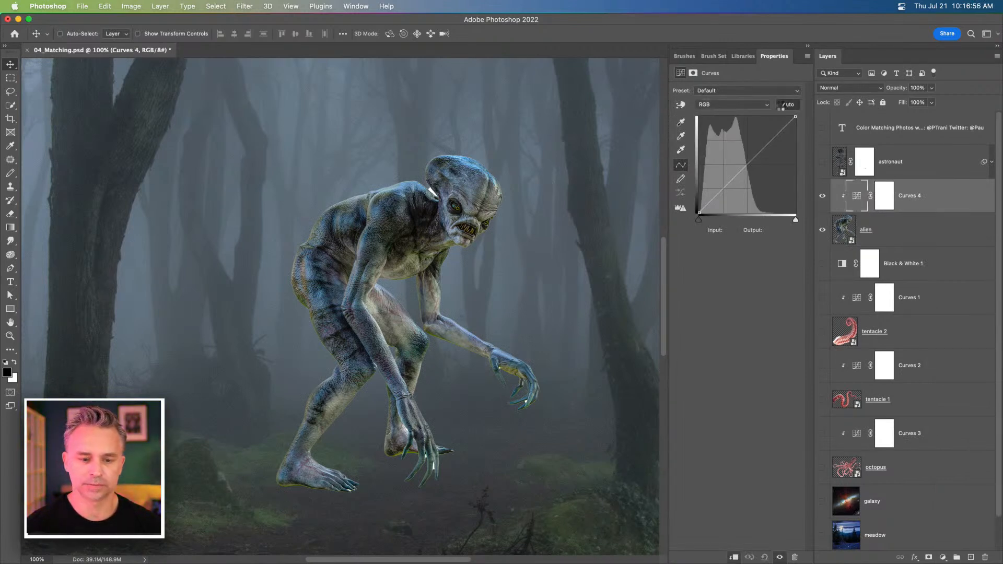
pyautogui.click(783, 105)
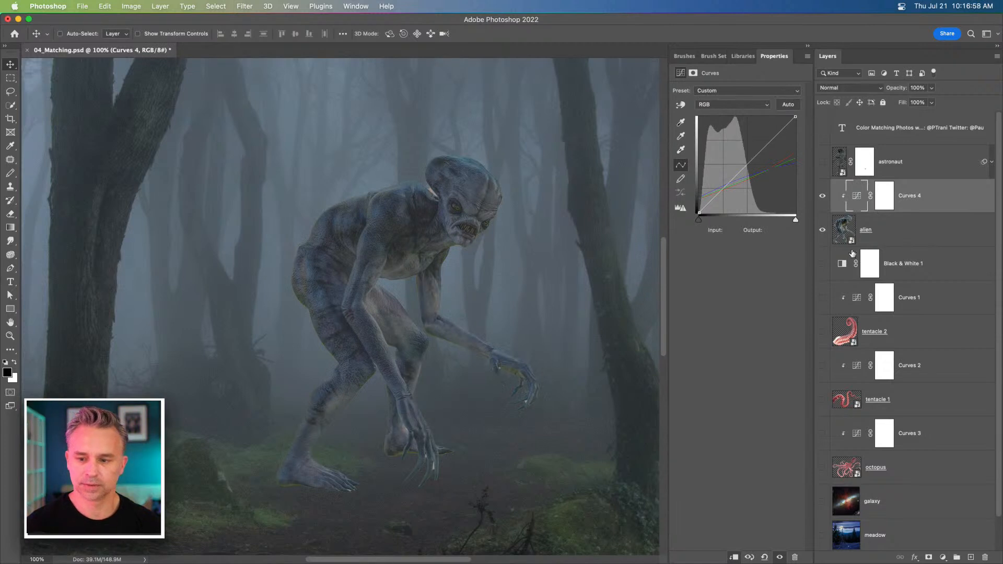
# Step: Open the alien smart object's contents and get a close view of the area between its shoulder and head
pyautogui.click(858, 234)
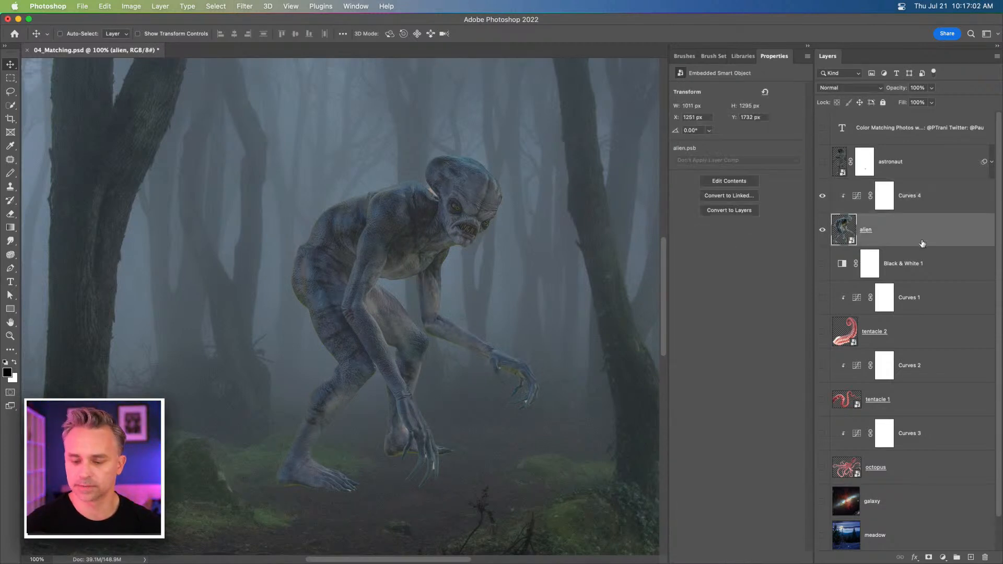
pyautogui.press('super+minus')
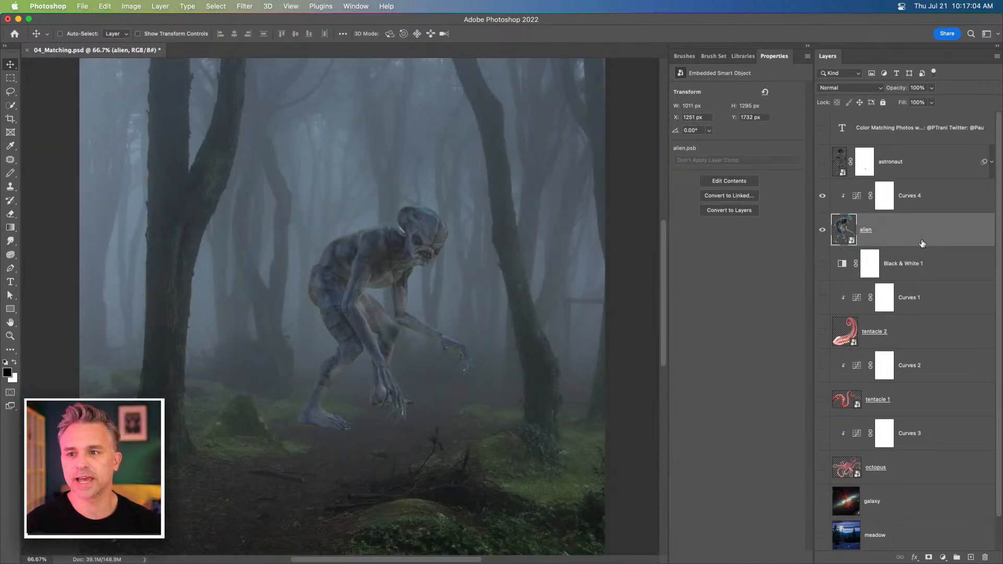
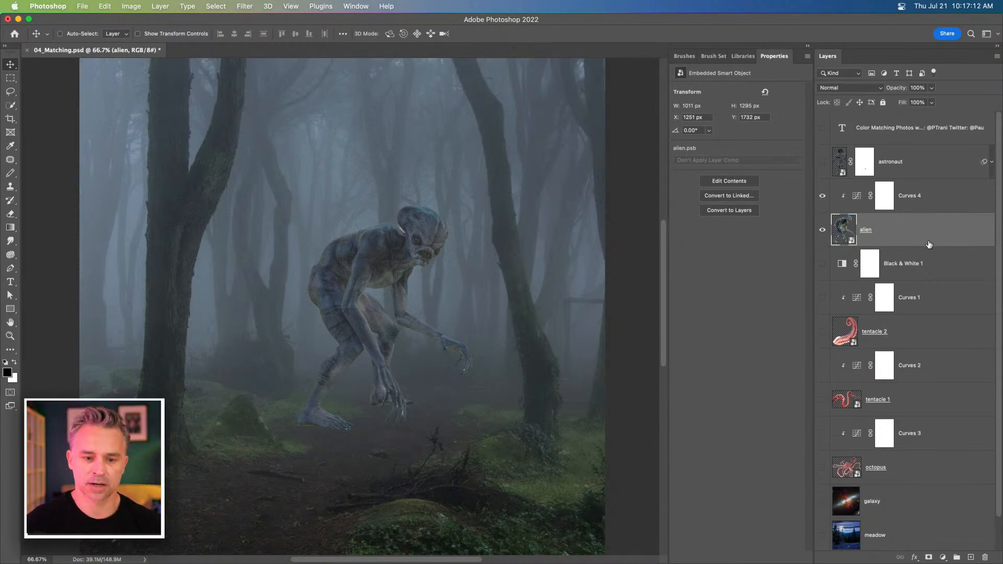
pyautogui.doubleClick(841, 235)
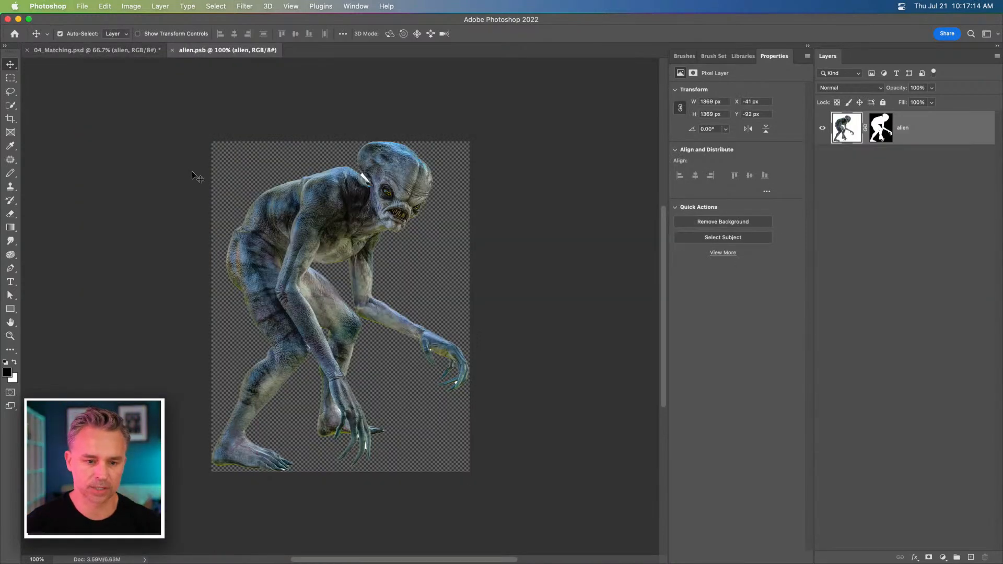
pyautogui.press('super+plus')
pyautogui.press('super+plus')
pyautogui.press('super+plus')
pyautogui.moveTo(287, 138); pyautogui.dragTo(365, 466)
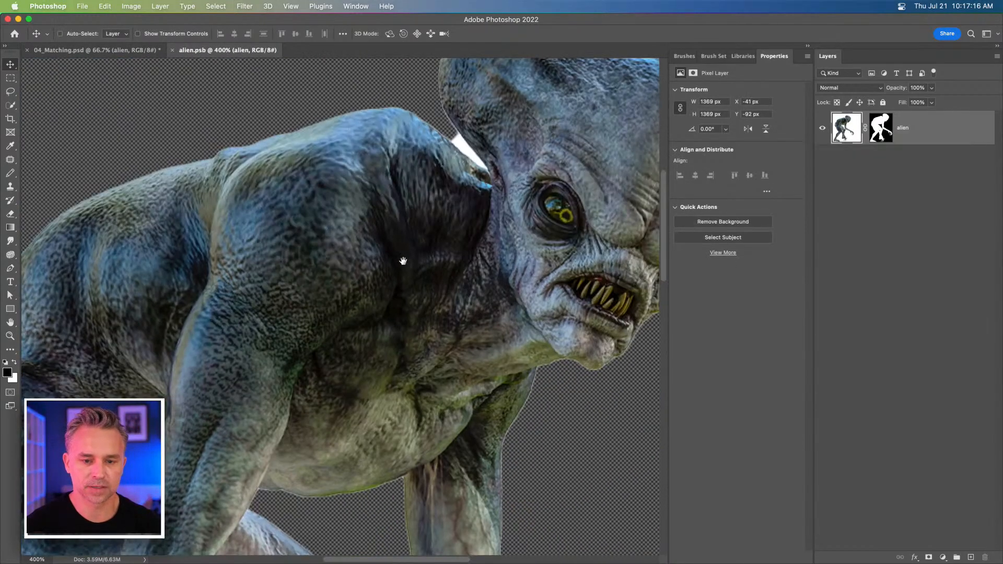
pyautogui.moveTo(402, 261); pyautogui.dragTo(403, 305)
# Step: Mask out the white patch between the alien's shoulder and head using Quick Selection, and save and close the smart object's contents
pyautogui.press('w')
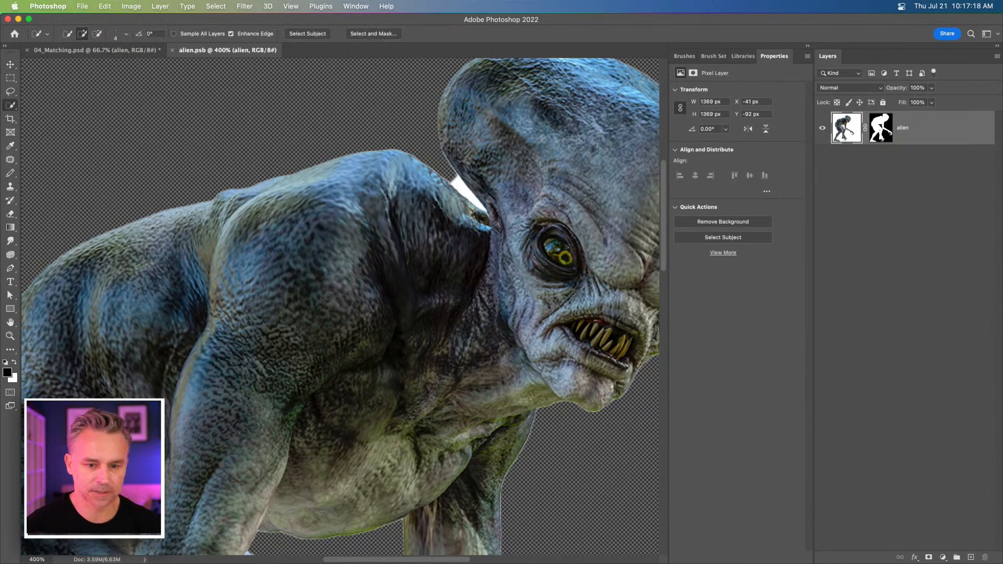
pyautogui.click(887, 133)
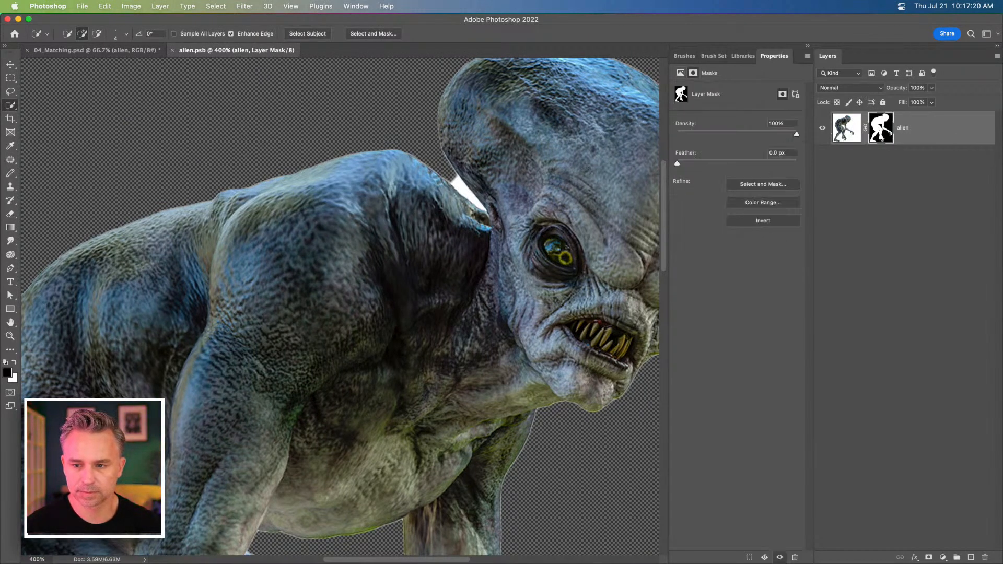
pyautogui.moveTo(459, 179); pyautogui.dragTo(470, 193)
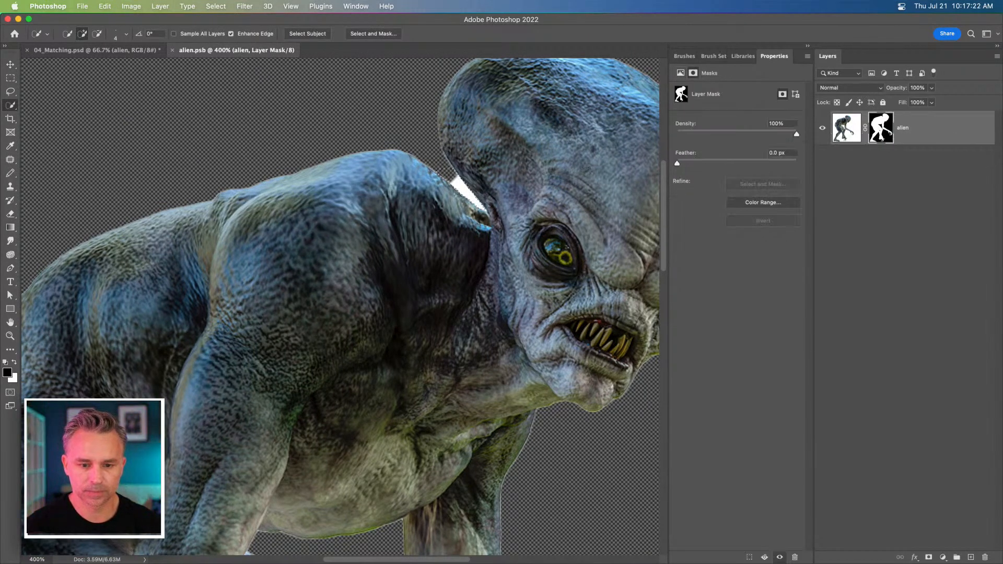
pyautogui.hotkey('alt', 'BackSpace')
pyautogui.press('super+d')
pyautogui.press('super+s')
pyautogui.press('super+w')
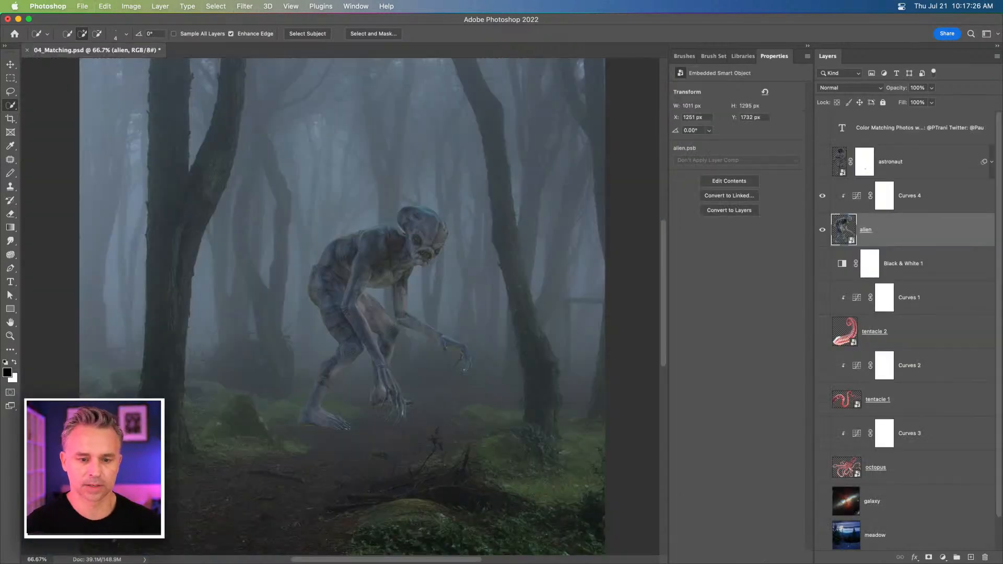
# Step: Show and select the astronaut layer, and hide the alien layer with its Curves adjustment
pyautogui.click(10, 65)
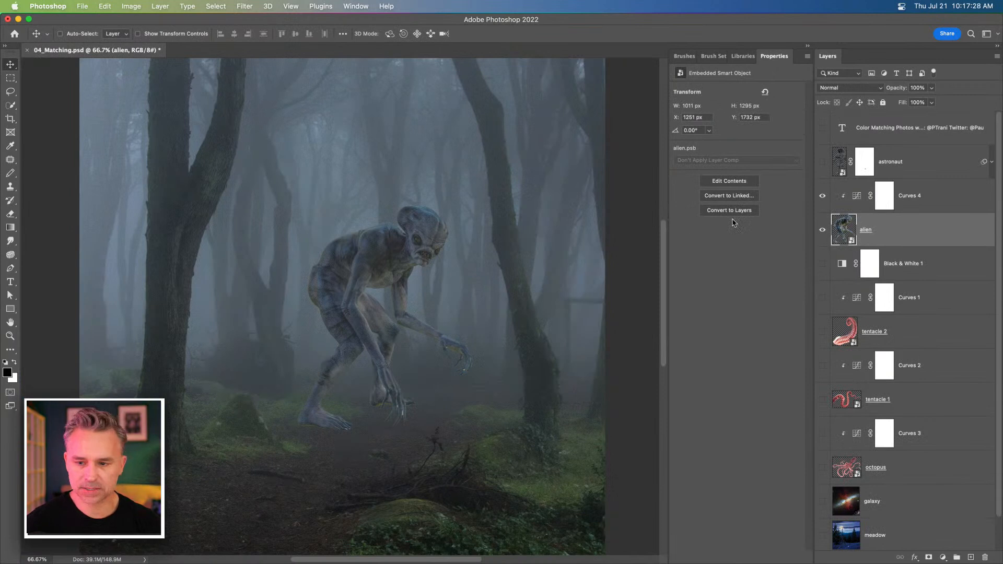
pyautogui.click(822, 162)
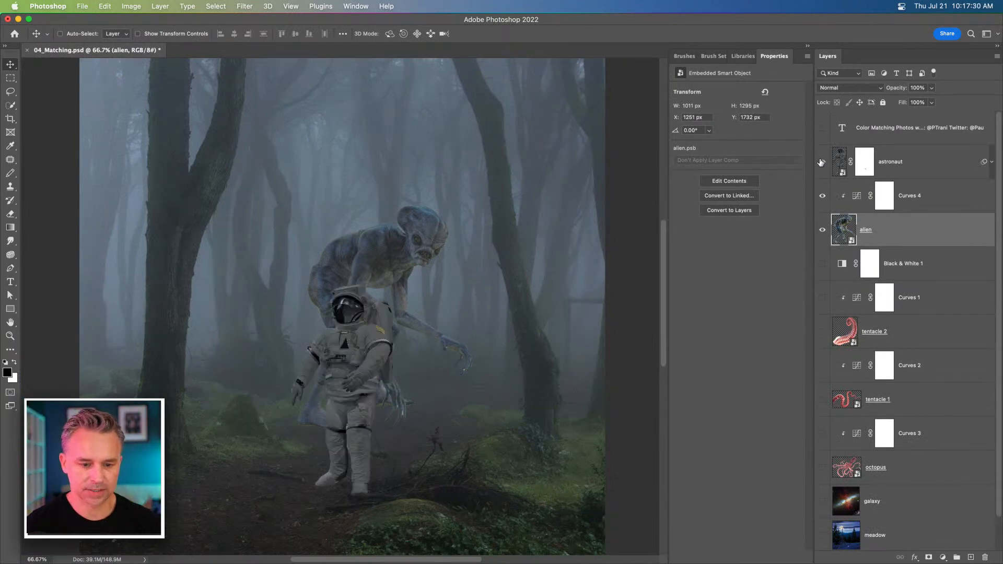
pyautogui.click(897, 174)
pyautogui.click(821, 197)
pyautogui.click(821, 230)
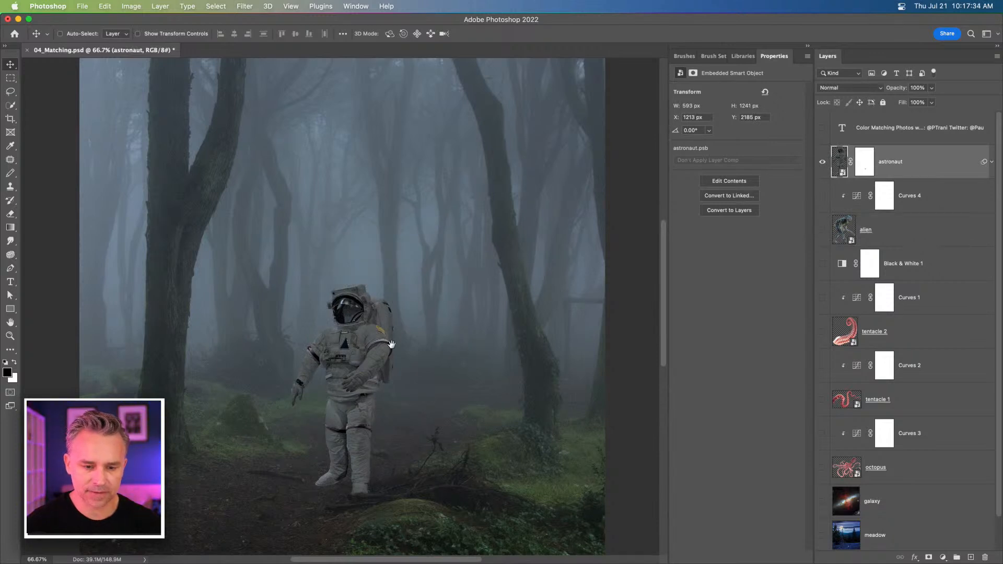
# Step: Add a Curves adjustment clipped to the astronaut layer and apply its auto correction
pyautogui.scroll(-3, 417, 277)
pyautogui.hscroll(-1, 417, 277)
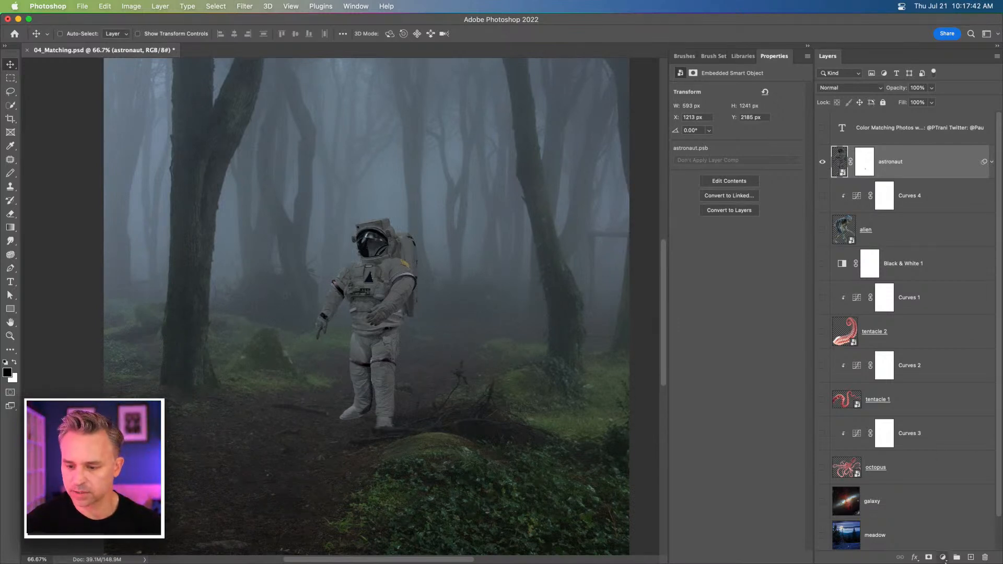
pyautogui.click(943, 557)
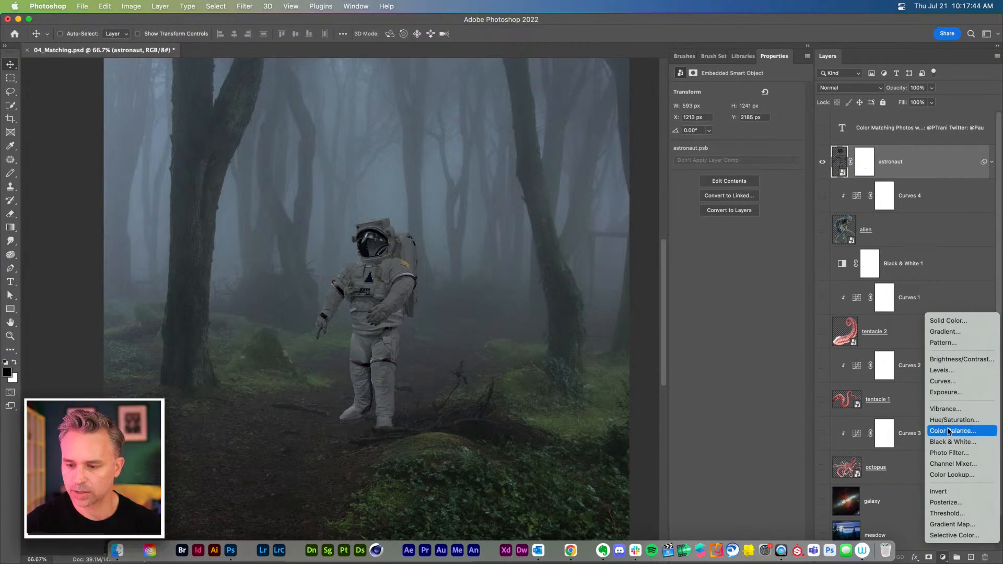
pyautogui.click(960, 382)
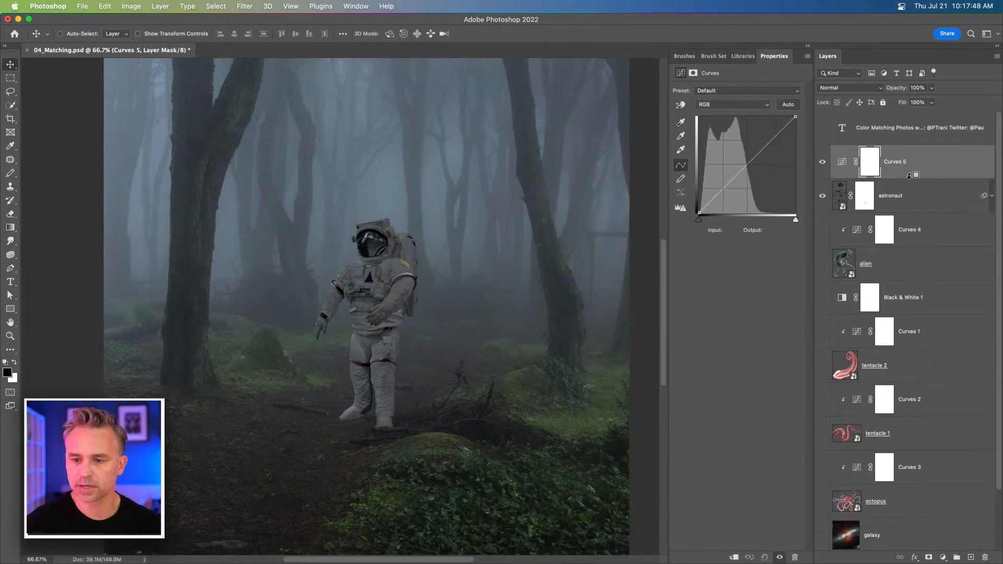
pyautogui.keyDown('alt'); pyautogui.click(908, 175); pyautogui.keyUp('alt')
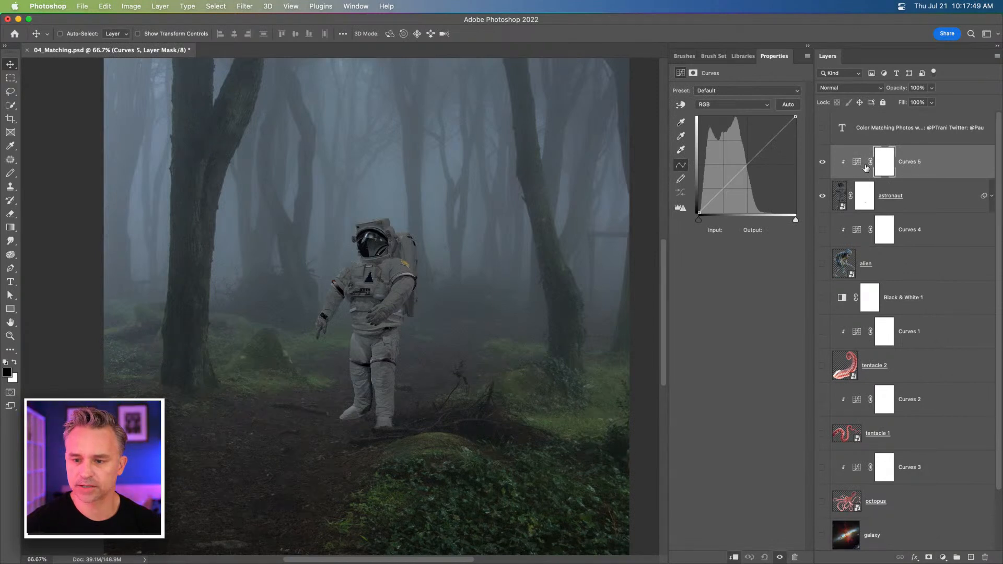
pyautogui.click(787, 104)
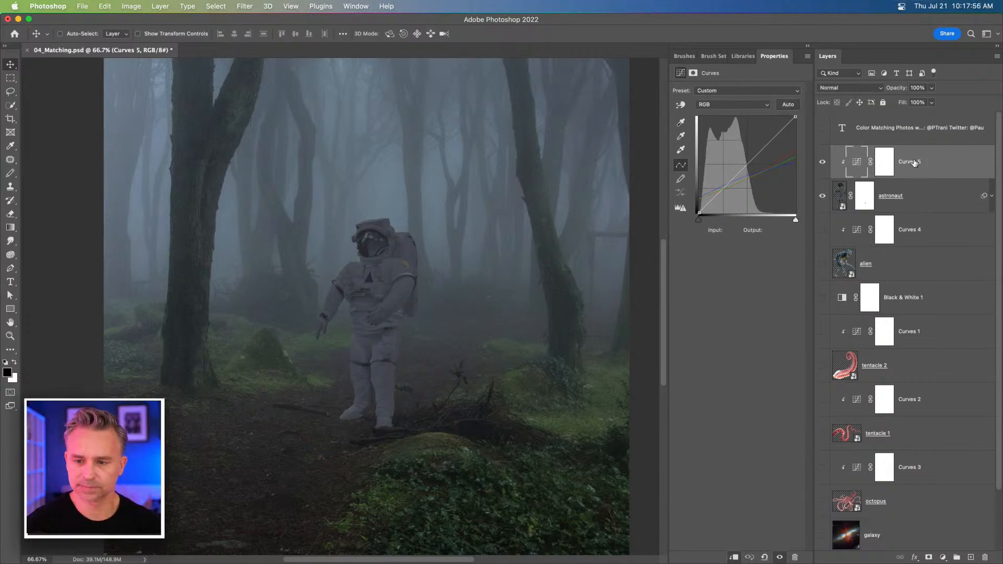
# Step: Compare the astronaut with and without its Curves adjustment at 44% opacity, and delete the adjustment
pyautogui.moveTo(898, 90); pyautogui.dragTo(870, 90)
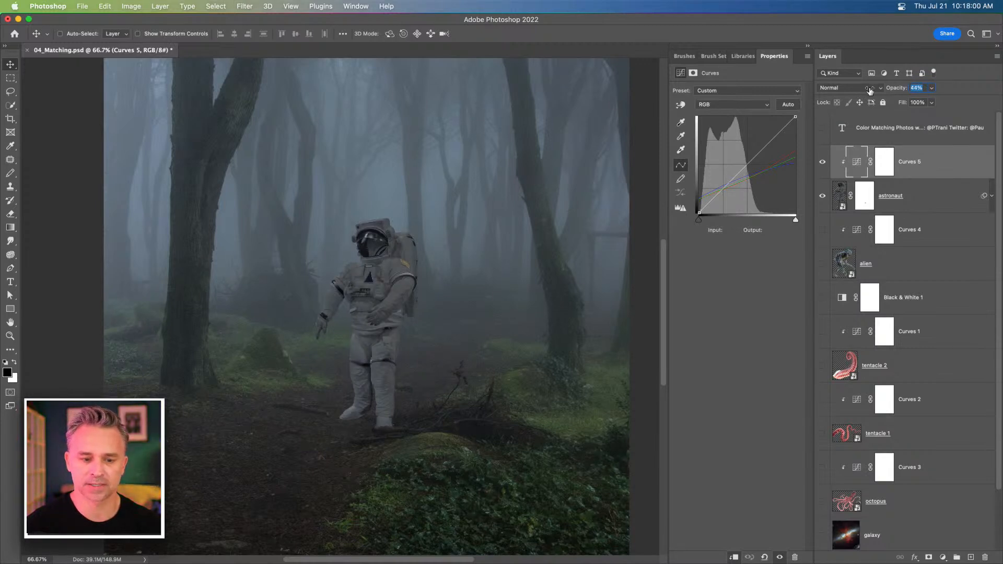
pyautogui.click(822, 167)
pyautogui.click(822, 166)
pyautogui.click(821, 167)
pyautogui.click(822, 167)
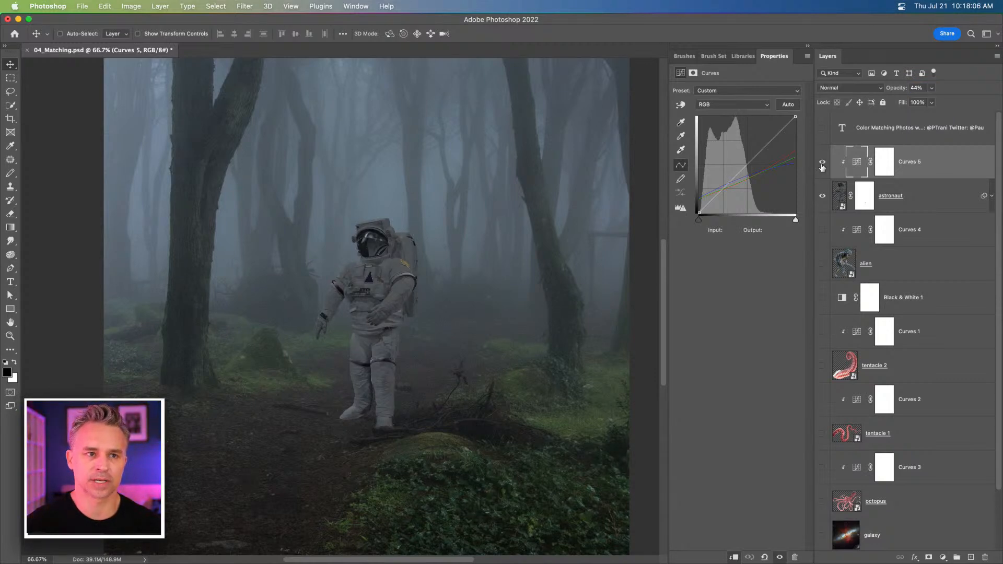
pyautogui.press('BackSpace')
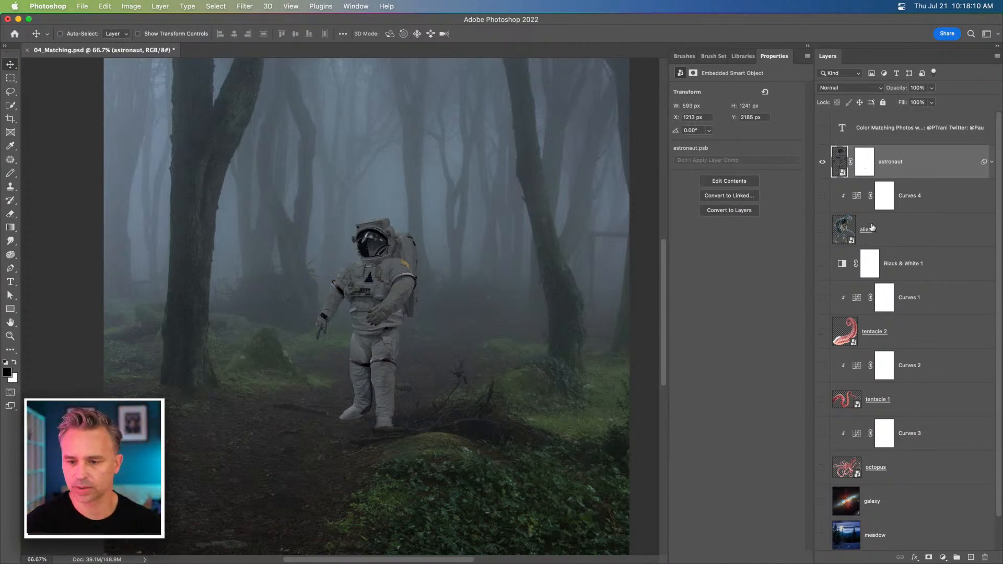
# Step: Show the alien with its Curves adjustment and move both left behind the astronaut, to about X 929 px, Y 1725 px
pyautogui.click(869, 241)
pyautogui.click(822, 230)
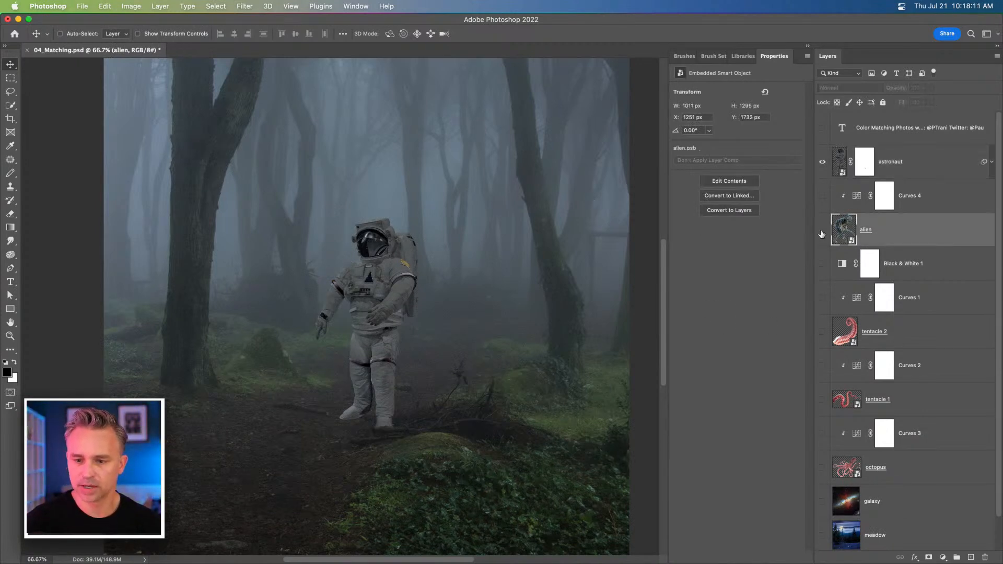
pyautogui.click(822, 198)
pyautogui.keyDown('shift'); pyautogui.click(935, 197); pyautogui.keyUp('shift')
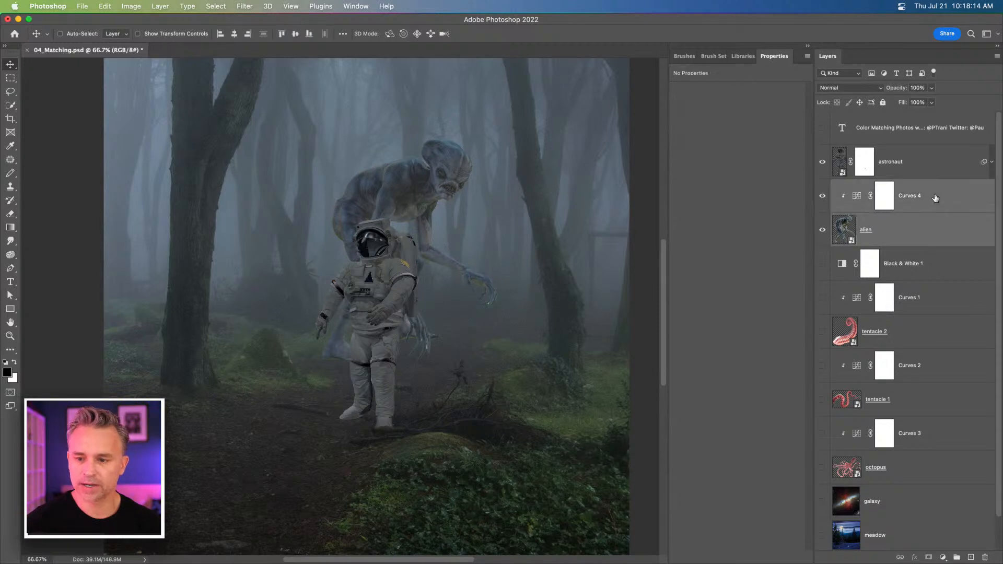
pyautogui.press('super')
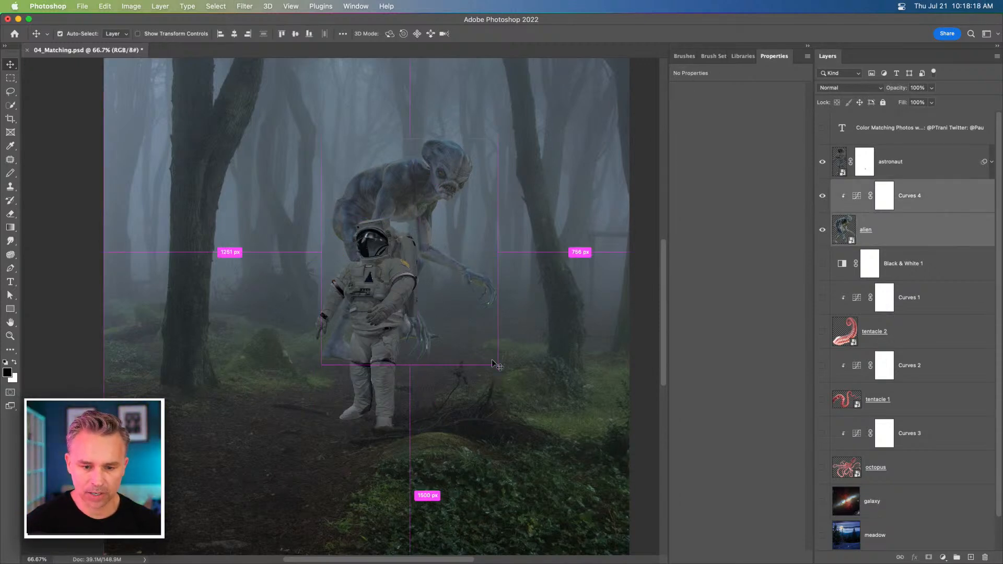
pyautogui.moveTo(405, 186); pyautogui.dragTo(348, 186)
# Step: Add a layer mask to the alien and fade out its lower legs with a soft black 1100 px brush at 8% flow
pyautogui.click(914, 234)
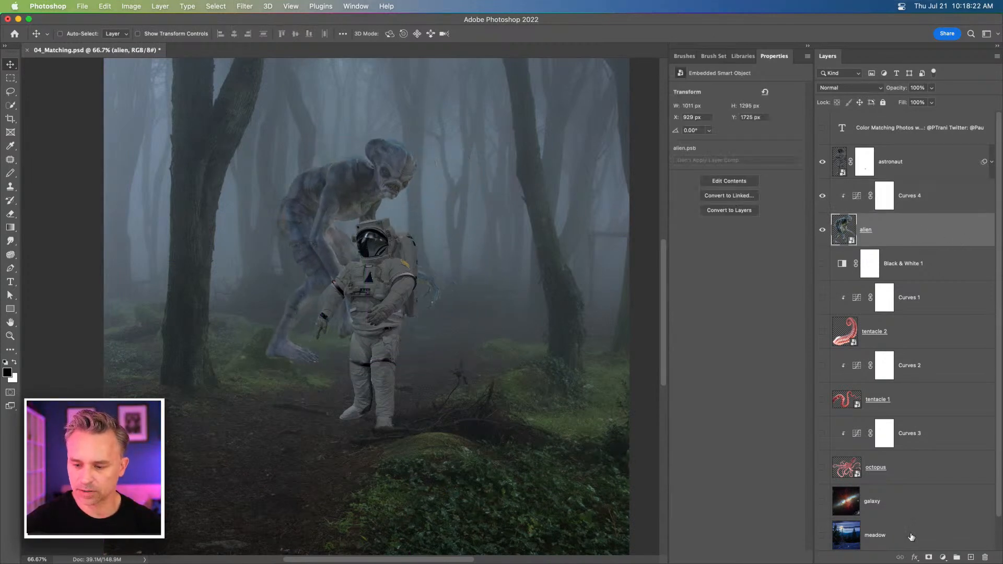
pyautogui.click(929, 557)
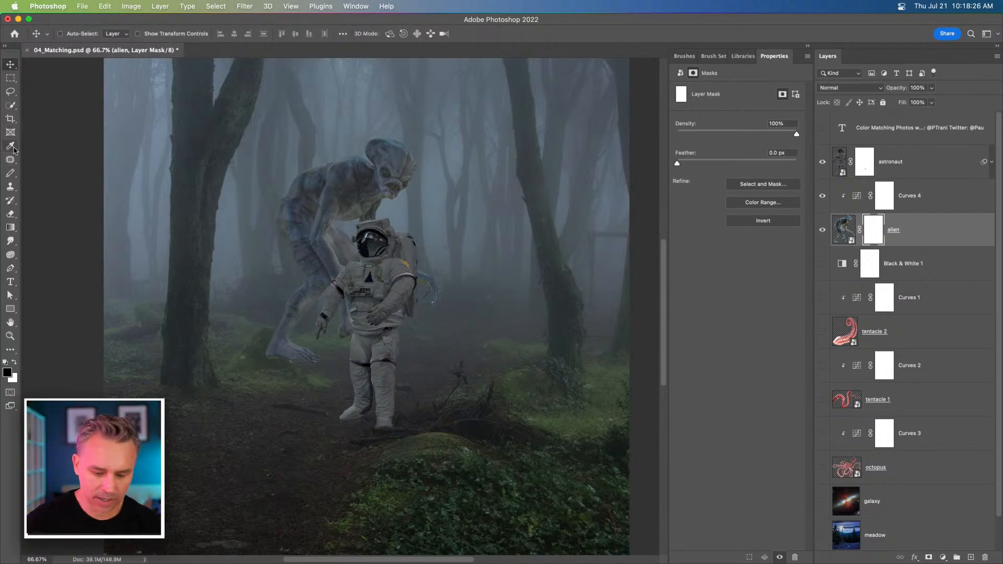
pyautogui.click(10, 173)
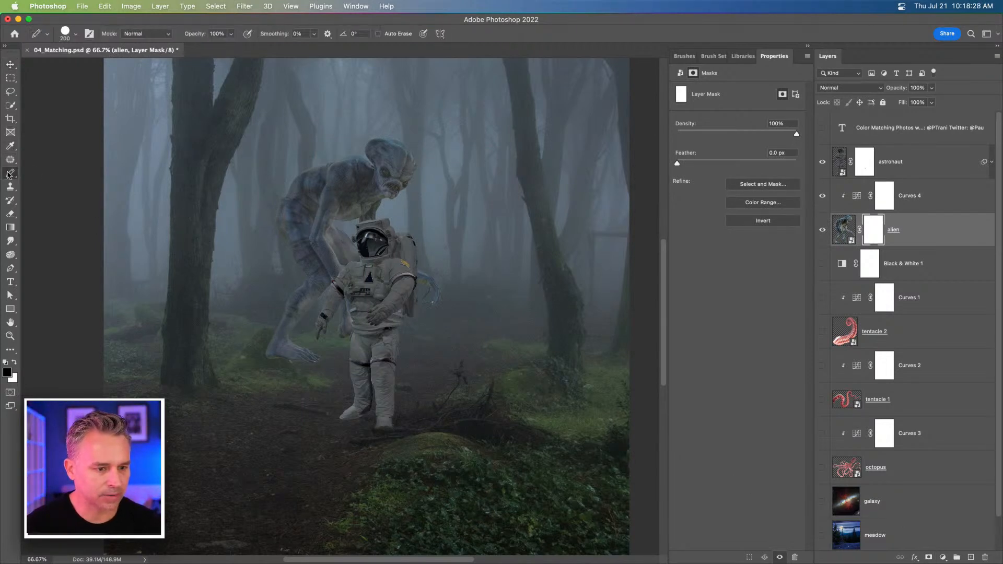
pyautogui.click(45, 173)
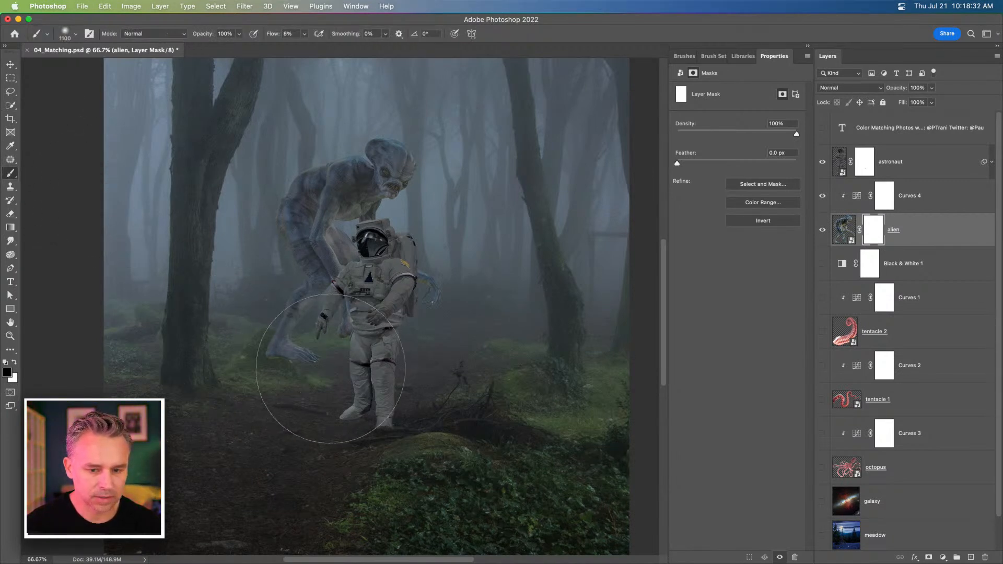
pyautogui.moveTo(331, 369)
pyautogui.mouseDown()
pyautogui.moveTo(276, 355)
pyautogui.moveTo(224, 292)
pyautogui.mouseUp()
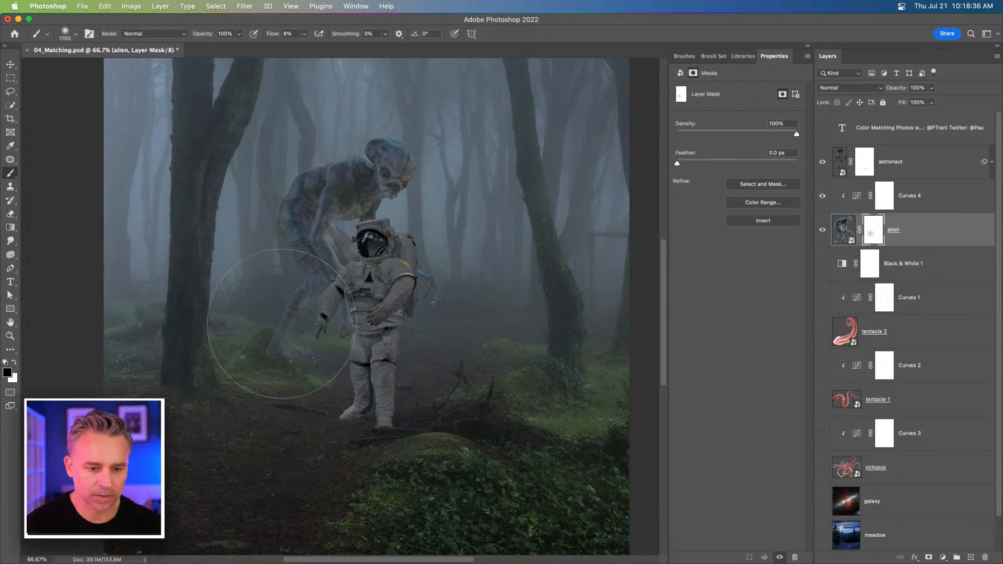
pyautogui.moveTo(283, 324); pyautogui.dragTo(253, 233)
# Step: Reduce the brush to 700 px and fade the alien's hips, legs and lower back into the fog on its mask
pyautogui.press('[')
pyautogui.press('[')
pyautogui.press('[')
pyautogui.press('[')
pyautogui.moveTo(253, 185)
pyautogui.mouseDown()
pyautogui.moveTo(303, 271)
pyautogui.moveTo(286, 202)
pyautogui.moveTo(238, 120)
pyautogui.moveTo(316, 293)
pyautogui.moveTo(280, 230)
pyautogui.moveTo(334, 311)
pyautogui.moveTo(298, 261)
pyautogui.moveTo(446, 323)
pyautogui.moveTo(365, 316)
pyautogui.moveTo(241, 270)
pyautogui.moveTo(275, 281)
pyautogui.moveTo(312, 418)
pyautogui.mouseUp()
# Step: Refine the faded edge of the alien's back on its mask, reducing the brush to 90 px
pyautogui.press('super+plus')
pyautogui.press('super+plus')
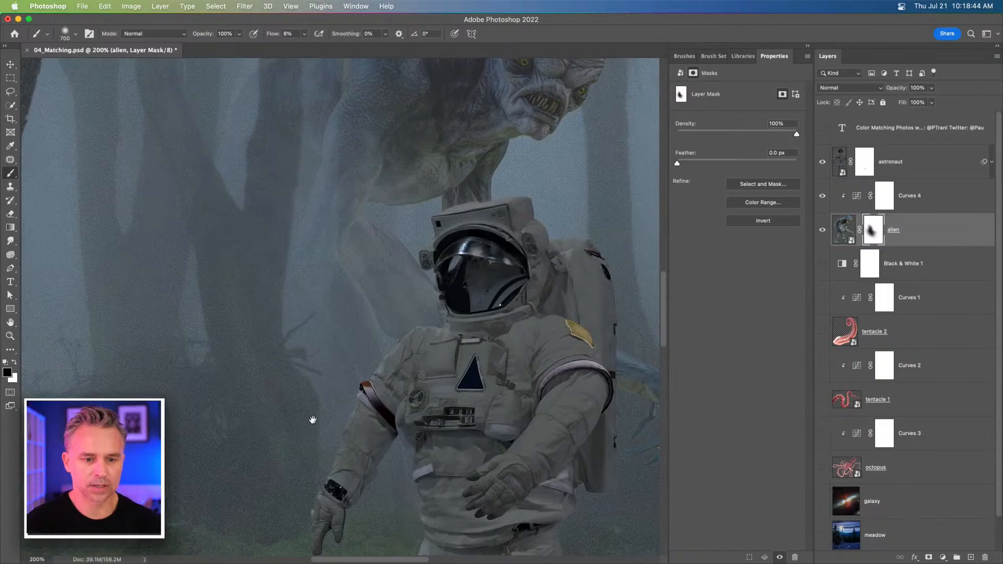
pyautogui.press('super+minus')
pyautogui.moveTo(279, 299); pyautogui.dragTo(295, 345)
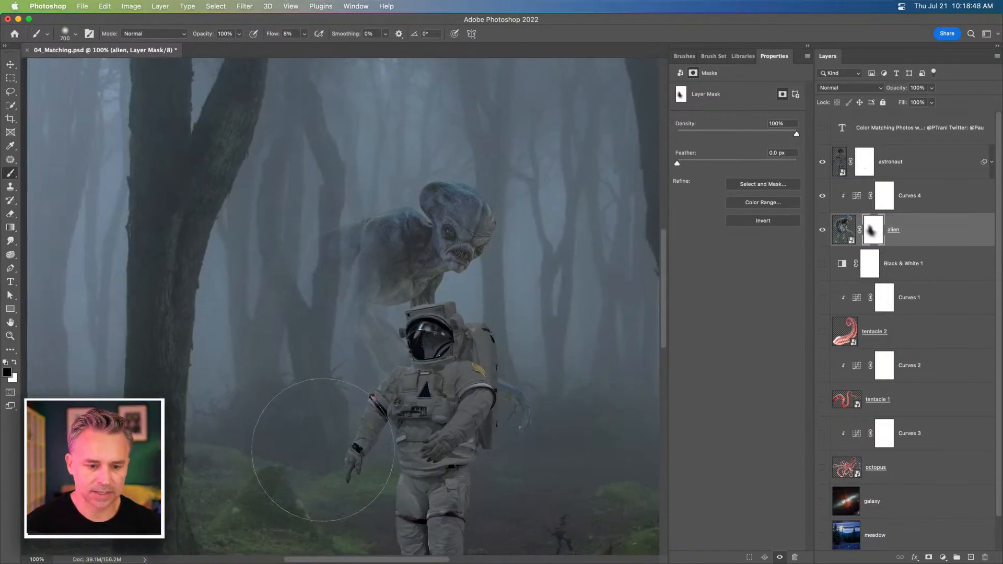
pyautogui.press('[')
pyautogui.press('[')
pyautogui.press('[')
pyautogui.press('[')
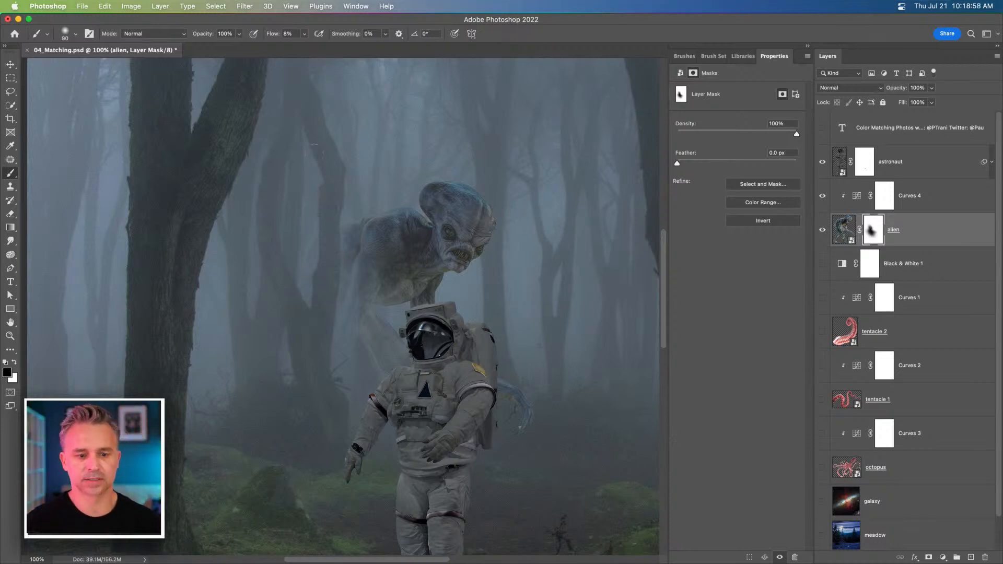
pyautogui.press('super+minus')
pyautogui.press('super+minus')
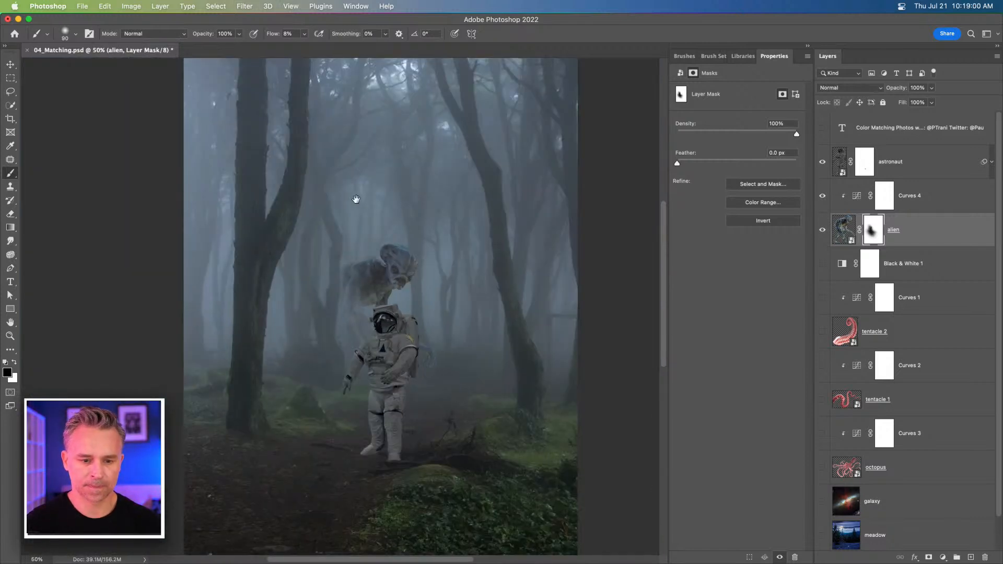
pyautogui.moveTo(372, 232); pyautogui.dragTo(380, 197)
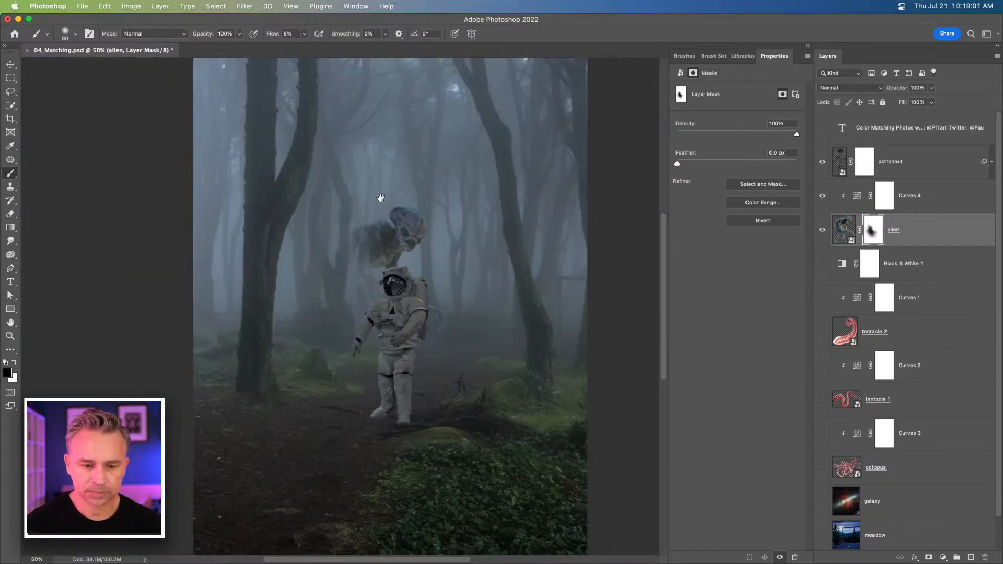
# Step: Hide the alien layer with its Curves adjustment, and select the tentacle 2 layer
pyautogui.click(903, 205)
pyautogui.click(917, 230)
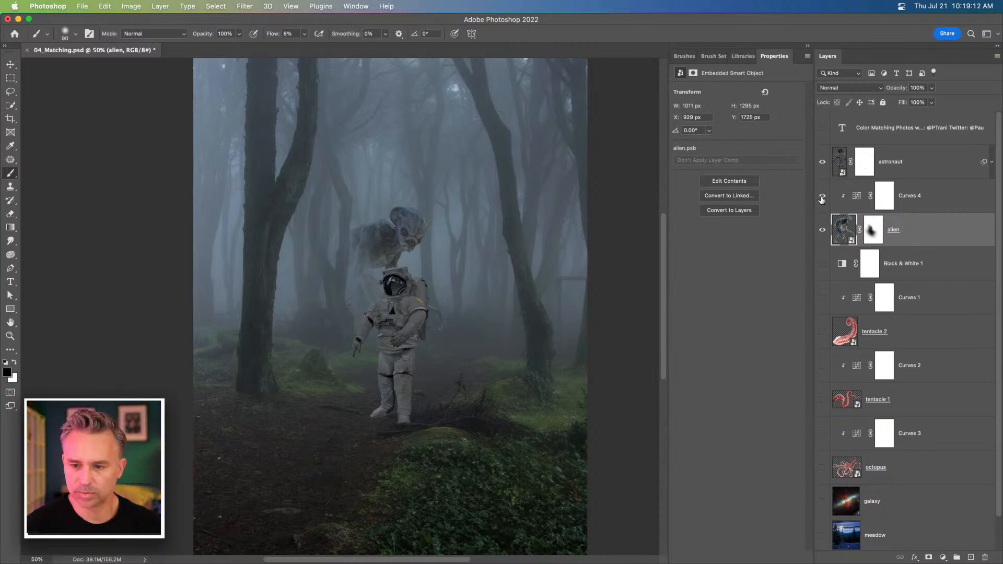
pyautogui.moveTo(821, 201); pyautogui.dragTo(822, 229)
pyautogui.click(844, 333)
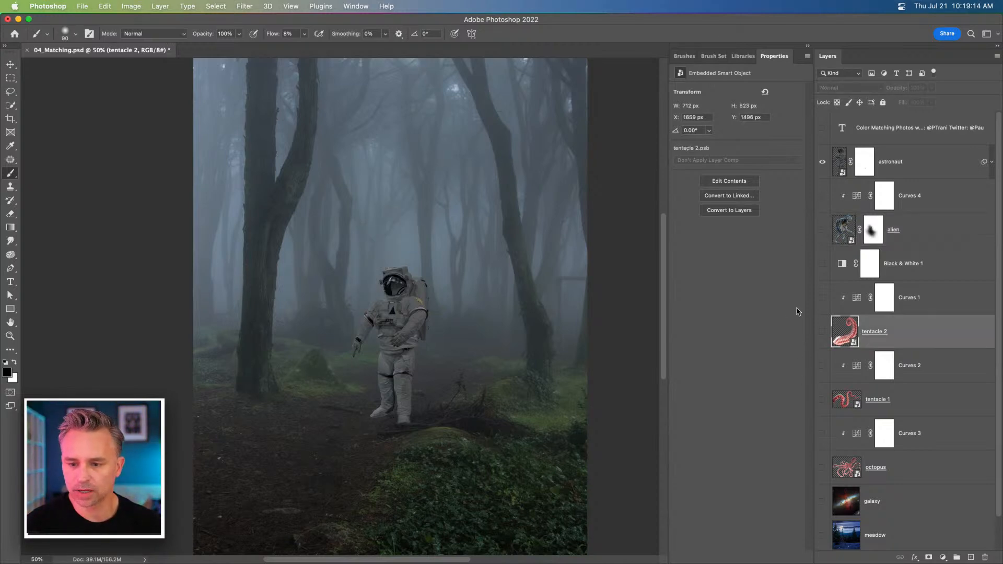
# Step: Show the tentacle 2 layer with its Curves 1 adjustment and convert the two together into one smart object
pyautogui.moveTo(823, 314); pyautogui.dragTo(821, 336)
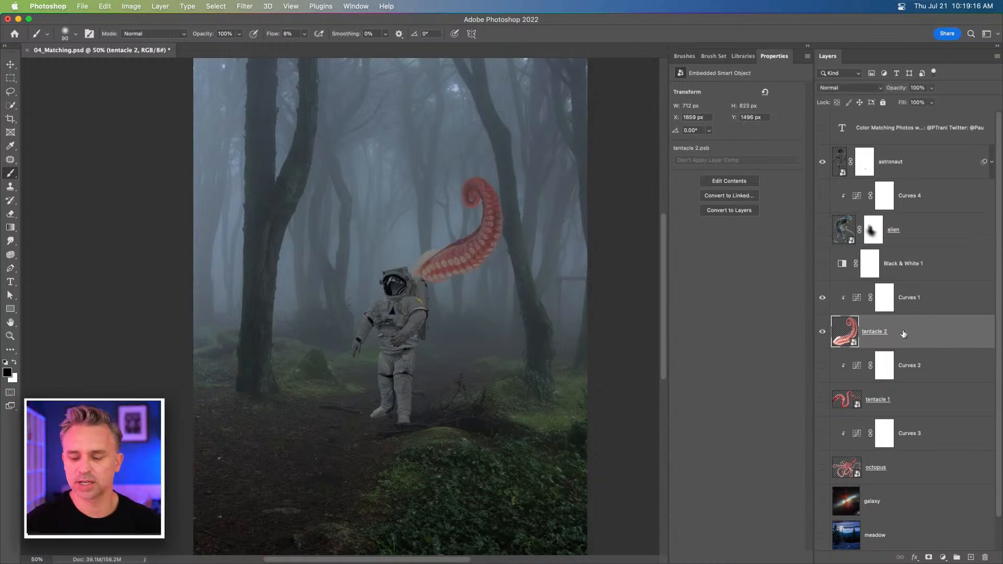
pyautogui.press('super+equal')
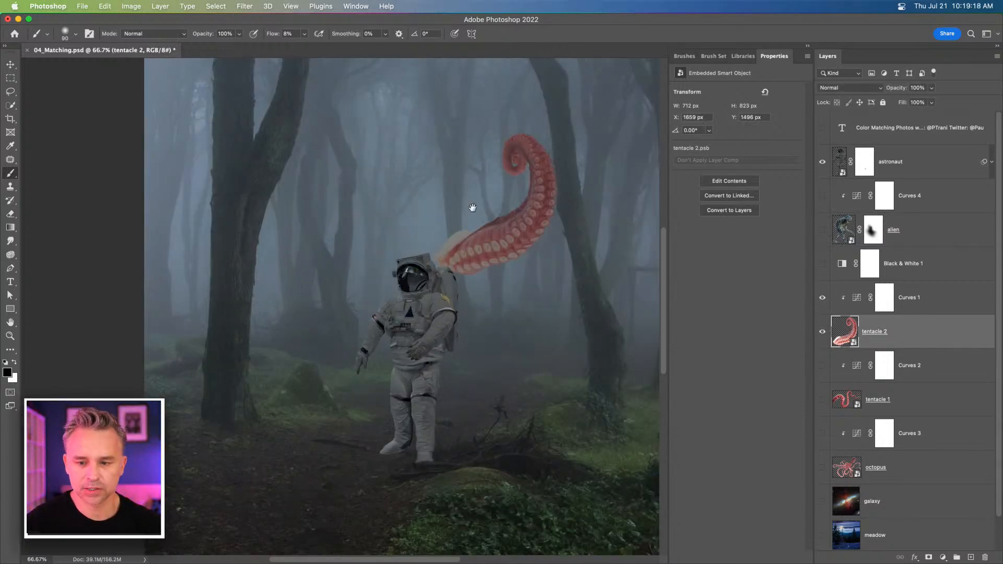
pyautogui.moveTo(470, 208); pyautogui.dragTo(351, 223)
pyautogui.keyDown('shift'); pyautogui.click(914, 301); pyautogui.keyUp('shift')
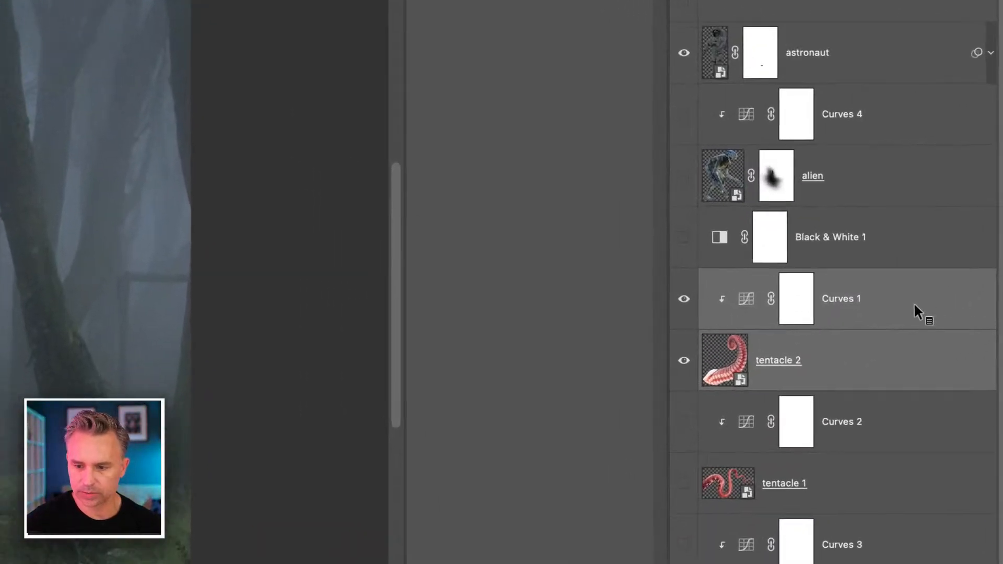
pyautogui.rightClick(922, 299)
pyautogui.click(713, 130)
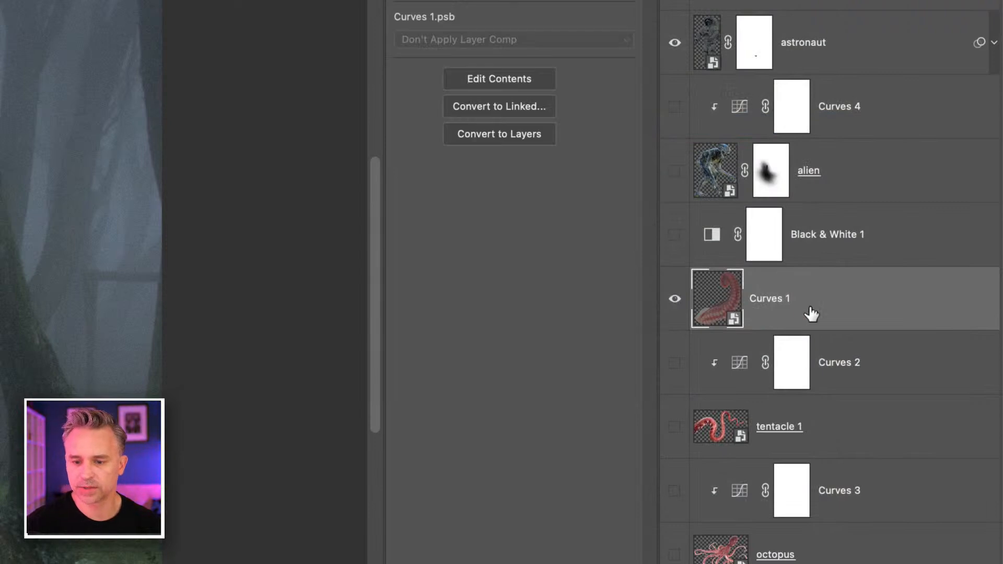
# Step: Rename the combined smart object layer as tentacle
pyautogui.doubleClick(766, 302)
pyautogui.write('tentacle')
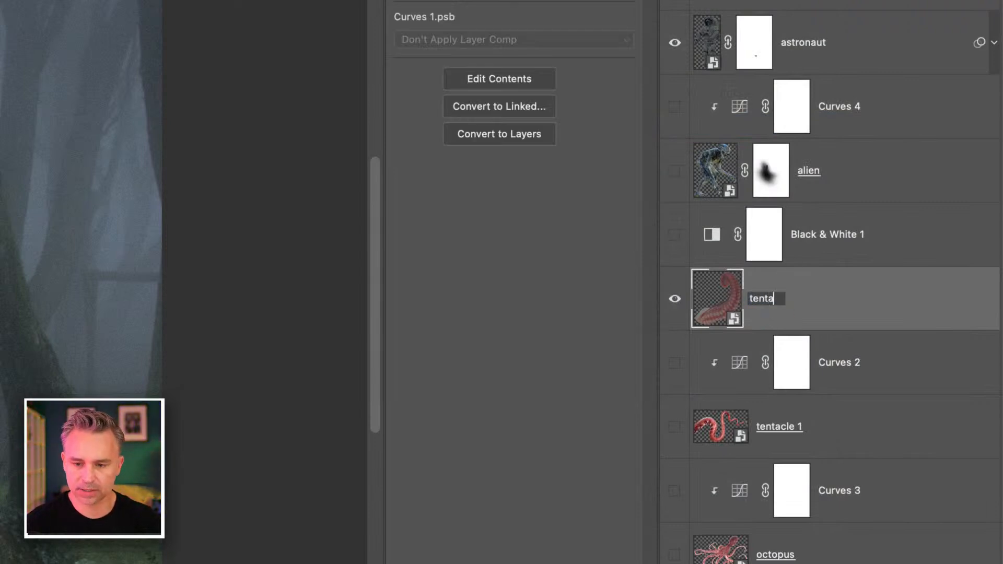
pyautogui.press('Return')
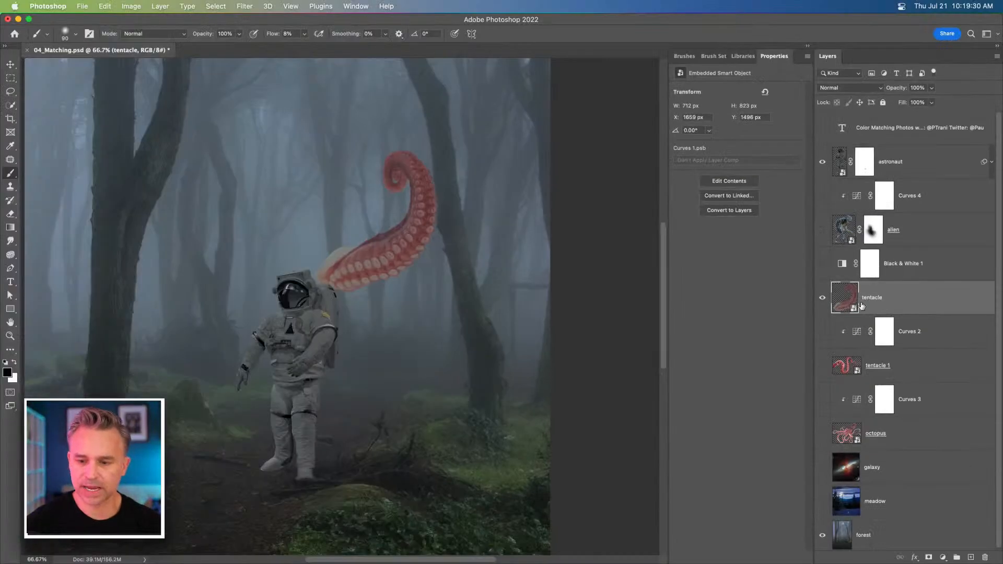
# Step: Enable the Harmonization neural filter on the tentacle layer with the forest layer as reference image
pyautogui.click(244, 6)
pyautogui.click(243, 52)
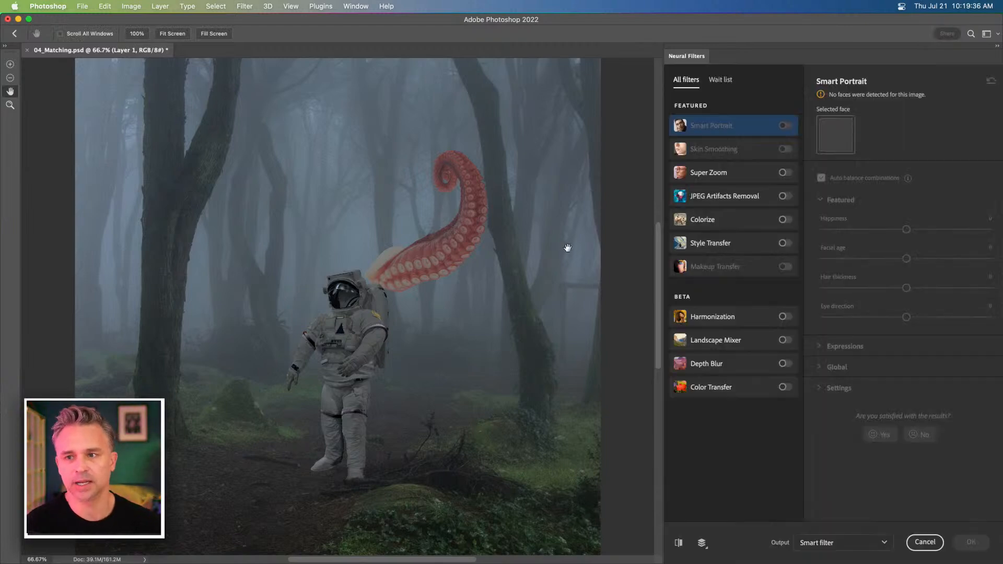
pyautogui.click(783, 317)
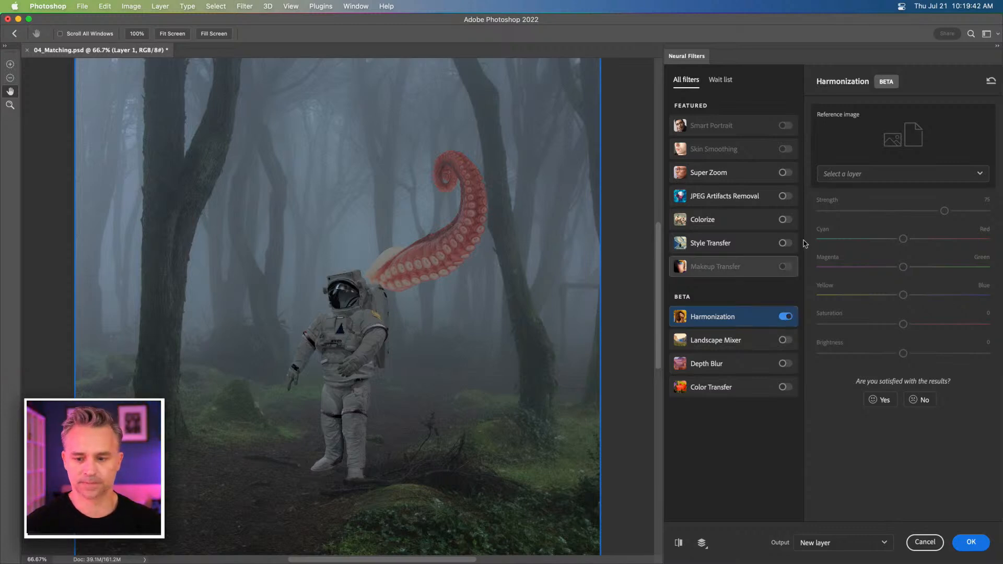
pyautogui.click(886, 178)
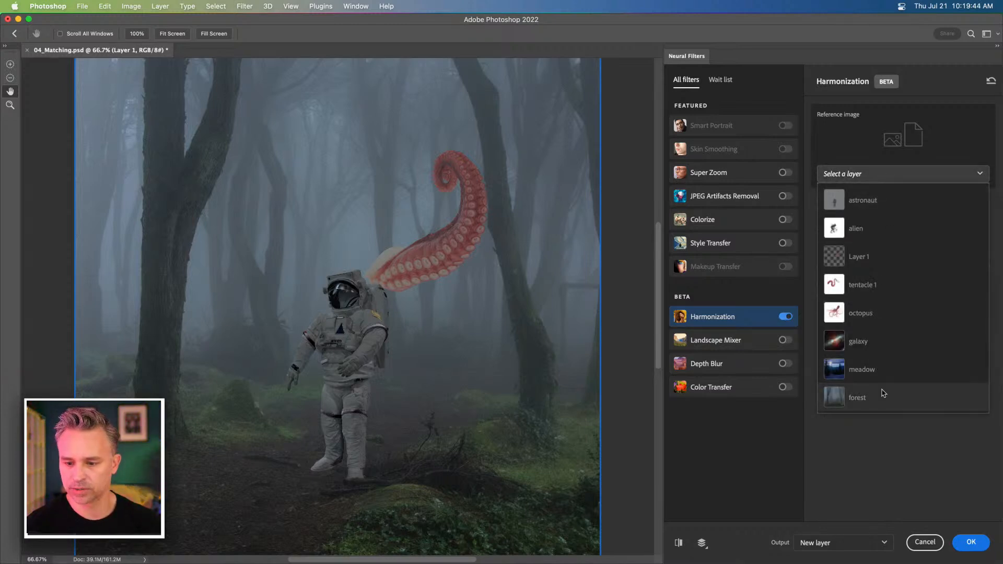
pyautogui.click(885, 395)
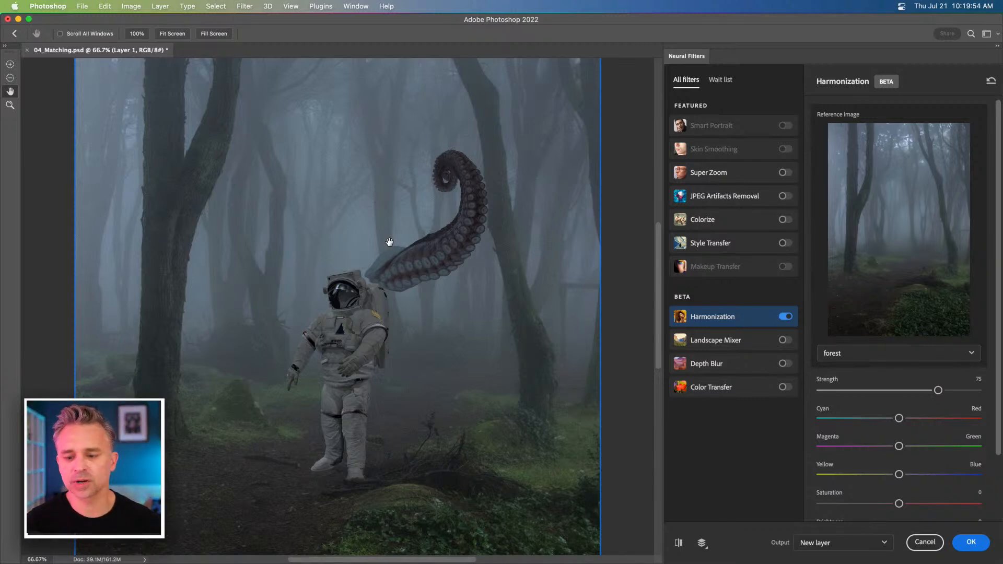
# Step: Try Harmonization on the tentacle with strength 22, saturation +50 and brightness -26
pyautogui.click(853, 391)
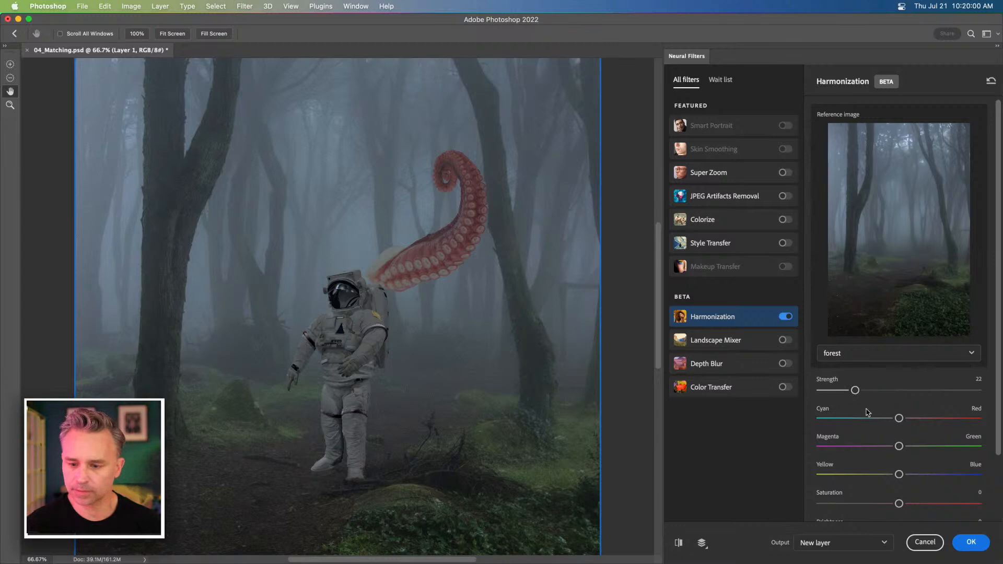
pyautogui.scroll(-3, 884, 439)
pyautogui.click(860, 426)
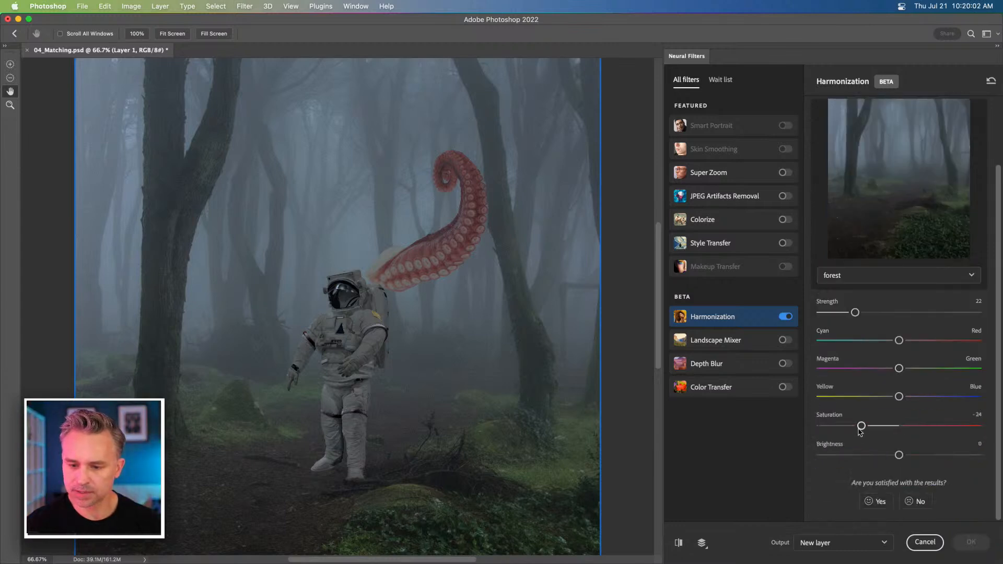
pyautogui.moveTo(860, 426); pyautogui.dragTo(1000, 427)
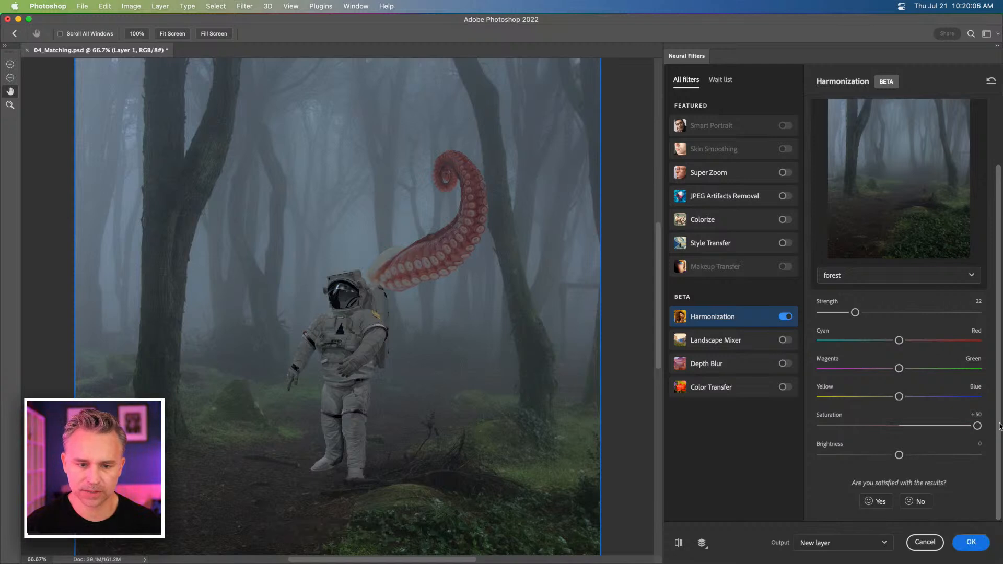
pyautogui.click(858, 455)
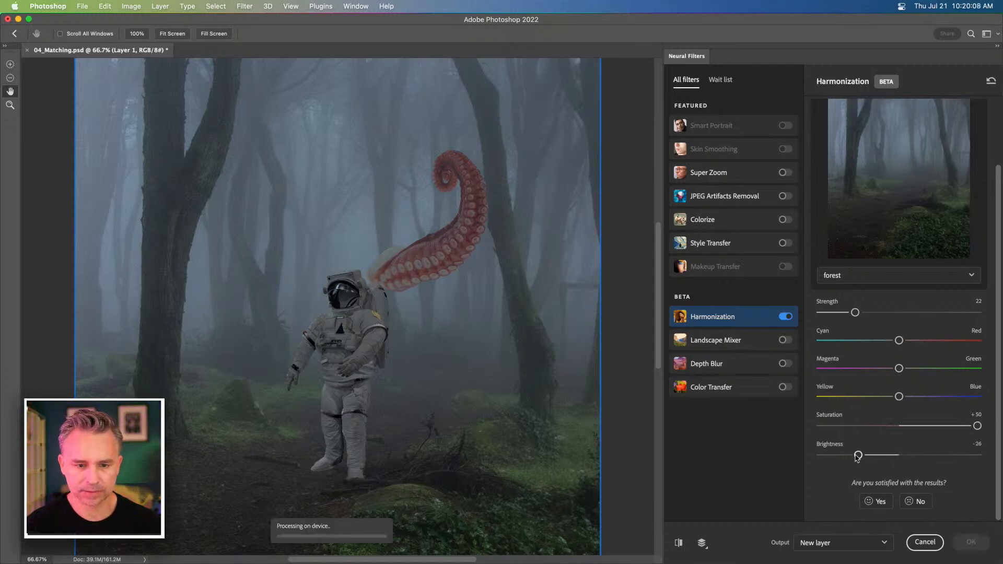
# Step: Try the Harmonization strength at 100 with the saturation reduced to -50
pyautogui.click(919, 313)
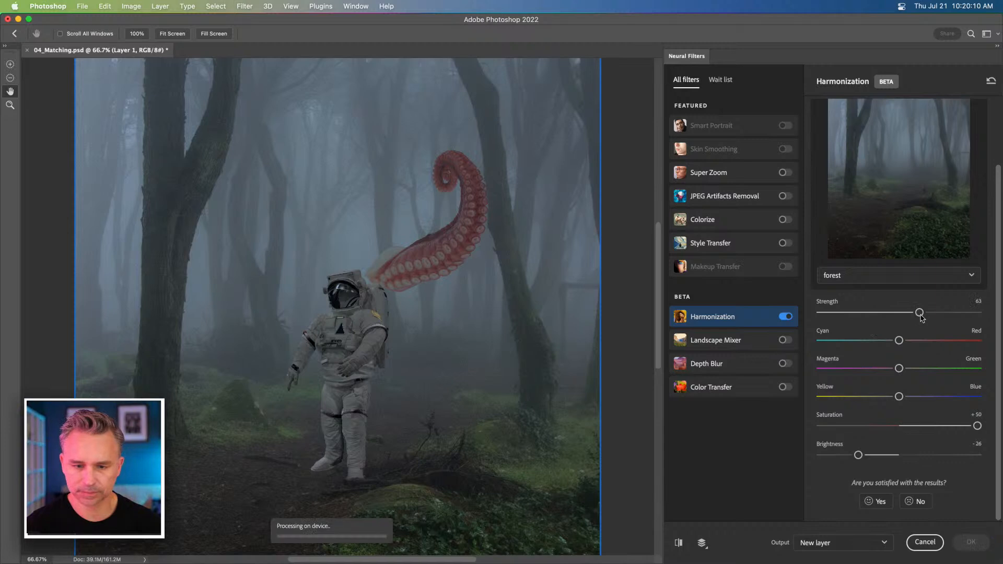
pyautogui.moveTo(919, 313); pyautogui.dragTo(976, 312)
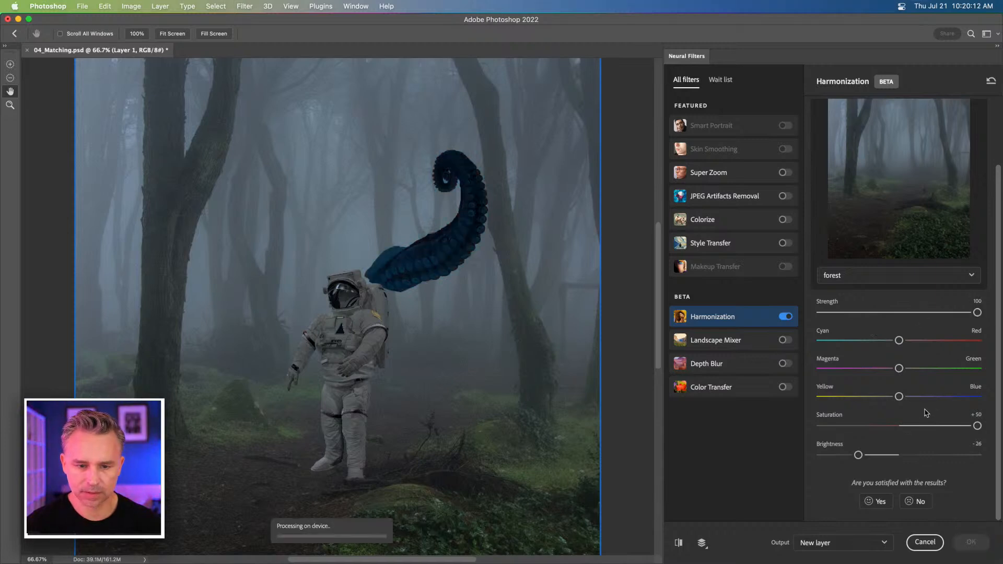
pyautogui.click(914, 425)
pyautogui.moveTo(913, 426); pyautogui.dragTo(799, 426)
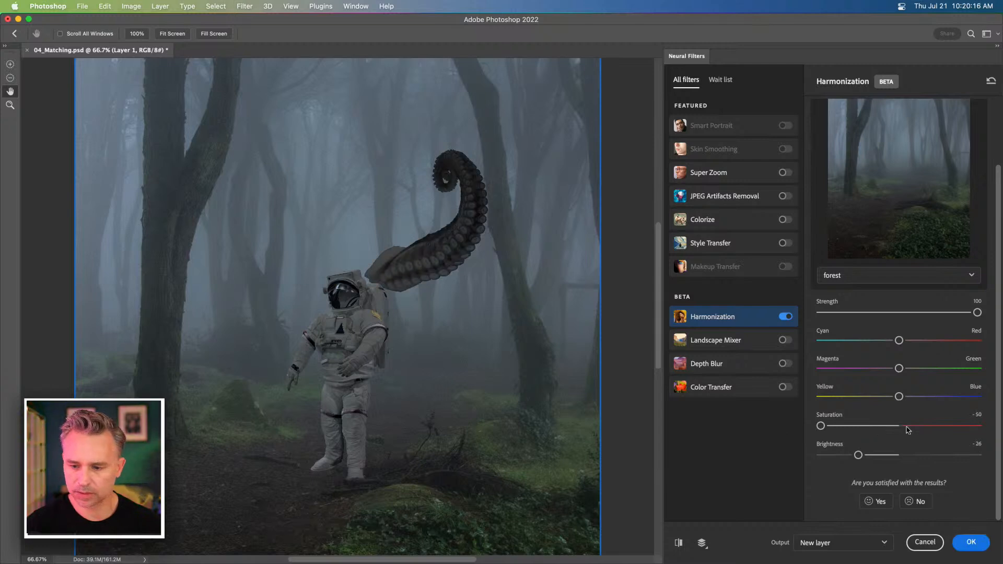
# Step: Set the tentacle's Harmonization to saturation +1, strength 50 and brightness -33
pyautogui.click(900, 426)
pyautogui.click(898, 312)
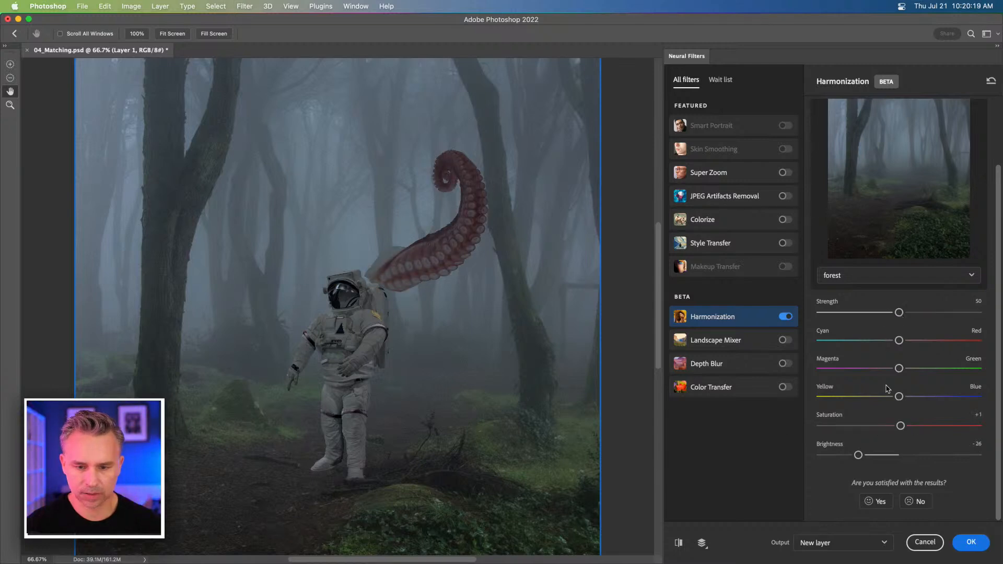
pyautogui.click(885, 455)
pyautogui.click(852, 455)
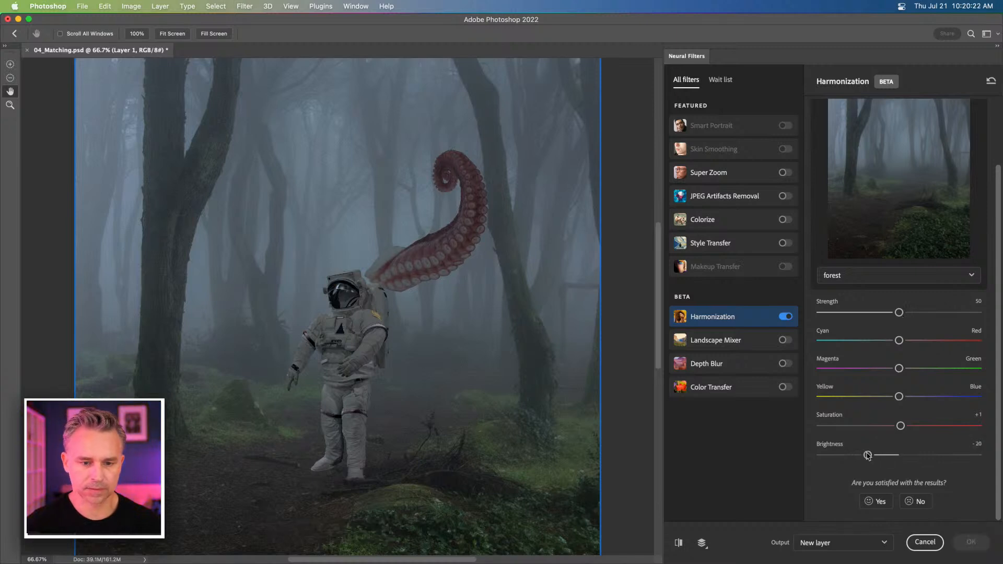
pyautogui.click(850, 456)
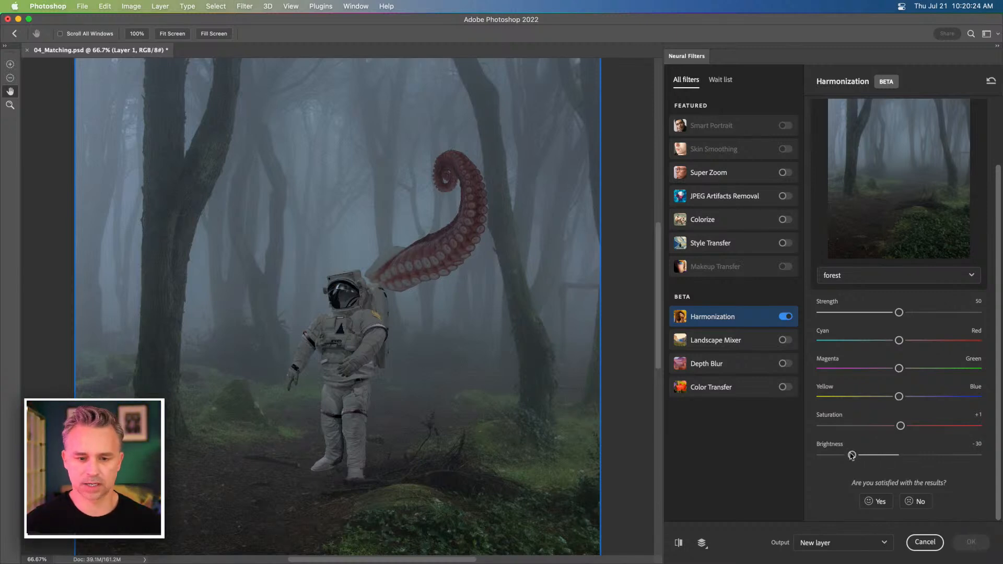
pyautogui.click(845, 455)
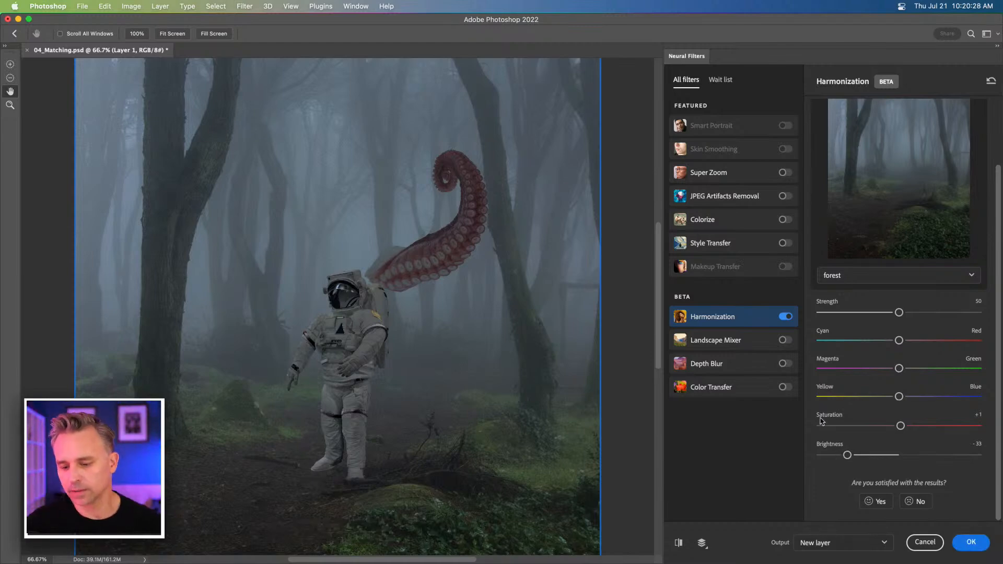
# Step: Output the tentacle's Harmonization as a smart filter and apply it
pyautogui.click(835, 543)
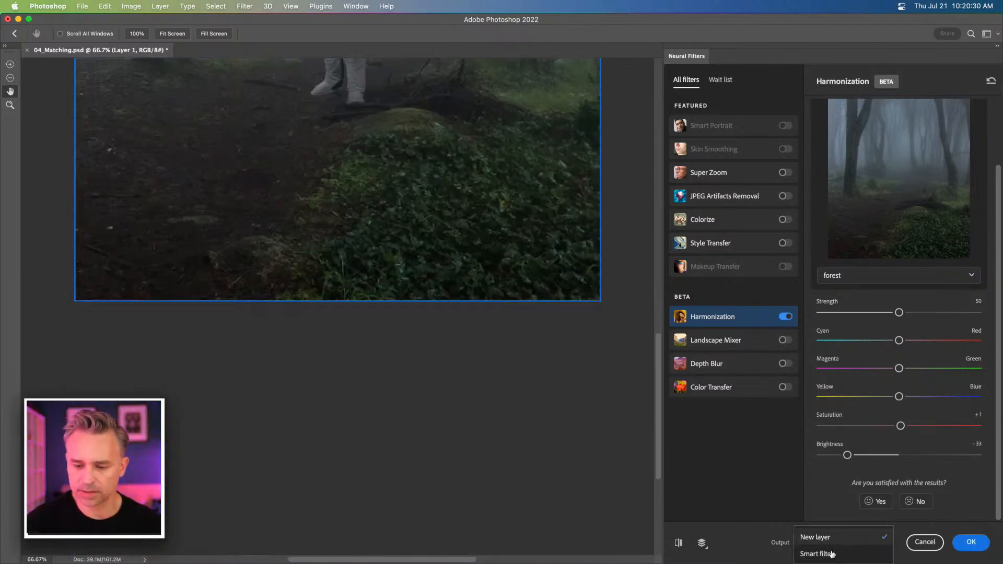
pyautogui.click(828, 554)
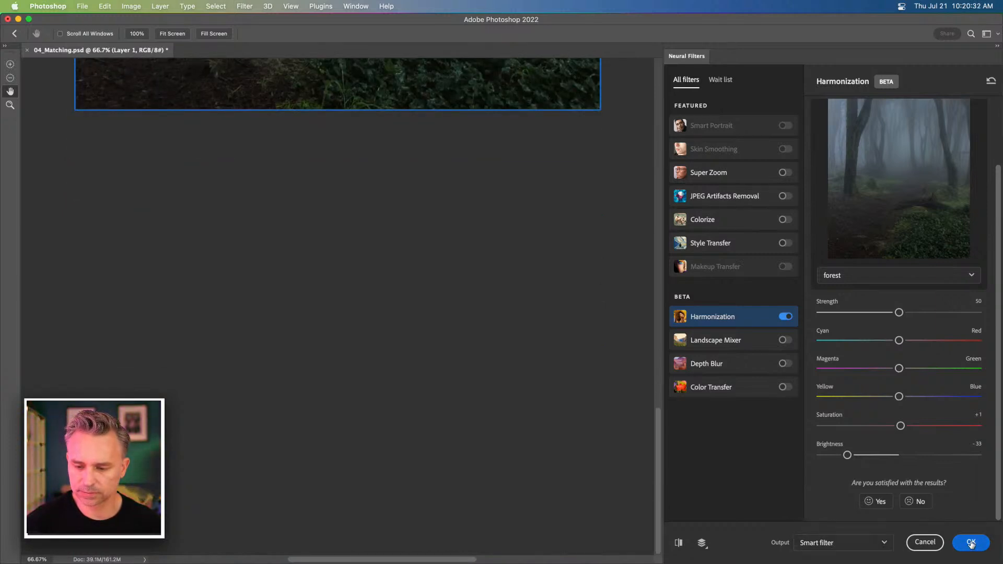
pyautogui.click(971, 544)
pyautogui.moveTo(363, 172); pyautogui.dragTo(390, 483)
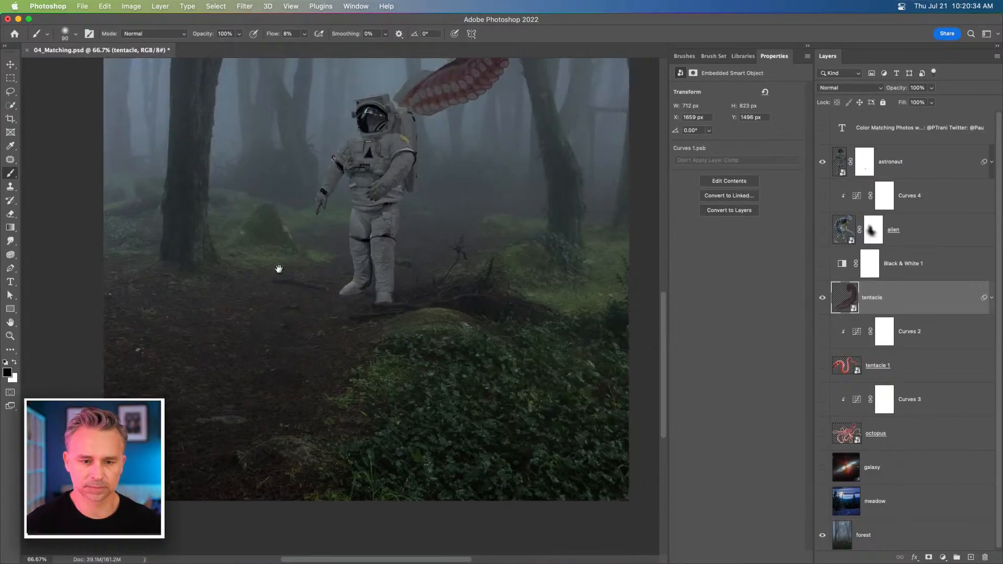
pyautogui.moveTo(278, 291); pyautogui.dragTo(297, 432)
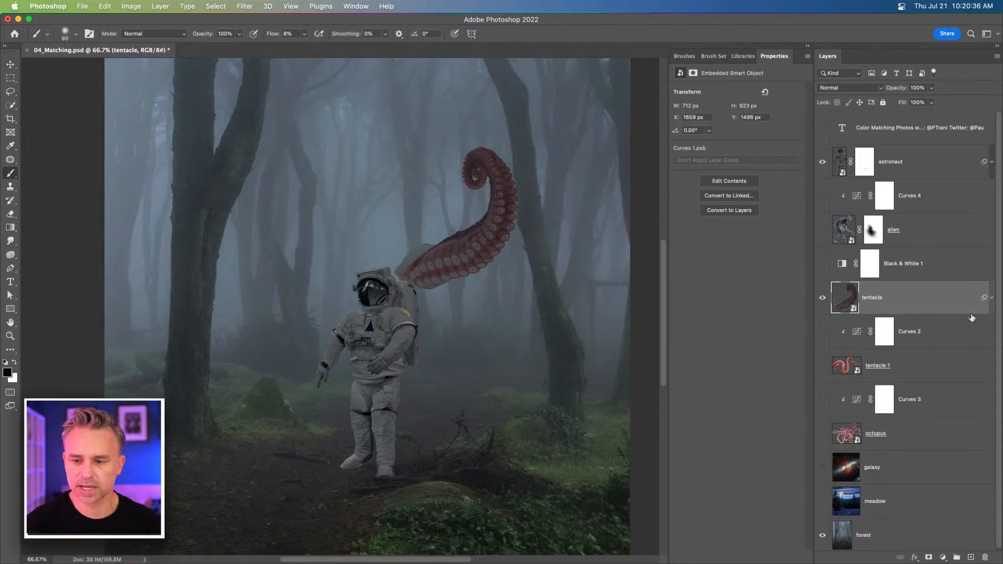
# Step: Expand the tentacle's smart filters, compare it with and without Neural Filters, and leave that filter hidden
pyautogui.click(992, 298)
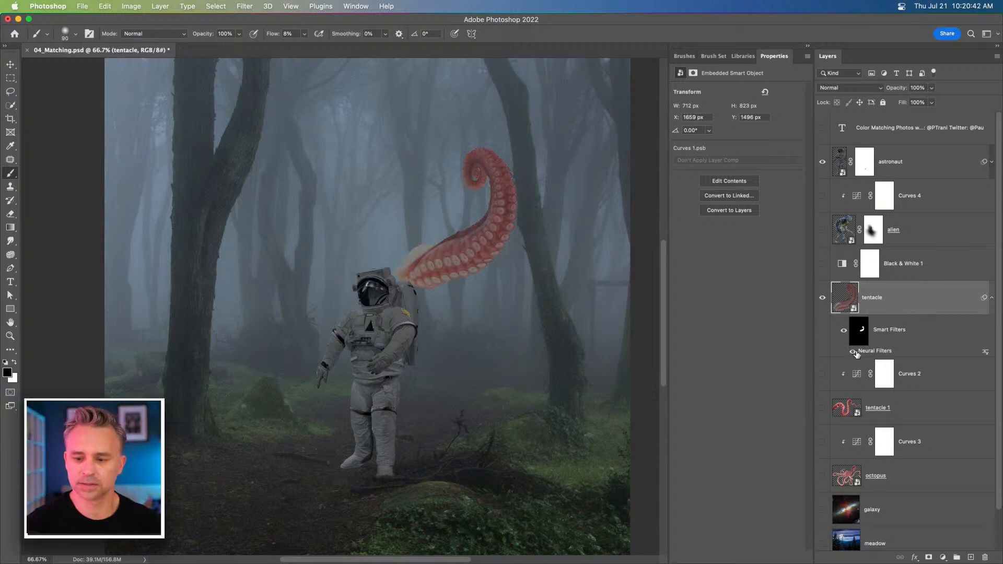
pyautogui.click(853, 351)
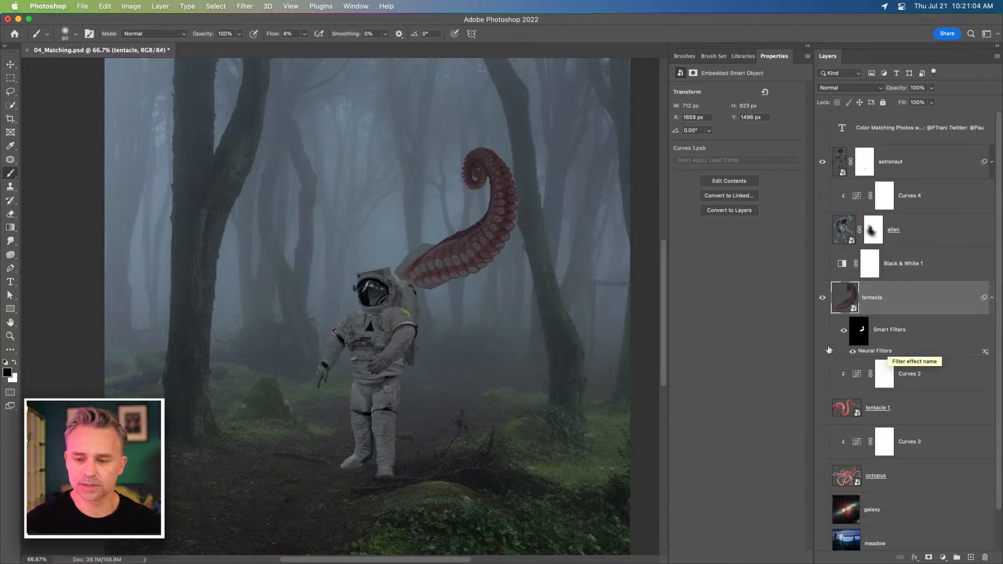
pyautogui.click(853, 352)
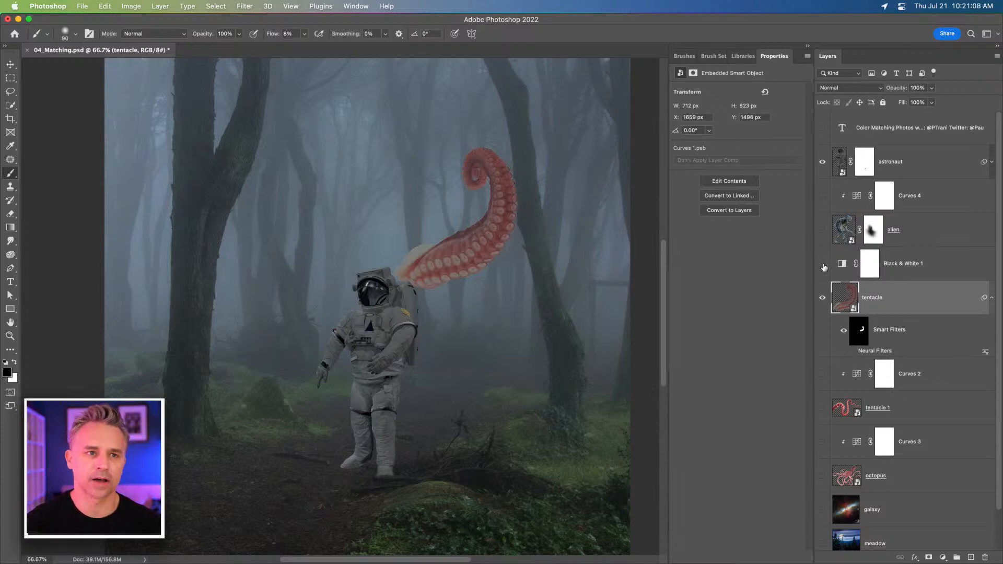
# Step: Add a layer mask to the tentacle and fade out its base near the astronaut with a soft black 600 px brush
pyautogui.click(930, 557)
pyautogui.press(']')
pyautogui.press(']')
pyautogui.press(']')
pyautogui.press(']')
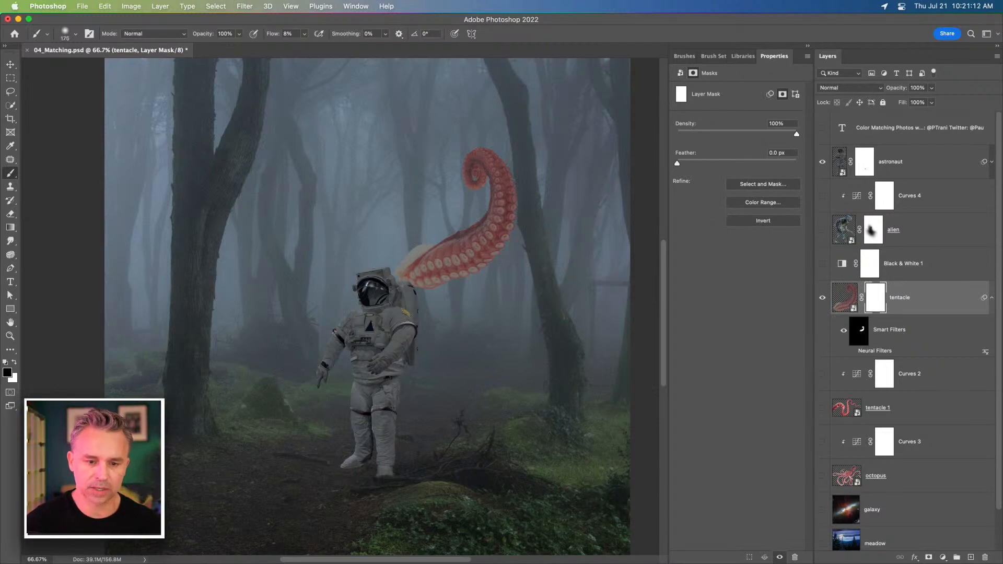
pyautogui.press(']')
pyautogui.press(']')
pyautogui.hscroll(-1, 388, 236)
pyautogui.moveTo(398, 245)
pyautogui.mouseDown()
pyautogui.moveTo(469, 339)
pyautogui.moveTo(395, 232)
pyautogui.moveTo(380, 159)
pyautogui.moveTo(455, 319)
pyautogui.mouseUp()
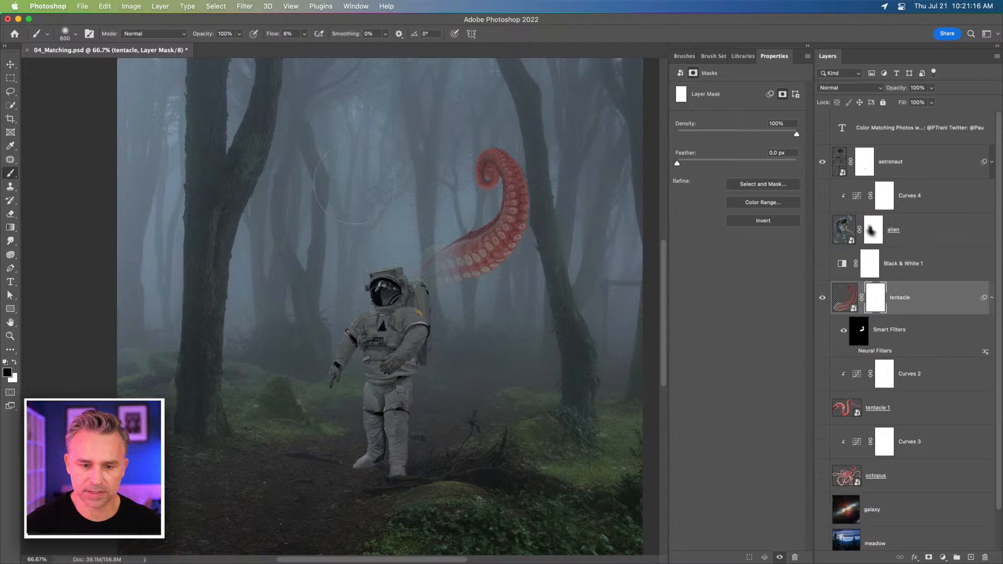
# Step: Scale the tentacle down to about 631 x 728 px and move it away from the astronaut, over the right-hand tree trunk
pyautogui.click(847, 298)
pyautogui.press('super+t')
pyautogui.moveTo(531, 147); pyautogui.dragTo(503, 180)
pyautogui.press('Return')
pyautogui.press('b')
pyautogui.click(10, 64)
pyautogui.moveTo(421, 183); pyautogui.dragTo(442, 181)
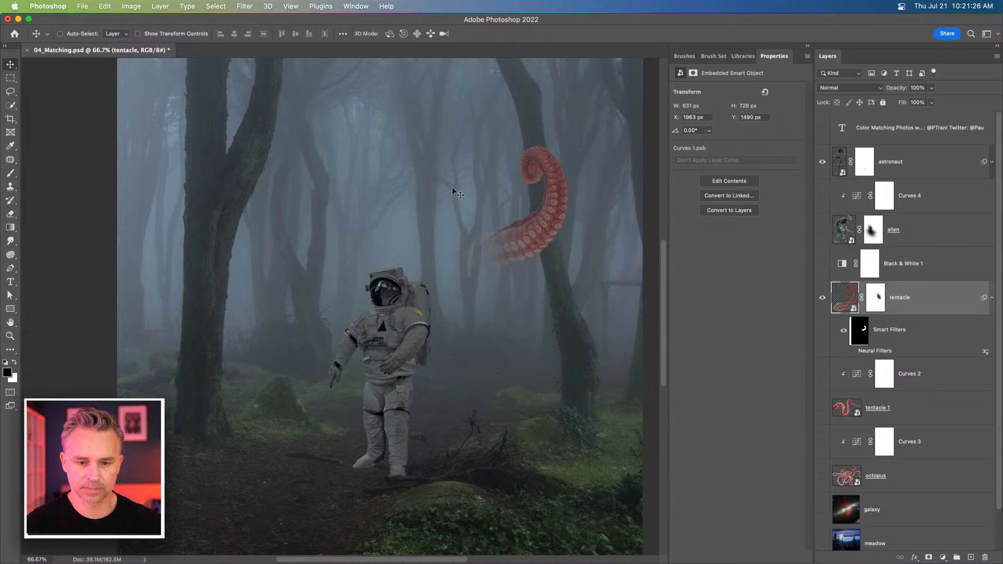
# Step: Add a Hue/Saturation adjustment layer directly above the tentacle layer
pyautogui.hscroll(-2, 463, 192)
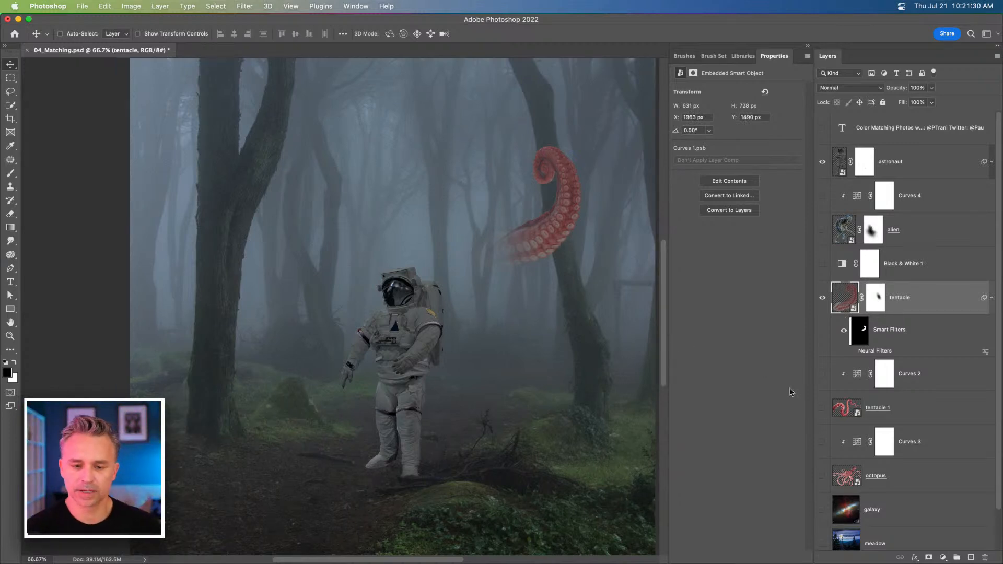
pyautogui.hscroll(4, 470, 197)
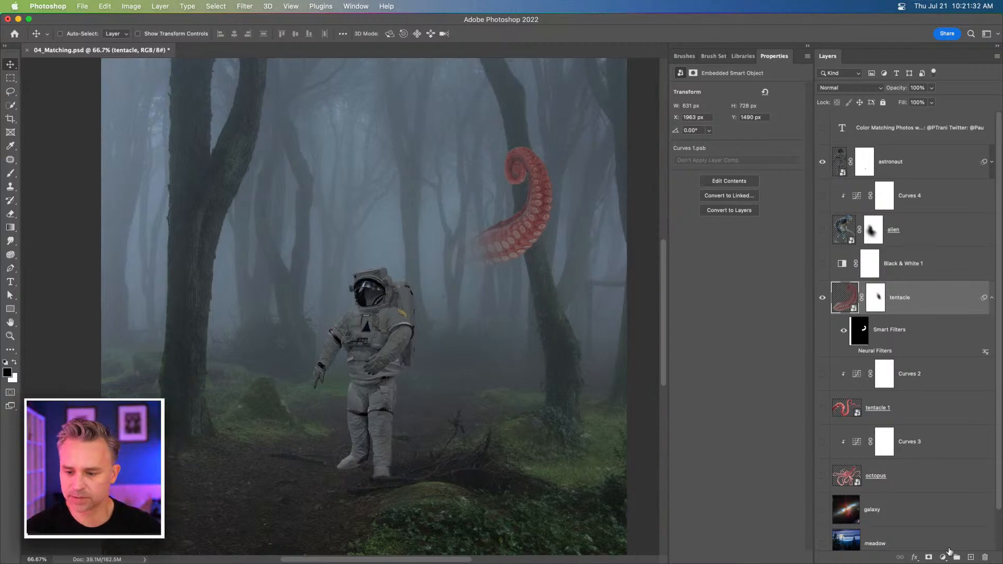
pyautogui.click(943, 558)
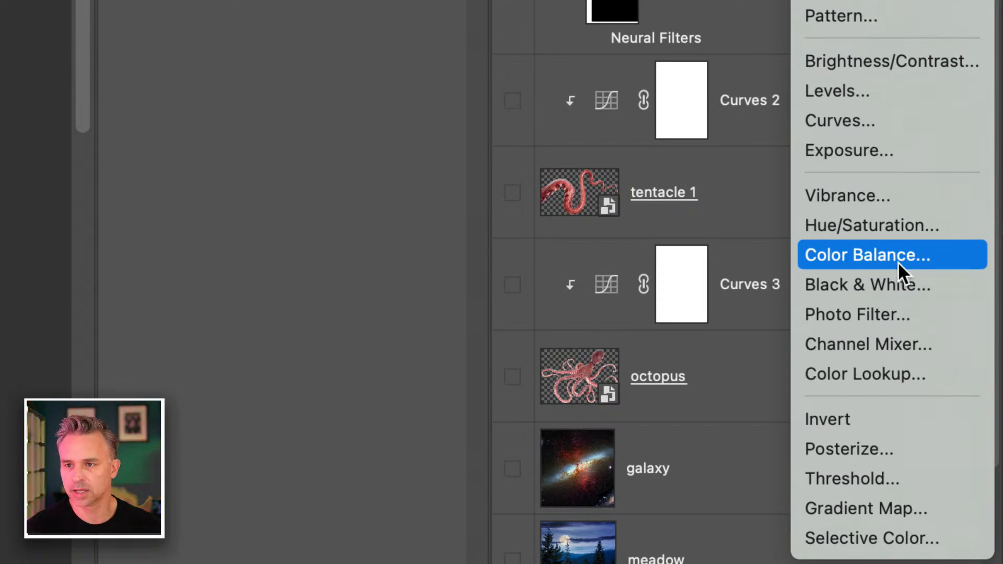
pyautogui.click(895, 227)
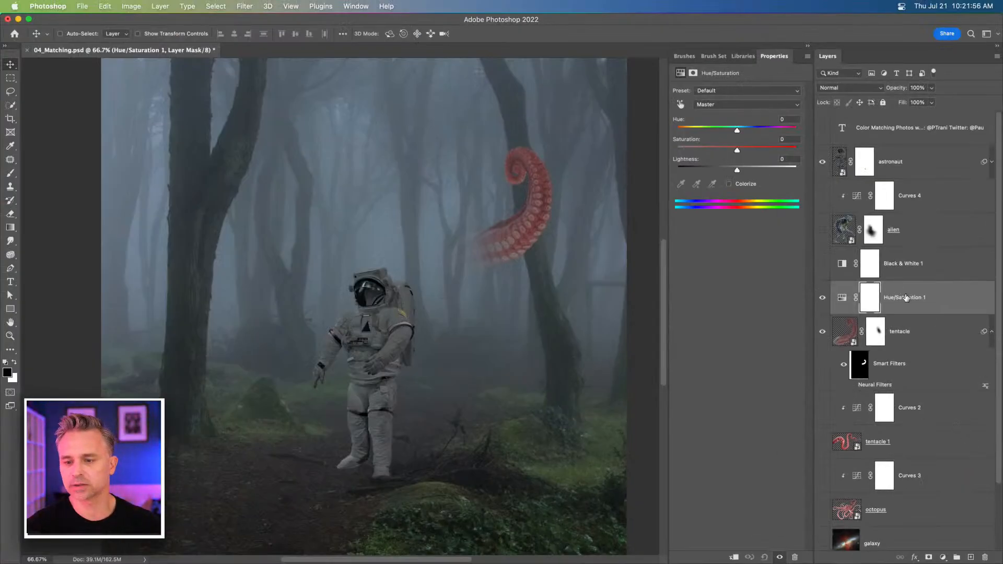
# Step: Try the Hue/Saturation adjustment above the astronaut with Saturation at +100, and return it to directly above the tentacle
pyautogui.click(906, 298)
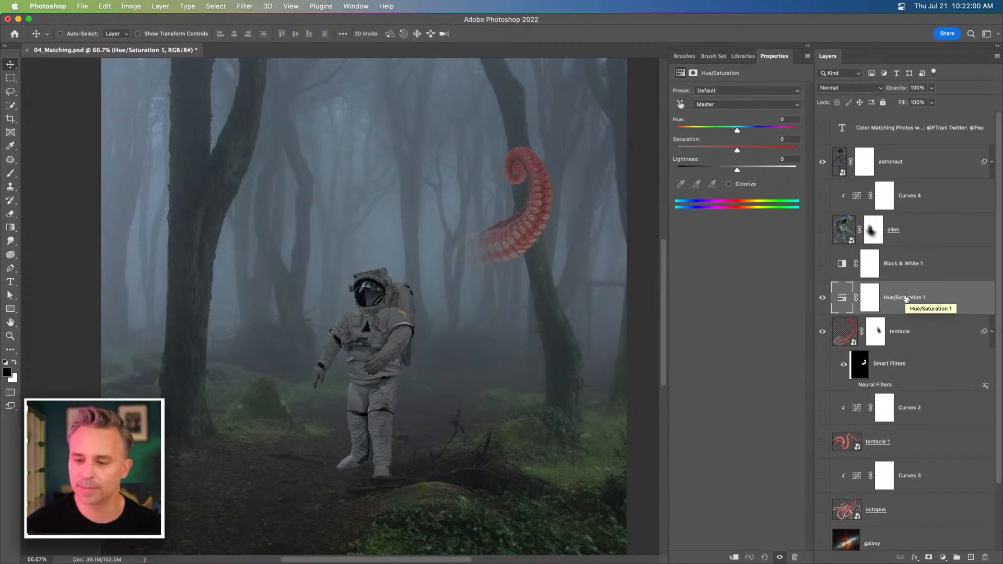
pyautogui.moveTo(905, 298); pyautogui.dragTo(923, 158)
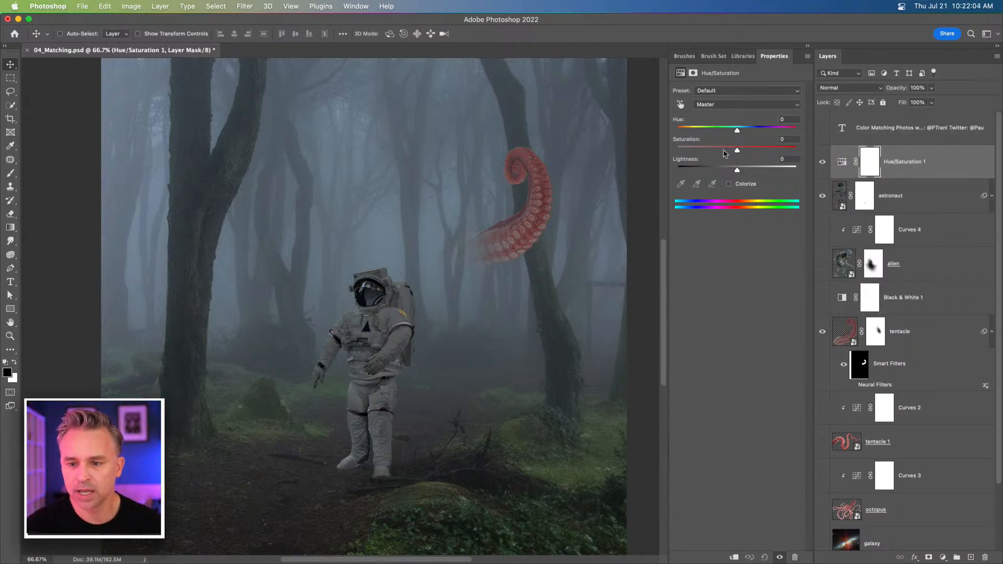
pyautogui.moveTo(737, 151); pyautogui.dragTo(874, 157)
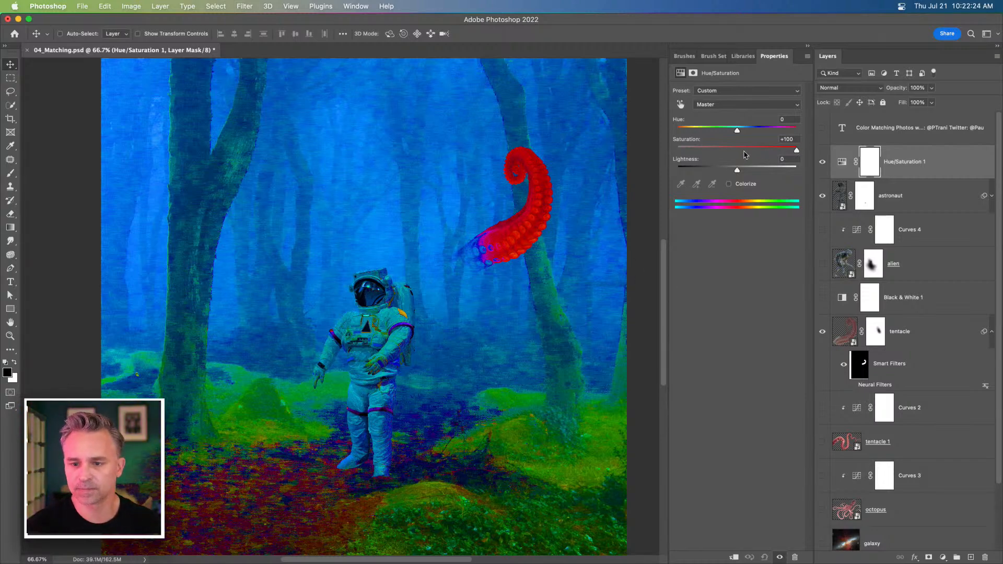
pyautogui.click(738, 150)
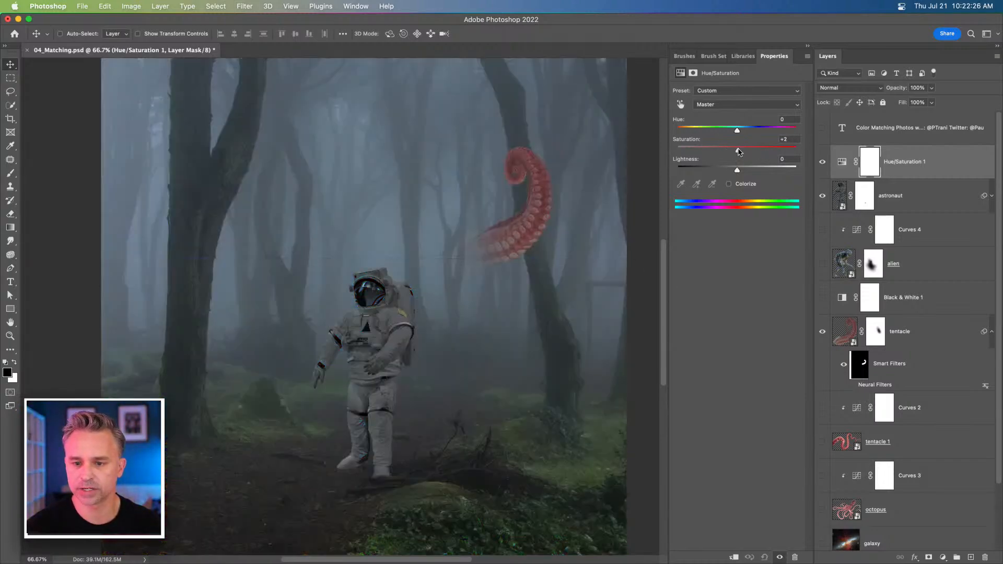
pyautogui.moveTo(894, 177); pyautogui.dragTo(908, 310)
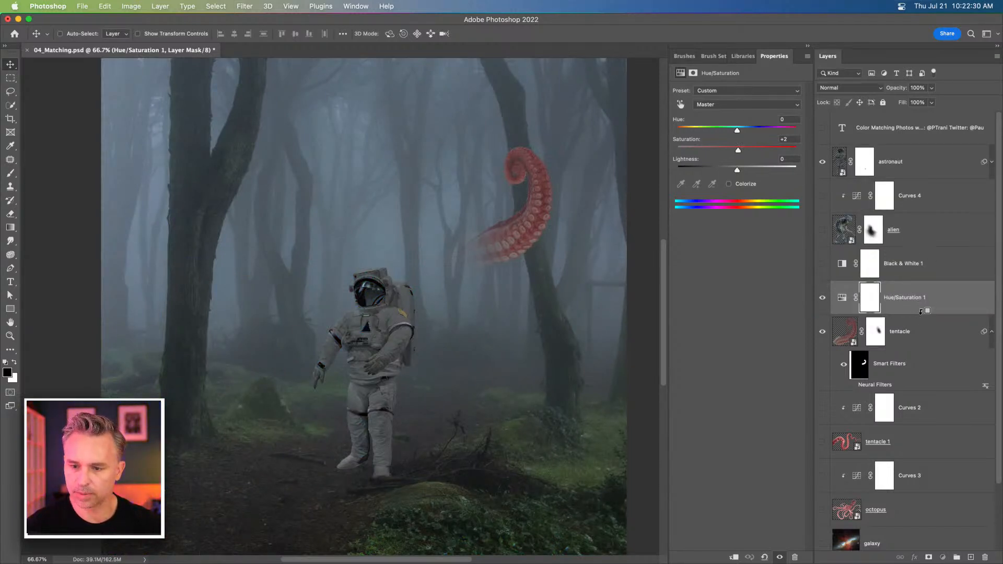
# Step: Clip the Hue/Saturation adjustment to the tentacle layer and set its Master Hue to +2 and Saturation to -43
pyautogui.keyDown('alt'); pyautogui.click(920, 311); pyautogui.keyUp('alt')
pyautogui.click(857, 297)
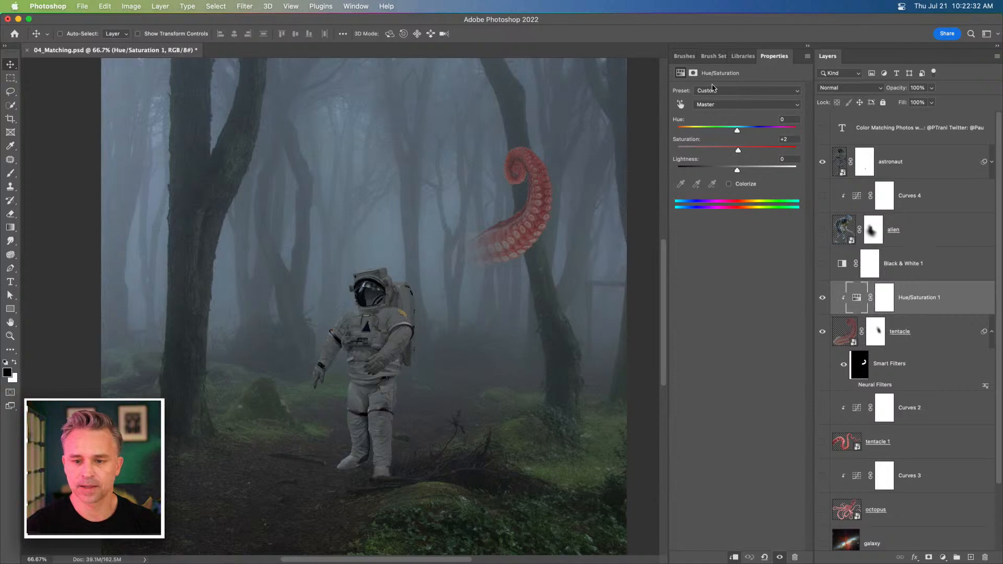
pyautogui.press('super+1')
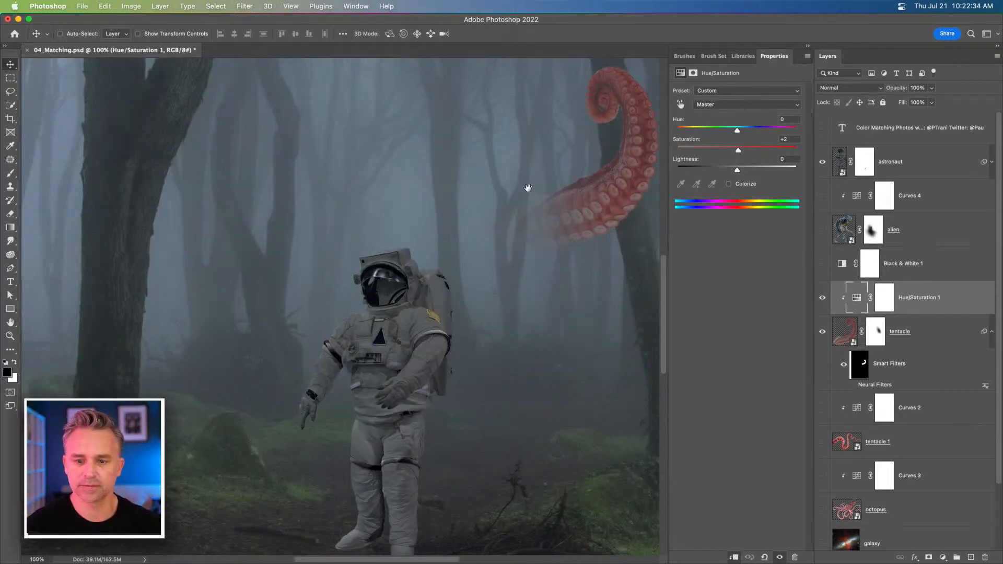
pyautogui.moveTo(537, 179); pyautogui.dragTo(457, 225)
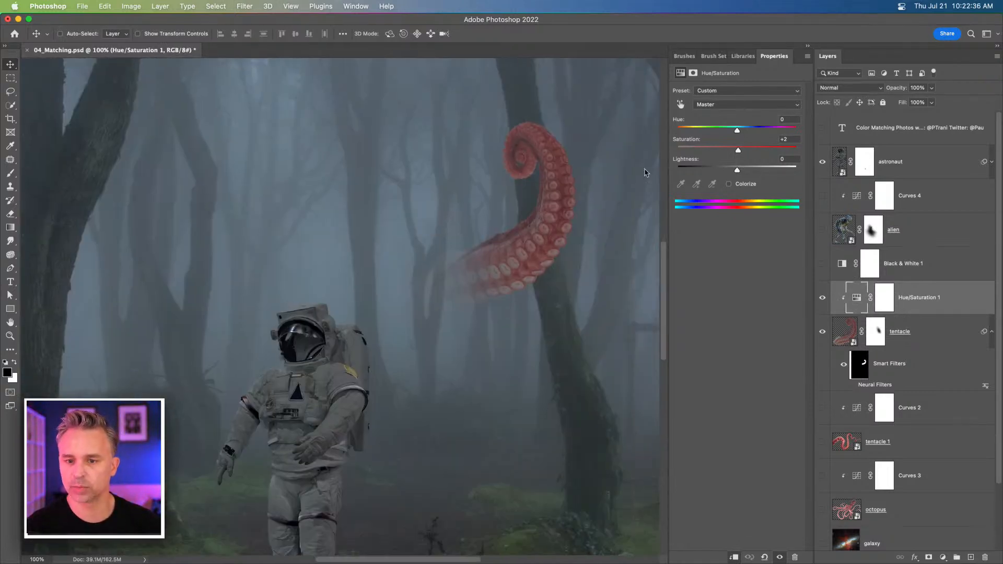
pyautogui.click(724, 105)
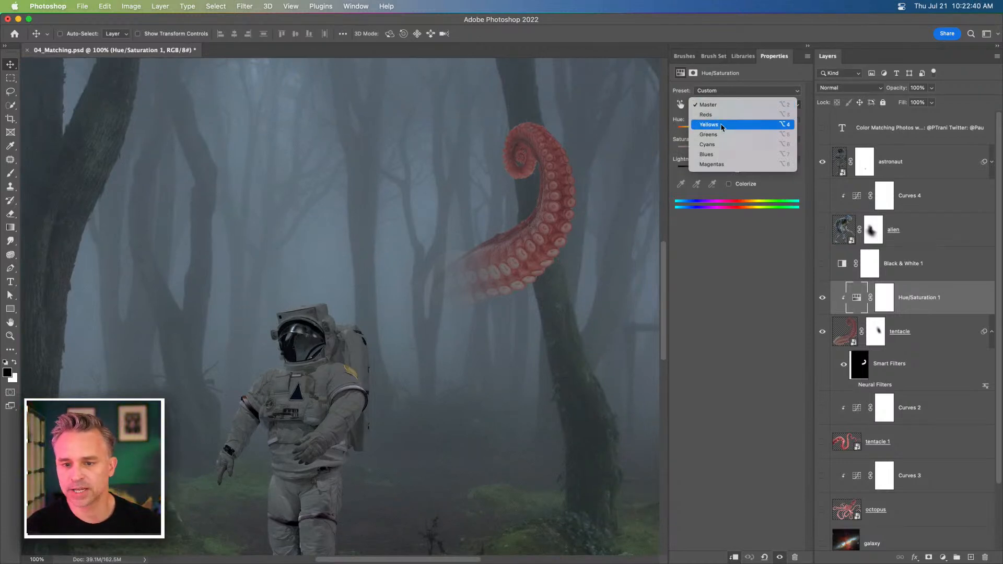
pyautogui.click(728, 226)
pyautogui.moveTo(727, 127); pyautogui.dragTo(711, 151)
pyautogui.scroll(-5, 325, 249)
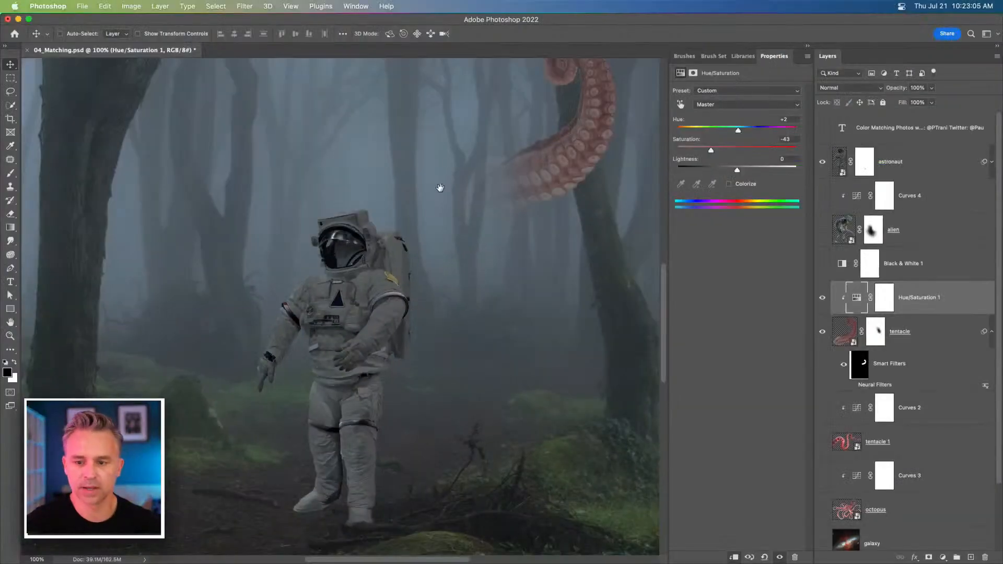
pyautogui.moveTo(440, 187); pyautogui.dragTo(399, 230)
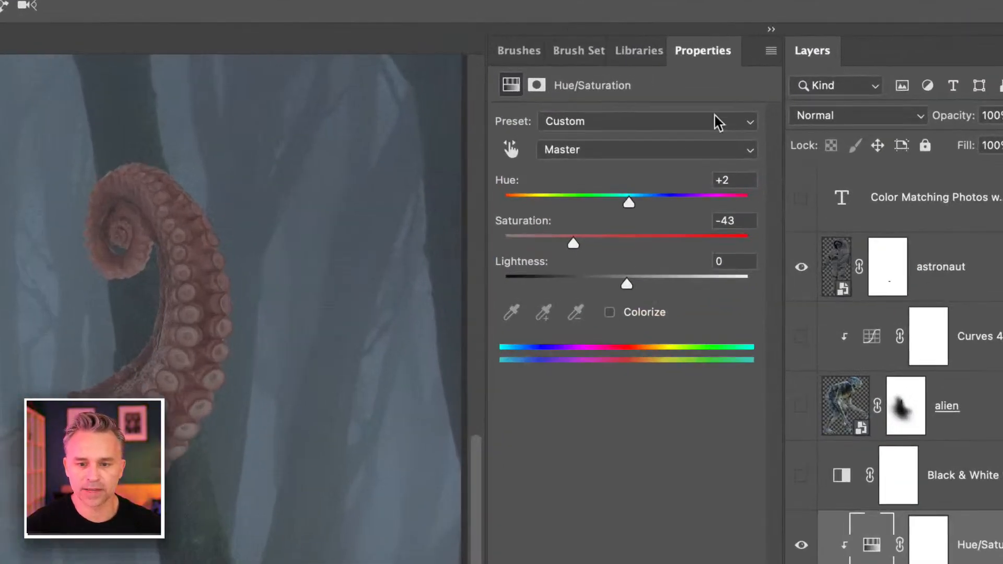
# Step: Raise the saturation of only the Greens in the tentacle's Hue/Saturation adjustment to +3
pyautogui.click(705, 105)
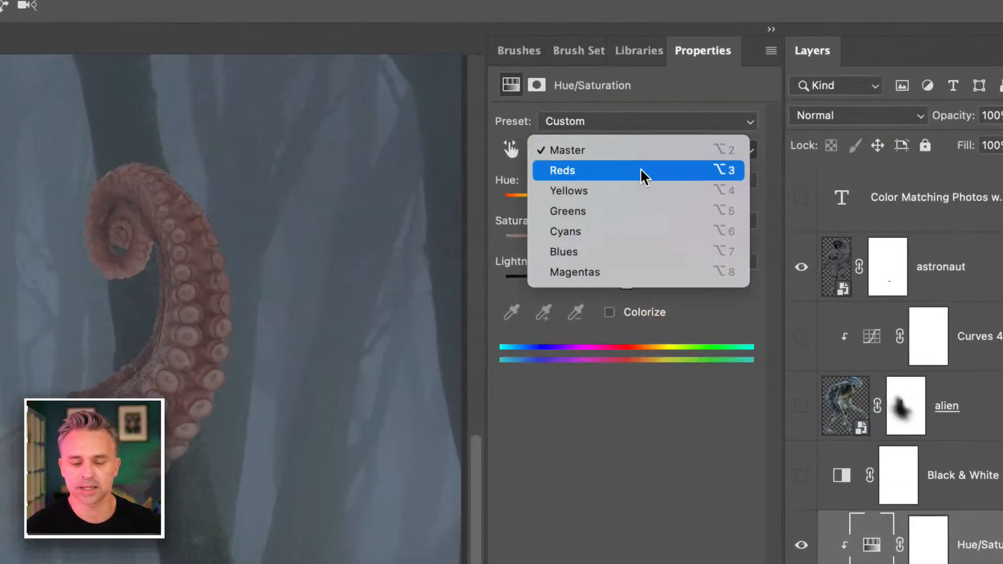
pyautogui.click(640, 169)
pyautogui.click(578, 150)
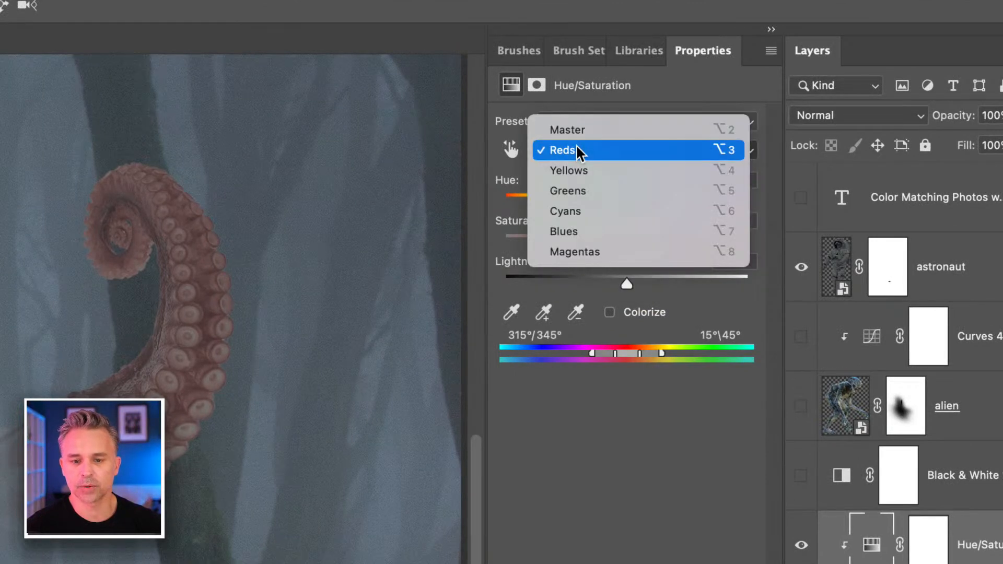
pyautogui.click(622, 191)
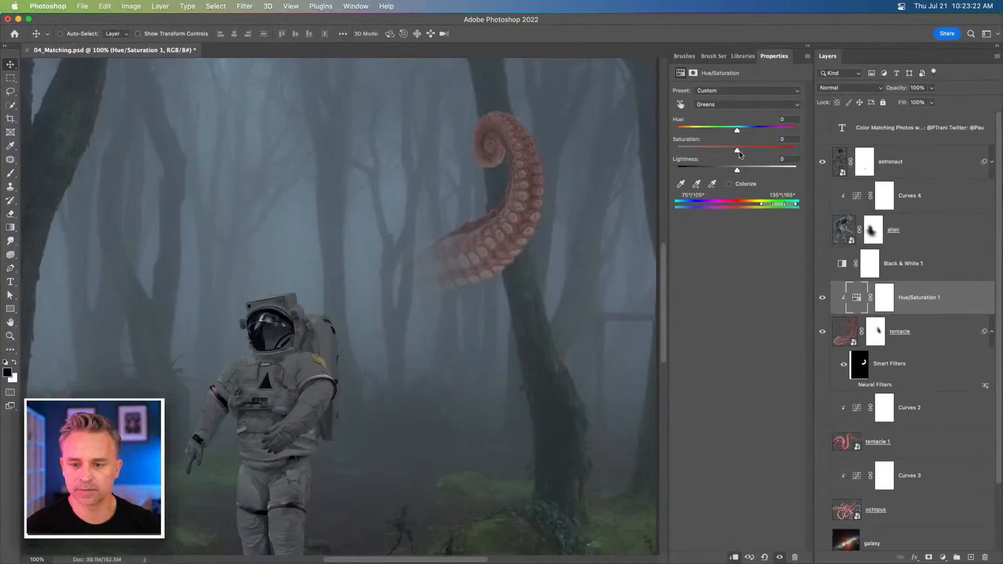
pyautogui.moveTo(736, 151)
pyautogui.mouseDown()
pyautogui.moveTo(623, 147)
pyautogui.moveTo(795, 150)
pyautogui.moveTo(653, 151)
pyautogui.moveTo(566, 168)
pyautogui.moveTo(870, 170)
pyautogui.moveTo(739, 156)
pyautogui.mouseUp()
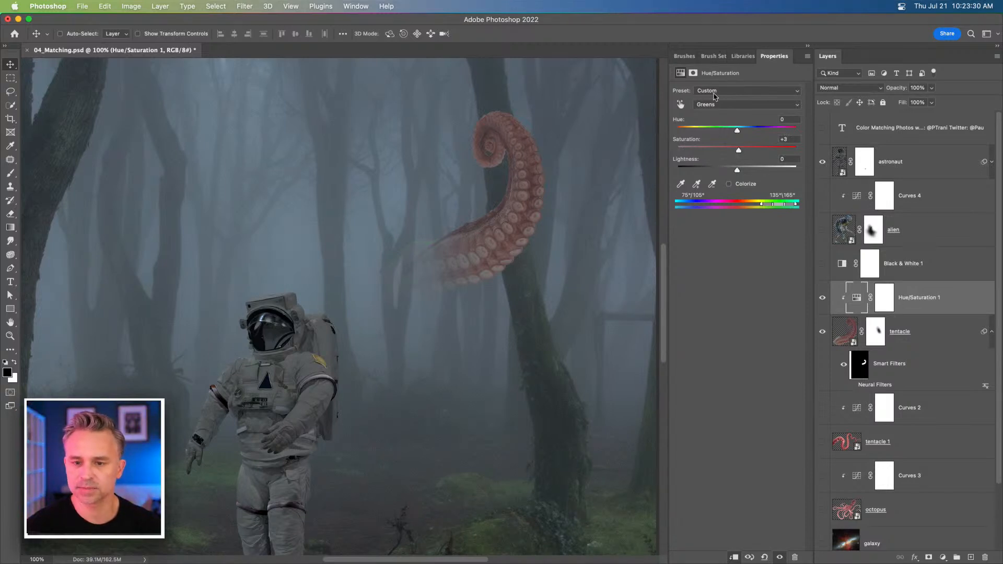
# Step: Set the Reds Saturation to -20 in the tentacle's adjustment and extend the Reds range further into the yellows
pyautogui.click(725, 106)
pyautogui.click(726, 84)
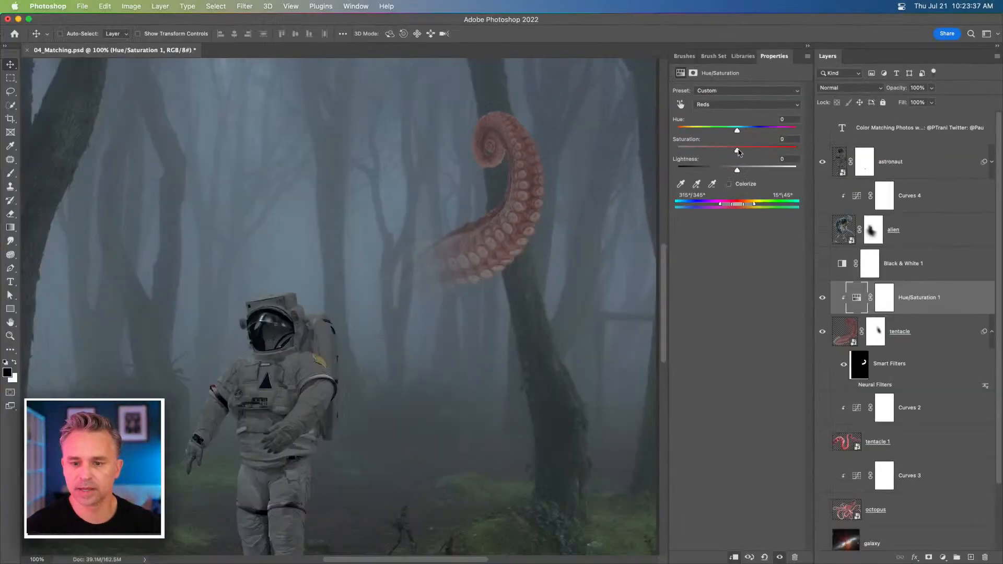
pyautogui.moveTo(737, 151)
pyautogui.mouseDown()
pyautogui.moveTo(668, 154)
pyautogui.moveTo(735, 153)
pyautogui.moveTo(724, 152)
pyautogui.mouseUp()
pyautogui.moveTo(753, 203)
pyautogui.mouseDown()
pyautogui.moveTo(762, 204)
pyautogui.moveTo(746, 207)
pyautogui.mouseUp()
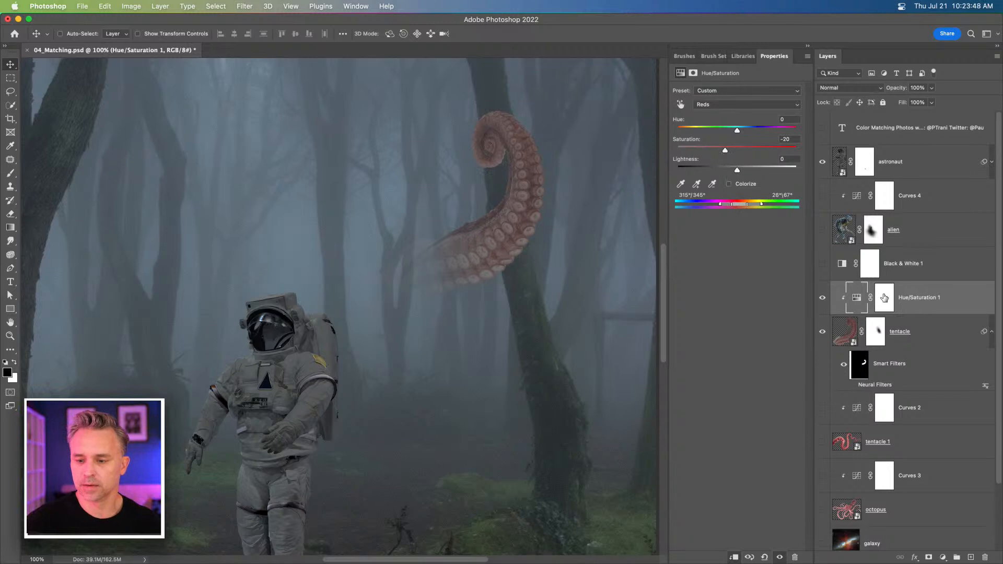
# Step: Collapse the tentacle's smart filters and show the tentacle 1 layer together with its clipped Curves 2 adjustment
pyautogui.click(922, 303)
pyautogui.press('super+minus')
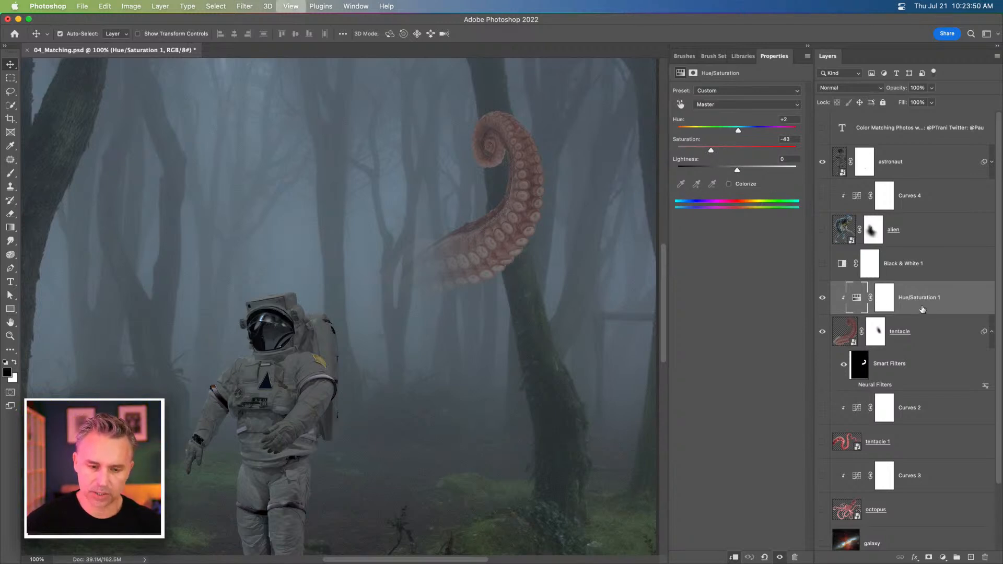
pyautogui.moveTo(205, 279); pyautogui.dragTo(267, 276)
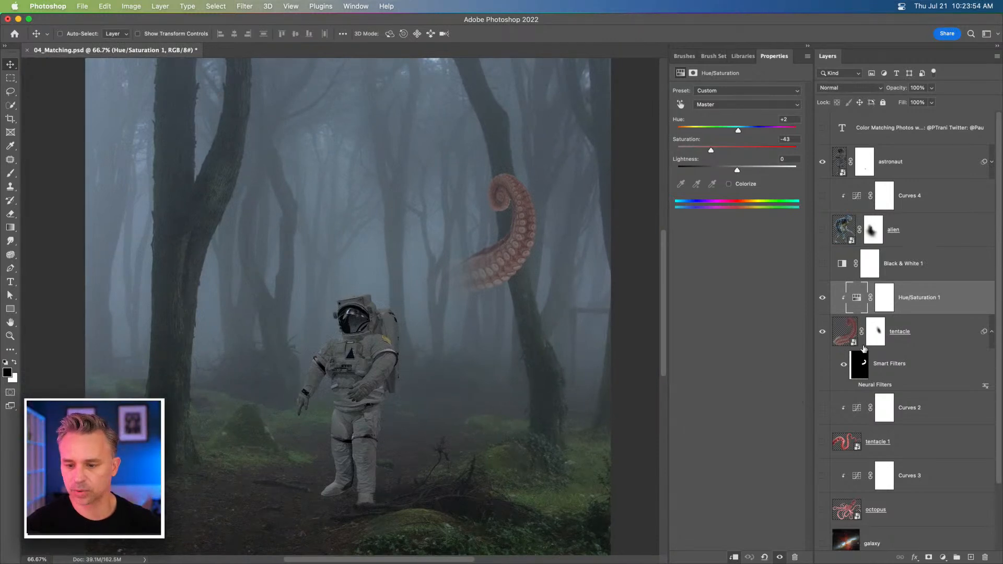
pyautogui.click(991, 333)
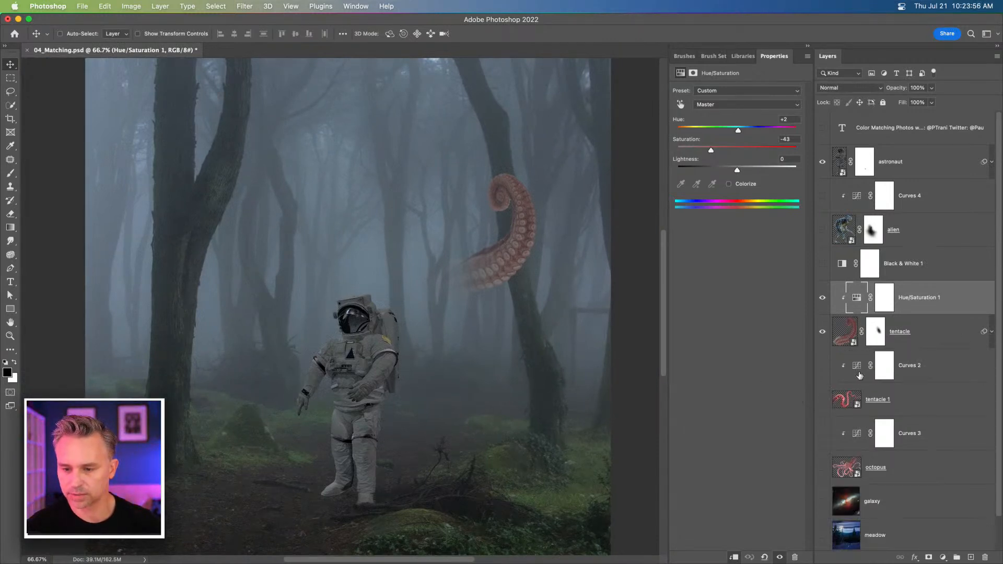
pyautogui.click(822, 399)
pyautogui.click(822, 365)
pyautogui.click(881, 406)
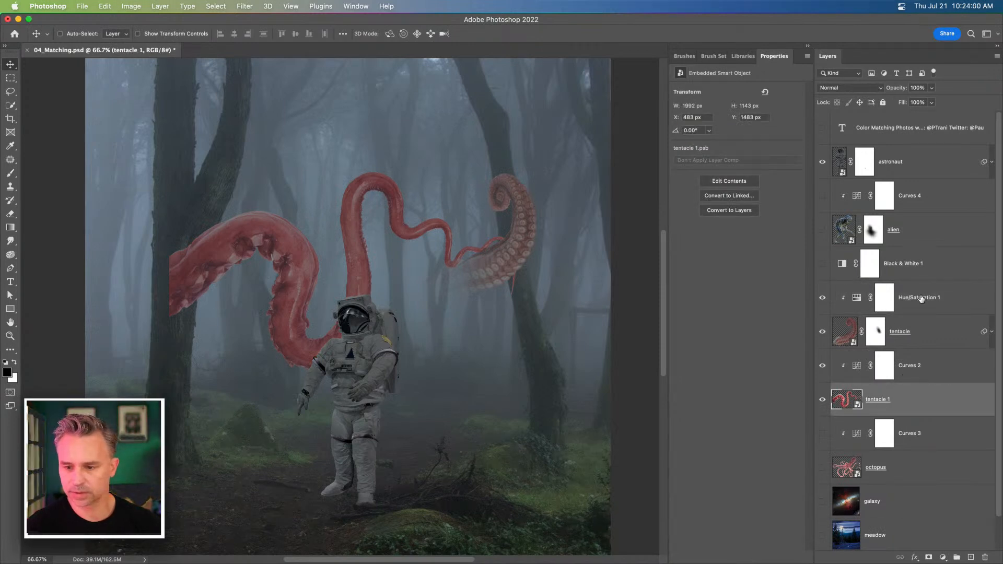
# Step: Compare the tentacle with and without the Hue/Saturation 1 adjustment, leaving the adjustment visible
pyautogui.click(921, 299)
pyautogui.click(821, 300)
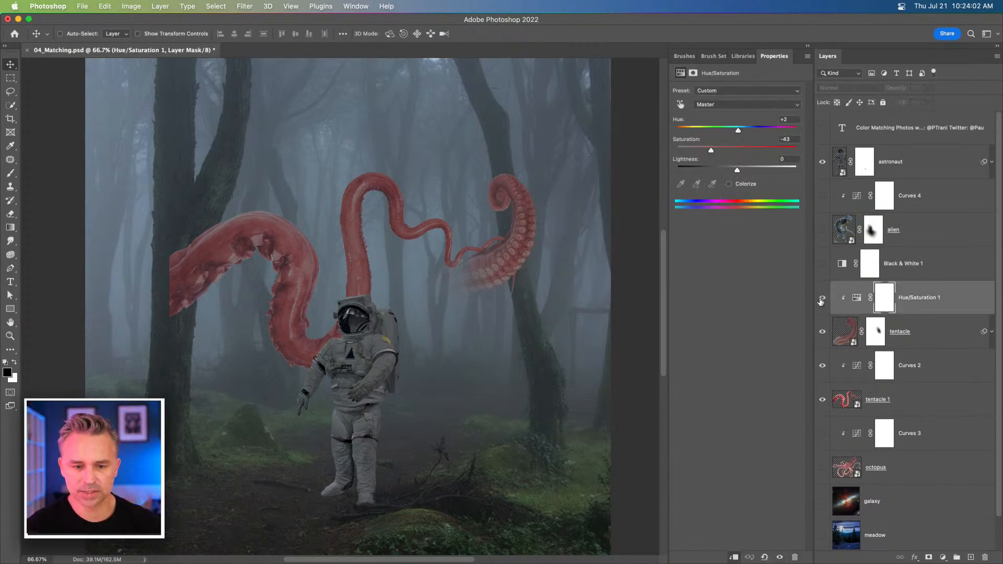
pyautogui.click(823, 302)
# Step: Duplicate the Hue/Saturation 1 adjustment and clip the copy above Curves 2 so it affects the tentacle 1 layer
pyautogui.click(920, 309)
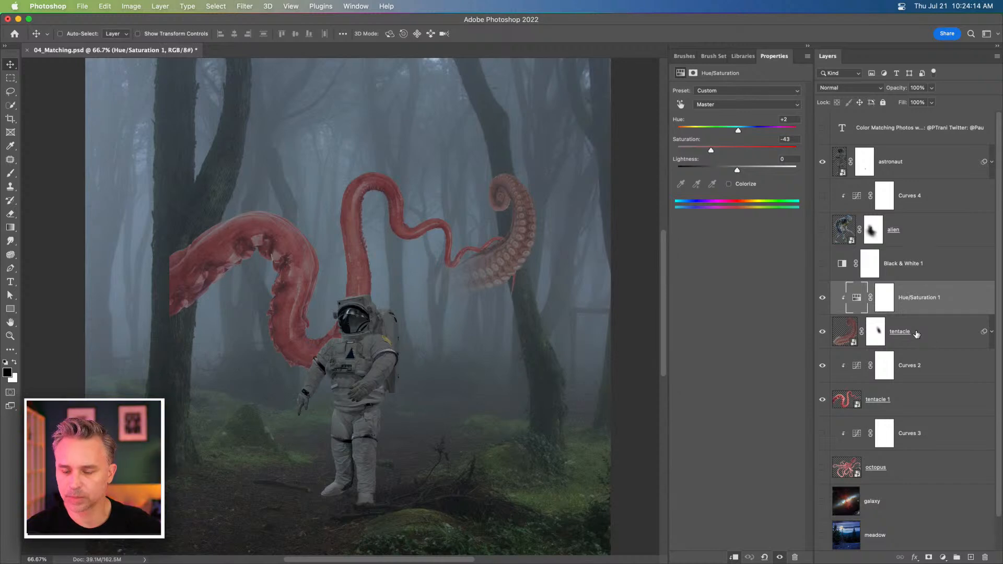
pyautogui.press('super+j')
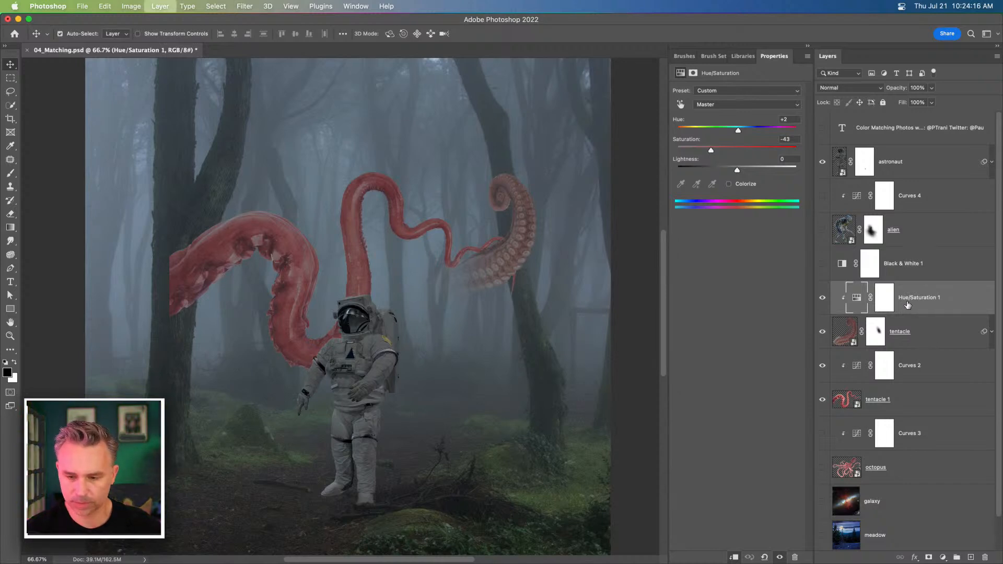
pyautogui.moveTo(906, 303); pyautogui.dragTo(915, 391)
pyautogui.keyDown('alt'); pyautogui.click(916, 378); pyautogui.keyUp('alt')
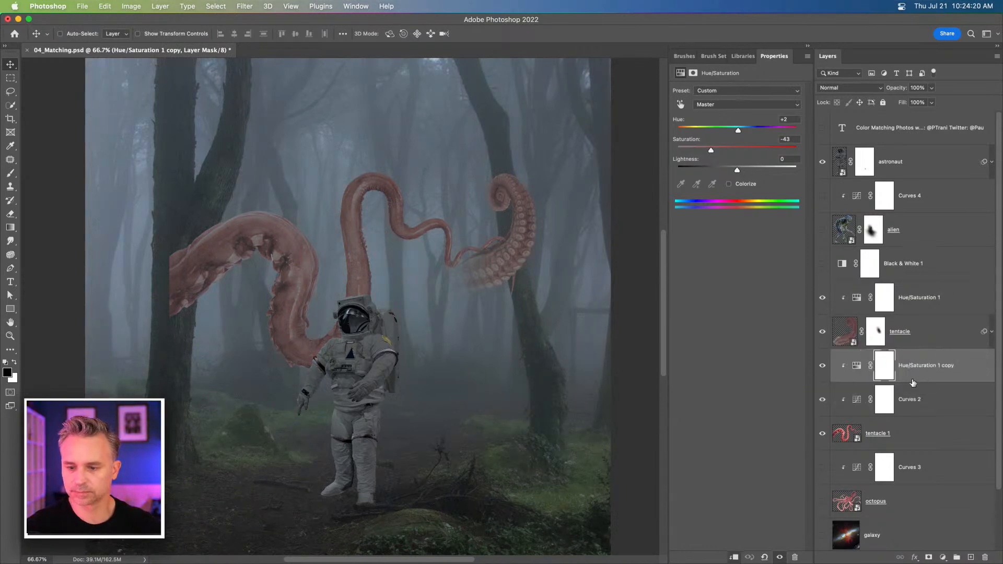
# Step: Group the tentacle 1 layer with its Curves 2 and Hue/Saturation 1 copy adjustments
pyautogui.scroll(-3, 920, 355)
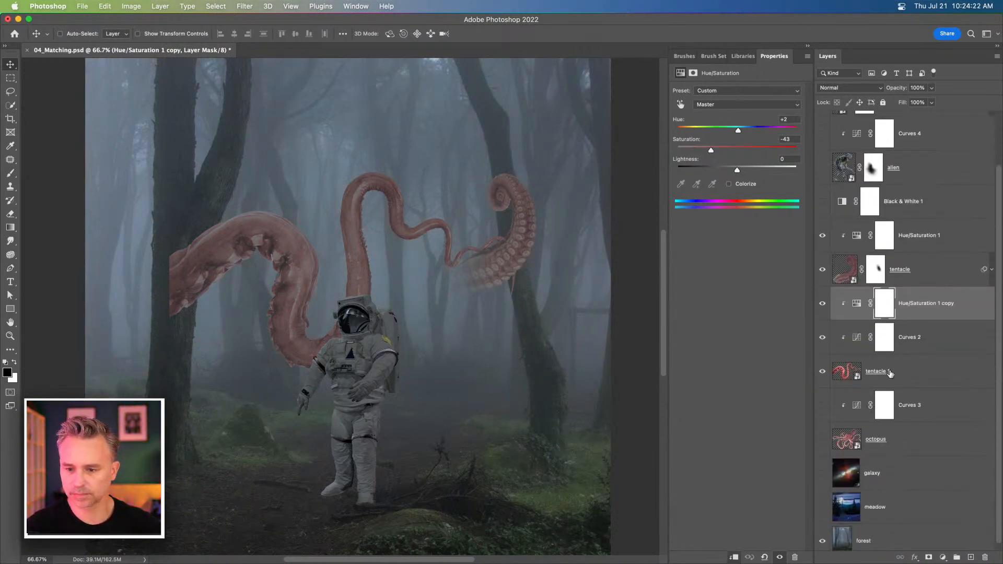
pyautogui.keyDown('shift'); pyautogui.click(894, 376); pyautogui.keyUp('shift')
pyautogui.press('super+g')
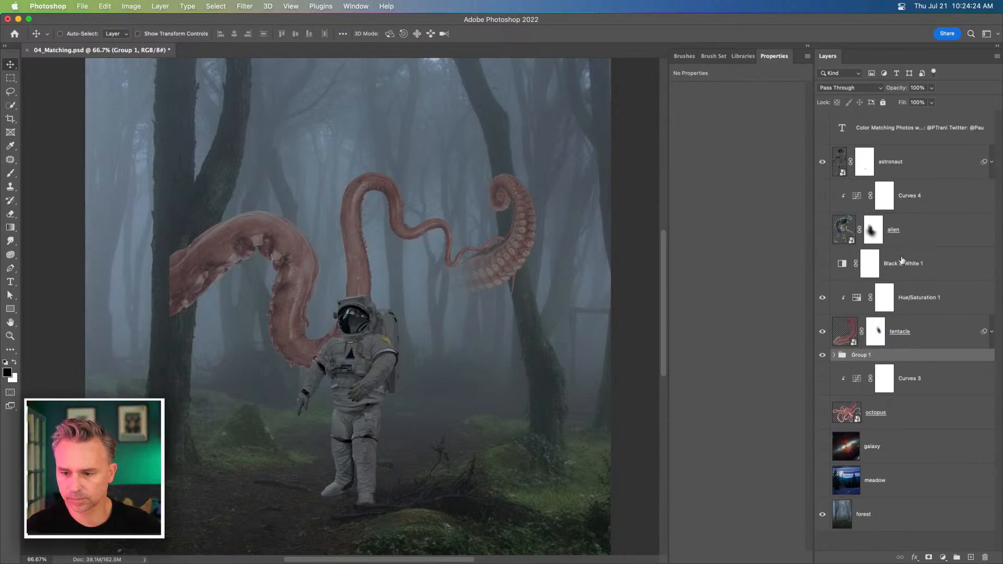
# Step: Show the octopus and its Curves 3 adjustment, and clip another duplicate of Hue/Saturation 1 to it above Curves 3
pyautogui.click(918, 300)
pyautogui.press('super+j')
pyautogui.moveTo(918, 300); pyautogui.dragTo(909, 399)
pyautogui.click(822, 446)
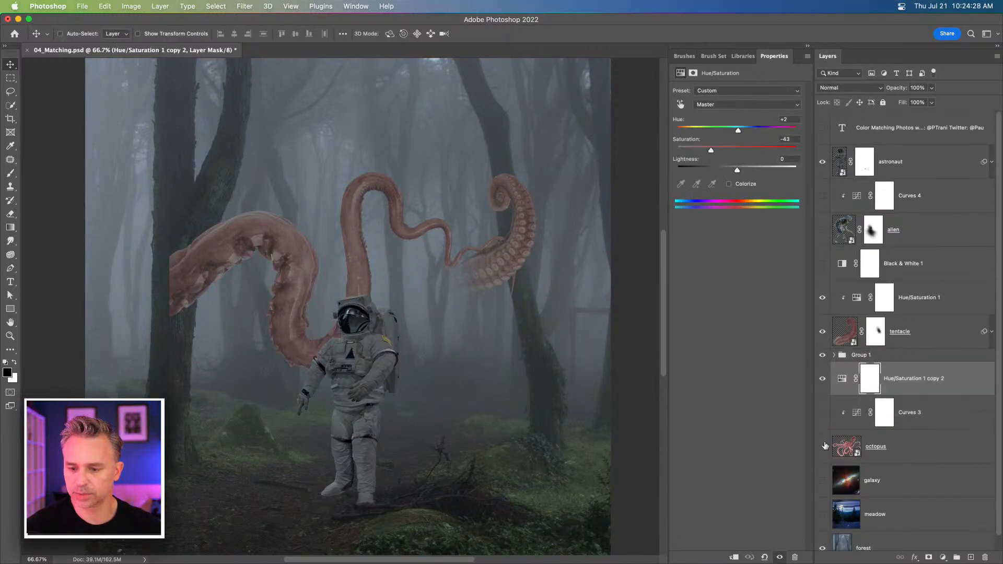
pyautogui.click(820, 413)
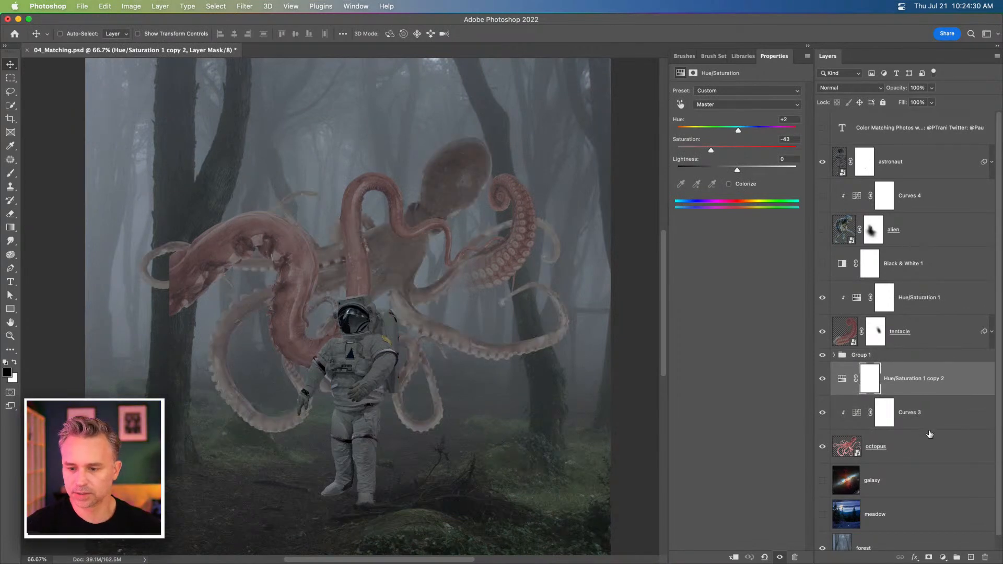
pyautogui.keyDown('shift'); pyautogui.click(929, 439); pyautogui.keyUp('shift')
pyautogui.click(919, 384)
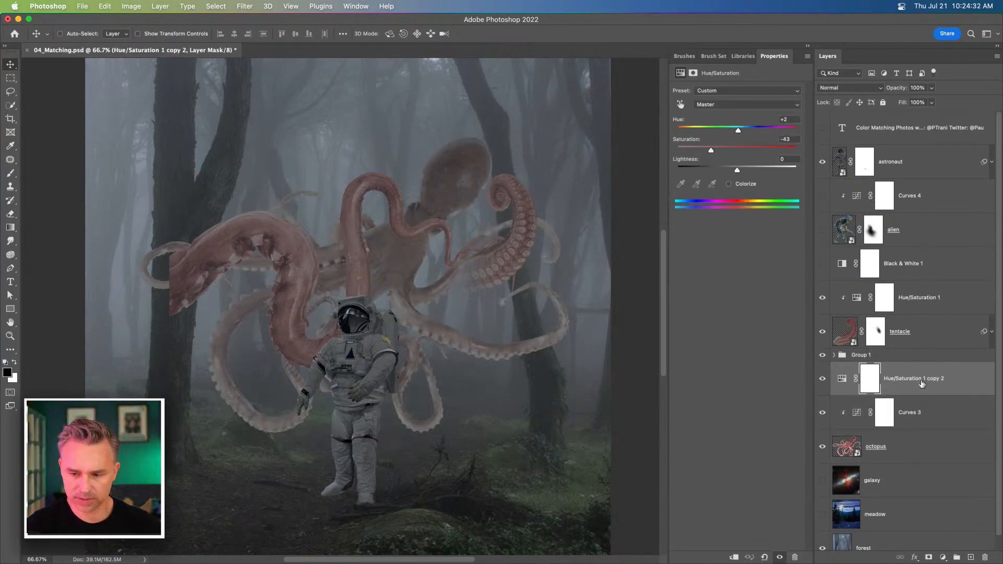
pyautogui.keyDown('alt'); pyautogui.click(924, 398); pyautogui.keyUp('alt')
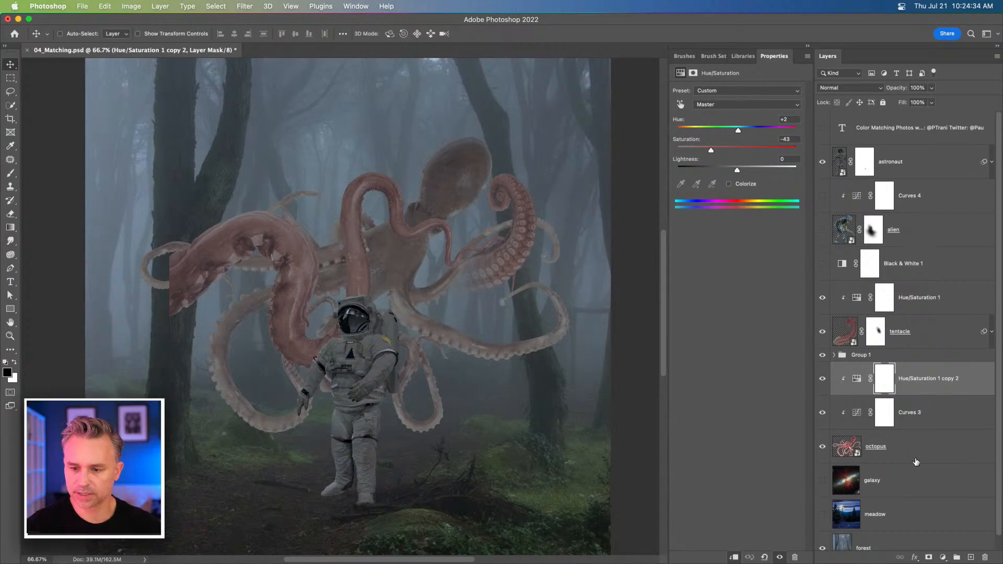
# Step: Convert the octopus and its two adjustments into one smart object, and tentacle 1 with its adjustments inside Group 1 into another
pyautogui.keyDown('shift'); pyautogui.click(919, 455); pyautogui.keyUp('shift')
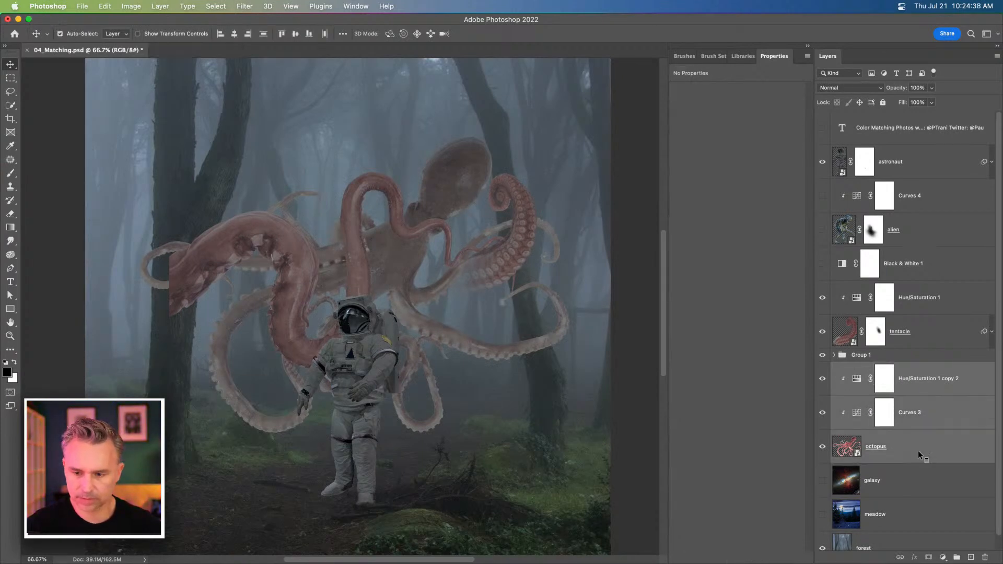
pyautogui.press('super+g')
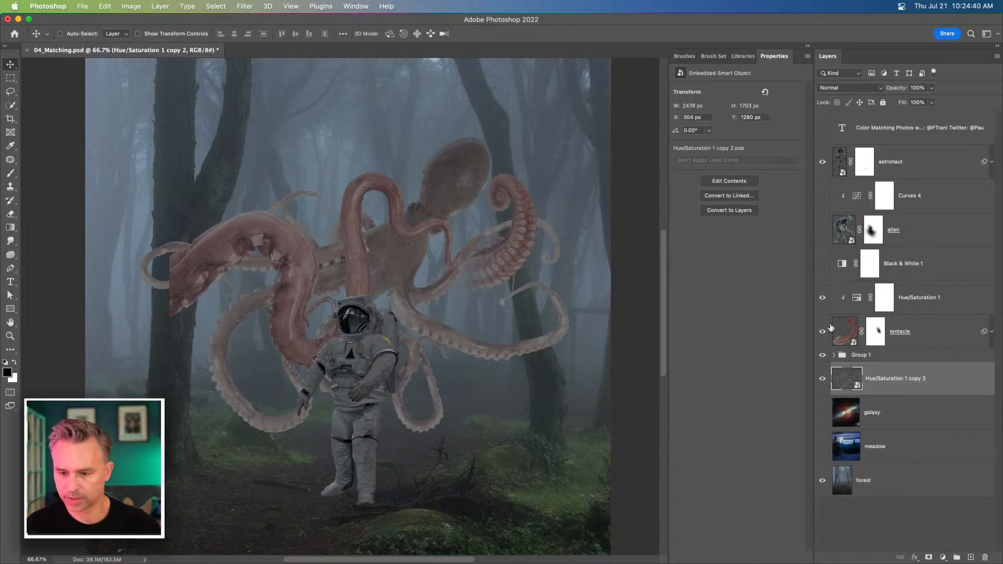
pyautogui.click(835, 356)
pyautogui.click(935, 384)
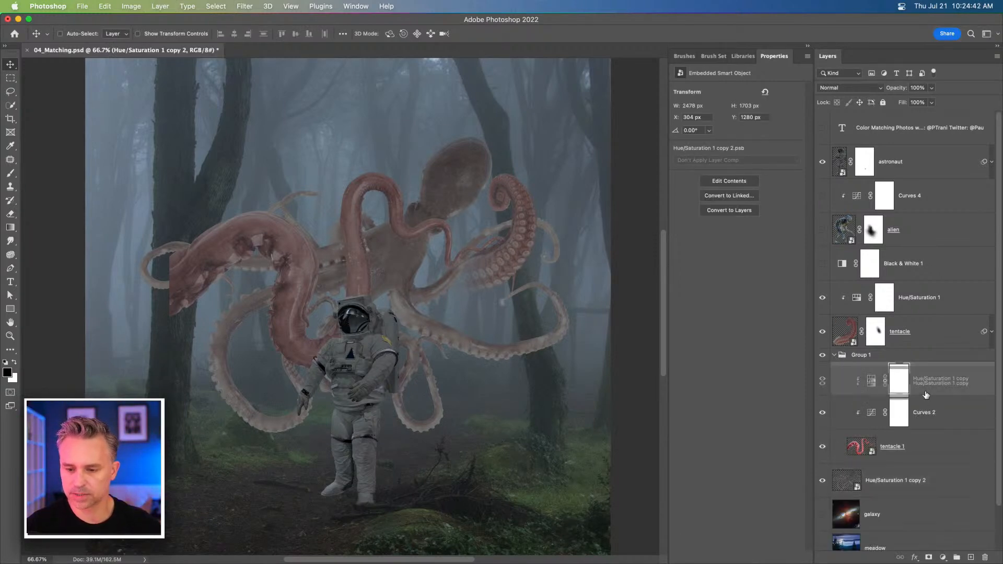
pyautogui.keyDown('shift'); pyautogui.click(911, 451); pyautogui.keyUp('shift')
pyautogui.press('super+shift+o')
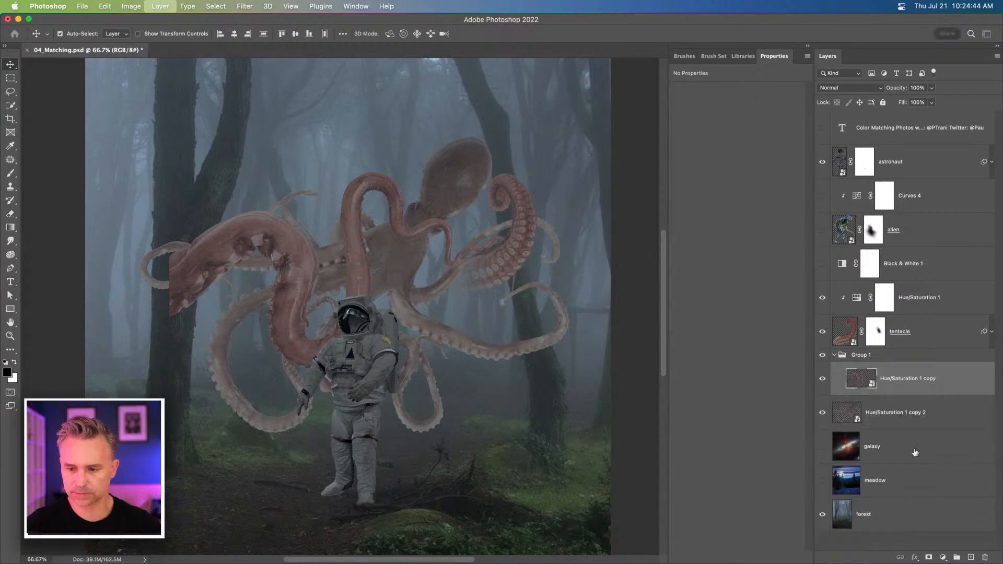
# Step: Move the Hue/Saturation 1 copy smart object out of Group 1 and remove the emptied group
pyautogui.moveTo(917, 369); pyautogui.dragTo(915, 345)
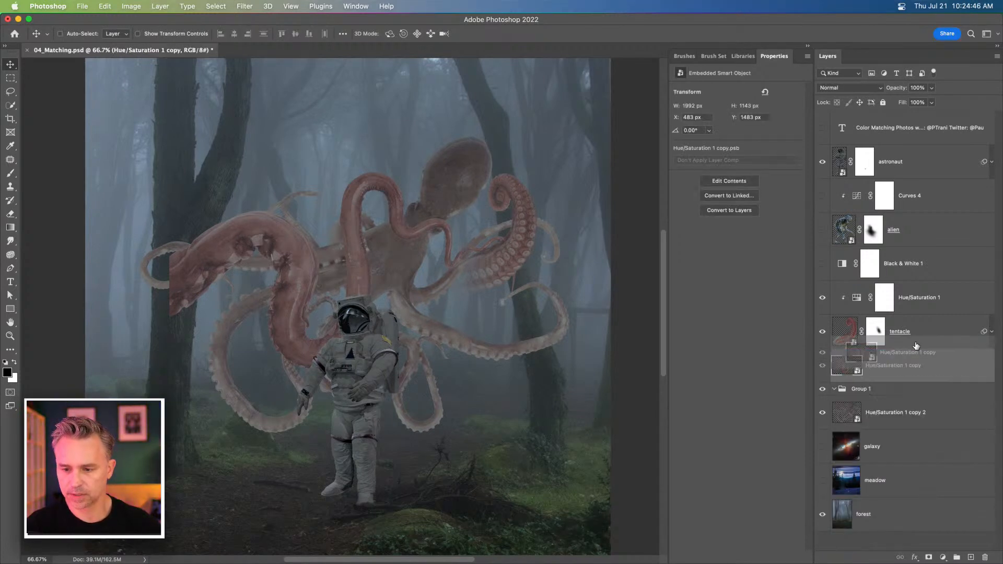
pyautogui.click(864, 394)
pyautogui.press('super+shift+g')
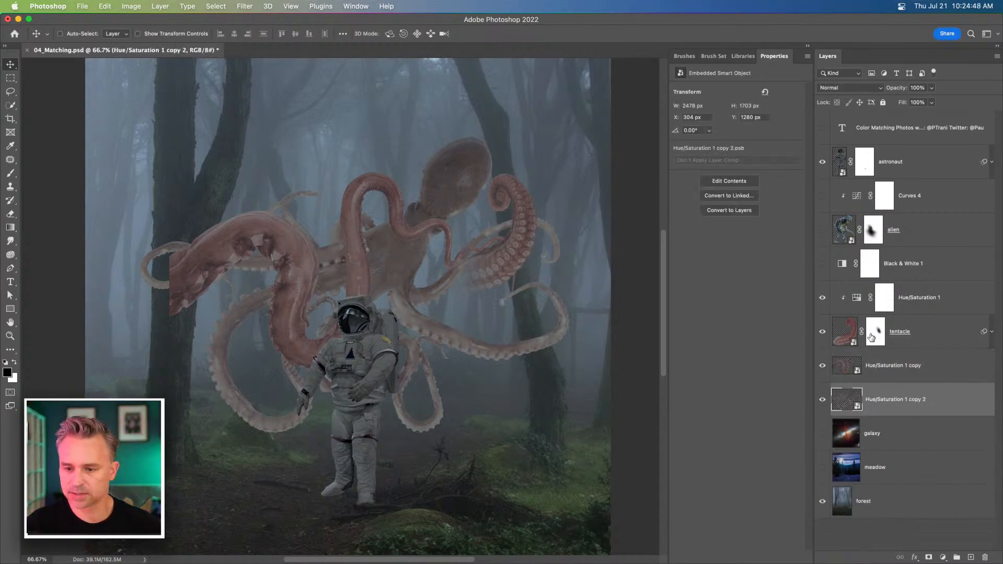
# Step: Convert the tentacle layer and its clipped Hue/Saturation 1 adjustment into one smart object
pyautogui.click(921, 330)
pyautogui.keyDown('shift'); pyautogui.click(923, 299); pyautogui.keyUp('shift')
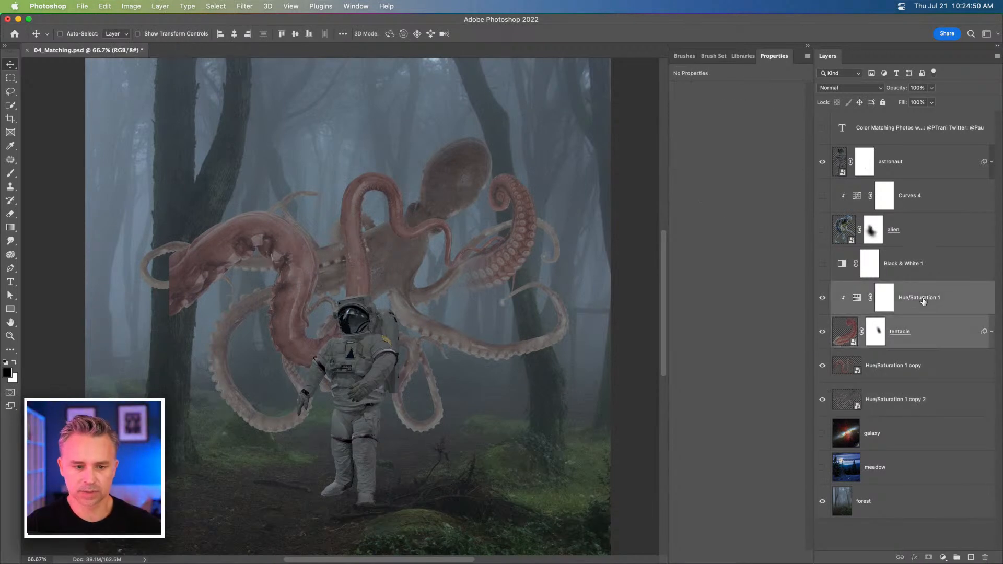
pyautogui.press('ctrl+super+s')
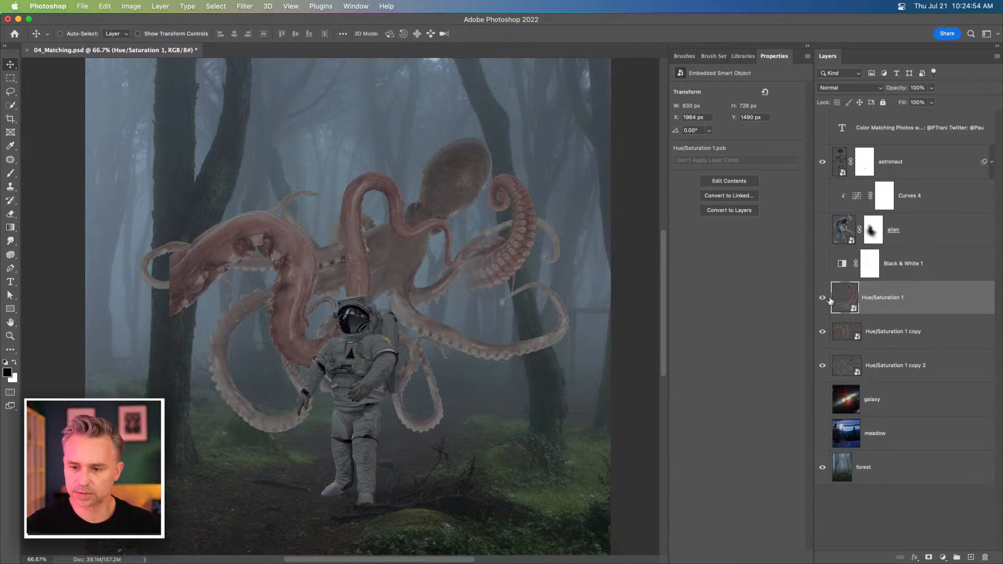
# Step: Hide the octopus smart object, and briefly show the alien layer before hiding it again
pyautogui.click(822, 365)
pyautogui.click(822, 229)
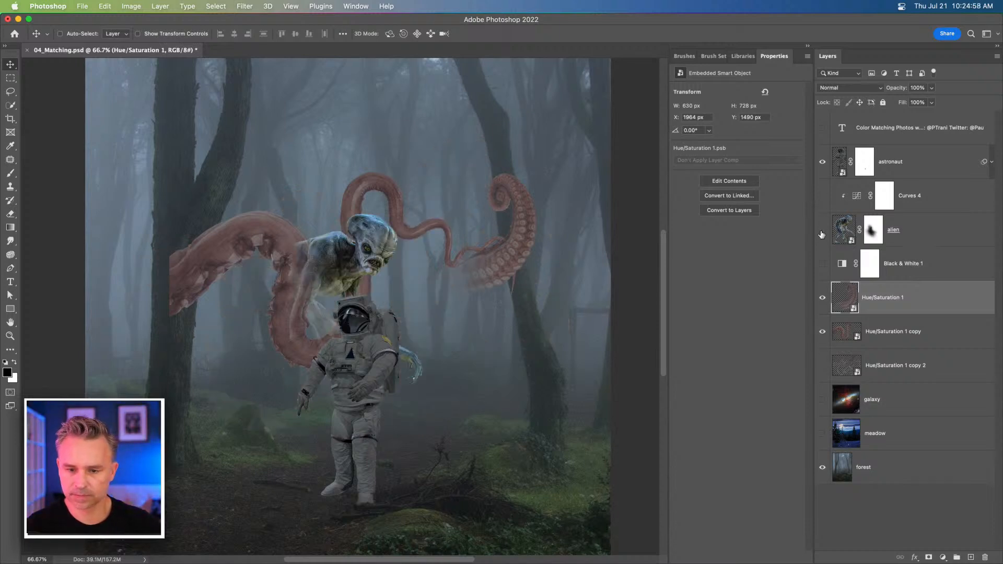
pyautogui.click(822, 230)
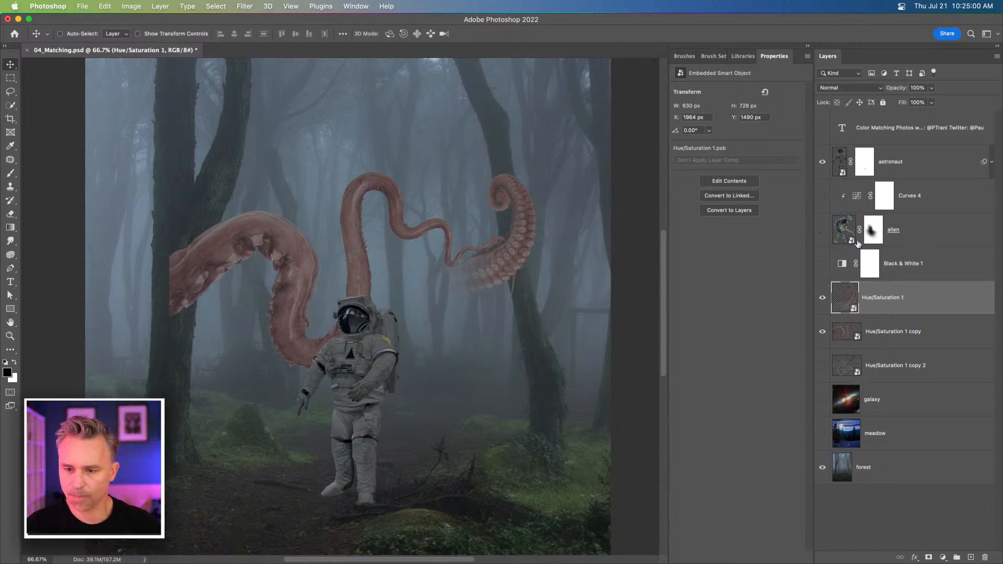
# Step: Duplicate the forest layer and move the copy above the astronaut layer
pyautogui.click(873, 464)
pyautogui.press('super+j')
pyautogui.moveTo(871, 468); pyautogui.dragTo(883, 147)
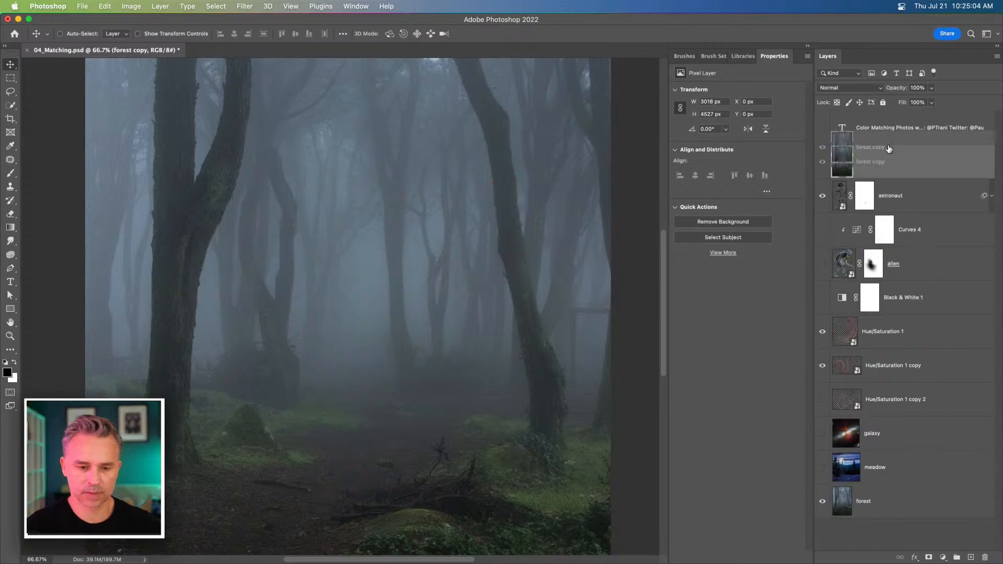
# Step: Select the large forked tree trunk at the forest's left on the forest copy layer, using the Object Selection tool in Rectangle mode
pyautogui.moveTo(188, 176); pyautogui.dragTo(274, 176)
pyautogui.hscroll(2, 274, 176)
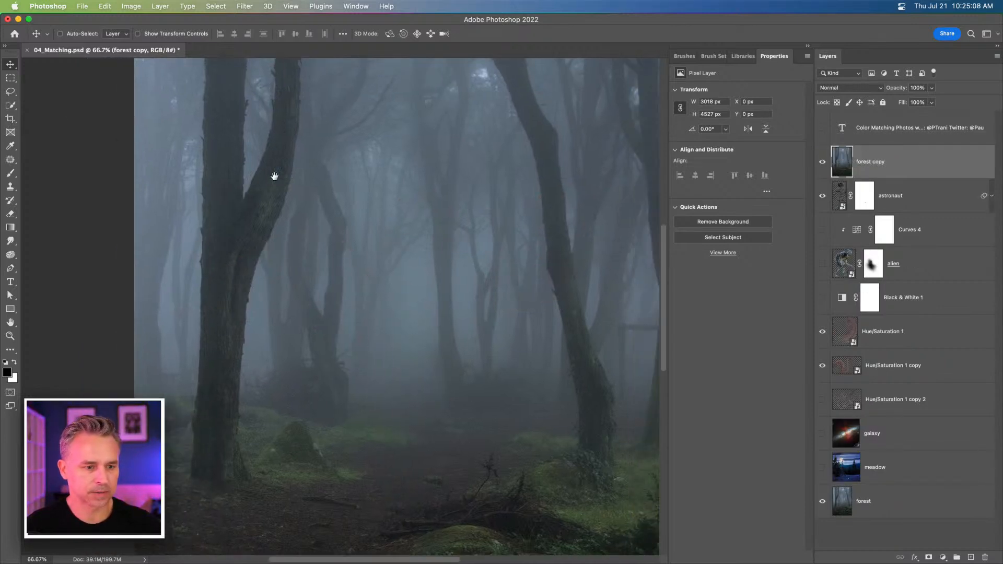
pyautogui.click(11, 105)
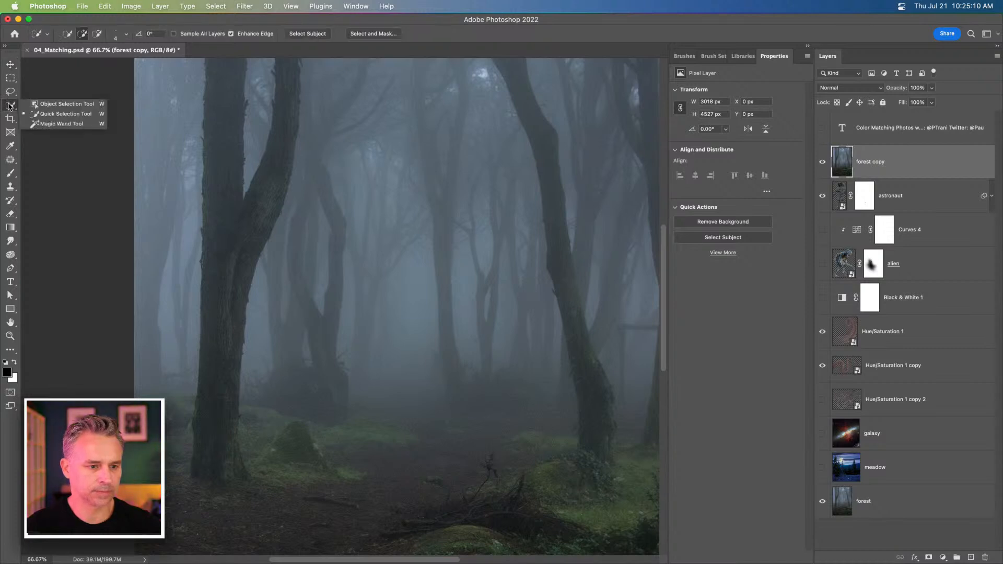
pyautogui.click(53, 104)
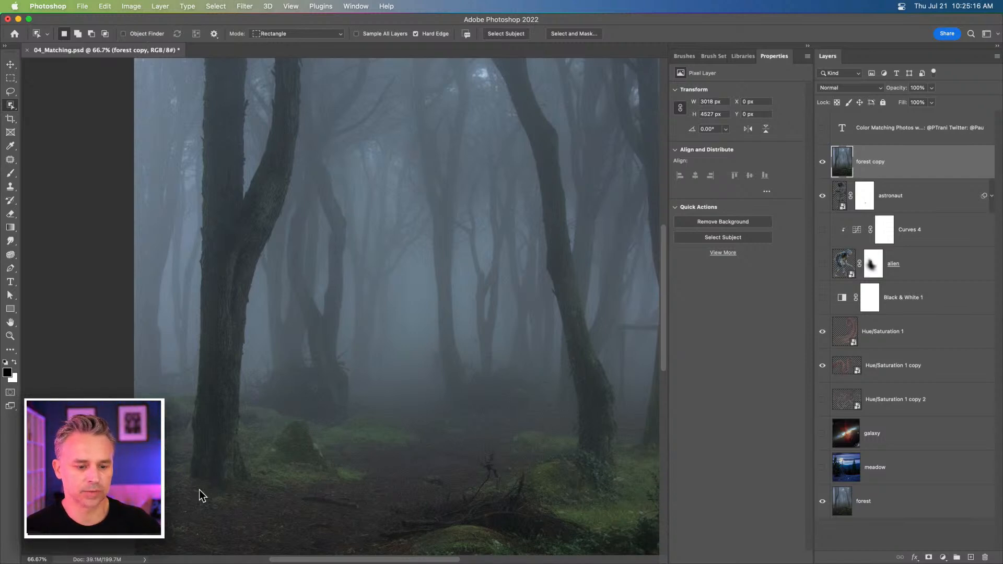
pyautogui.moveTo(174, 497); pyautogui.dragTo(308, 56)
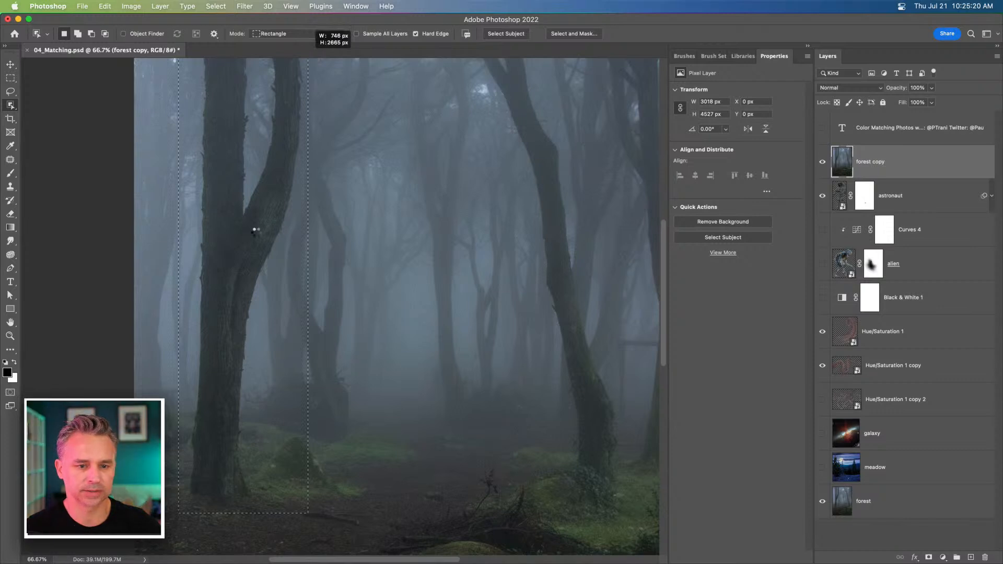
pyautogui.moveTo(255, 231); pyautogui.dragTo(247, 300)
pyautogui.press('shift')
pyautogui.moveTo(178, 476); pyautogui.dragTo(342, 300)
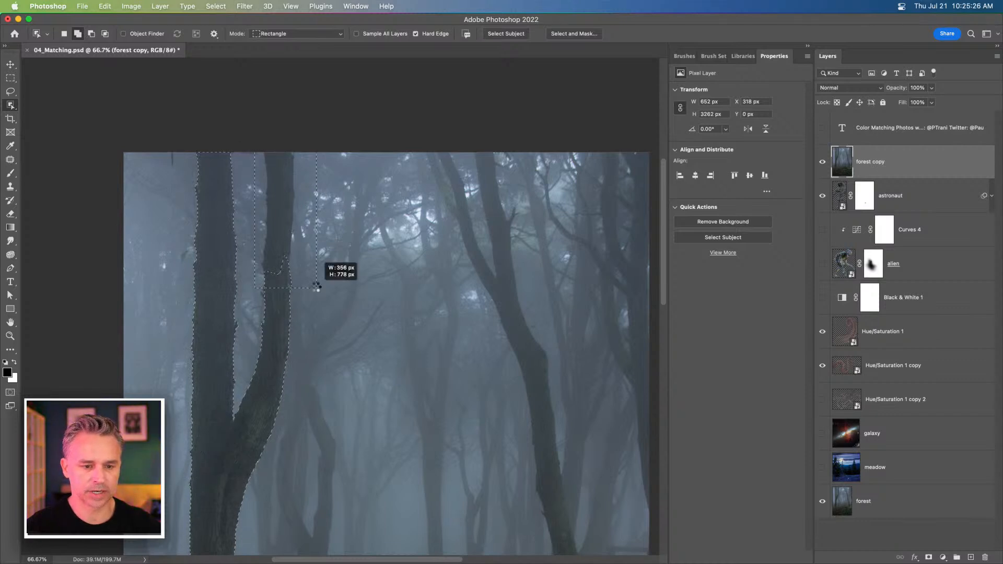
# Step: Set the Object Selection mode to Lasso and add the leaning tree on the forest's right to the selection
pyautogui.press('space')
pyautogui.moveTo(432, 329); pyautogui.dragTo(347, 186)
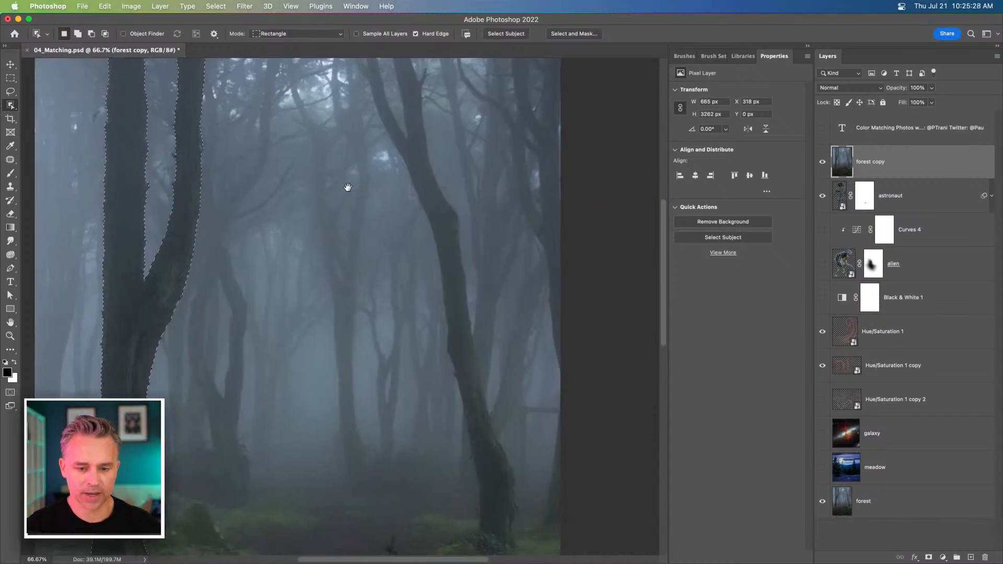
pyautogui.click(259, 33)
pyautogui.click(267, 43)
pyautogui.press('super+minus')
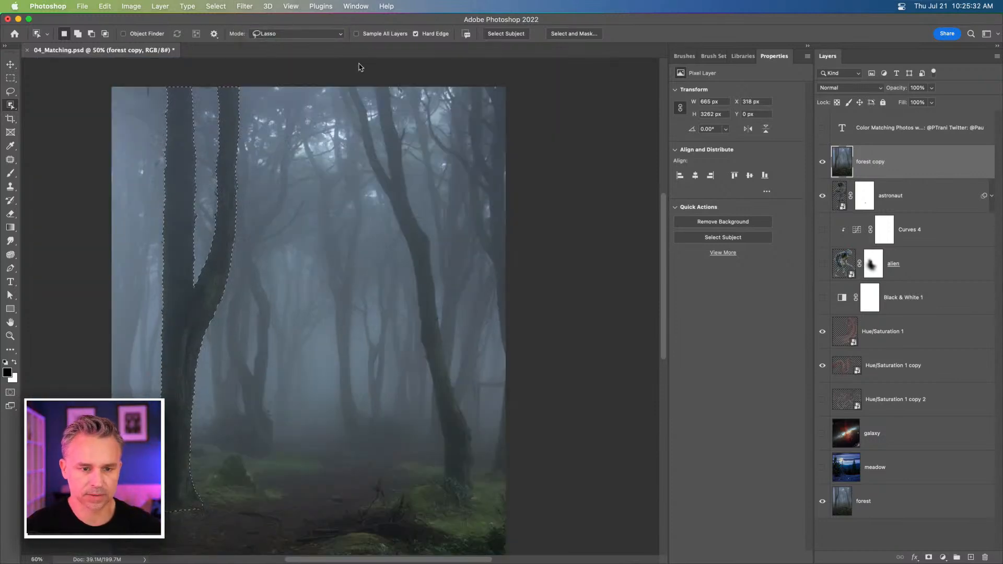
pyautogui.press('shift')
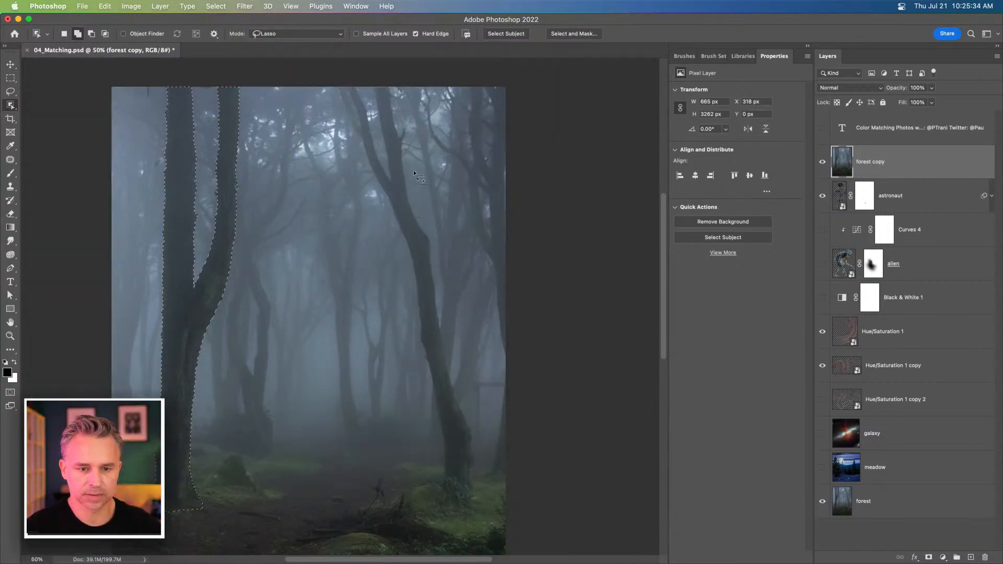
pyautogui.moveTo(433, 232)
pyautogui.mouseDown()
pyautogui.moveTo(484, 420)
pyautogui.moveTo(472, 505)
pyautogui.moveTo(437, 498)
pyautogui.moveTo(429, 485)
pyautogui.moveTo(403, 349)
pyautogui.mouseUp()
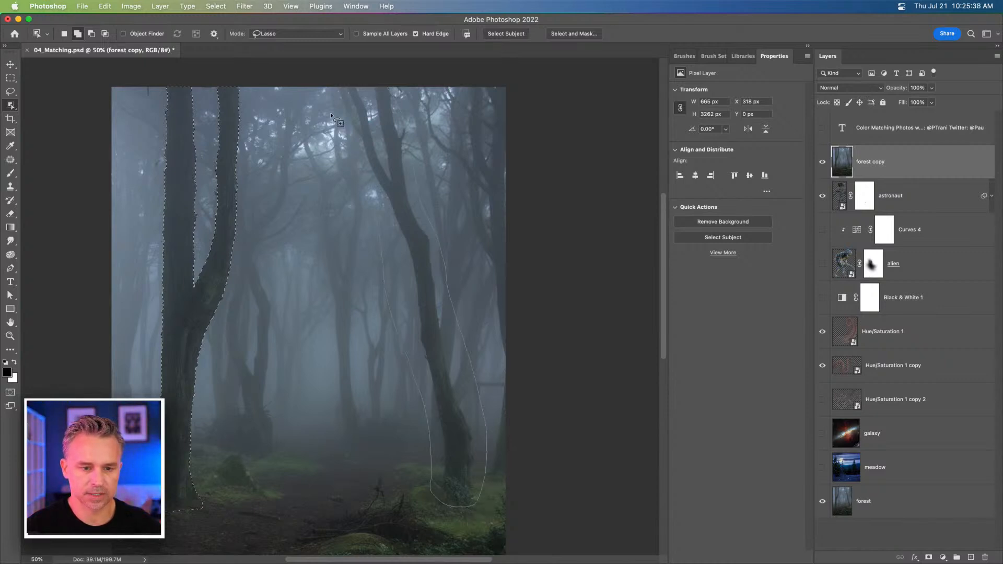
pyautogui.moveTo(329, 88)
pyautogui.mouseDown()
pyautogui.moveTo(363, 91)
pyautogui.moveTo(341, 88)
pyautogui.mouseUp()
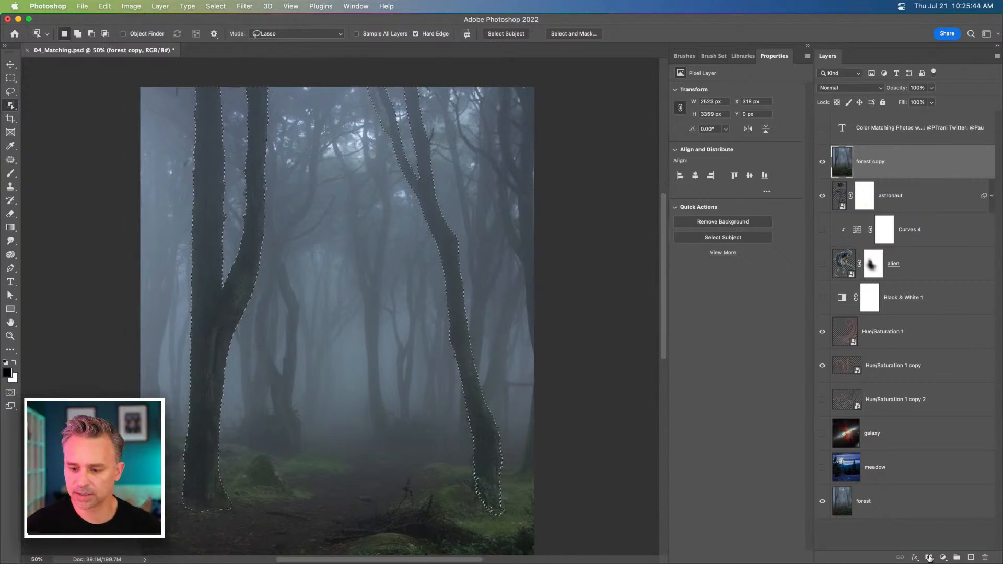
# Step: Mask the forest copy layer with the tree selection so both trunks stand in front of the tentacles
pyautogui.click(927, 557)
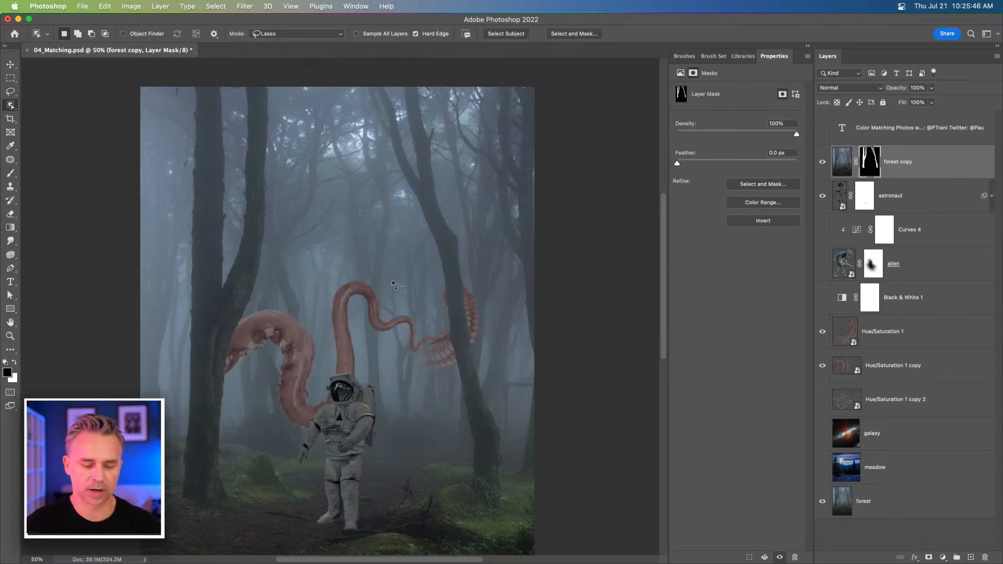
pyautogui.press('v')
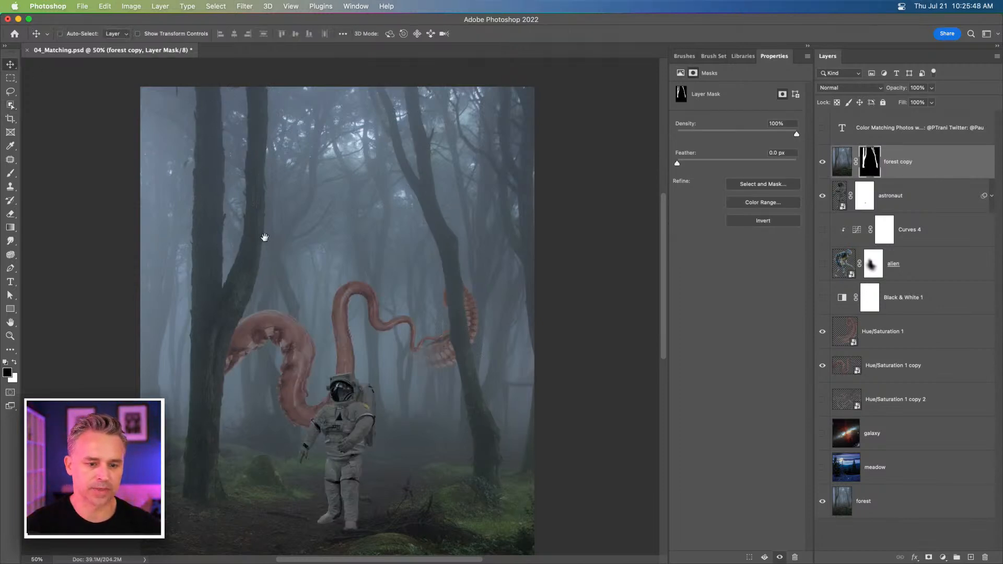
pyautogui.moveTo(264, 236); pyautogui.dragTo(318, 229)
pyautogui.moveTo(458, 265); pyautogui.dragTo(465, 249)
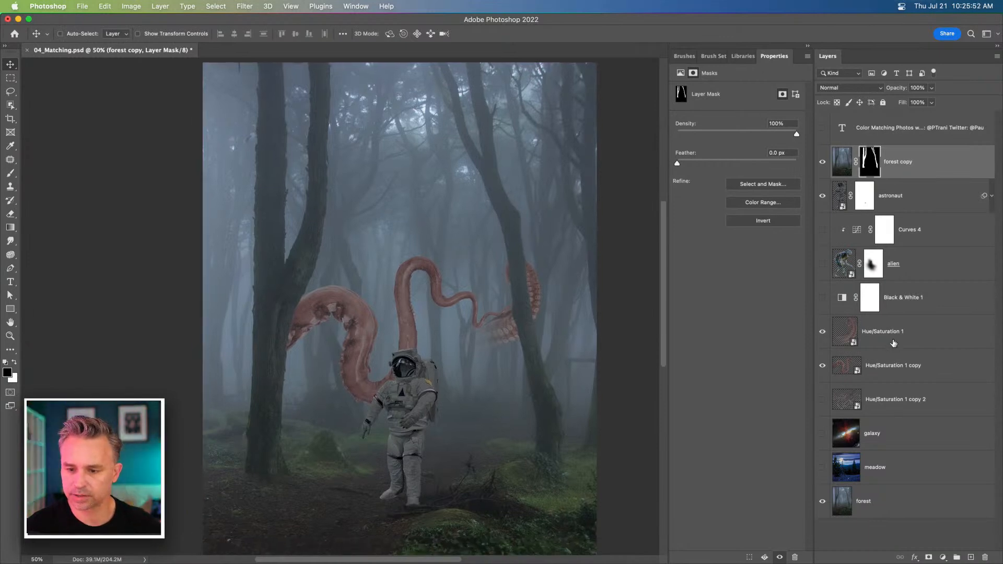
# Step: Rotate the Hue/Saturation 1 copy tentacle to about -173° and place it behind the left tree, above the astronaut
pyautogui.click(887, 375)
pyautogui.moveTo(347, 348); pyautogui.dragTo(352, 270)
pyautogui.hotkey('ctrl', 't')
pyautogui.moveTo(265, 171); pyautogui.dragTo(422, 346)
pyautogui.moveTo(363, 270); pyautogui.dragTo(318, 271)
pyautogui.moveTo(325, 84); pyautogui.dragTo(234, 122)
pyautogui.moveTo(315, 237); pyautogui.dragTo(301, 260)
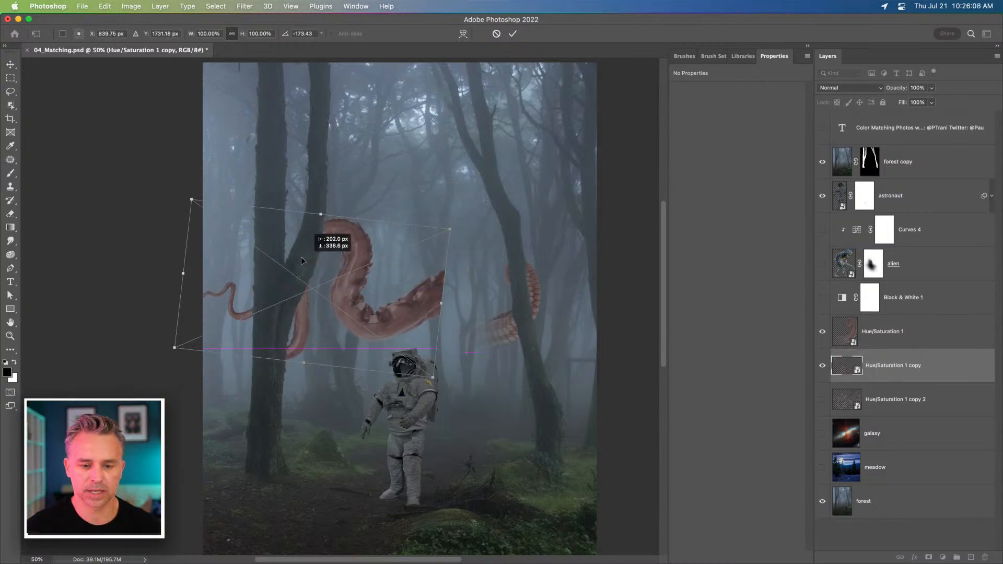
pyautogui.press('Return')
# Step: Add a mask to the Hue/Saturation 1 copy tentacle, fade its cut end with an 800 px black brush, and view the composite full screen
pyautogui.click(929, 557)
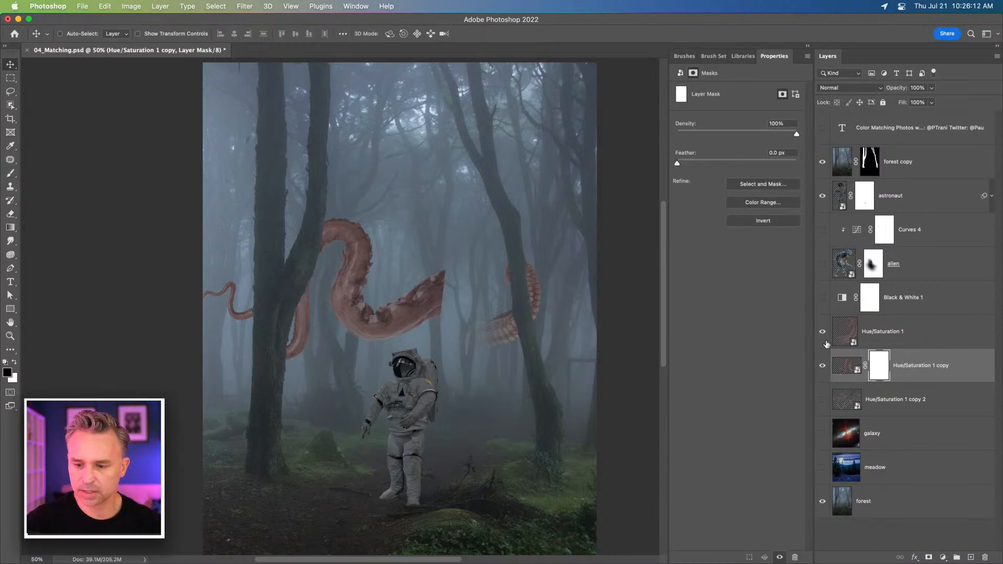
pyautogui.press('b')
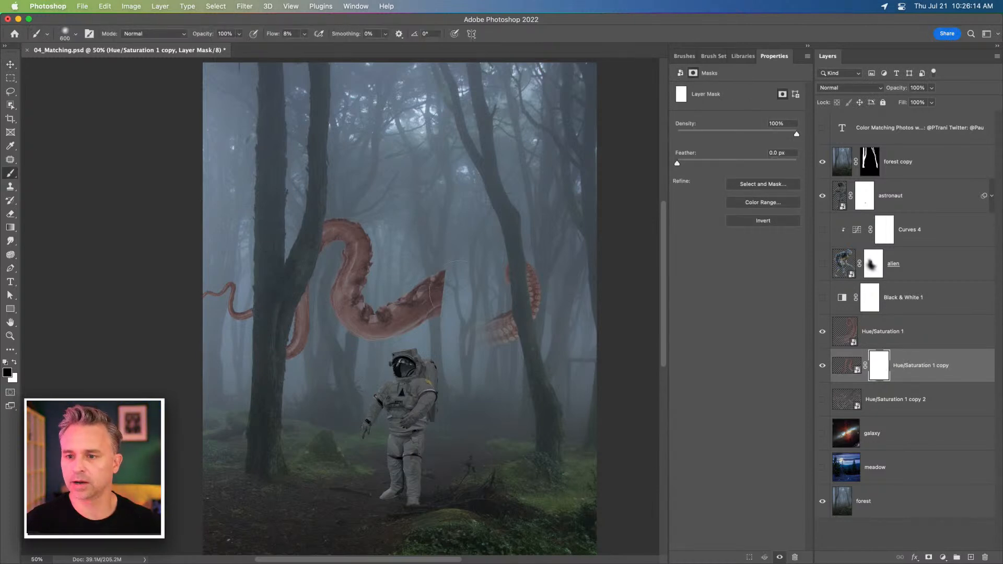
pyautogui.press(']')
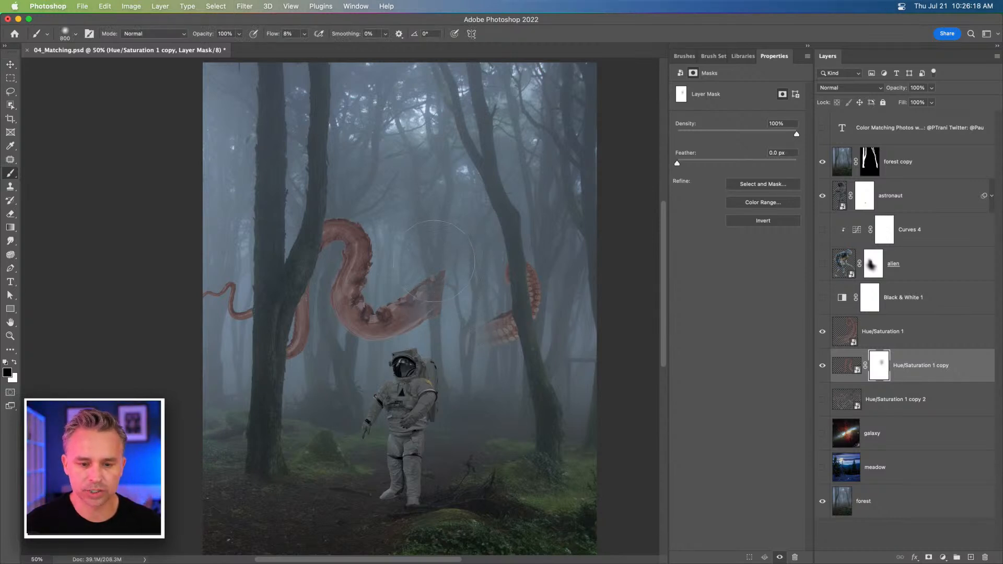
pyautogui.press('f')
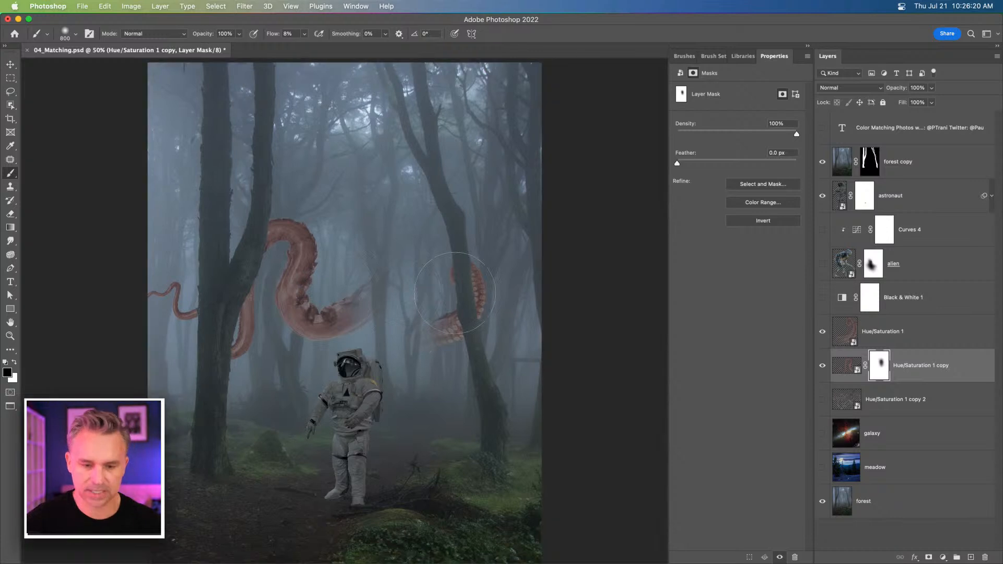
pyautogui.press('f')
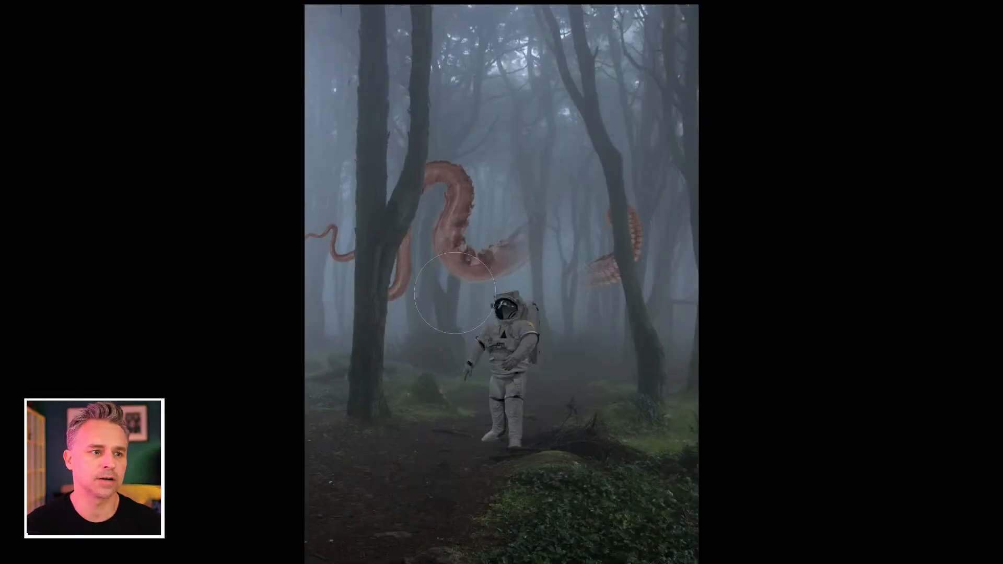